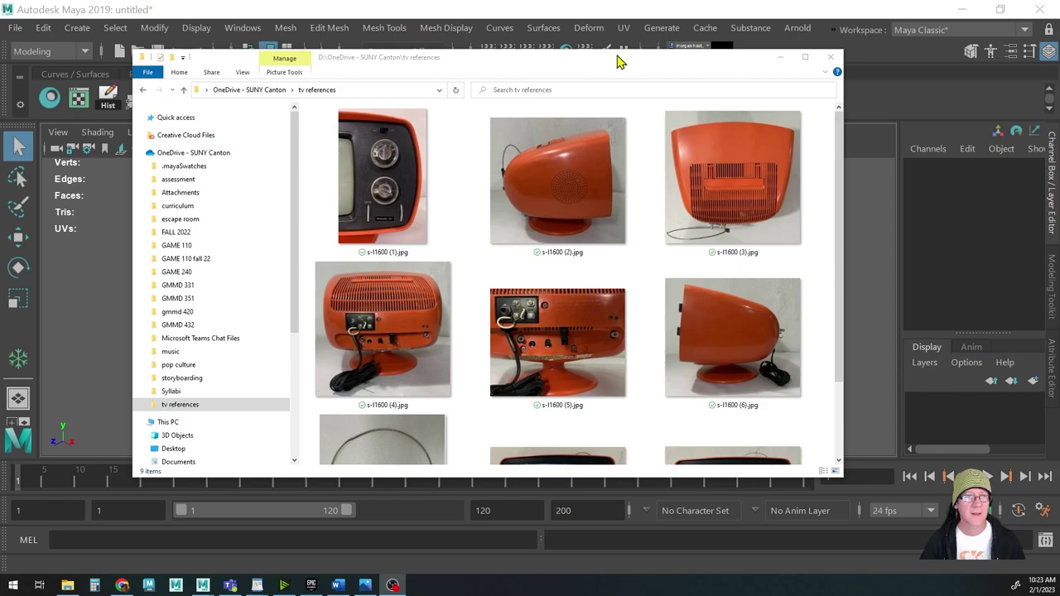
Look through the television reference photos in the tv references folder
{"action": "left_click", "coordinate": [549, 72]}
{"action": "scroll", "coordinate": [605, 297], "scroll_direction": "down", "scroll_amount": 2}
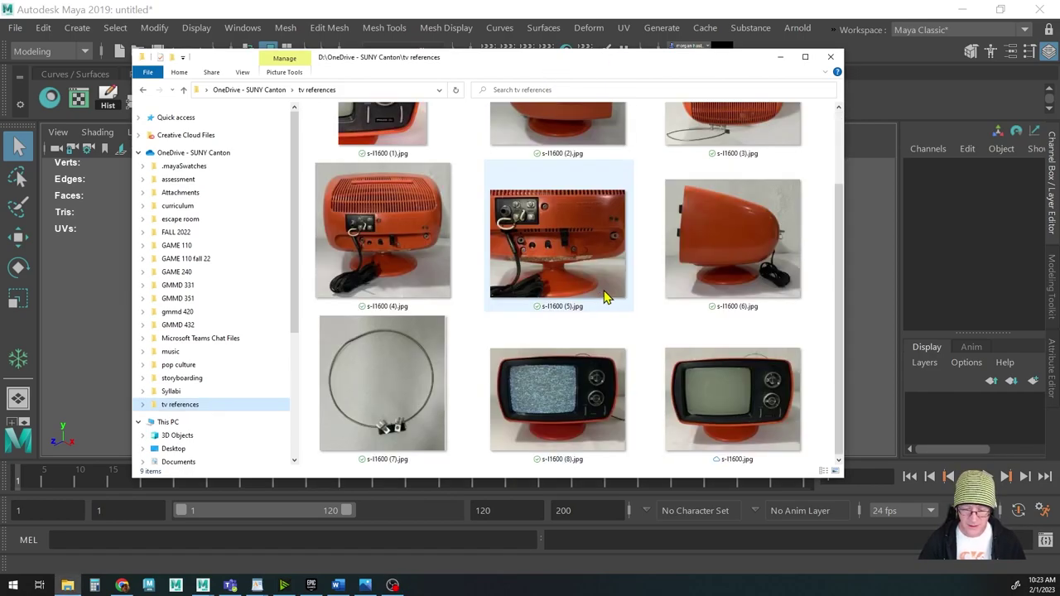
{"action": "scroll", "coordinate": [606, 298], "scroll_direction": "up", "scroll_amount": 2}
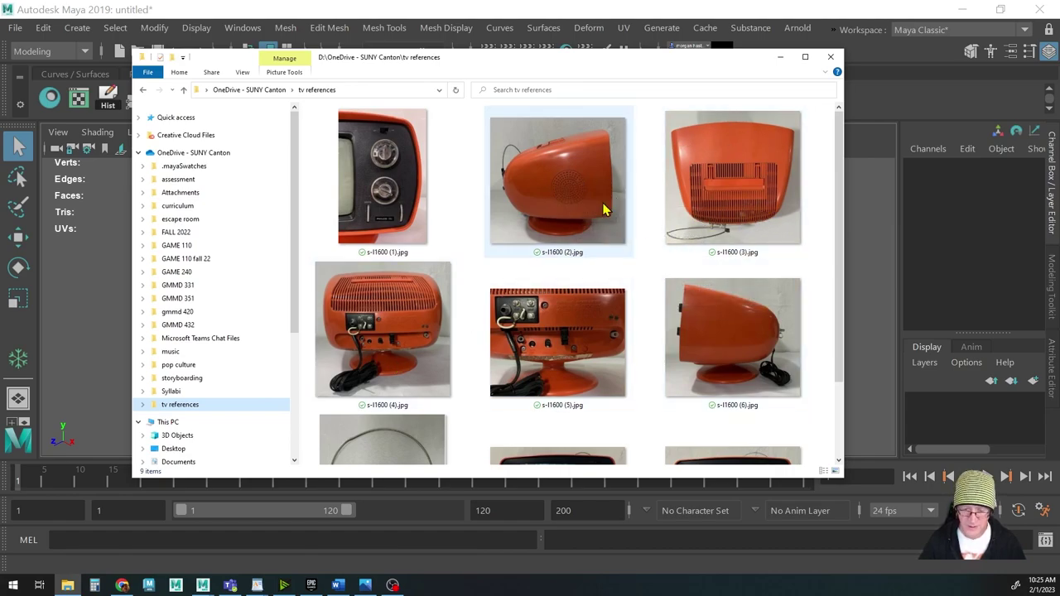
{"action": "scroll", "coordinate": [573, 366], "scroll_direction": "down", "scroll_amount": 2}
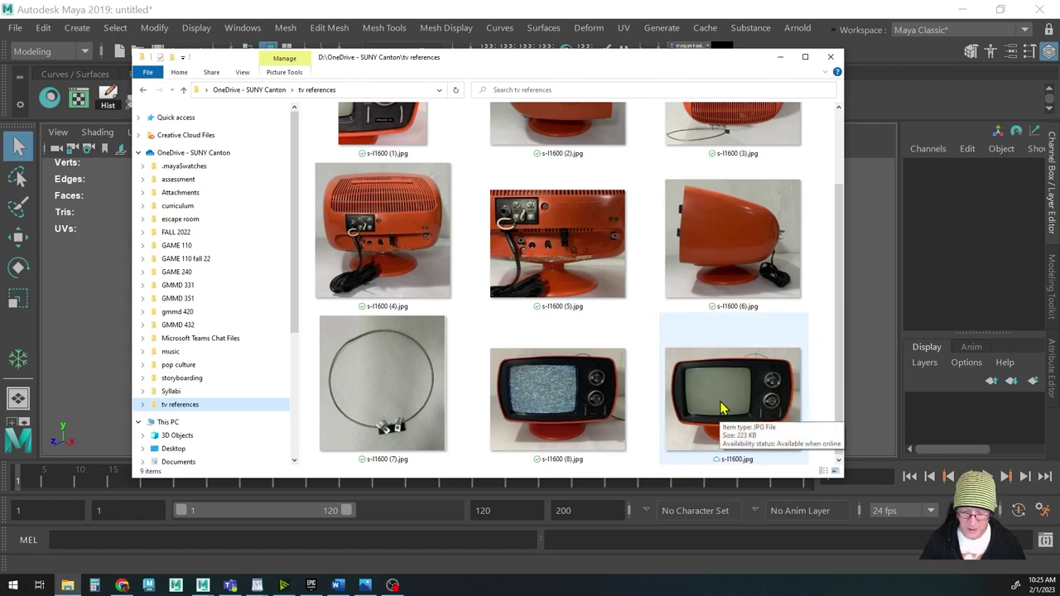
Open the front photo s-l1600 (8).jpg and move both the photo and folder windows off the Maya workspace
{"action": "double_click", "coordinate": [572, 402]}
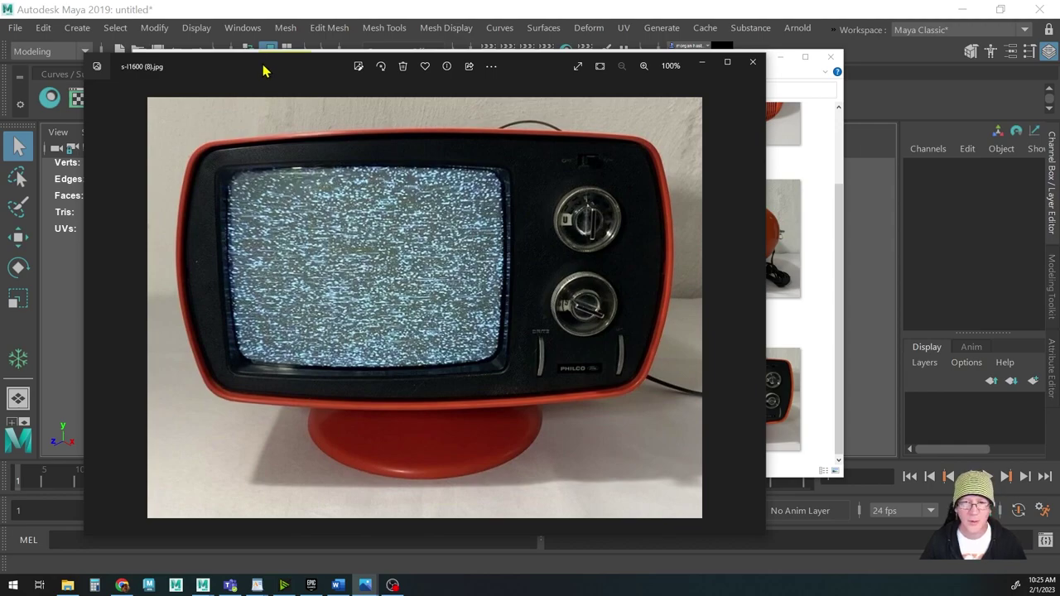
{"action": "left_click_drag", "start_coordinate": [265, 69], "coordinate": [1059, 0]}
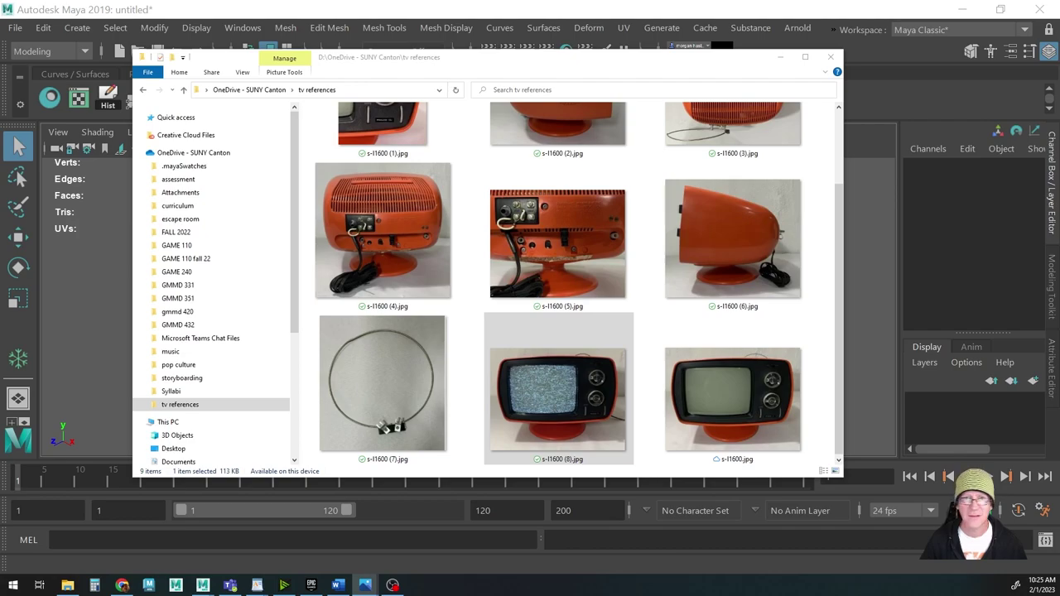
{"action": "left_click", "coordinate": [488, 61]}
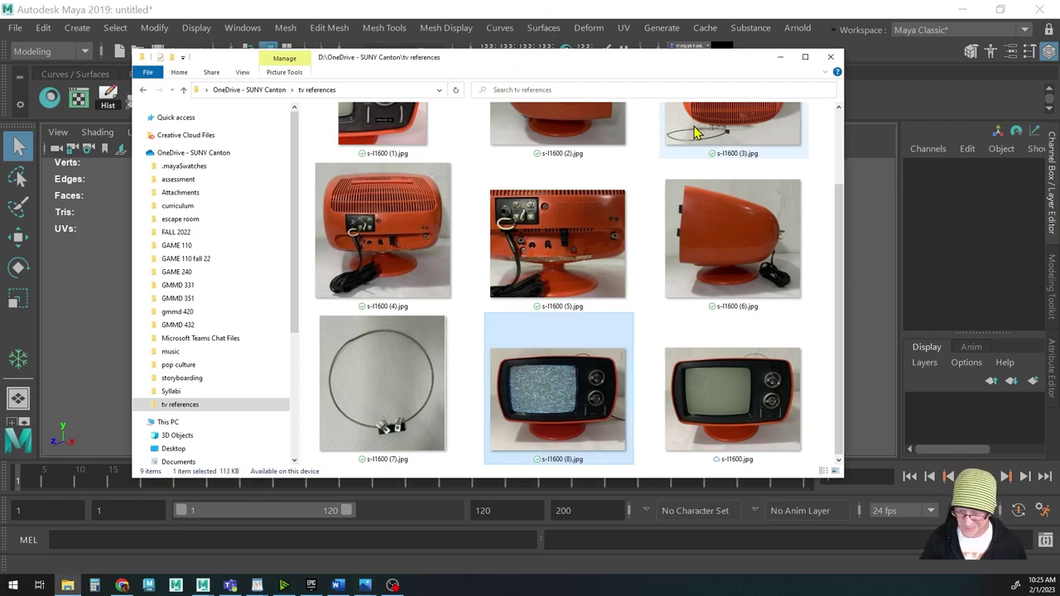
{"action": "left_click_drag", "start_coordinate": [372, 63], "coordinate": [535, 0]}
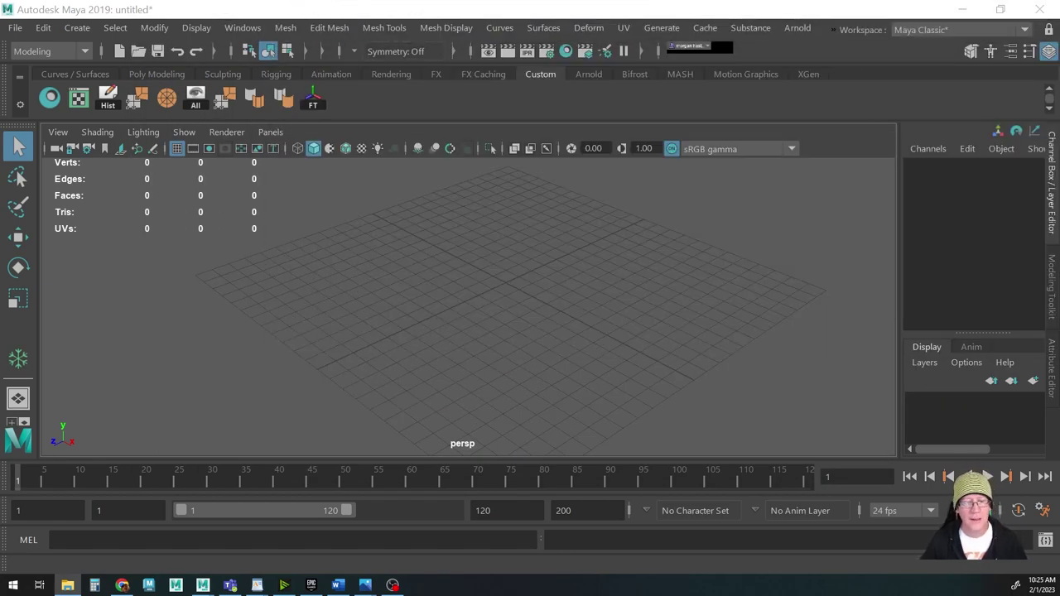
Switch the viewport from perspective to the front orthographic view
{"action": "middle_click_drag", "start_coordinate": [504, 265], "coordinate": [462, 267], "text": "alt"}
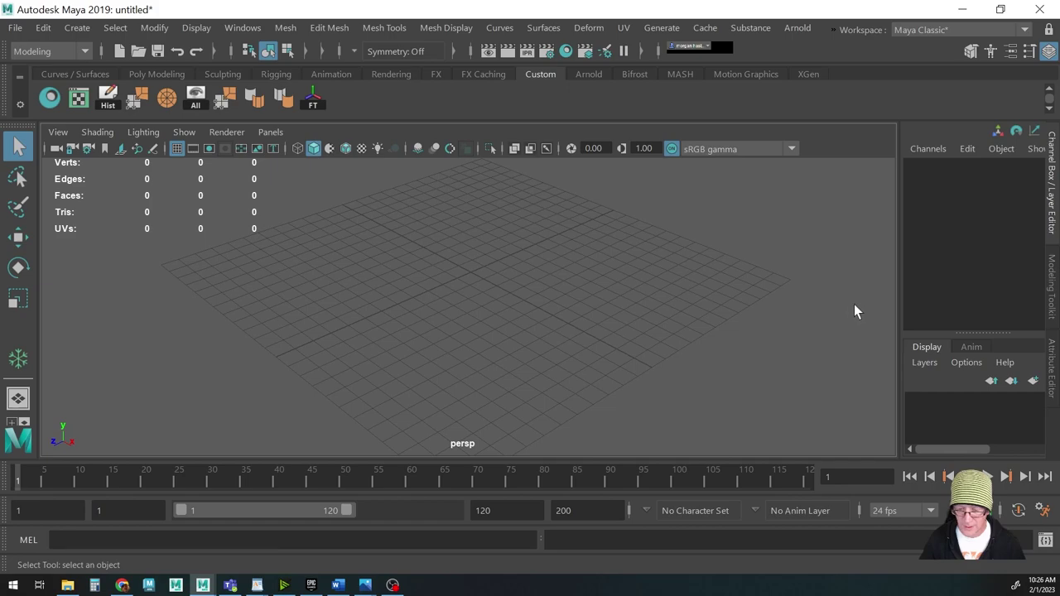
{"action": "left_click_drag", "start_coordinate": [475, 298], "coordinate": [481, 277], "text": "alt"}
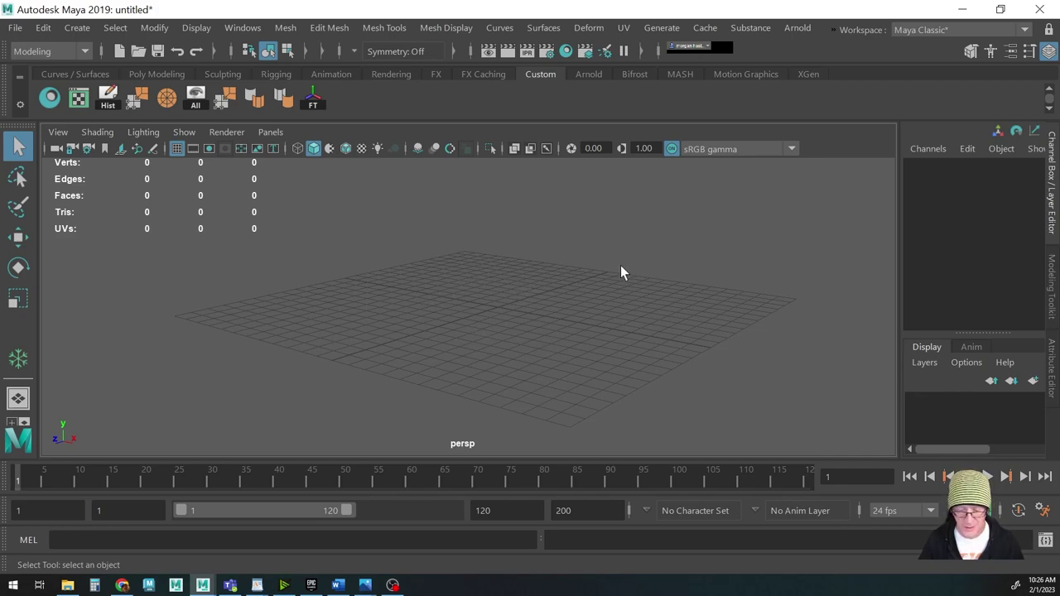
{"action": "left_click_drag", "start_coordinate": [538, 277], "coordinate": [497, 256], "text": "alt"}
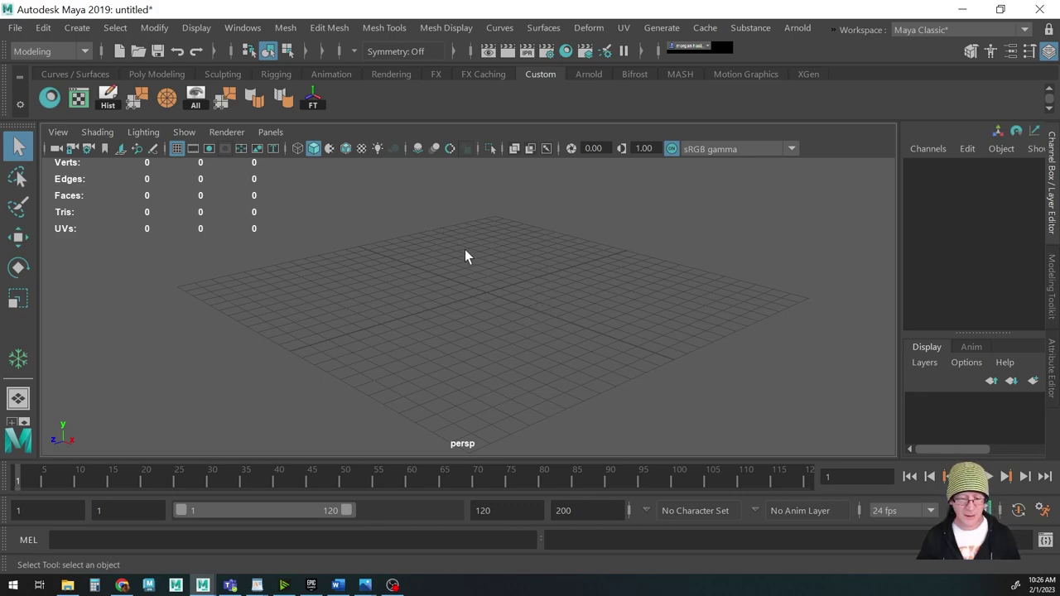
{"action": "key", "text": "space"}
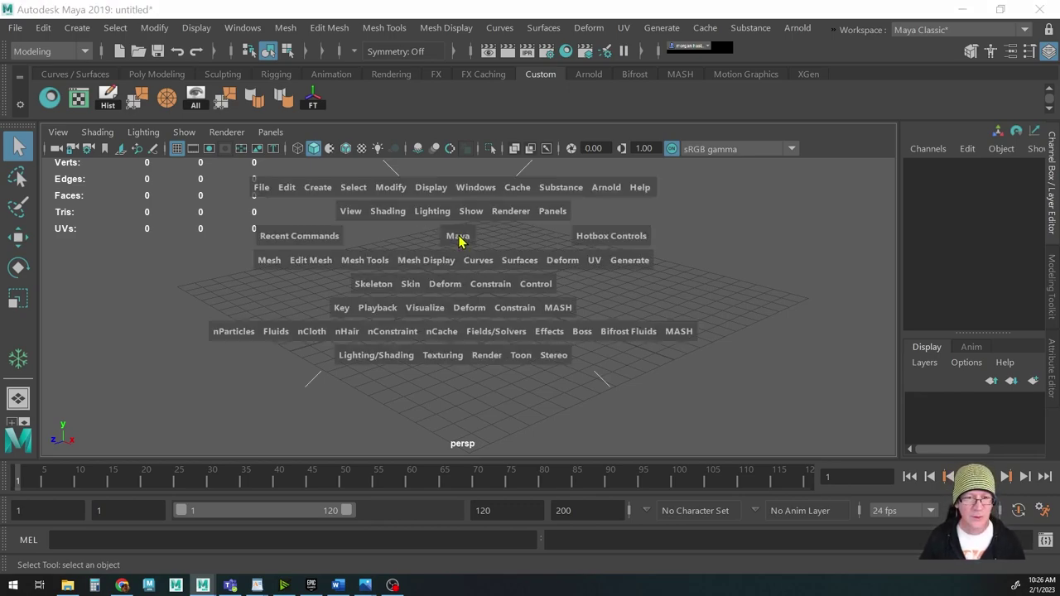
{"action": "left_click_drag", "start_coordinate": [460, 239], "coordinate": [461, 290]}
{"action": "right_click_drag", "start_coordinate": [533, 338], "coordinate": [486, 312], "text": "alt"}
{"action": "middle_click_drag", "start_coordinate": [491, 310], "coordinate": [478, 296], "text": "alt"}
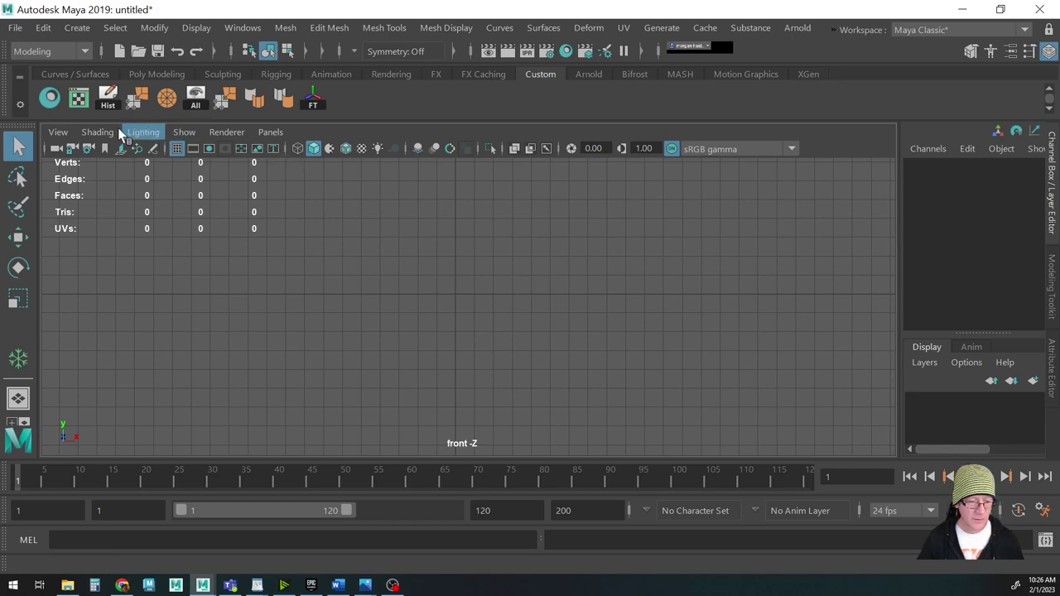
Start importing an image as an image plane for the front view
{"action": "left_click", "coordinate": [59, 134]}
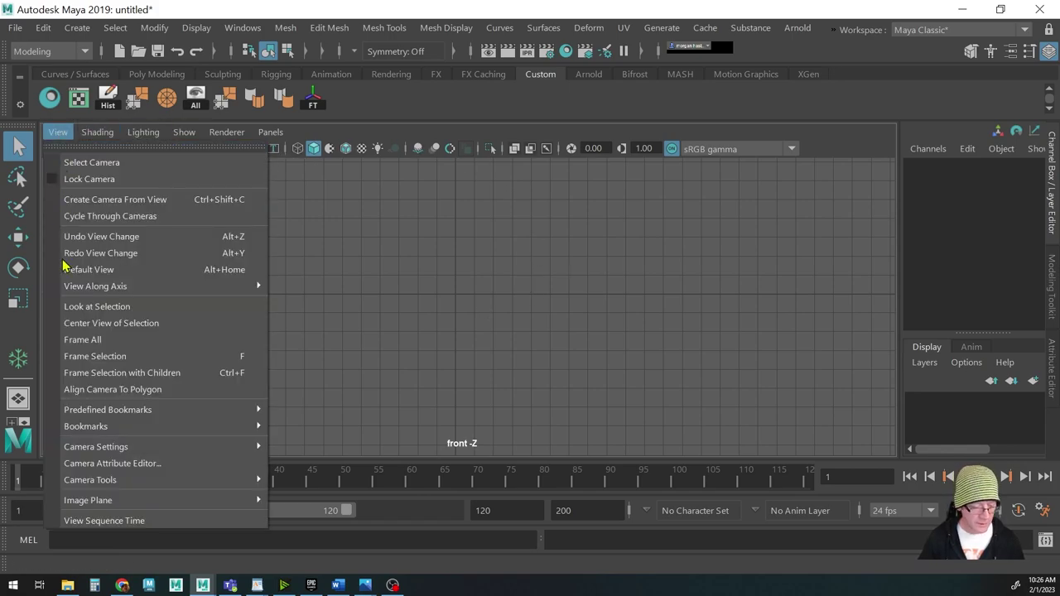
{"action": "mouse_move", "coordinate": [102, 500]}
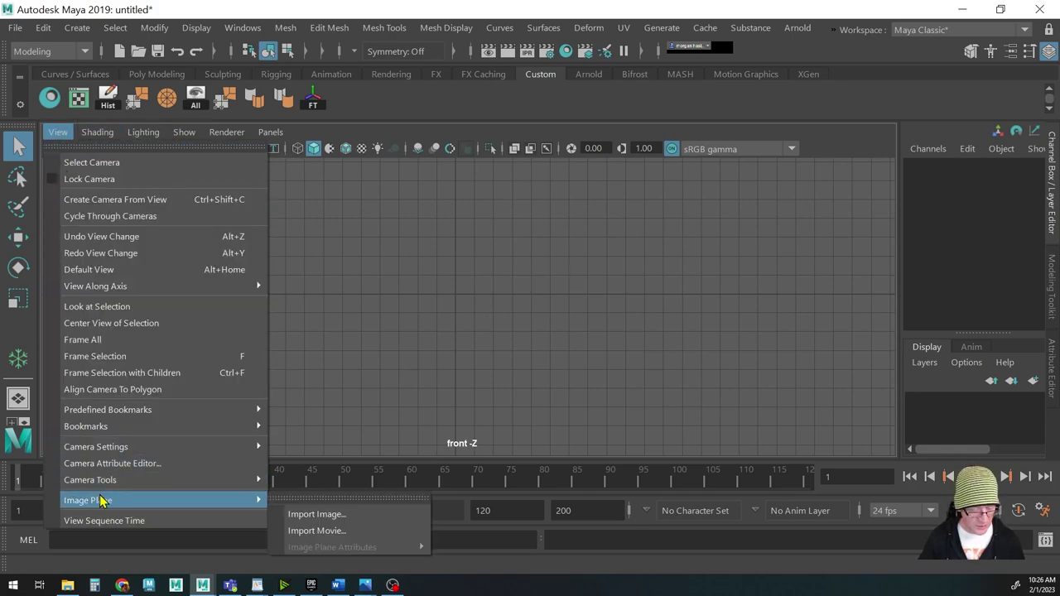
{"action": "left_click", "coordinate": [317, 515]}
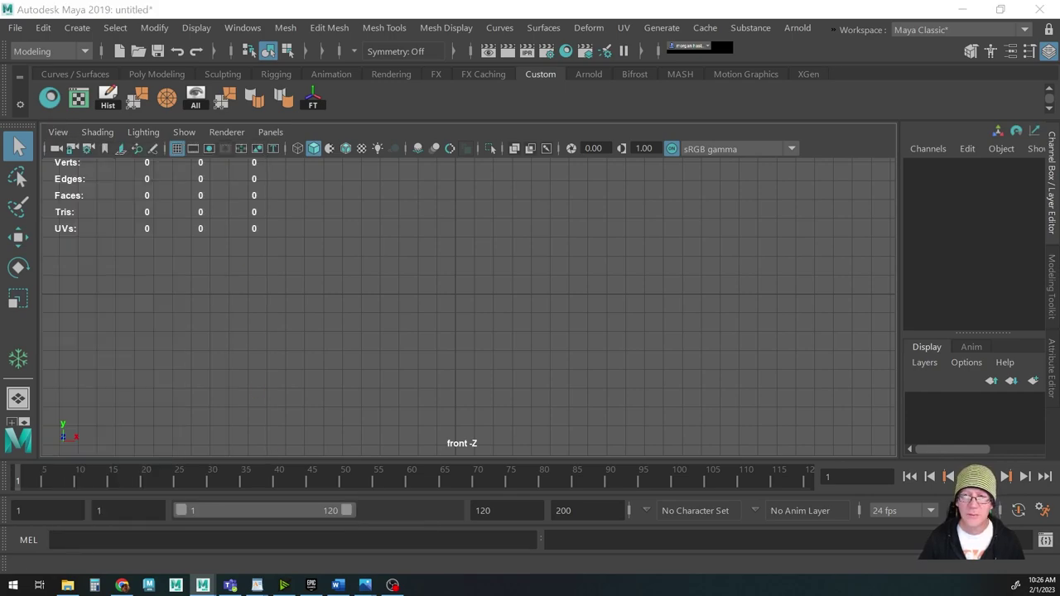
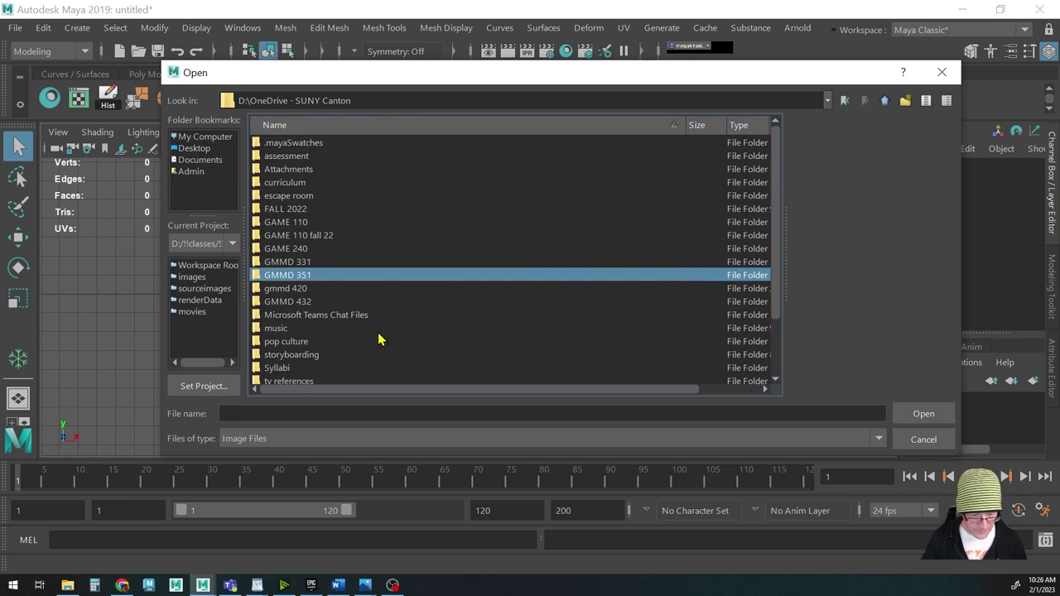
Load s-l1600 (8).jpg from the tv references folder as the front view's image plane
{"action": "double_click", "coordinate": [259, 343]}
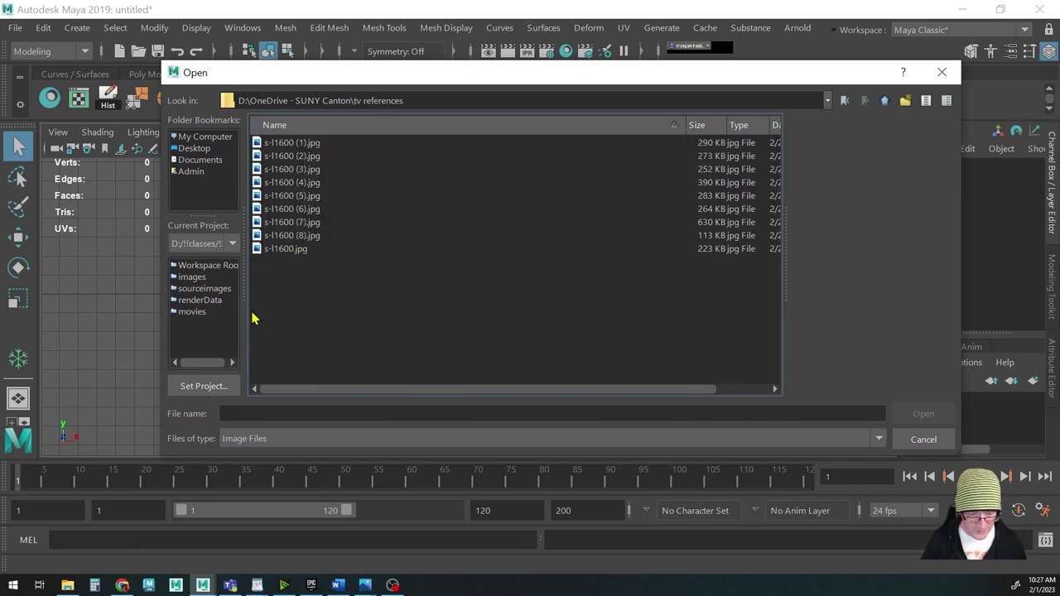
{"action": "left_click", "coordinate": [292, 145]}
{"action": "left_click", "coordinate": [289, 157]}
{"action": "left_click", "coordinate": [287, 170]}
{"action": "left_click", "coordinate": [287, 183]}
{"action": "left_click", "coordinate": [287, 196]}
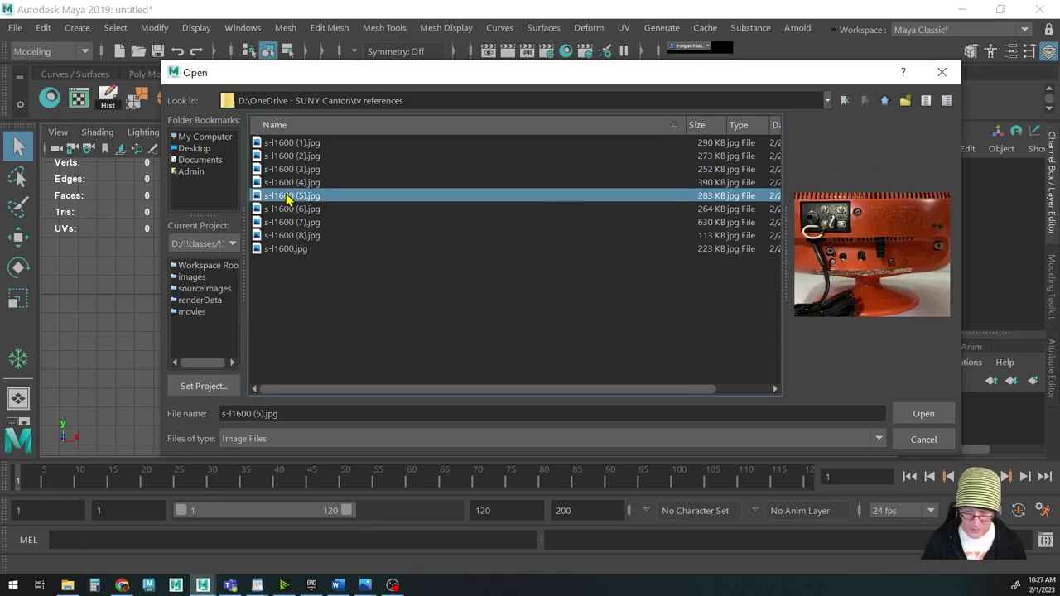
{"action": "left_click", "coordinate": [287, 210]}
{"action": "left_click", "coordinate": [285, 223]}
{"action": "left_click", "coordinate": [284, 236]}
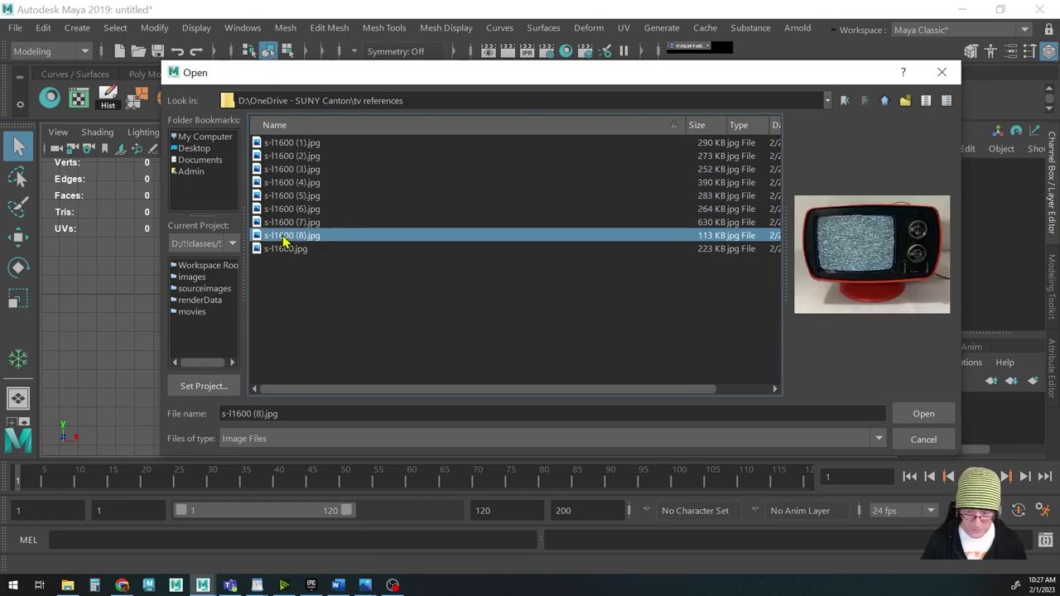
{"action": "left_click", "coordinate": [921, 413]}
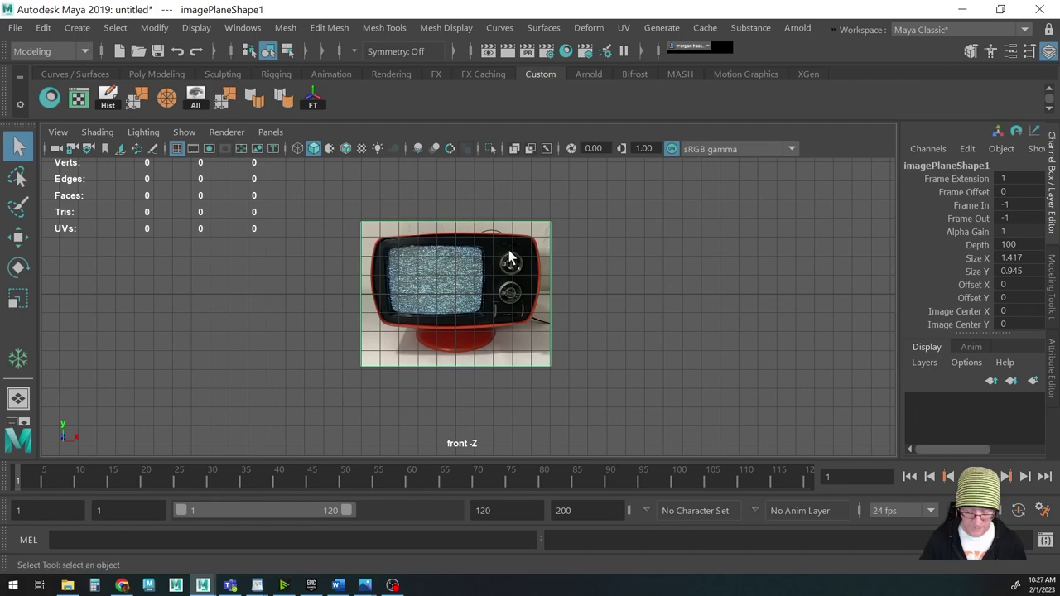
{"action": "right_click_drag", "start_coordinate": [550, 290], "coordinate": [531, 287], "text": "alt"}
{"action": "middle_click_drag", "start_coordinate": [530, 286], "coordinate": [448, 273], "text": "alt"}
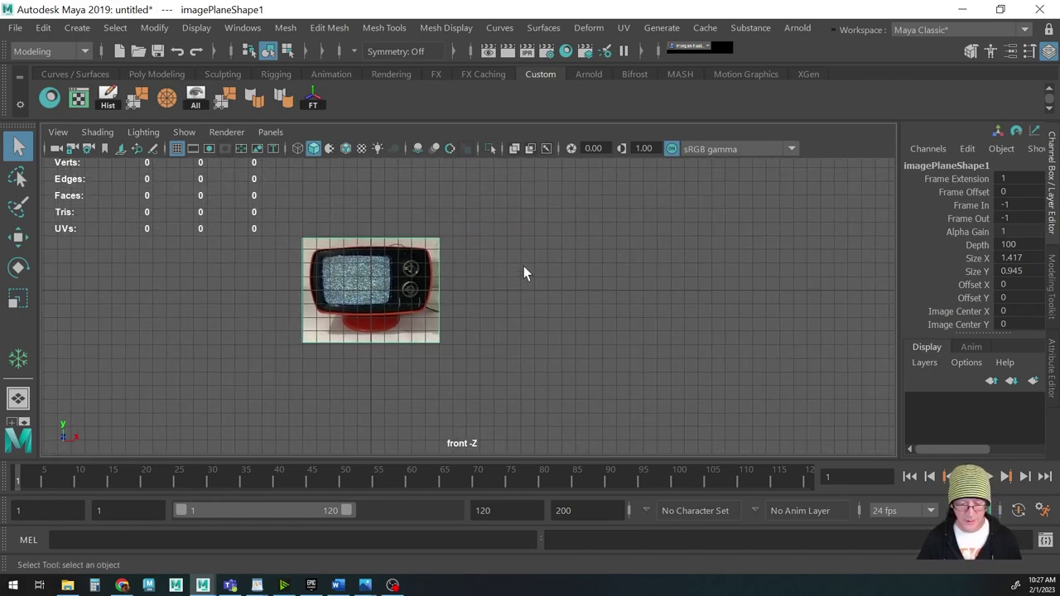
Switch the viewport from the front view to the right orthographic view
{"action": "key", "text": "space"}
{"action": "left_click", "coordinate": [523, 274]}
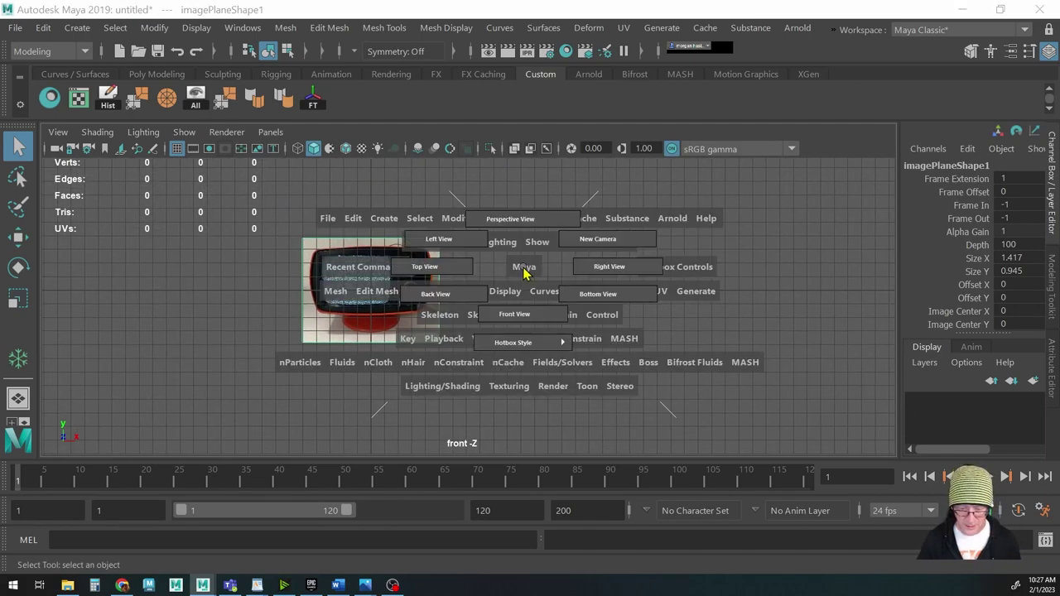
{"action": "left_click", "coordinate": [605, 267]}
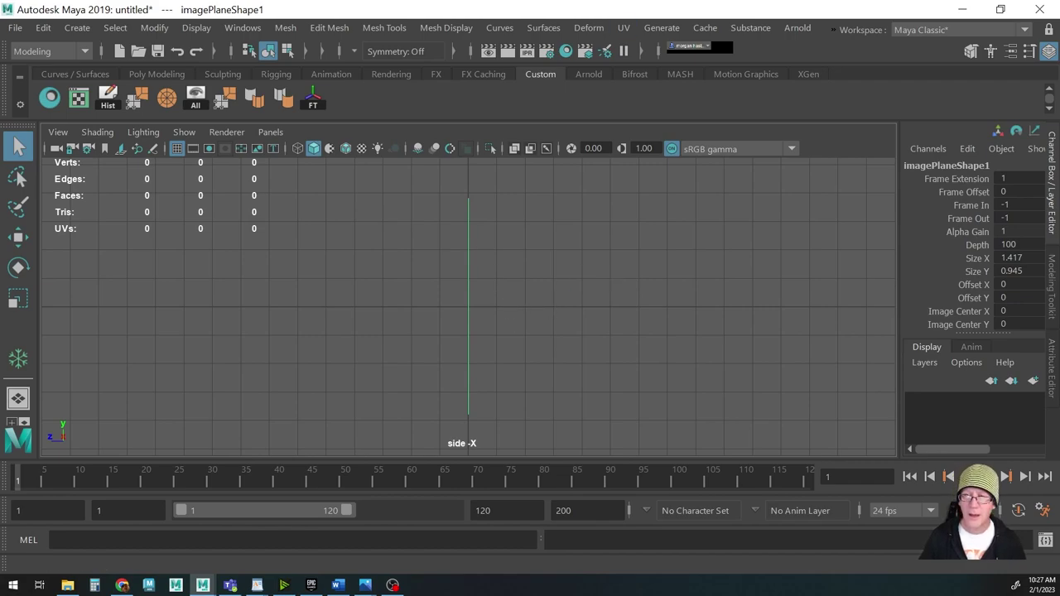
Import s-l1600 (2).jpg from the tv references folder as an image plane in the side view
{"action": "left_click", "coordinate": [58, 132]}
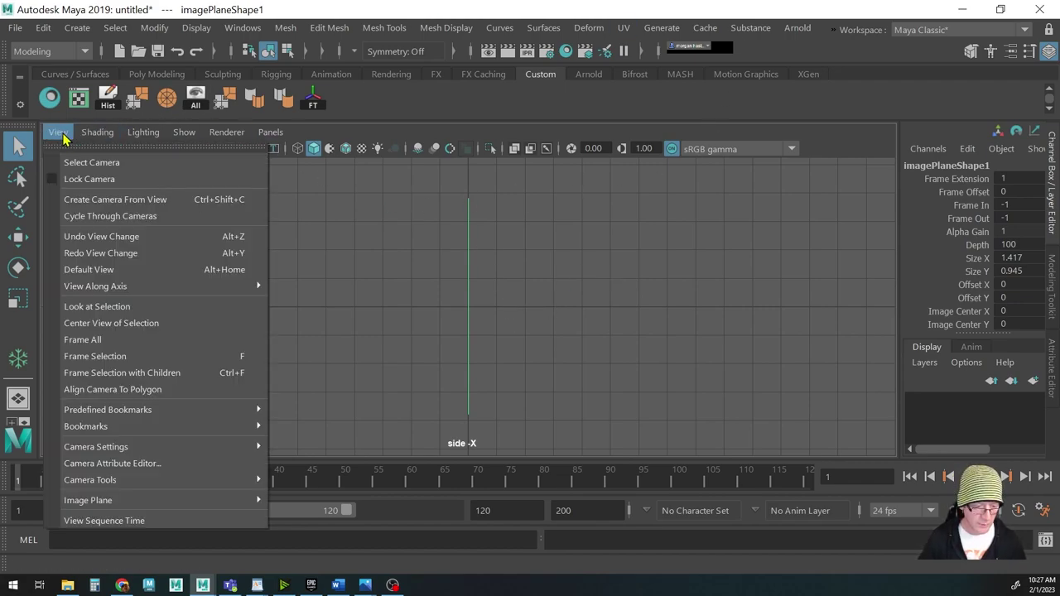
{"action": "mouse_move", "coordinate": [97, 132]}
{"action": "mouse_move", "coordinate": [58, 133]}
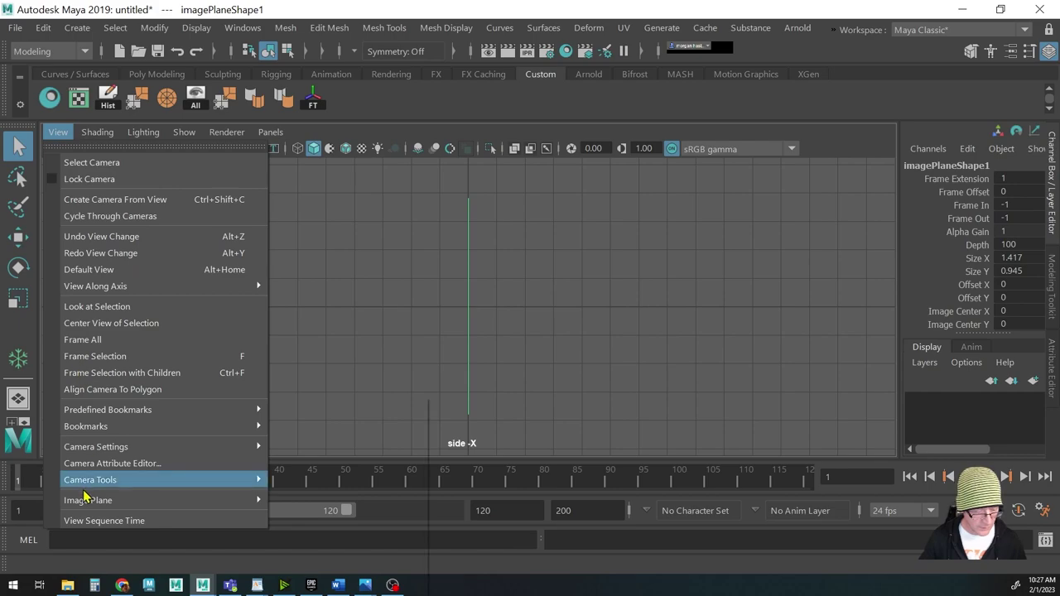
{"action": "mouse_move", "coordinate": [88, 501]}
{"action": "left_click", "coordinate": [300, 515]}
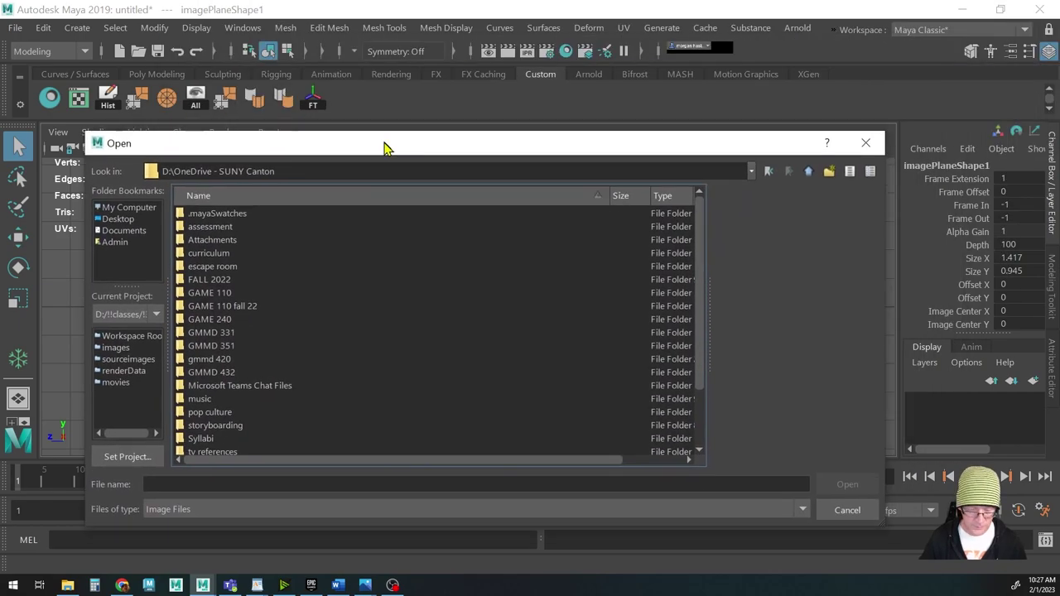
{"action": "left_click_drag", "start_coordinate": [383, 146], "coordinate": [436, 91]}
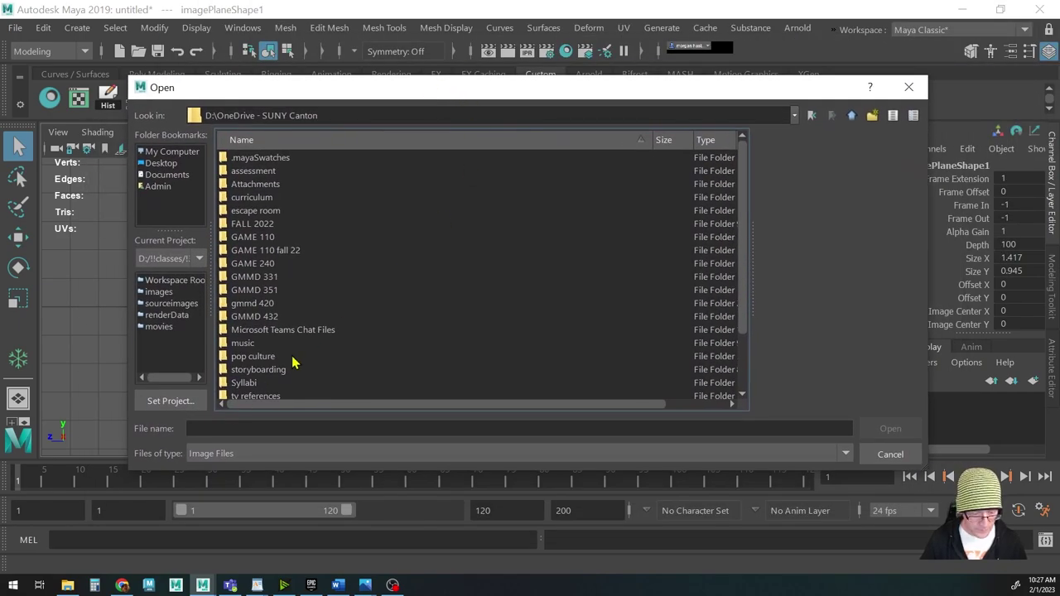
{"action": "scroll", "coordinate": [290, 363], "scroll_direction": "down", "scroll_amount": 1}
{"action": "double_click", "coordinate": [226, 359]}
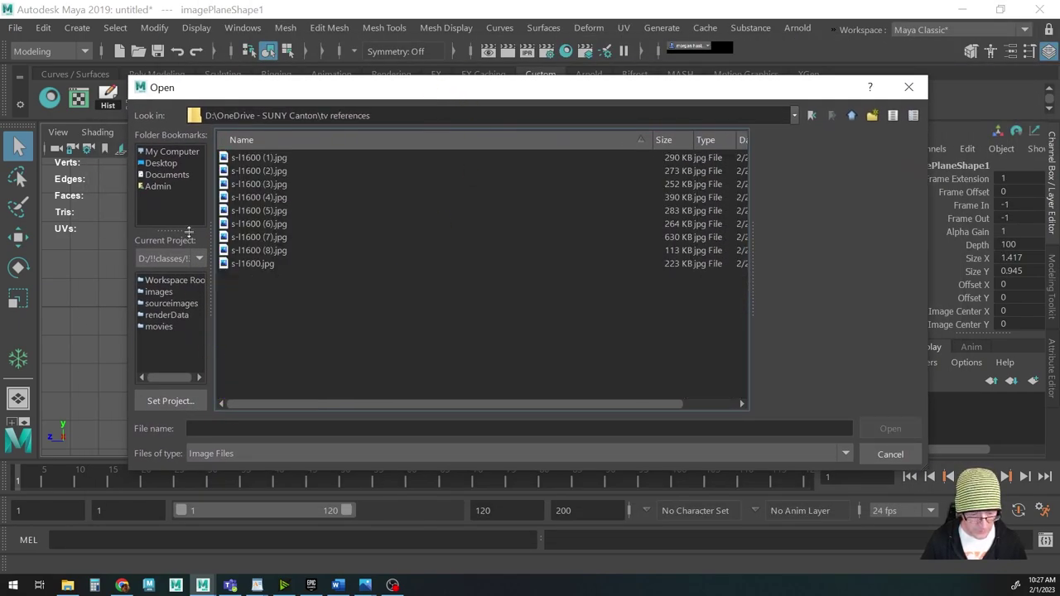
{"action": "left_click", "coordinate": [244, 239]}
{"action": "left_click", "coordinate": [242, 231]}
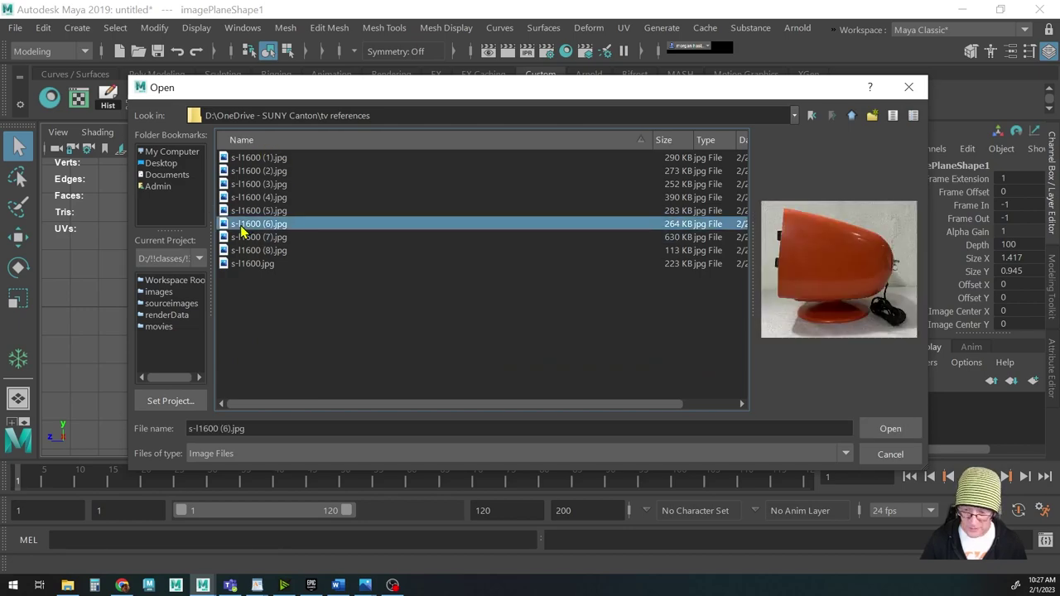
{"action": "left_click", "coordinate": [254, 172]}
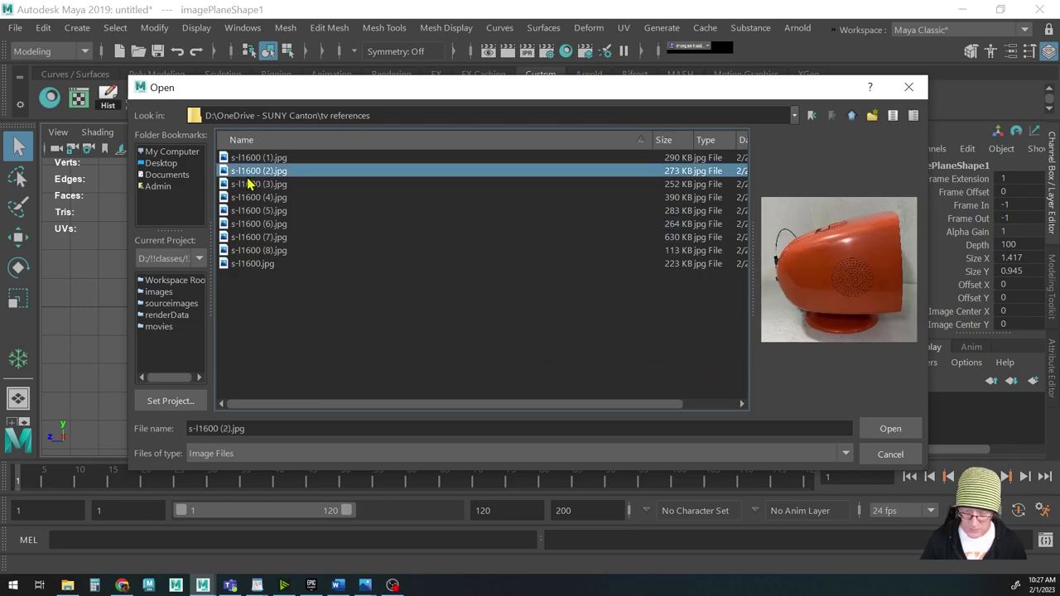
{"action": "left_click", "coordinate": [890, 431]}
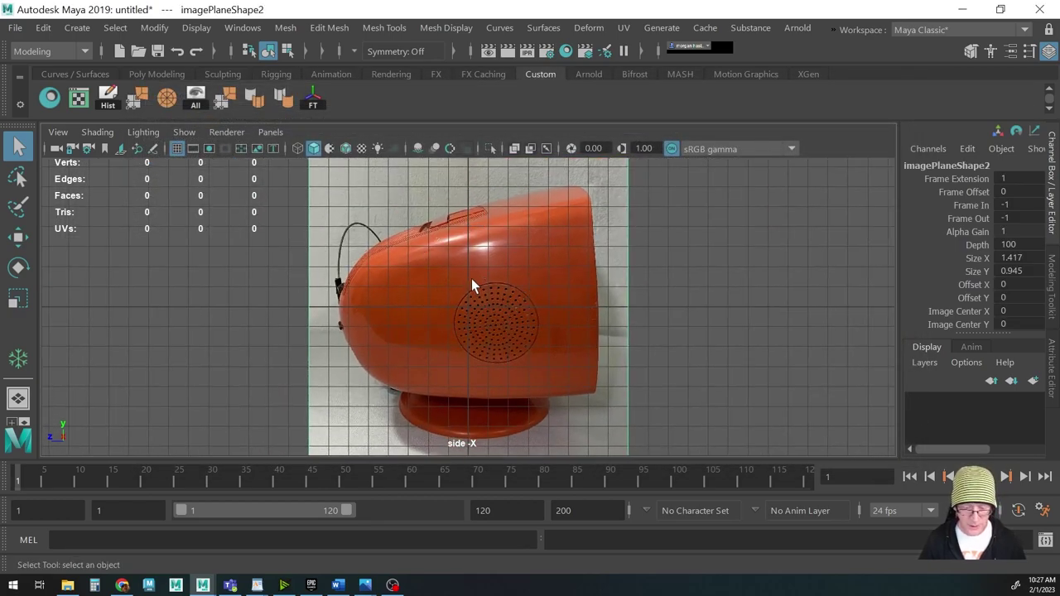
Switch to the top view and import s-l1600 (3).jpg as its image plane
{"action": "key", "text": "space"}
{"action": "left_click_drag", "start_coordinate": [472, 283], "coordinate": [386, 280]}
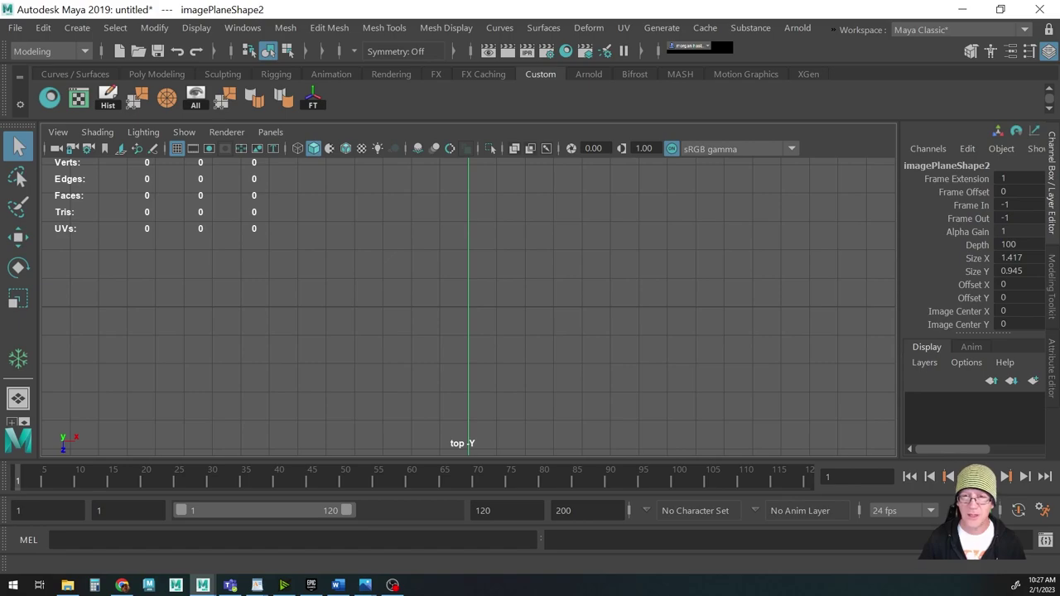
{"action": "left_click", "coordinate": [59, 134]}
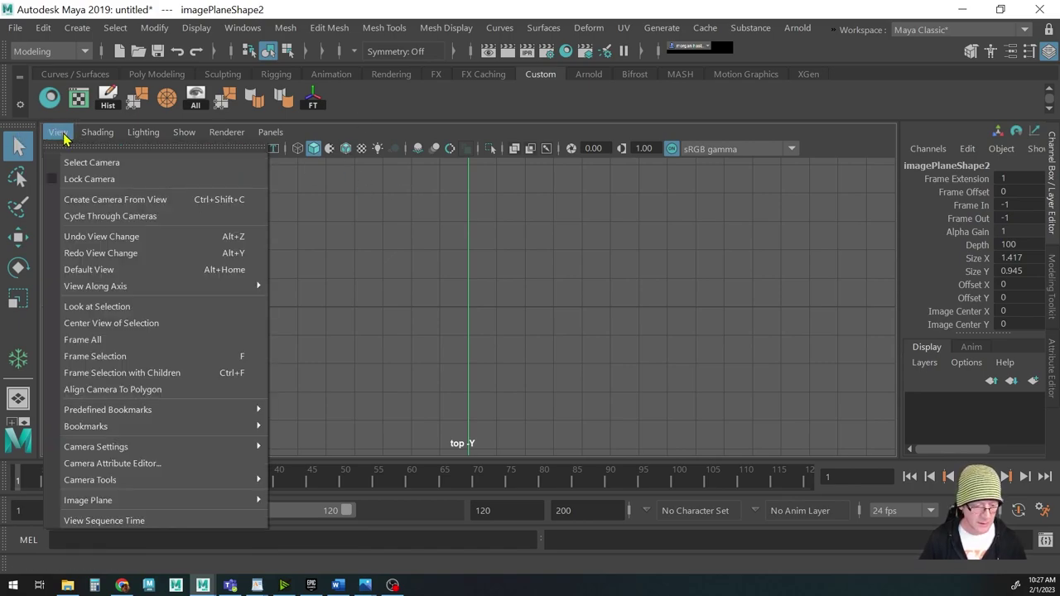
{"action": "mouse_move", "coordinate": [111, 502]}
{"action": "left_click", "coordinate": [305, 514]}
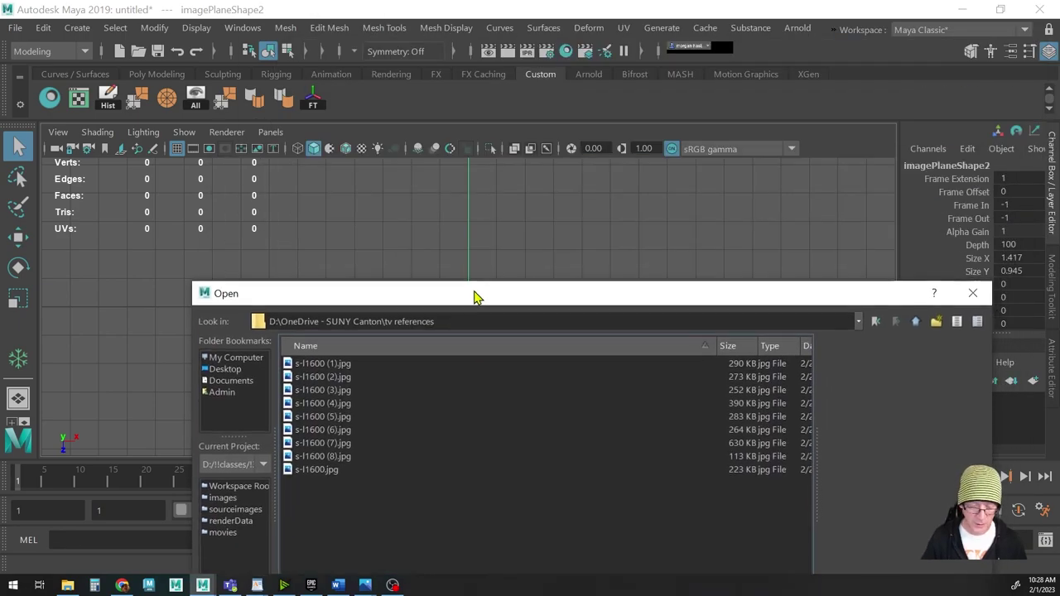
{"action": "left_click_drag", "start_coordinate": [473, 296], "coordinate": [468, 131]}
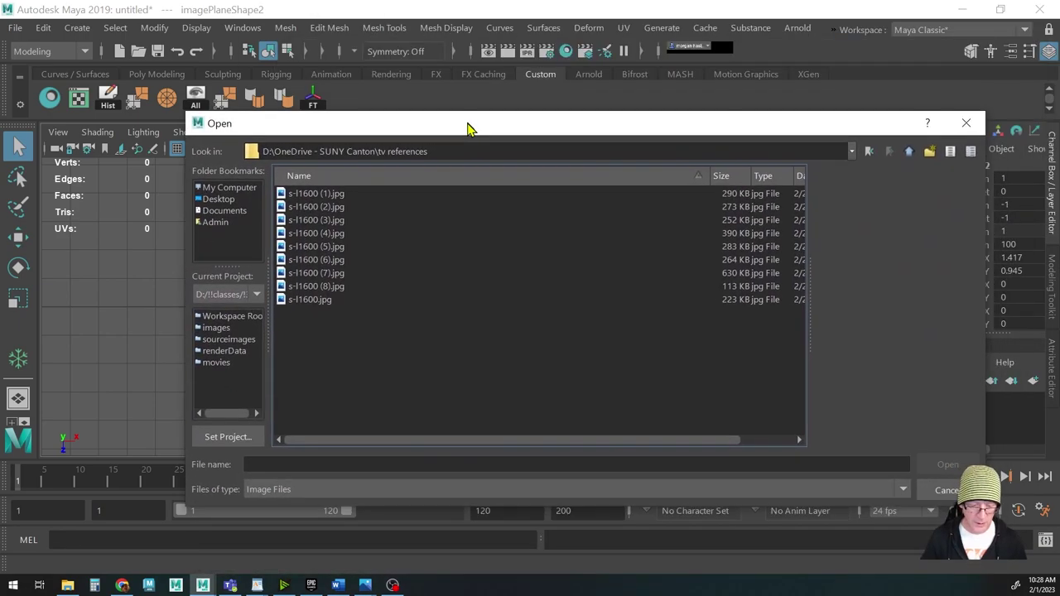
{"action": "left_click", "coordinate": [311, 249]}
{"action": "left_click", "coordinate": [315, 224]}
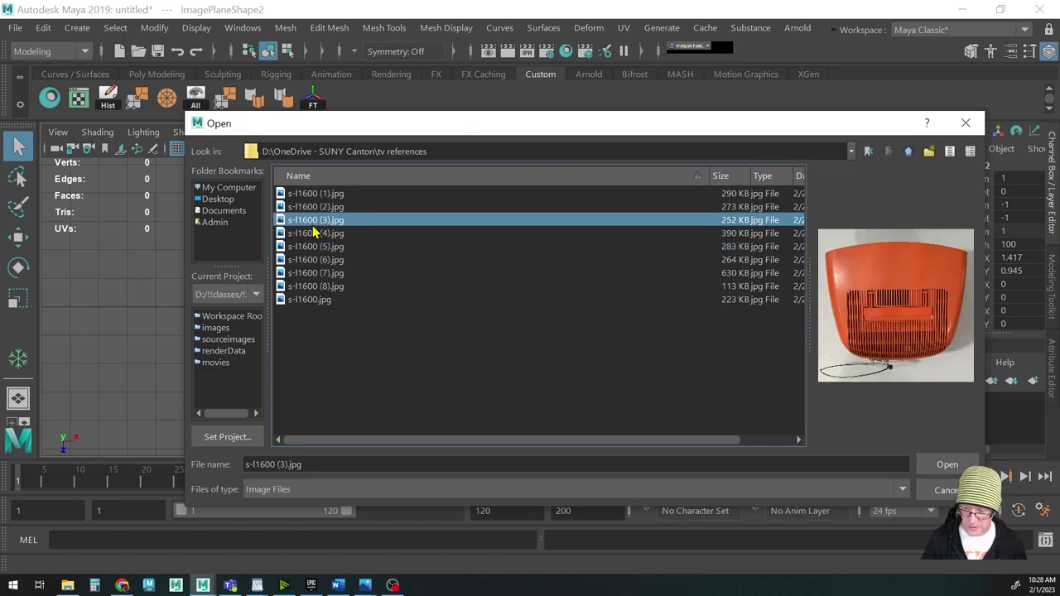
{"action": "left_click", "coordinate": [942, 465]}
{"action": "scroll", "coordinate": [303, 286], "scroll_direction": "down", "scroll_amount": 6}
{"action": "scroll", "coordinate": [468, 269], "scroll_direction": "up", "scroll_amount": 1}
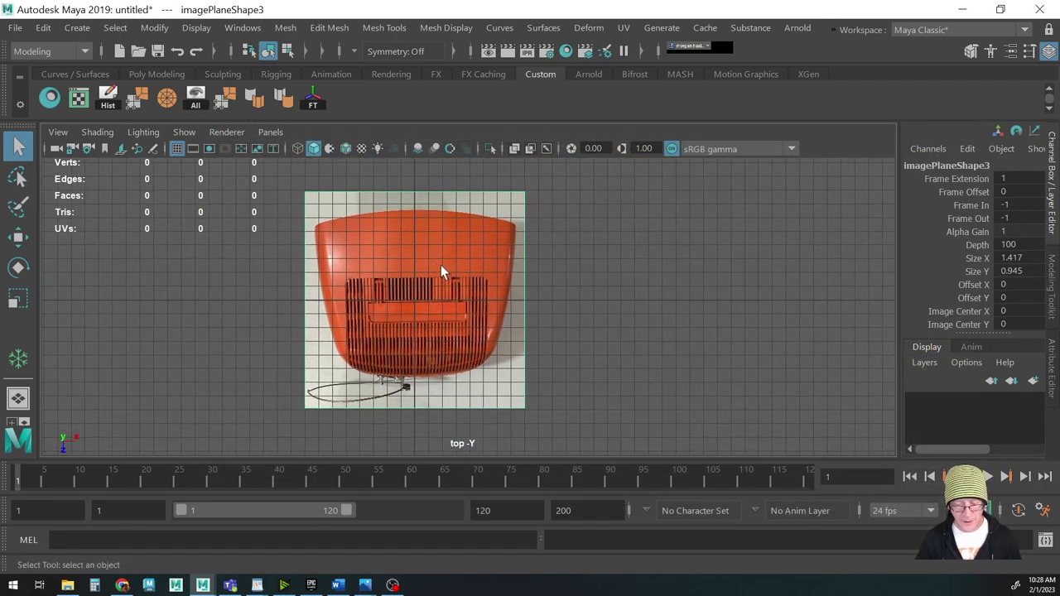
Switch to the perspective view and look at the three intersecting image planes
{"action": "key", "text": "space"}
{"action": "left_click", "coordinate": [448, 268]}
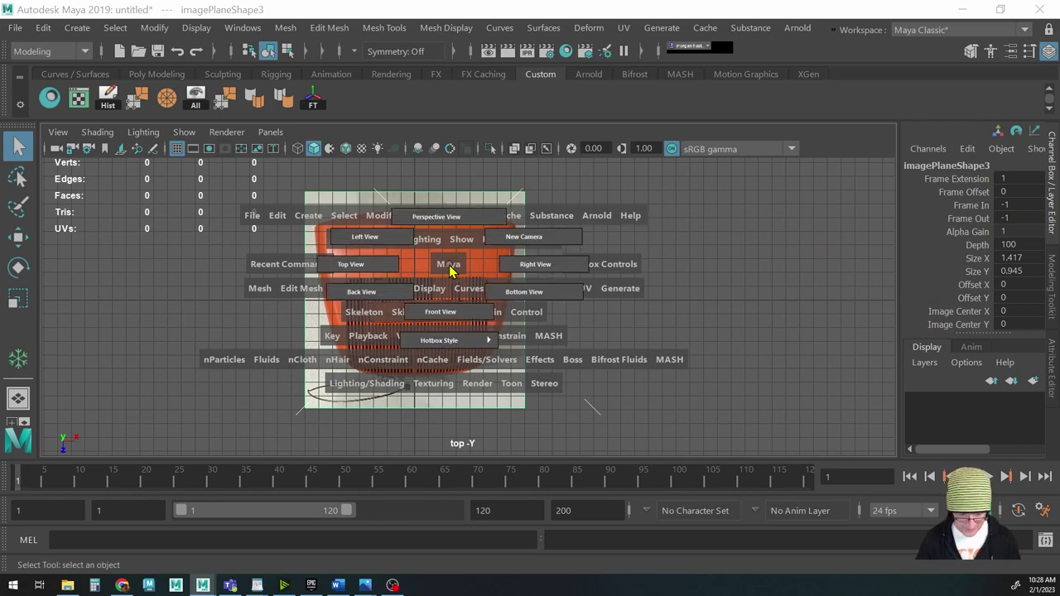
{"action": "left_click", "coordinate": [447, 216]}
{"action": "scroll", "coordinate": [487, 349], "scroll_direction": "down", "scroll_amount": 2}
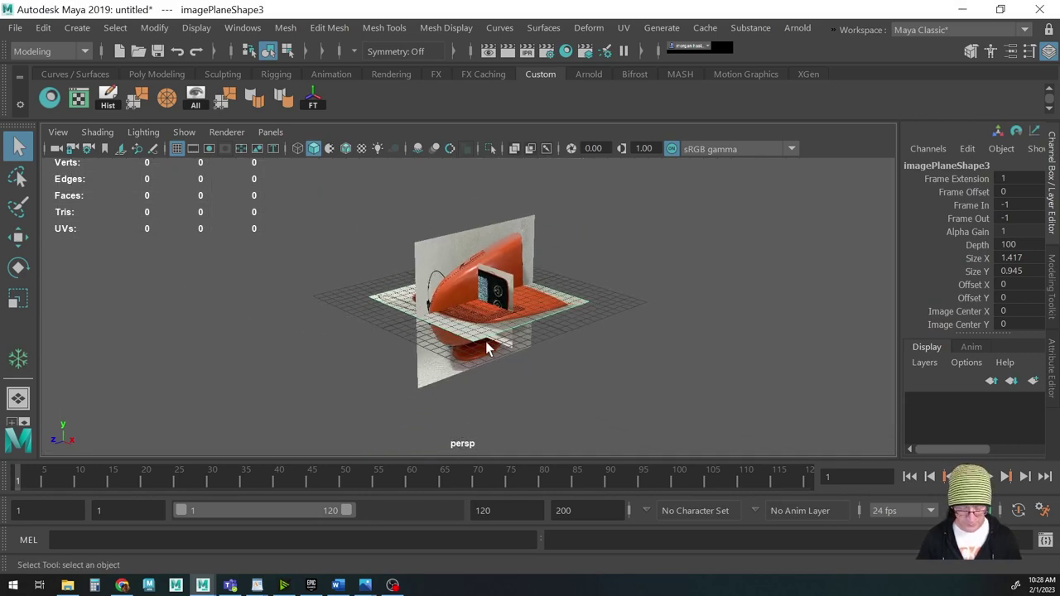
{"action": "left_click_drag", "start_coordinate": [487, 349], "coordinate": [469, 351], "text": "alt"}
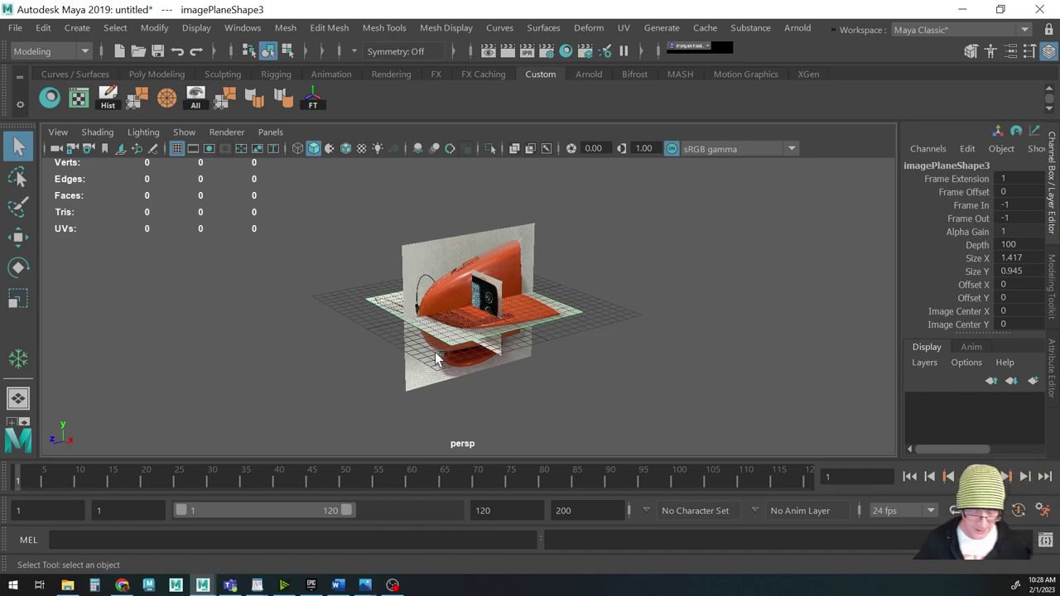
Move the side-view image plane along negative X to the edge of the grid
{"action": "mouse_move", "coordinate": [483, 320]}
{"action": "left_mouse_down", "text": "alt"}
{"action": "mouse_move", "coordinate": [511, 301]}
{"action": "mouse_move", "coordinate": [489, 304]}
{"action": "left_mouse_up", "text": "alt"}
{"action": "left_click", "coordinate": [465, 287]}
{"action": "key", "text": "w"}
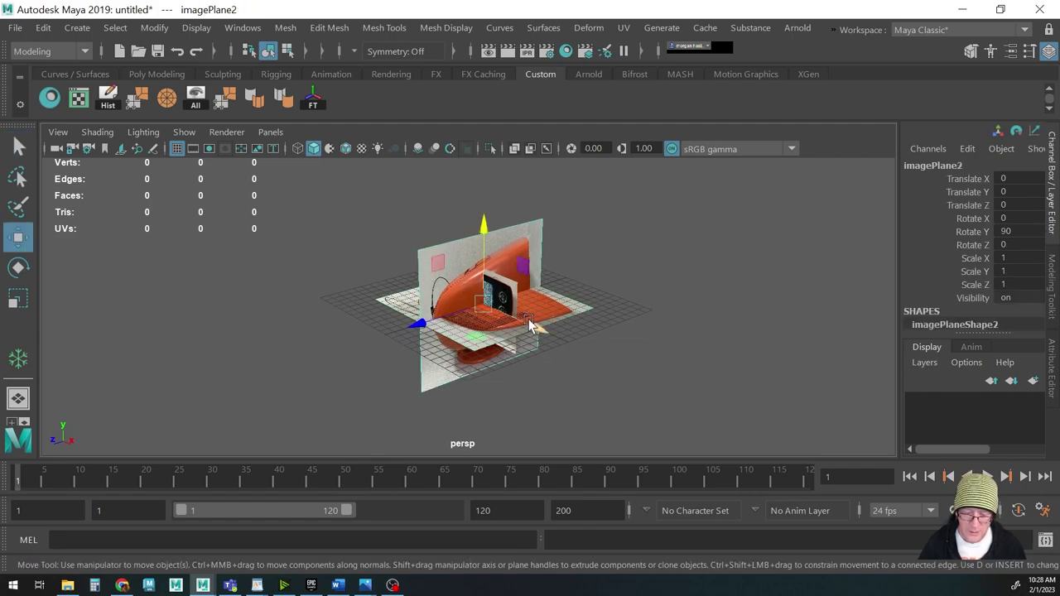
{"action": "left_click_drag", "start_coordinate": [538, 330], "coordinate": [416, 275]}
Move the front-view image plane back along Z to about -16.7
{"action": "middle_click_drag", "start_coordinate": [453, 307], "coordinate": [482, 326], "text": "alt"}
{"action": "left_click_drag", "start_coordinate": [466, 333], "coordinate": [574, 303], "text": "alt"}
{"action": "left_click", "coordinate": [454, 350]}
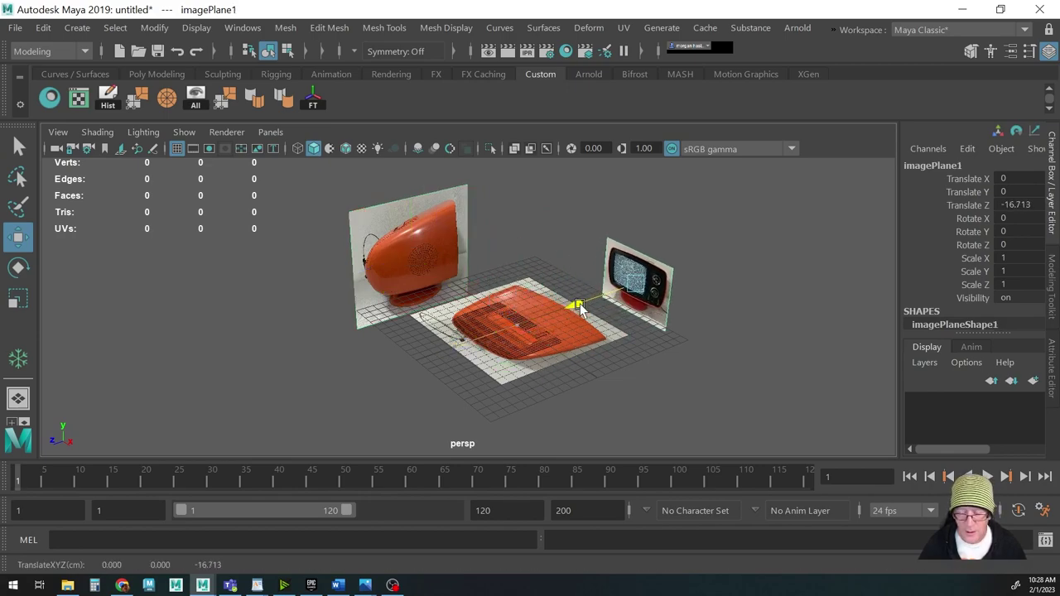
Move the top-view image plane forward along Z to about 16.2
{"action": "left_click", "coordinate": [551, 350]}
{"action": "left_click_drag", "start_coordinate": [468, 341], "coordinate": [316, 358]}
{"action": "middle_click_drag", "start_coordinate": [520, 321], "coordinate": [500, 303], "text": "alt"}
{"action": "left_click_drag", "start_coordinate": [500, 306], "coordinate": [528, 299], "text": "alt"}
Push the front-view image plane back to about -24.5 in Z and move the side-view plane farther from the grid
{"action": "left_click", "coordinate": [564, 284]}
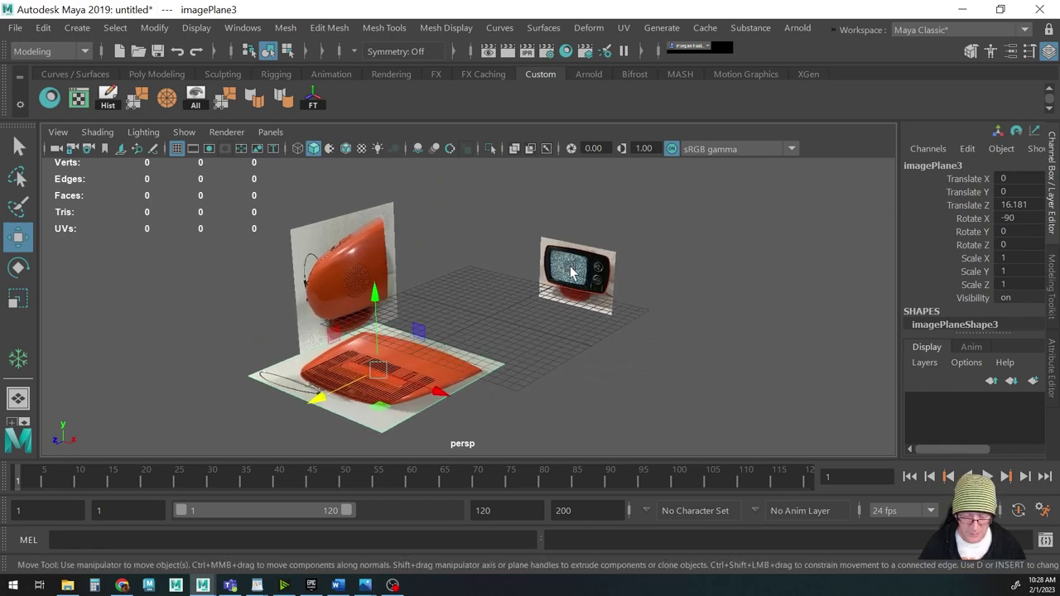
{"action": "left_click_drag", "start_coordinate": [535, 294], "coordinate": [563, 282]}
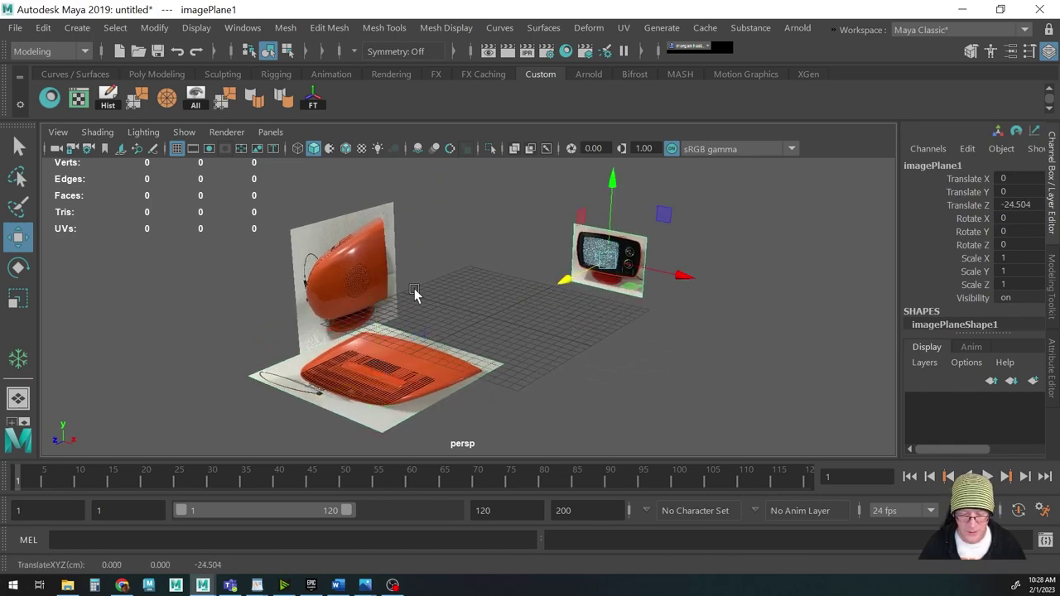
{"action": "left_click", "coordinate": [346, 274]}
{"action": "left_click_drag", "start_coordinate": [358, 306], "coordinate": [386, 264]}
Move the top-view image plane off the grid beside the side-view plane, to about X -28, Z 4.5
{"action": "left_click", "coordinate": [394, 372]}
{"action": "left_click_drag", "start_coordinate": [379, 402], "coordinate": [298, 317]}
{"action": "middle_click_drag", "start_coordinate": [470, 320], "coordinate": [495, 332], "text": "alt"}
{"action": "left_click_drag", "start_coordinate": [494, 332], "coordinate": [474, 341], "text": "alt"}
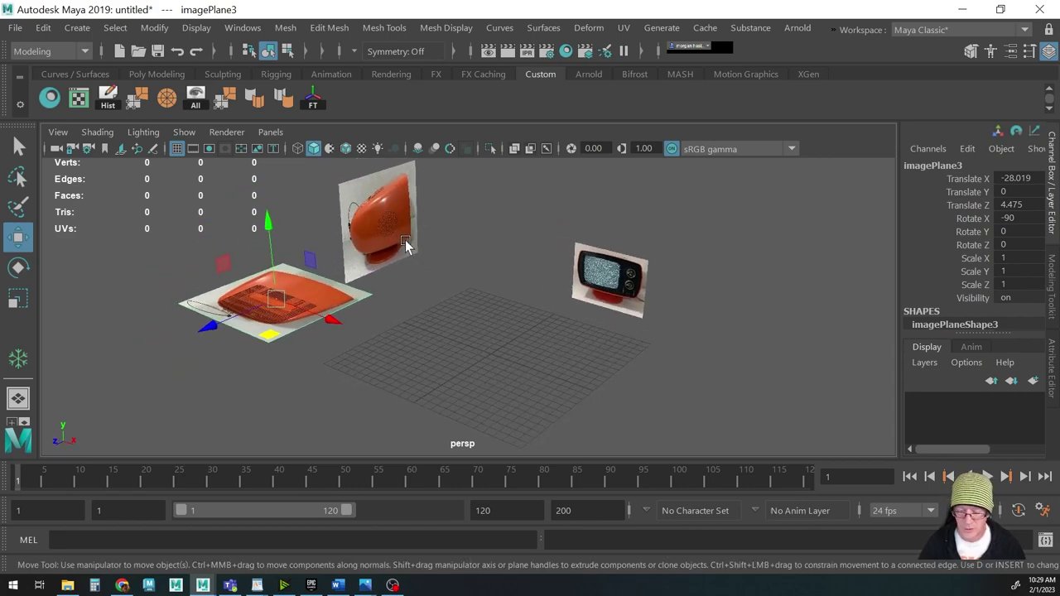
{"action": "middle_click_drag", "start_coordinate": [509, 340], "coordinate": [515, 332], "text": "alt"}
{"action": "left_click_drag", "start_coordinate": [514, 333], "coordinate": [500, 326], "text": "alt"}
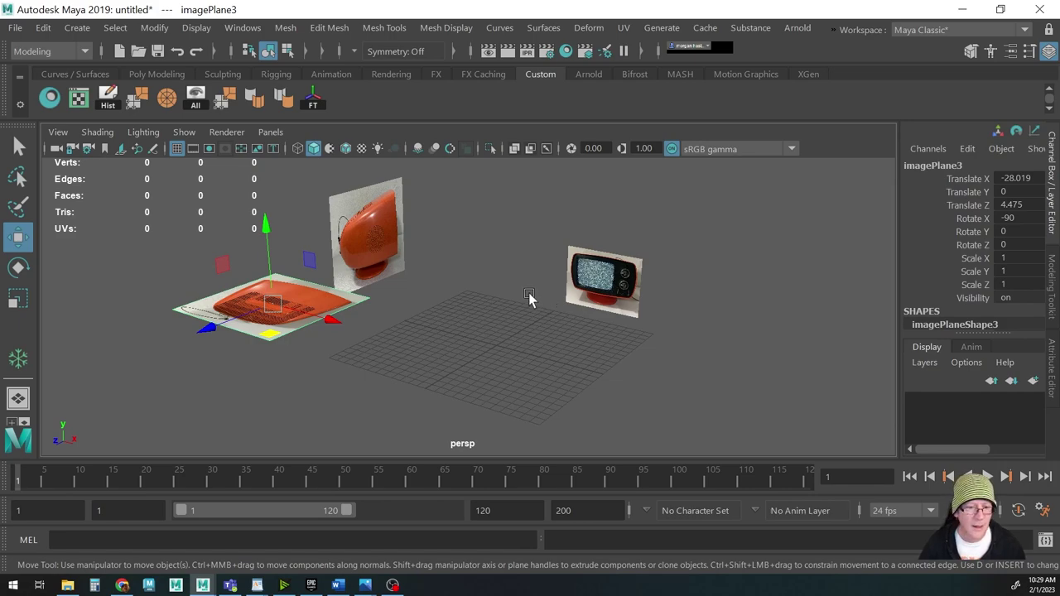
{"action": "left_click_drag", "start_coordinate": [530, 301], "coordinate": [472, 313], "text": "alt"}
{"action": "right_click_drag", "start_coordinate": [472, 312], "coordinate": [385, 293], "text": "alt"}
{"action": "left_click_drag", "start_coordinate": [468, 279], "coordinate": [450, 294], "text": "alt"}
{"action": "middle_click_drag", "start_coordinate": [450, 294], "coordinate": [419, 302], "text": "alt"}
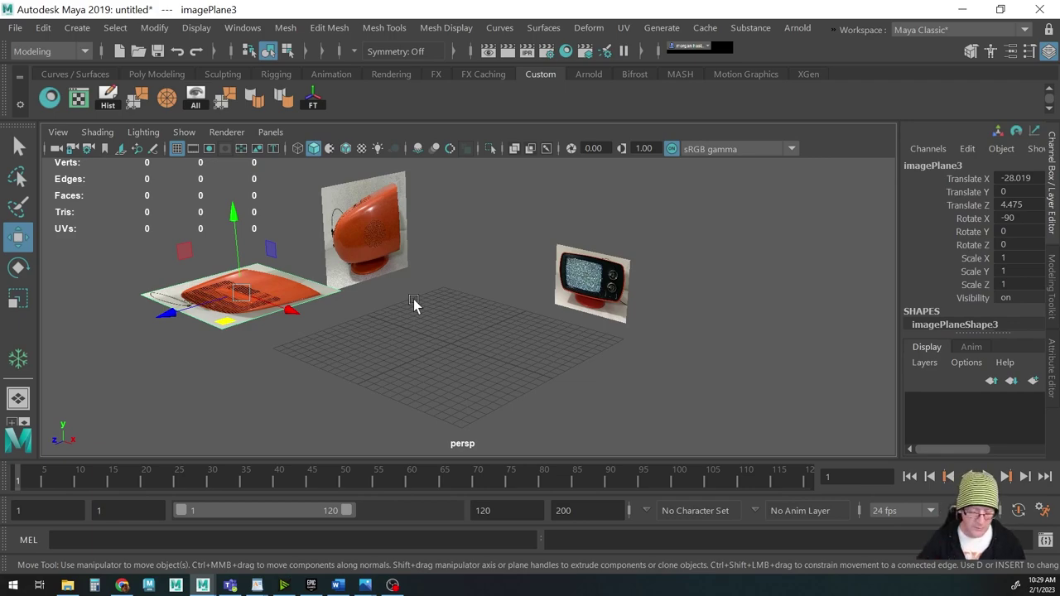
{"action": "middle_click_drag", "start_coordinate": [413, 298], "coordinate": [416, 298], "text": "alt"}
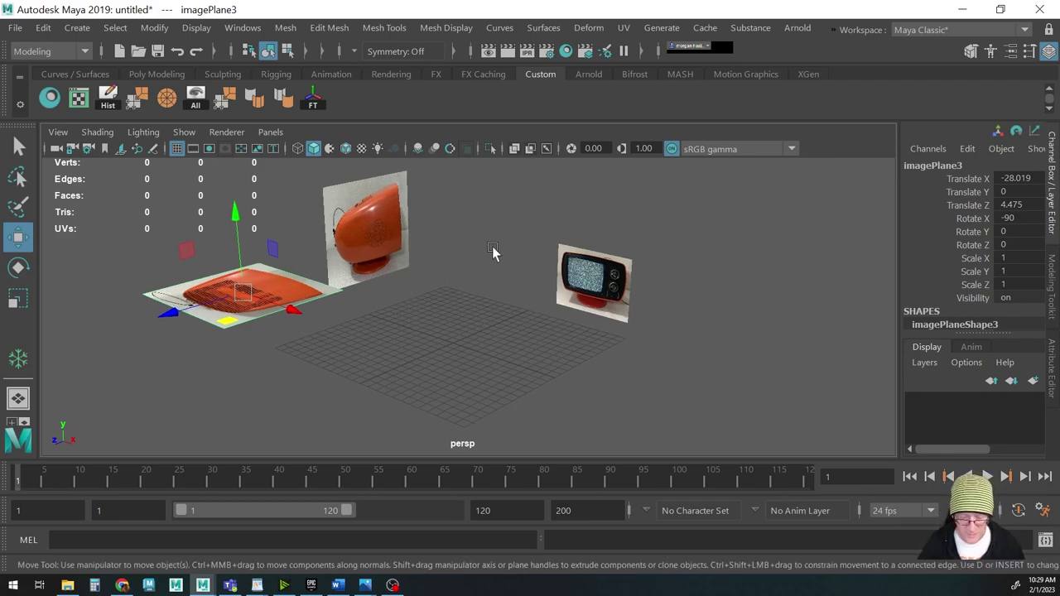
Create a polygon cube and scale it to about 6.79 in X and Y and 4.19 in Z
{"action": "key", "text": "space"}
{"action": "left_click", "coordinate": [352, 201]}
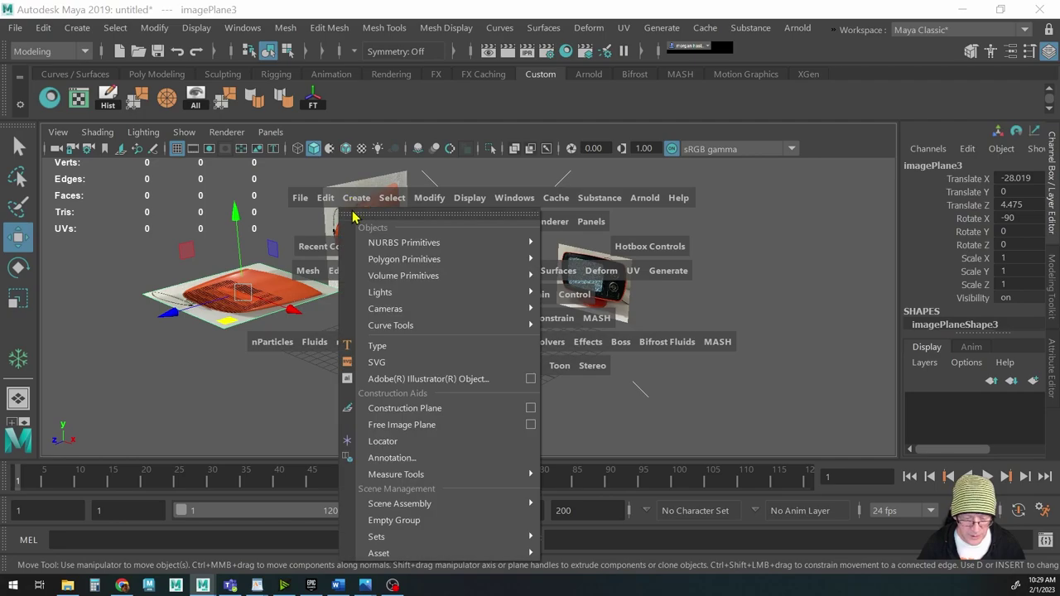
{"action": "mouse_move", "coordinate": [371, 261]}
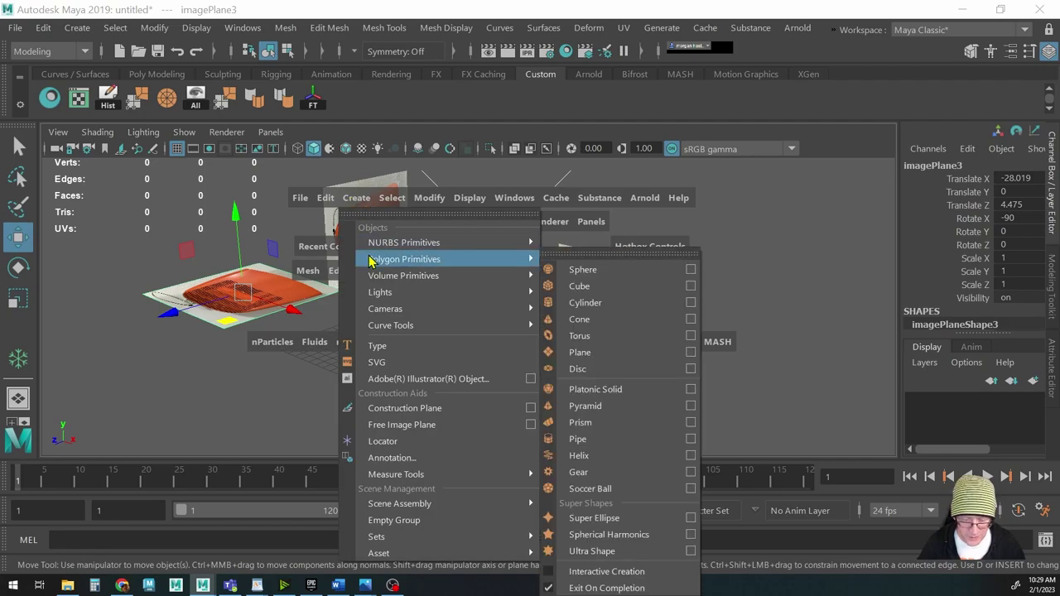
{"action": "left_click", "coordinate": [580, 286]}
{"action": "key", "text": "r"}
{"action": "middle_click_drag", "start_coordinate": [495, 296], "coordinate": [504, 312]}
{"action": "left_click_drag", "start_coordinate": [504, 311], "coordinate": [429, 350], "text": "alt"}
{"action": "middle_click_drag", "start_coordinate": [429, 349], "coordinate": [466, 345]}
{"action": "left_click_drag", "start_coordinate": [466, 345], "coordinate": [590, 347], "text": "alt"}
{"action": "scroll", "coordinate": [590, 346], "scroll_direction": "up", "scroll_amount": 4}
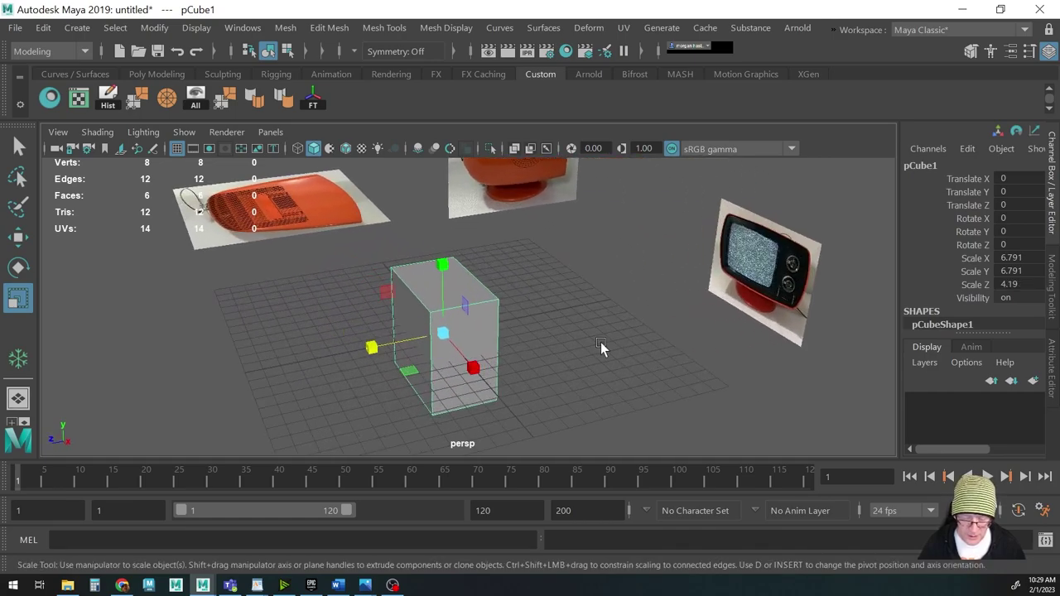
Select five of the cube's faces, leaving out the one on the television's screen side
{"action": "key", "text": "F11"}
{"action": "left_click_drag", "start_coordinate": [588, 329], "coordinate": [561, 329], "text": "alt"}
{"action": "key", "text": "q"}
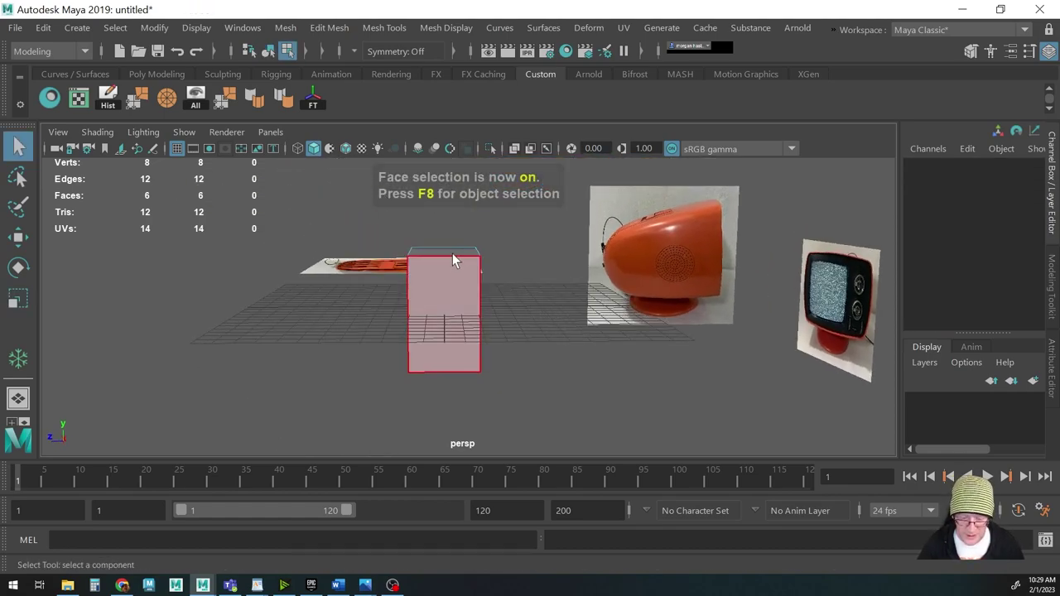
{"action": "left_click_drag", "start_coordinate": [427, 220], "coordinate": [555, 387]}
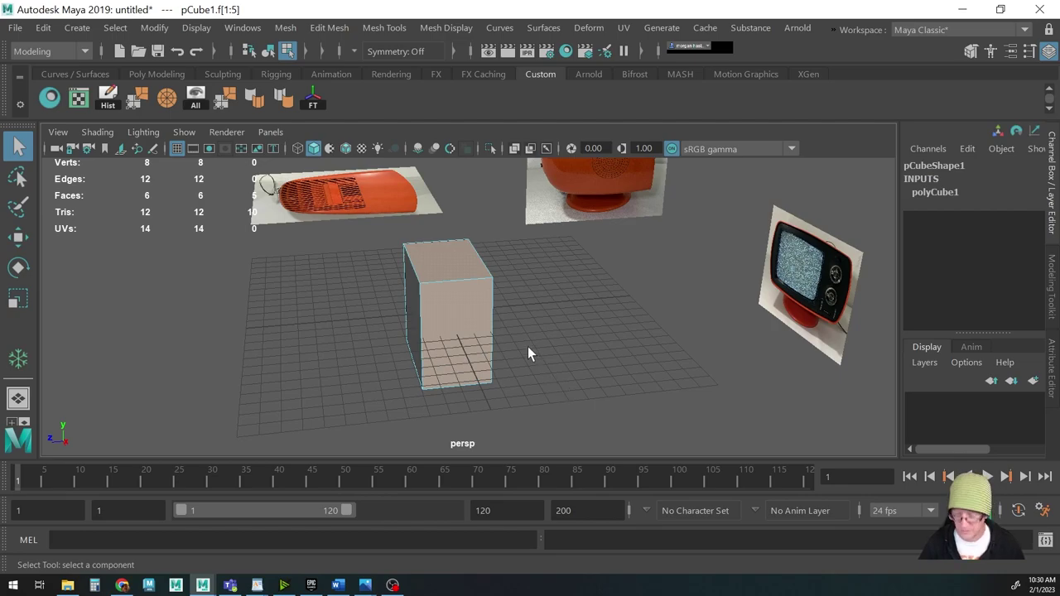
{"action": "left_click_drag", "start_coordinate": [516, 340], "coordinate": [517, 315], "text": "alt"}
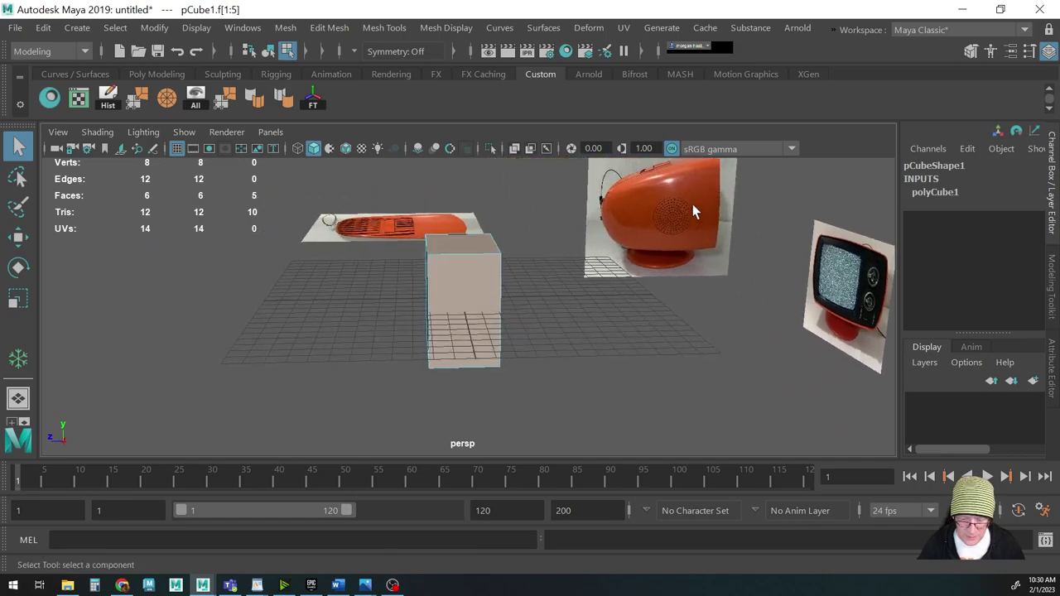
{"action": "left_click_drag", "start_coordinate": [386, 203], "coordinate": [457, 405]}
{"action": "left_click_drag", "start_coordinate": [543, 348], "coordinate": [561, 307], "text": "alt"}
{"action": "key", "text": "space"}
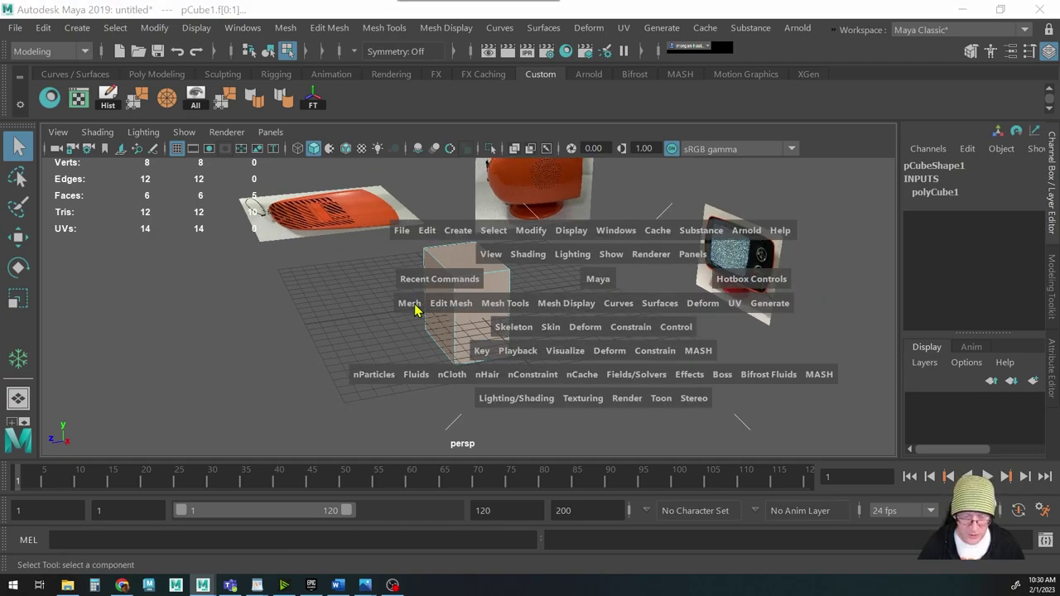
{"action": "left_click", "coordinate": [479, 320]}
{"action": "left_click_drag", "start_coordinate": [530, 318], "coordinate": [602, 362], "text": "alt"}
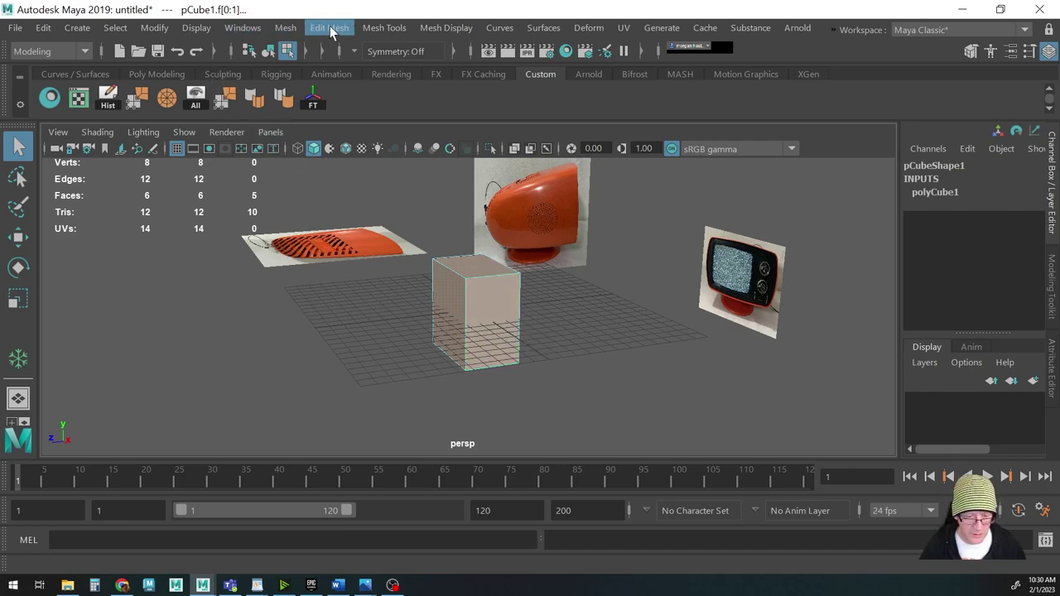
Smooth the five selected faces with 2 divisions
{"action": "left_click", "coordinate": [286, 28]}
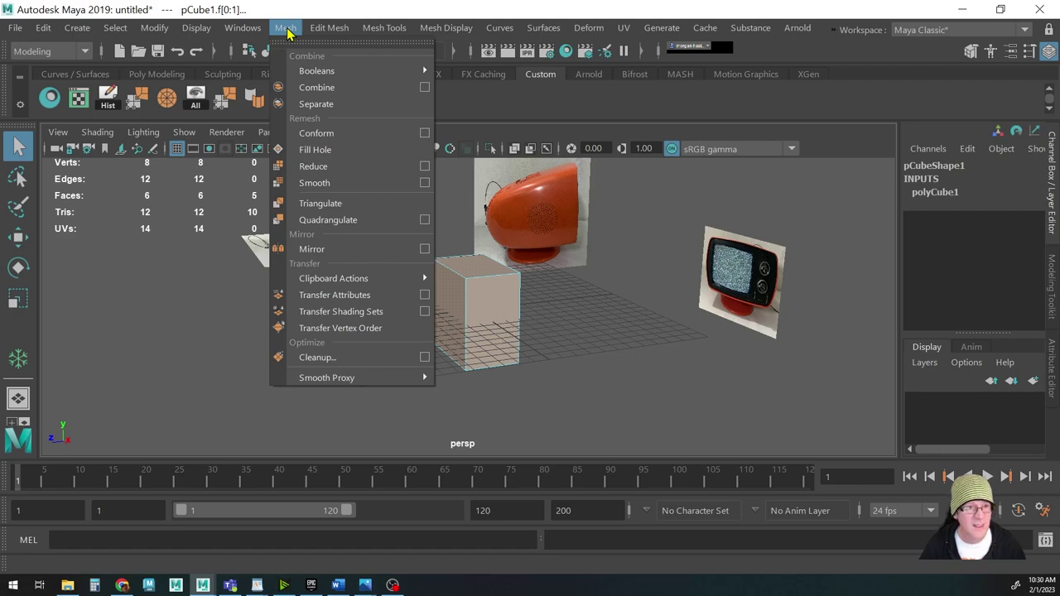
{"action": "left_click", "coordinate": [312, 183]}
{"action": "mouse_move", "coordinate": [574, 348]}
{"action": "left_mouse_down", "text": "alt"}
{"action": "mouse_move", "coordinate": [571, 359]}
{"action": "mouse_move", "coordinate": [672, 323]}
{"action": "mouse_move", "coordinate": [555, 371]}
{"action": "mouse_move", "coordinate": [519, 355]}
{"action": "mouse_move", "coordinate": [551, 372]}
{"action": "mouse_move", "coordinate": [571, 364]}
{"action": "left_mouse_up", "text": "alt"}
{"action": "left_click", "coordinate": [788, 326]}
{"action": "type", "text": "2"}
{"action": "key", "text": "Return"}
Stretch the smoothed faces along Z to lengthen the rounded television shell
{"action": "left_click_drag", "start_coordinate": [570, 355], "coordinate": [552, 332], "text": "alt"}
{"action": "key", "text": "w"}
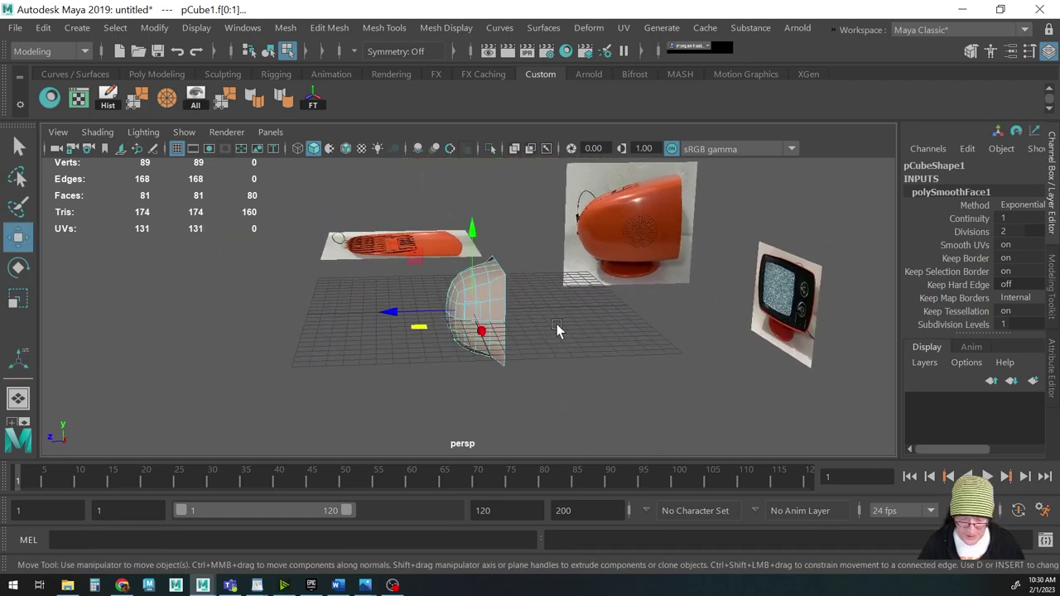
{"action": "key", "text": "r"}
{"action": "left_click_drag", "start_coordinate": [403, 313], "coordinate": [522, 338]}
{"action": "key", "text": "w"}
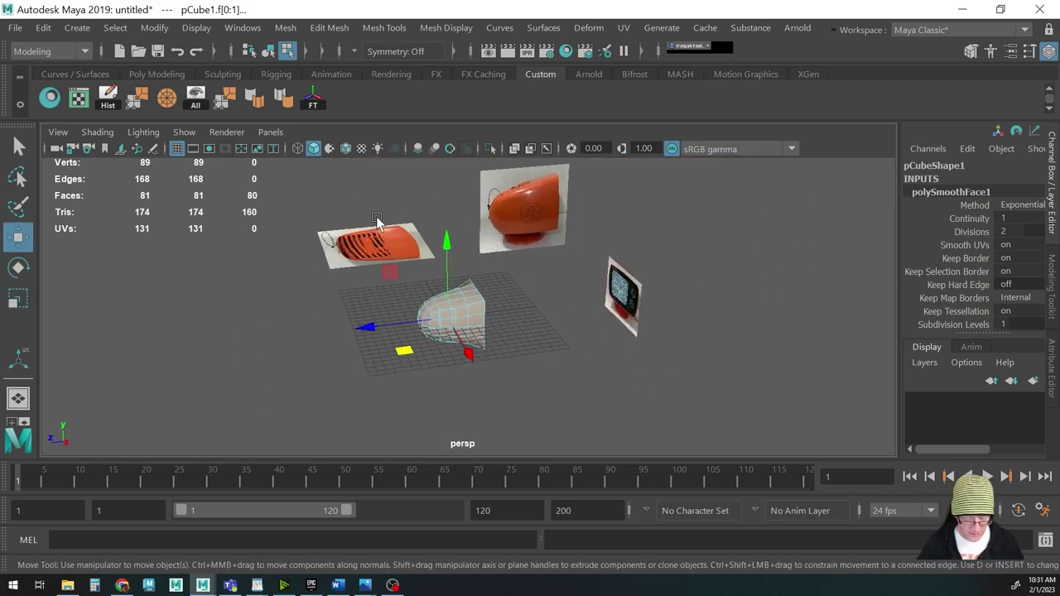
Move the top-view image plane to about X -39.1, Z 25.7 and the front-view plane to about X -38.7, Z 27
{"action": "key", "text": "F8"}
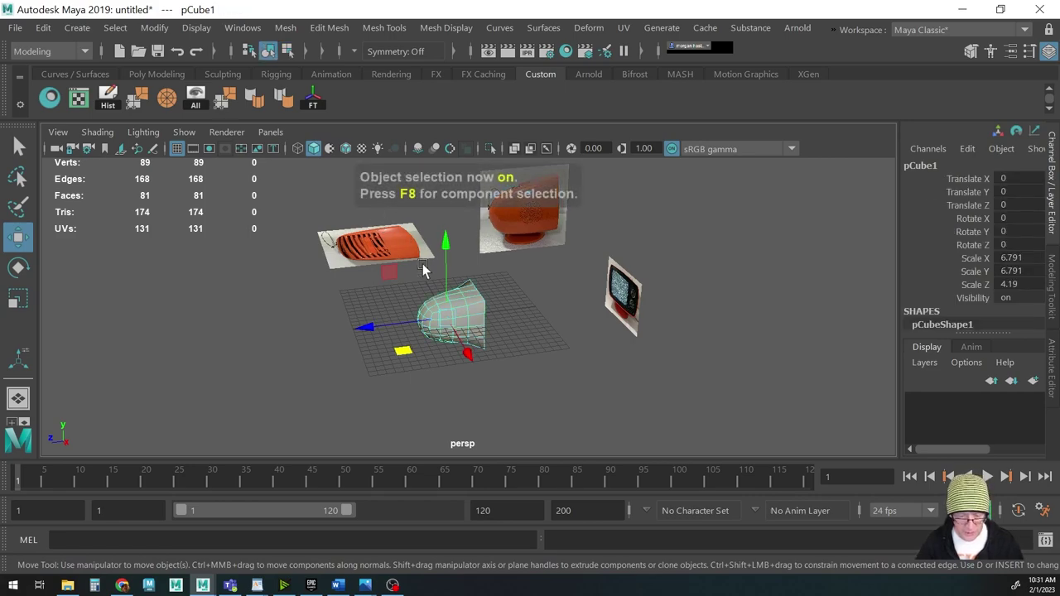
{"action": "left_click", "coordinate": [369, 236]}
{"action": "left_click_drag", "start_coordinate": [328, 271], "coordinate": [184, 257]}
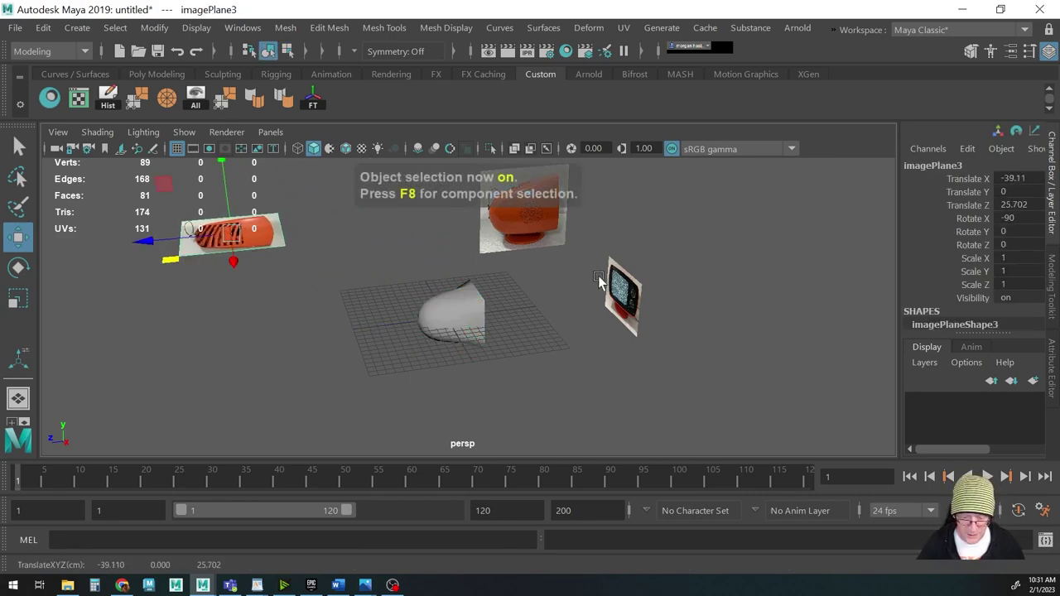
{"action": "left_click", "coordinate": [618, 283]}
{"action": "left_click_drag", "start_coordinate": [654, 311], "coordinate": [194, 268]}
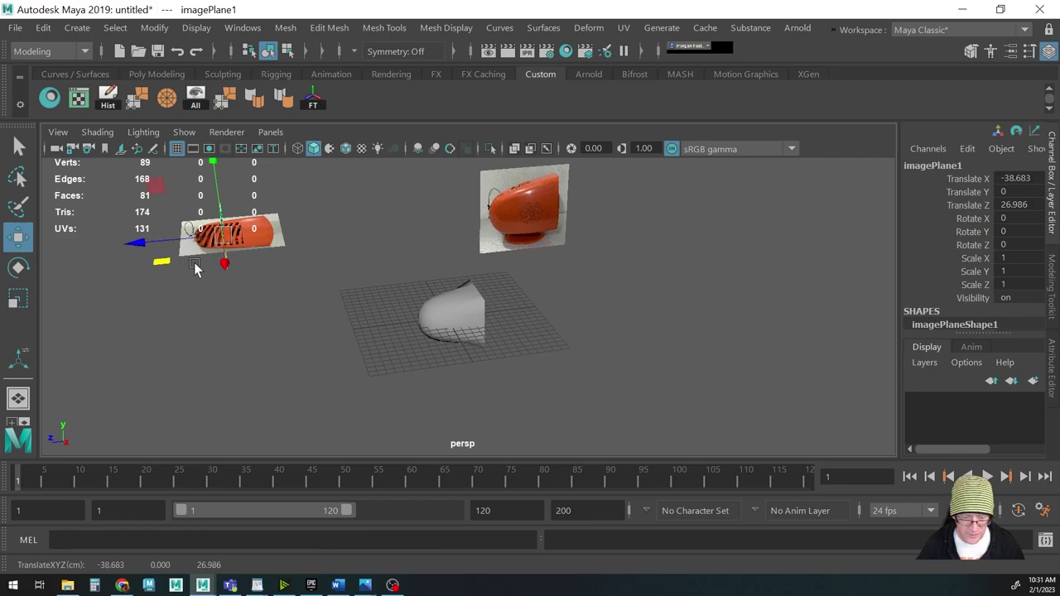
Move the side-view image plane behind the shell to about X -6.6, Z -0.03 and compare them in the side view
{"action": "left_click", "coordinate": [541, 219]}
{"action": "left_click_drag", "start_coordinate": [485, 232], "coordinate": [395, 320]}
{"action": "left_click_drag", "start_coordinate": [523, 332], "coordinate": [473, 324], "text": "alt"}
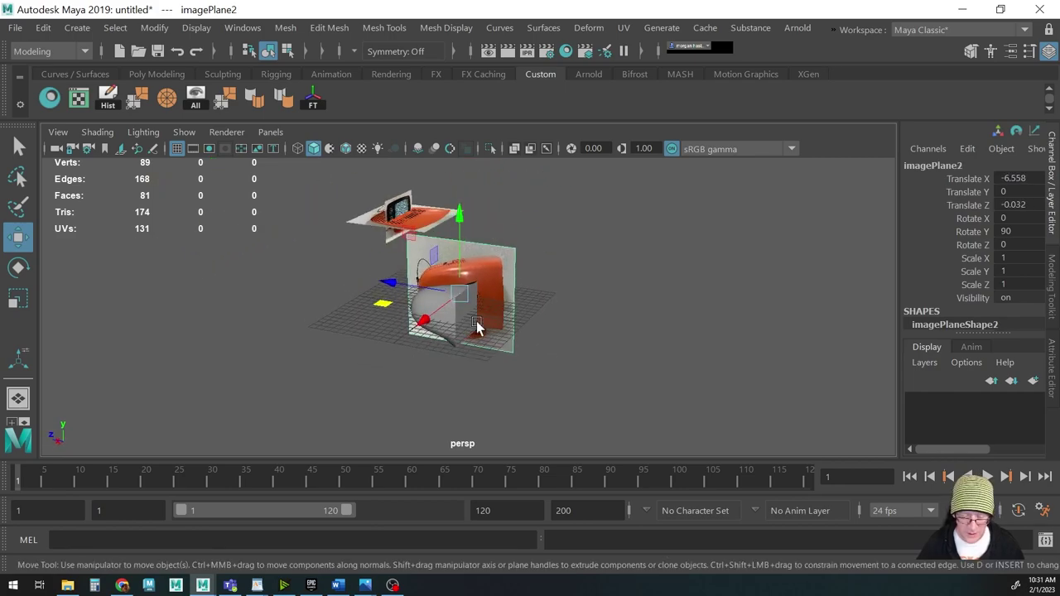
{"action": "key", "text": "space"}
{"action": "left_click_drag", "start_coordinate": [569, 290], "coordinate": [663, 286]}
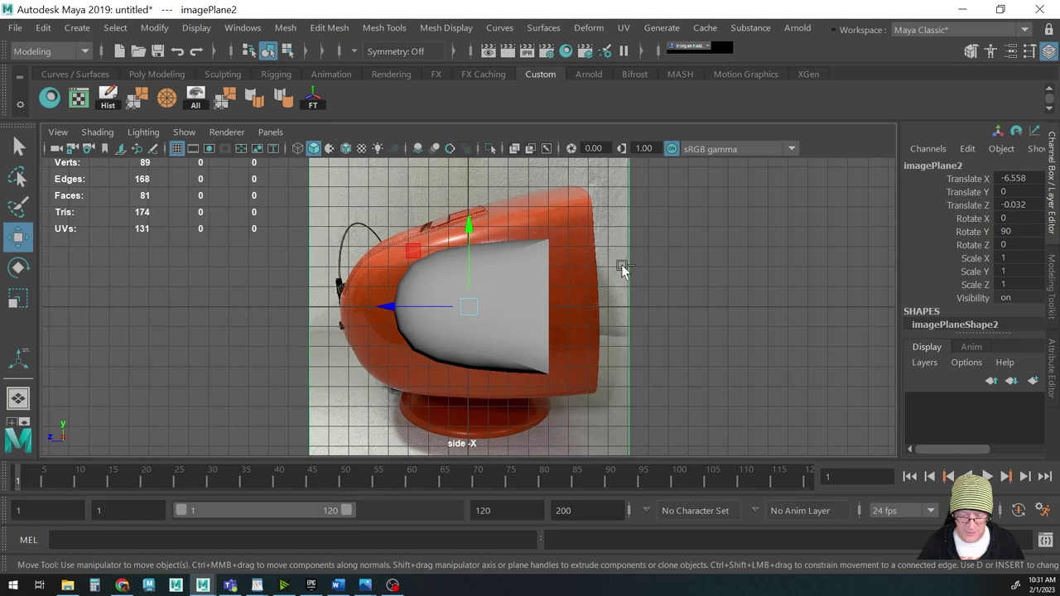
{"action": "key", "text": "space"}
{"action": "left_click_drag", "start_coordinate": [623, 270], "coordinate": [620, 229]}
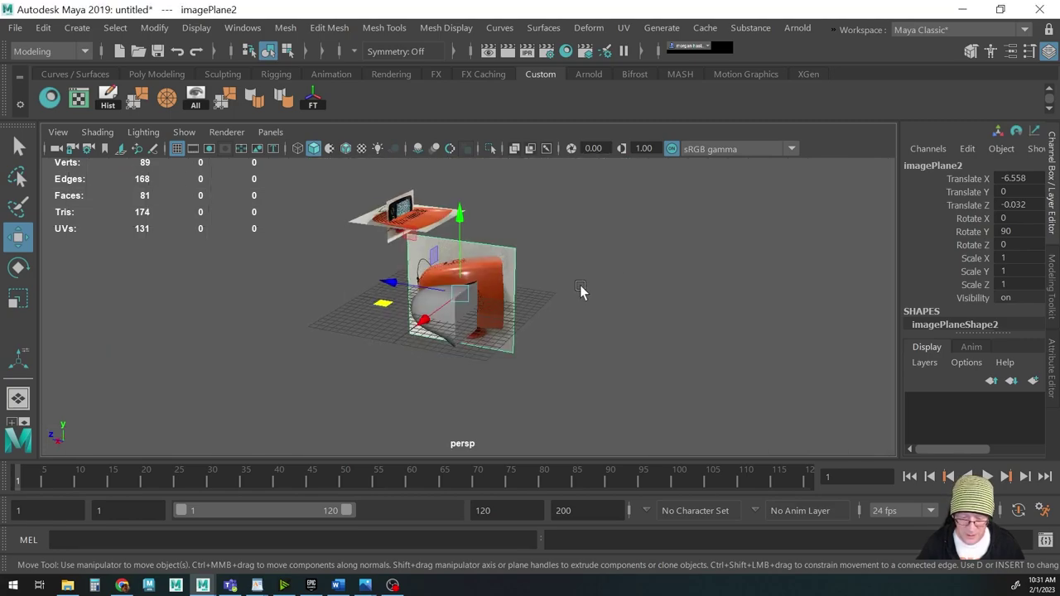
Try the side-view image plane on the other side of the shell, at about X 5.4, and check the side view
{"action": "left_click_drag", "start_coordinate": [580, 291], "coordinate": [555, 301], "text": "alt"}
{"action": "left_click_drag", "start_coordinate": [439, 303], "coordinate": [376, 340]}
{"action": "middle_click_drag", "start_coordinate": [536, 331], "coordinate": [545, 321], "text": "alt"}
{"action": "key", "text": "space"}
{"action": "left_click_drag", "start_coordinate": [505, 304], "coordinate": [568, 300]}
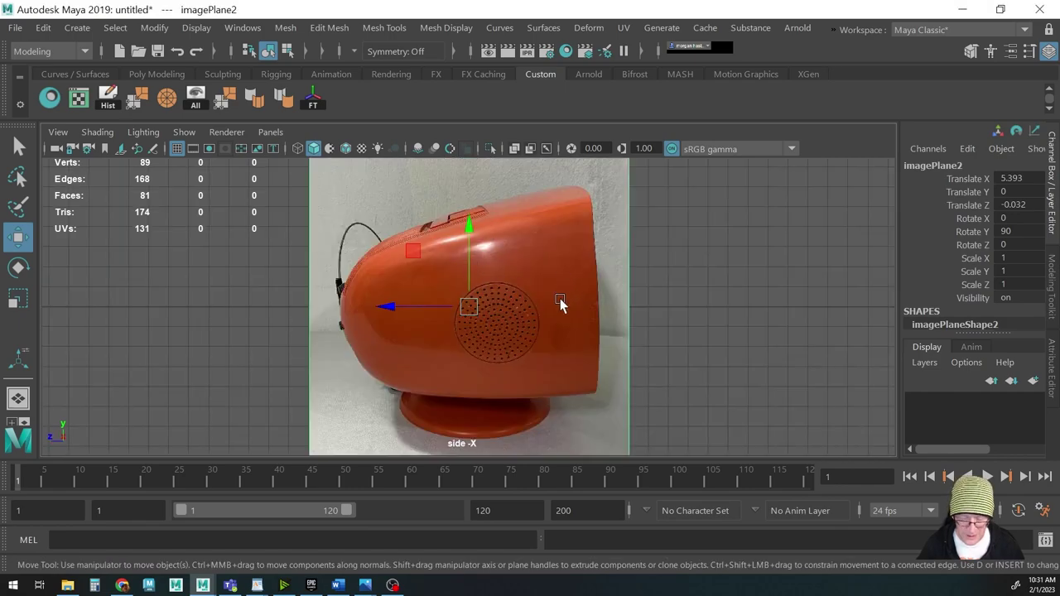
Move the side-view image plane back behind the shell to about X -6.86 and frame both in the side view
{"action": "key", "text": "space"}
{"action": "left_click_drag", "start_coordinate": [568, 303], "coordinate": [561, 256]}
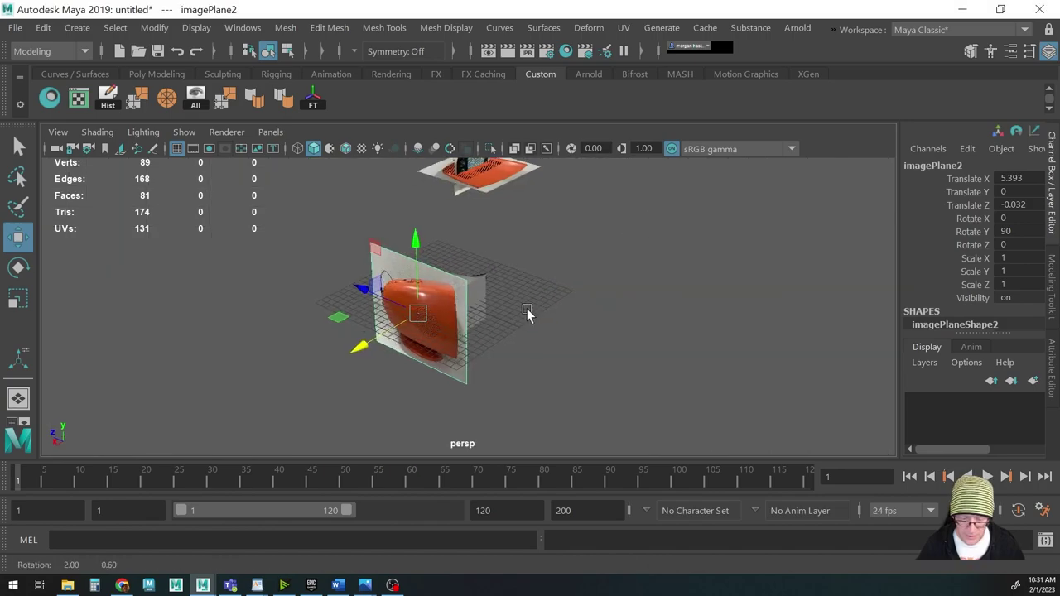
{"action": "left_click_drag", "start_coordinate": [362, 342], "coordinate": [432, 302]}
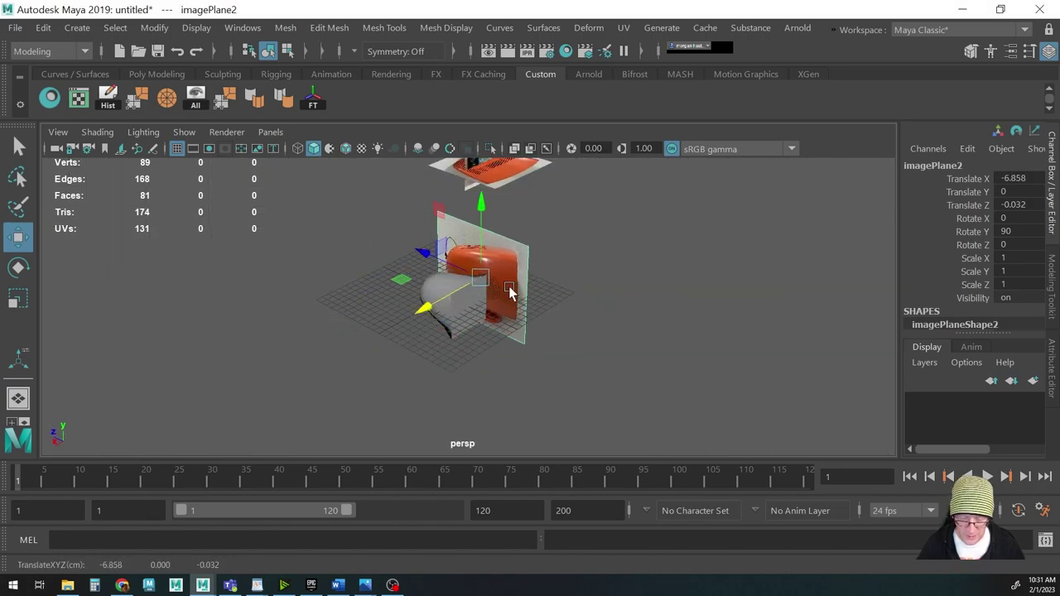
{"action": "key", "text": "space"}
{"action": "left_click_drag", "start_coordinate": [525, 284], "coordinate": [587, 284]}
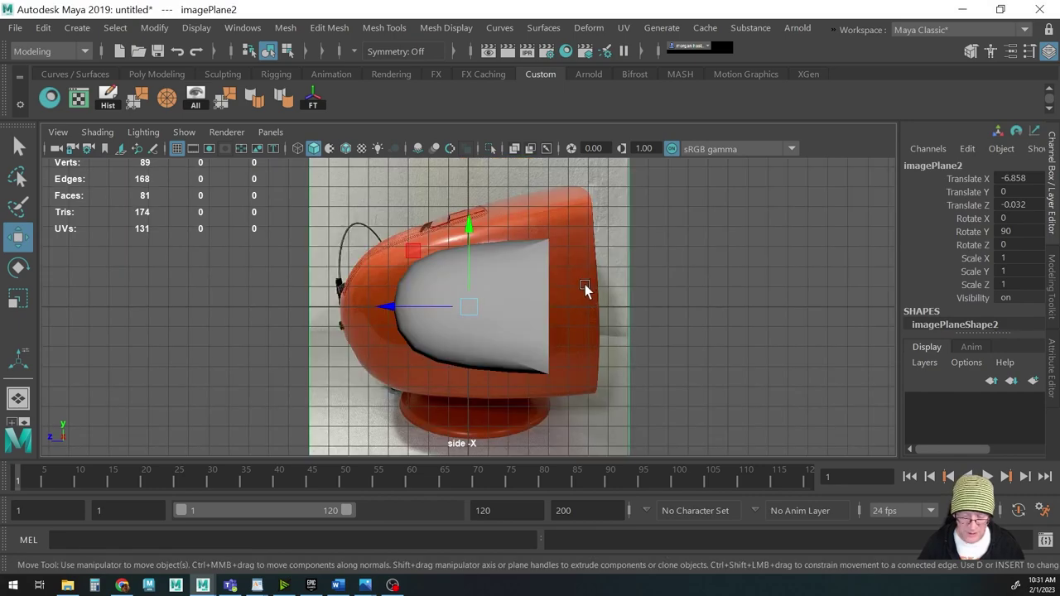
{"action": "middle_click_drag", "start_coordinate": [550, 283], "coordinate": [557, 274], "text": "alt"}
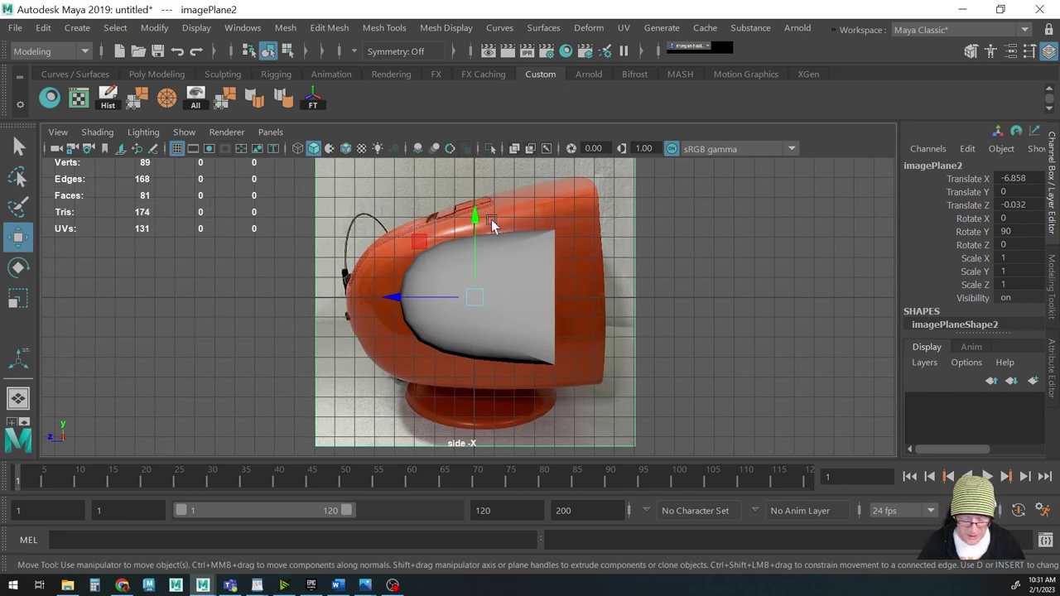
Enable X-Ray and Wireframe on Shaded display for the shell in the side view
{"action": "left_click", "coordinate": [507, 295]}
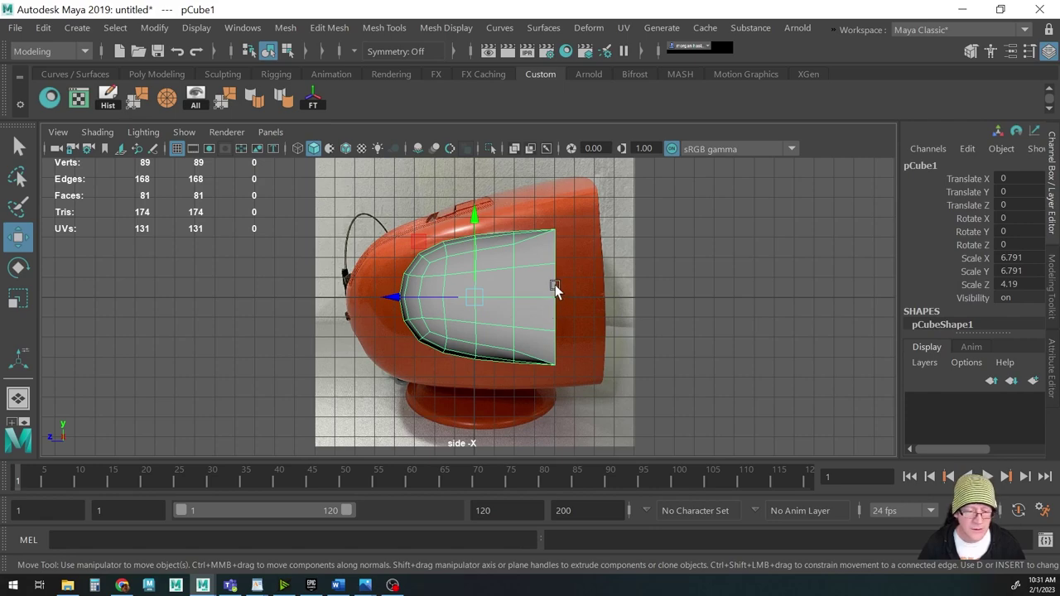
{"action": "left_click", "coordinate": [98, 134]}
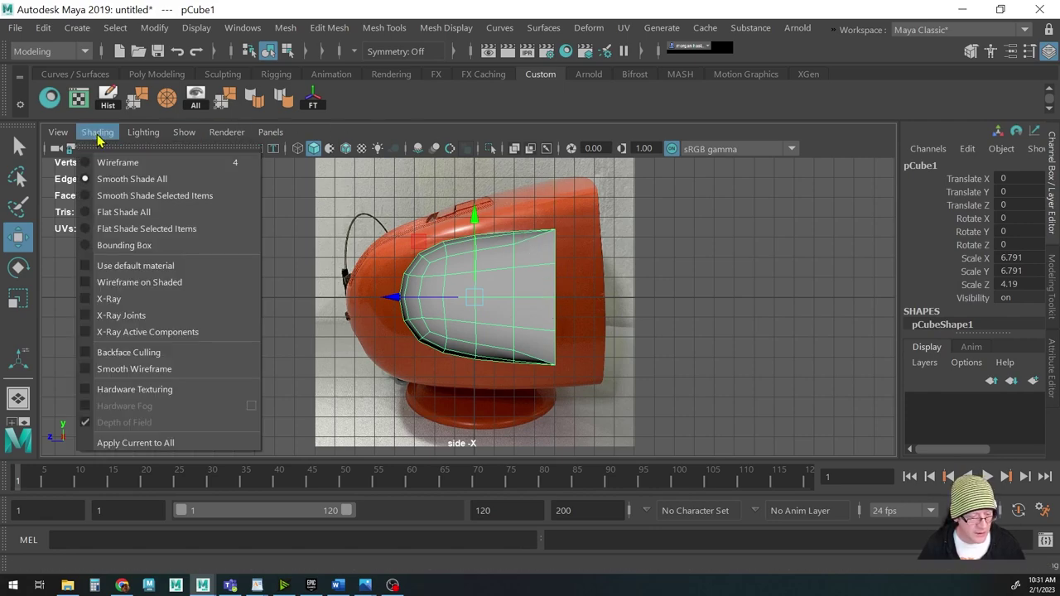
{"action": "left_click", "coordinate": [88, 299]}
{"action": "left_click", "coordinate": [97, 132]}
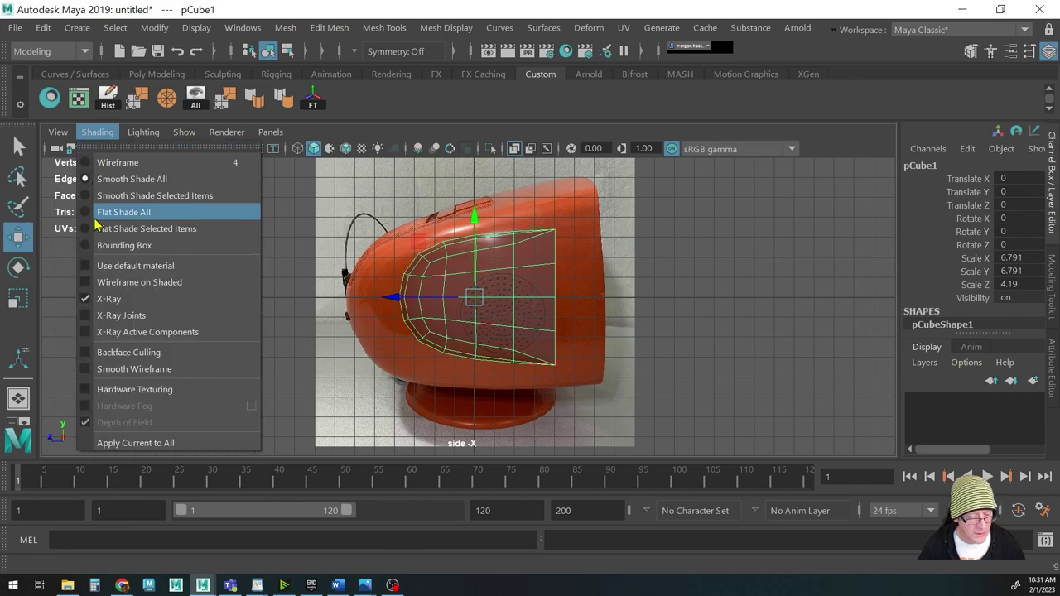
{"action": "left_click", "coordinate": [116, 282]}
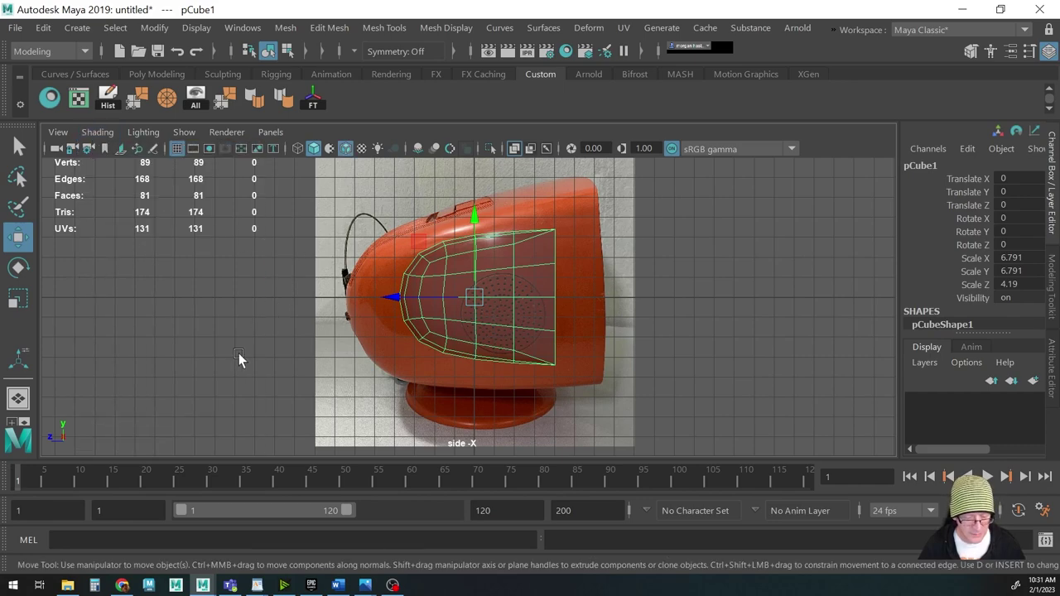
{"action": "left_click", "coordinate": [239, 314]}
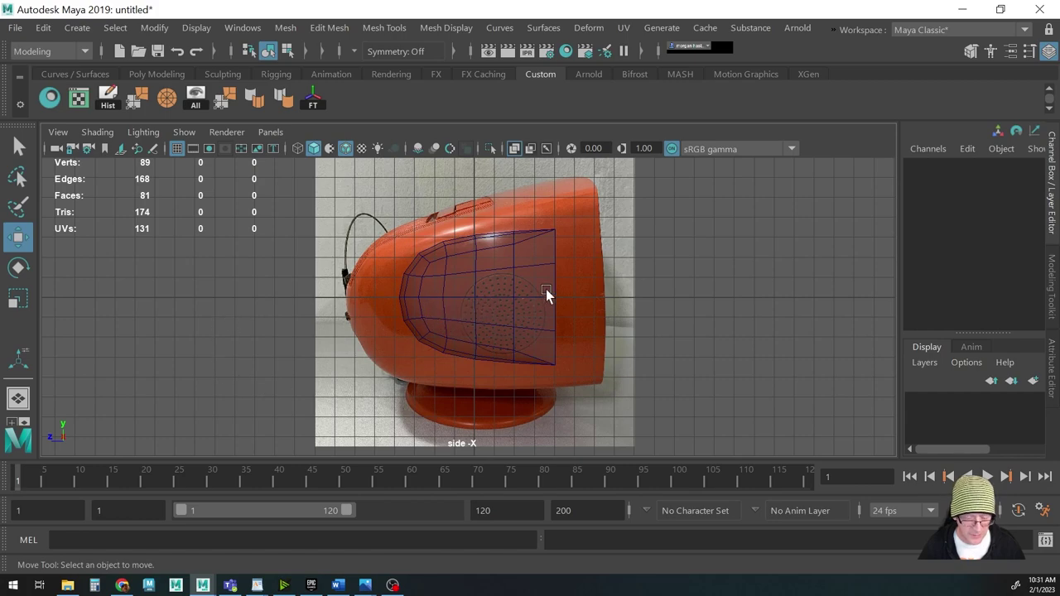
Scale the shell up in Z and Y towards the television's side silhouette and rotate it about 5.55 degrees in X
{"action": "left_click", "coordinate": [471, 309]}
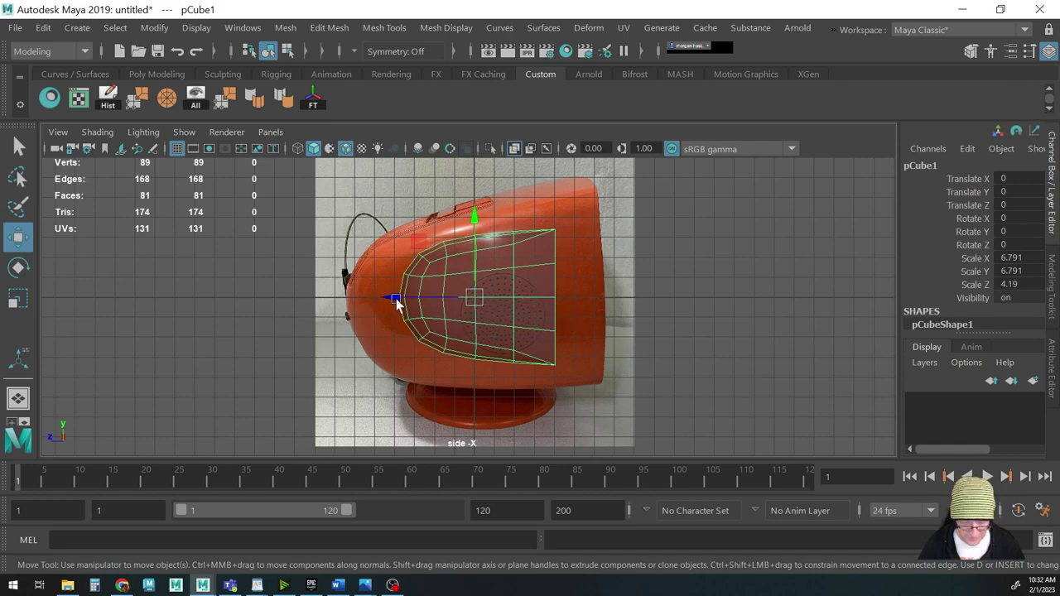
{"action": "key", "text": "r"}
{"action": "left_click_drag", "start_coordinate": [396, 298], "coordinate": [360, 301]}
{"action": "left_click_drag", "start_coordinate": [473, 247], "coordinate": [473, 205]}
{"action": "key", "text": "e"}
{"action": "left_click_drag", "start_coordinate": [521, 239], "coordinate": [516, 230]}
Fine-tune the shell over the side reference to about Y -0.22, Z 0.19, with Scale Y about 9.45
{"action": "key", "text": "w"}
{"action": "left_click_drag", "start_coordinate": [477, 300], "coordinate": [480, 302]}
{"action": "key", "text": "r"}
{"action": "left_click_drag", "start_coordinate": [464, 225], "coordinate": [465, 228]}
{"action": "key", "text": "w"}
{"action": "middle_click_drag", "start_coordinate": [415, 241], "coordinate": [415, 252]}
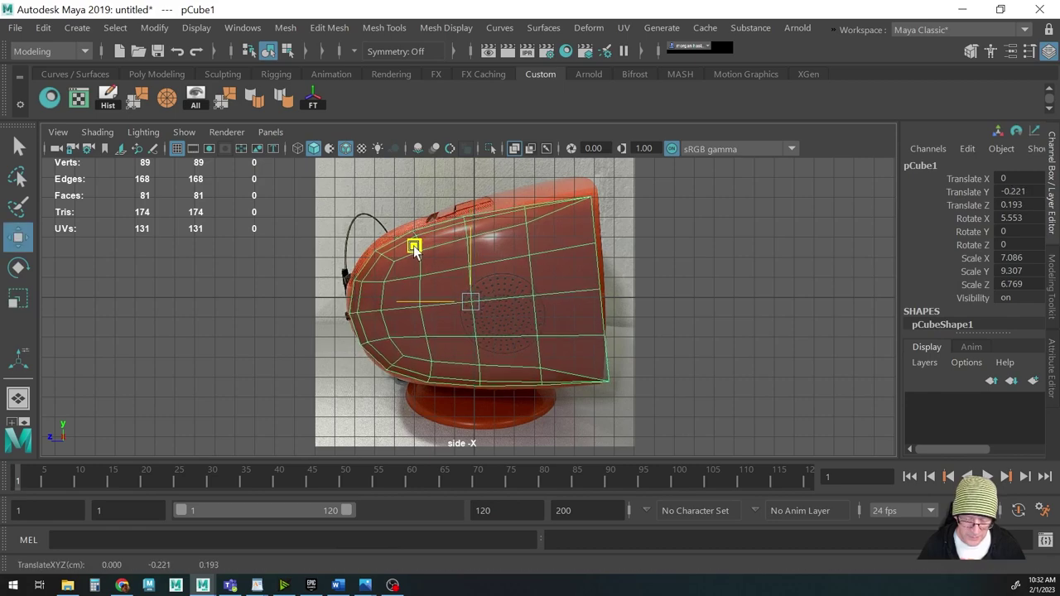
{"action": "left_click_drag", "start_coordinate": [414, 247], "coordinate": [414, 247]}
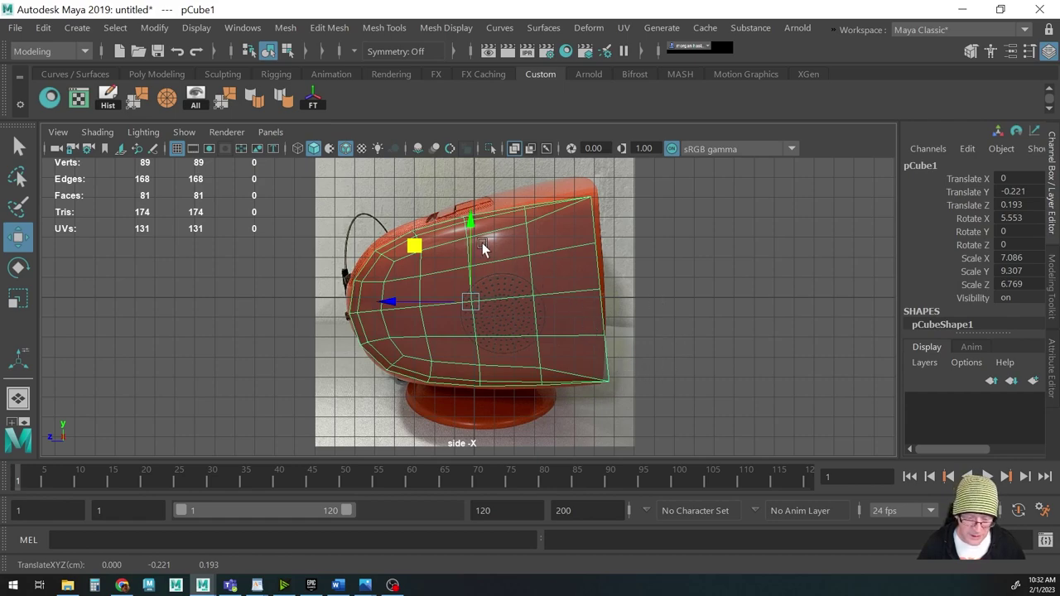
{"action": "key", "text": "r"}
{"action": "left_click_drag", "start_coordinate": [466, 225], "coordinate": [466, 224]}
{"action": "middle_click_drag", "start_coordinate": [549, 299], "coordinate": [522, 299], "text": "alt"}
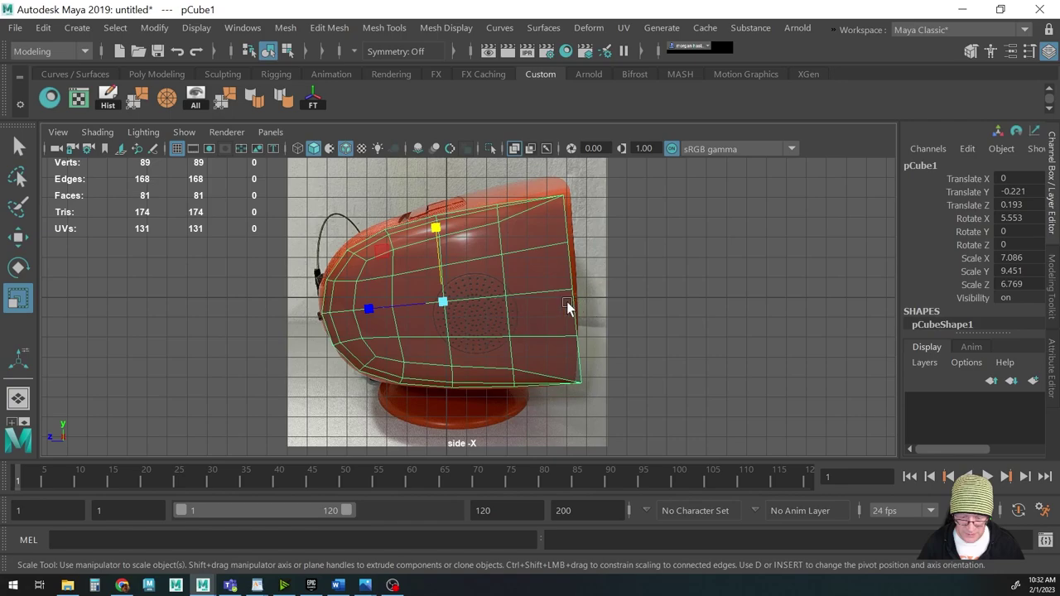
Rotate the two vertex columns nearest the shell's open screen end slightly to follow the reference's slant
{"action": "key", "text": "F9"}
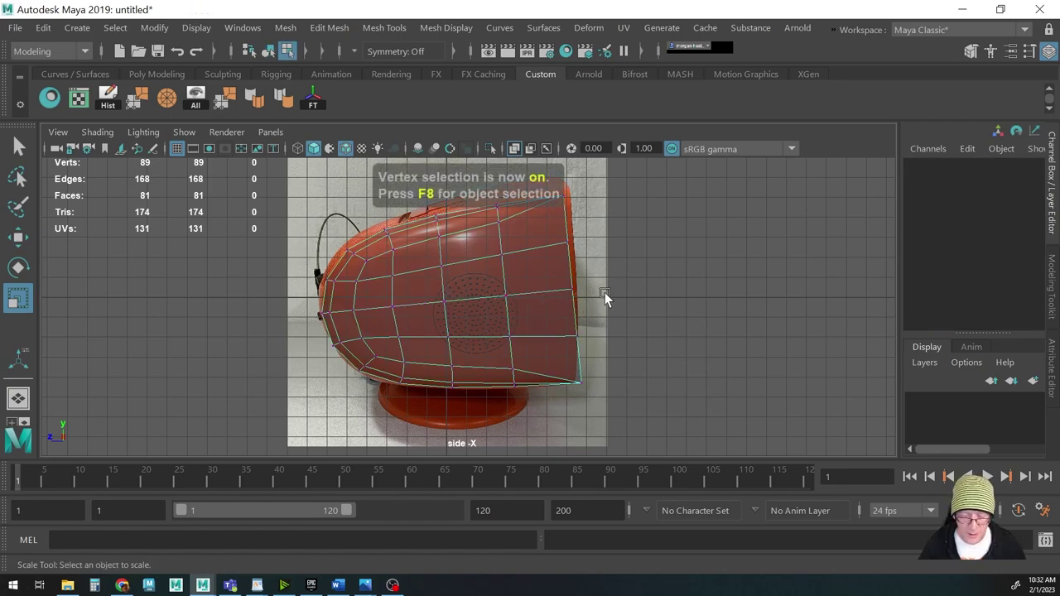
{"action": "middle_click_drag", "start_coordinate": [653, 283], "coordinate": [651, 299], "text": "alt"}
{"action": "key", "text": "q"}
{"action": "left_click_drag", "start_coordinate": [476, 195], "coordinate": [638, 402]}
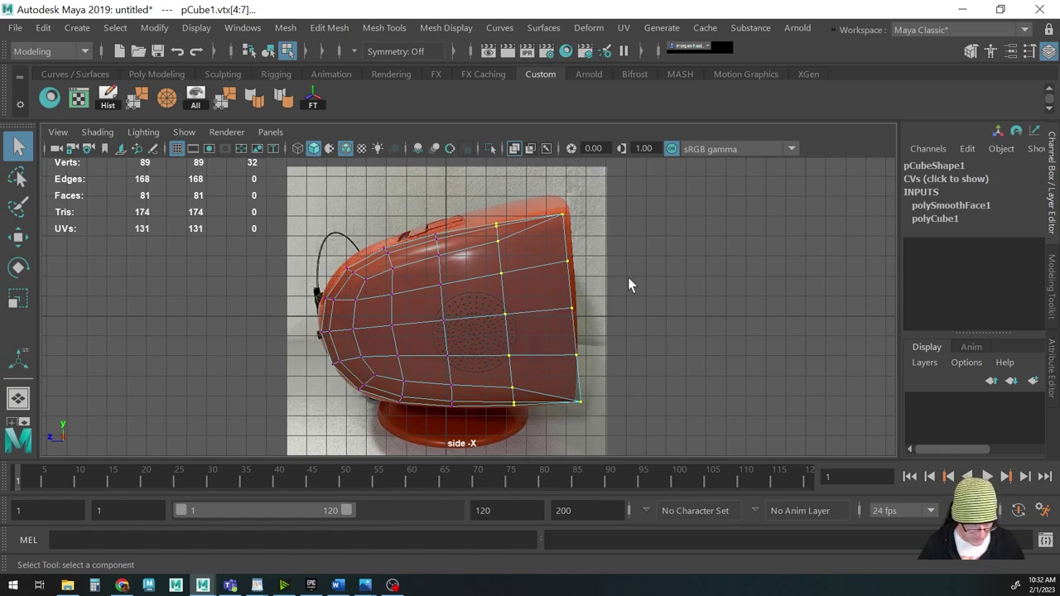
{"action": "left_click_drag", "start_coordinate": [509, 232], "coordinate": [626, 441]}
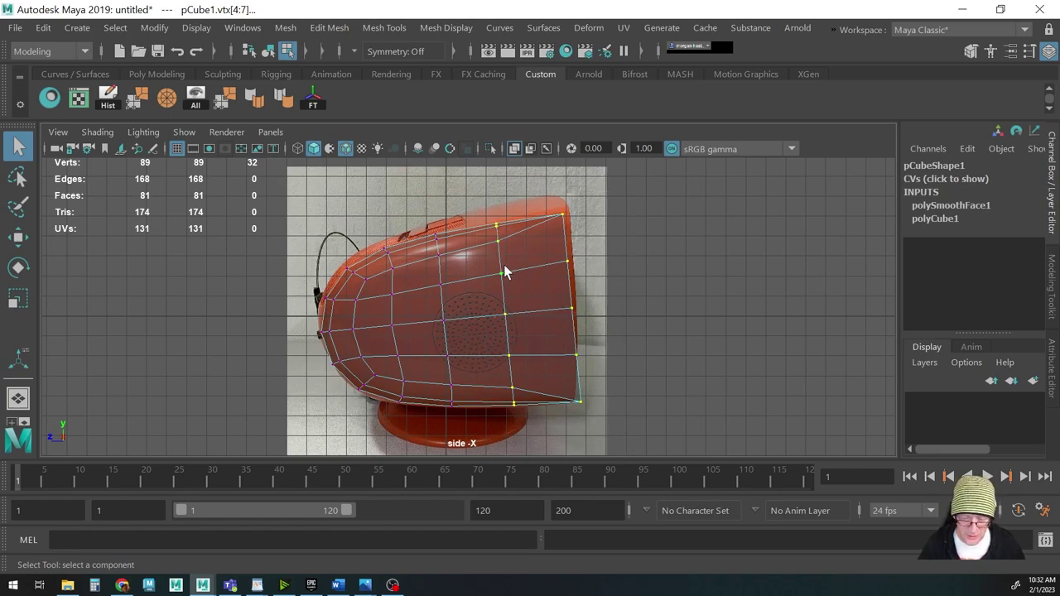
{"action": "left_click_drag", "start_coordinate": [479, 196], "coordinate": [620, 416]}
{"action": "key", "text": "e"}
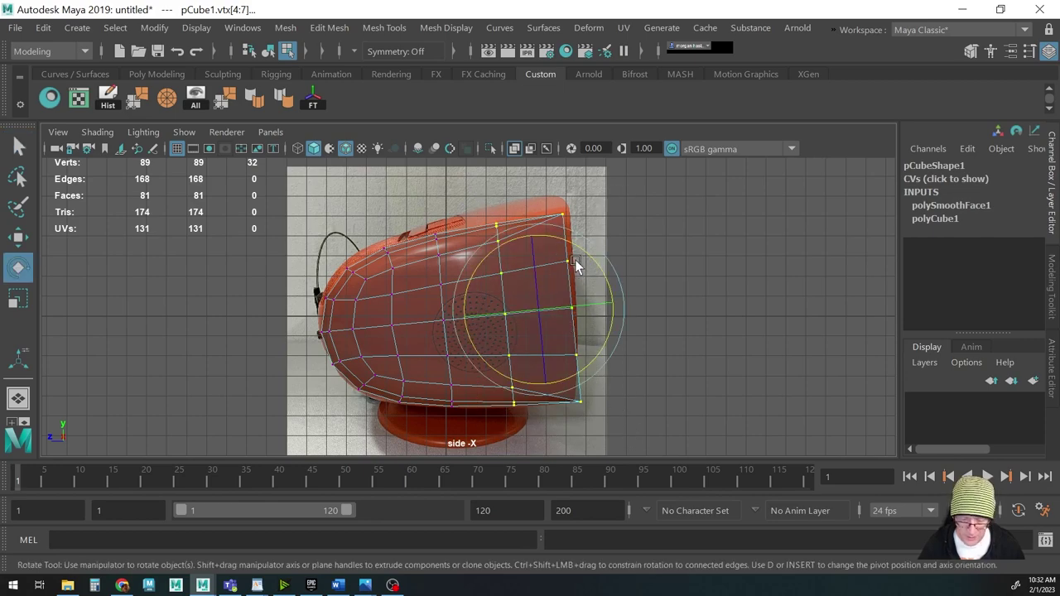
{"action": "left_click_drag", "start_coordinate": [578, 249], "coordinate": [580, 243]}
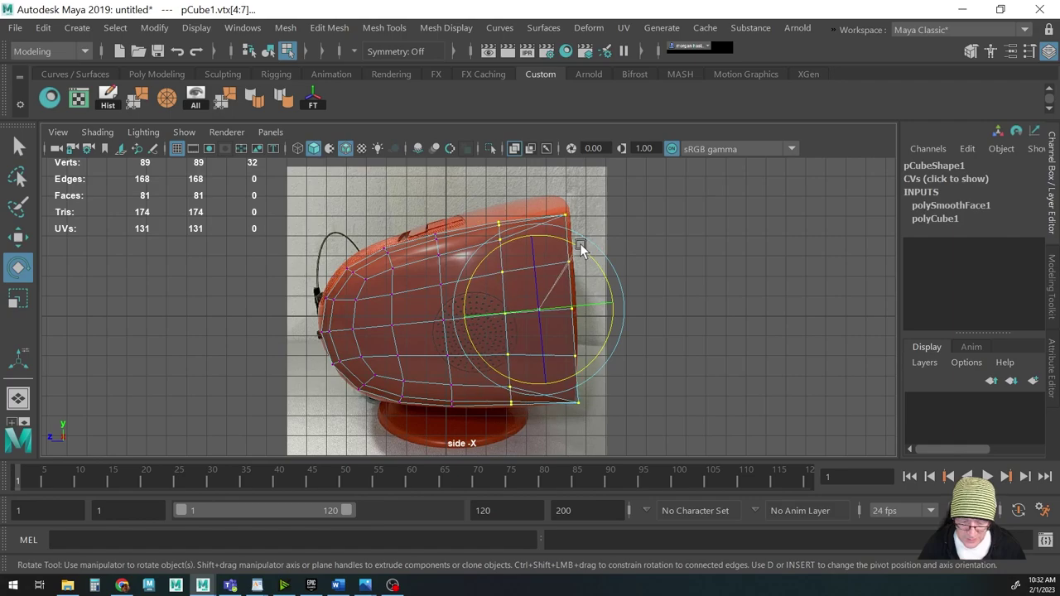
Rotate only the outermost vertex column at the screen end slightly to match the reference's front edge
{"action": "key", "text": "q"}
{"action": "left_click_drag", "start_coordinate": [528, 190], "coordinate": [643, 448]}
{"action": "key", "text": "r"}
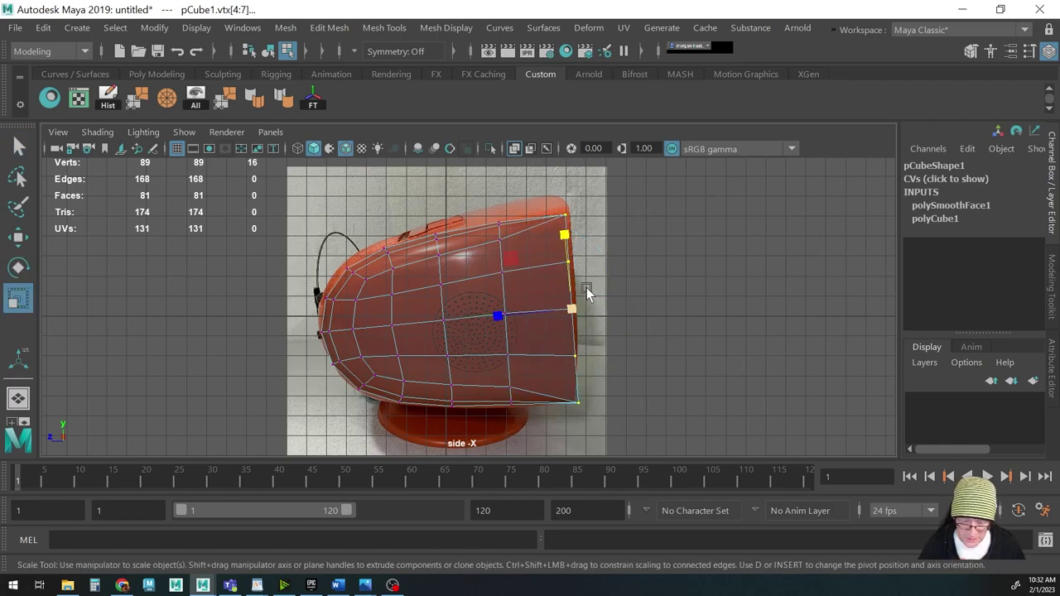
{"action": "key", "text": "e"}
{"action": "left_click_drag", "start_coordinate": [600, 242], "coordinate": [605, 243]}
{"action": "key", "text": "w"}
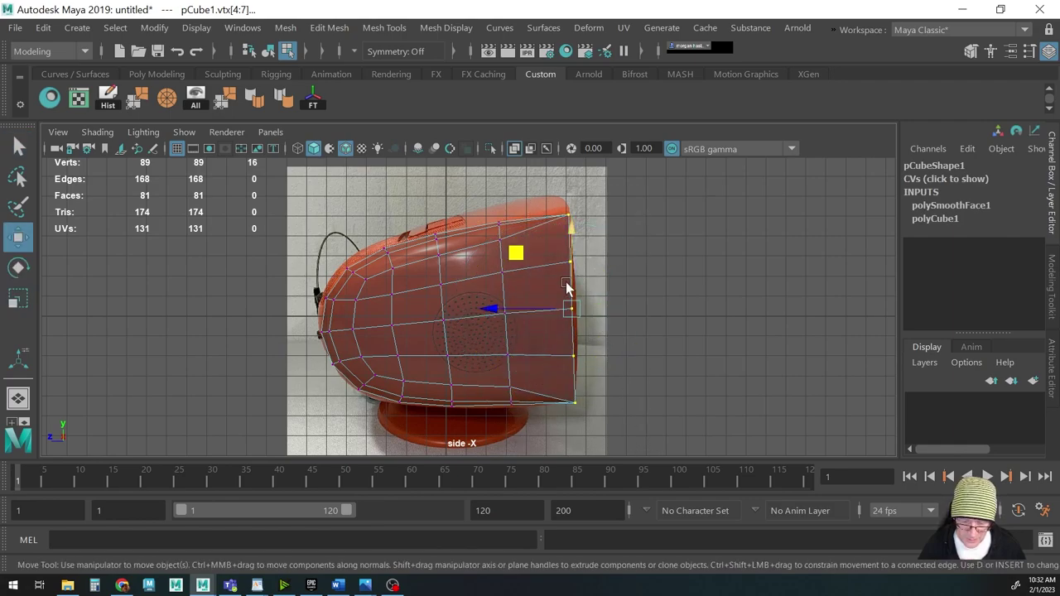
Push the three middle rows of vertices on the shell's screen end slightly outward along Z
{"action": "left_click_drag", "start_coordinate": [522, 260], "coordinate": [600, 370]}
{"action": "key", "text": "q"}
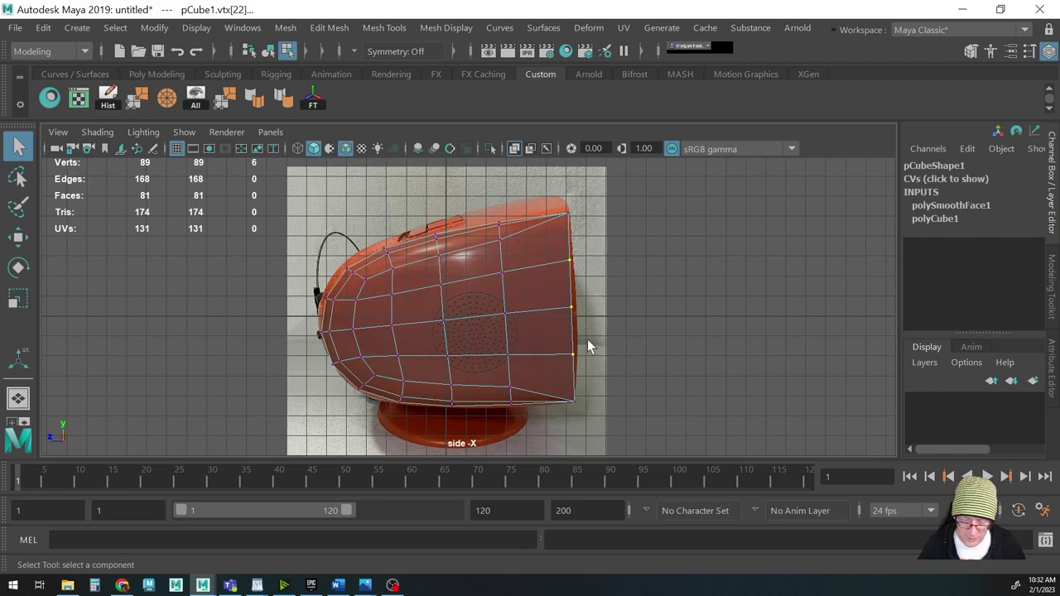
{"action": "key", "text": "w"}
{"action": "left_click_drag", "start_coordinate": [508, 310], "coordinate": [510, 307]}
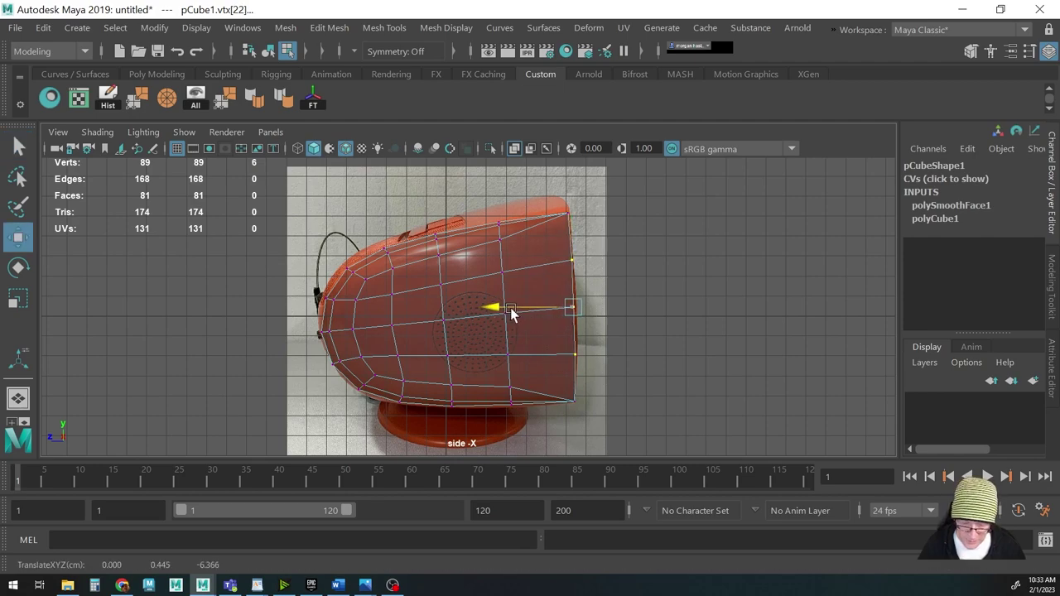
Push only the centre vertex pair of the screen end slightly farther outward to round the front edge to the side reference
{"action": "key", "text": "q"}
{"action": "key", "text": "w"}
{"action": "left_click_drag", "start_coordinate": [594, 325], "coordinate": [537, 309]}
{"action": "middle_click_drag", "start_coordinate": [490, 330], "coordinate": [494, 320], "text": "alt"}
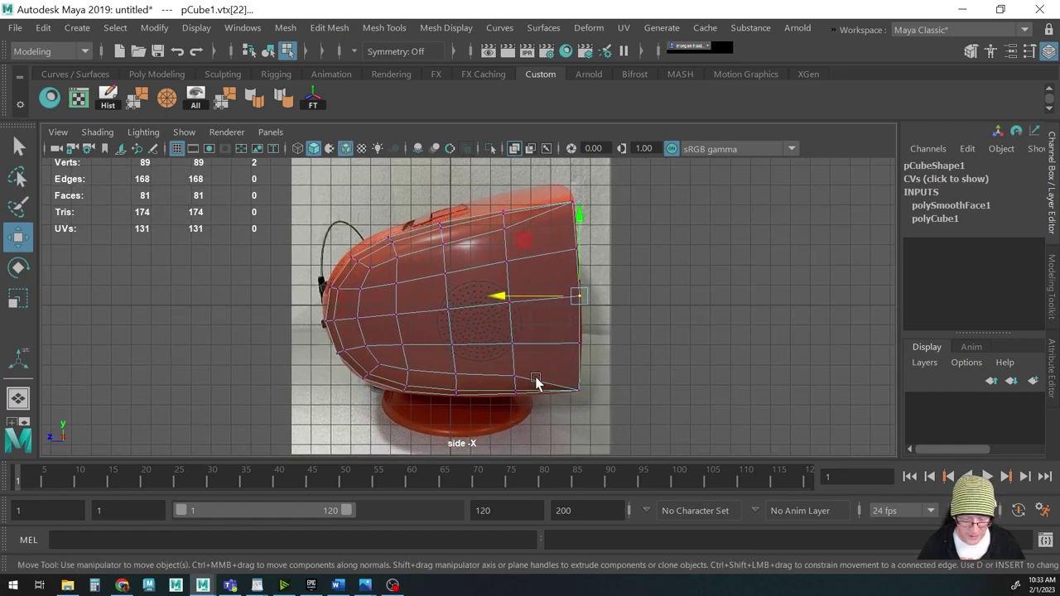
Switch to the perspective view, return to object mode and move the side image plane away from the shell
{"action": "key", "text": "space"}
{"action": "left_click", "coordinate": [479, 305]}
{"action": "mouse_move", "coordinate": [479, 298]}
{"action": "left_mouse_down"}
{"action": "mouse_move", "coordinate": [476, 259]}
{"action": "mouse_move", "coordinate": [450, 286]}
{"action": "mouse_move", "coordinate": [459, 289]}
{"action": "mouse_move", "coordinate": [442, 289]}
{"action": "mouse_move", "coordinate": [490, 296]}
{"action": "left_mouse_up"}
{"action": "right_click_drag", "start_coordinate": [489, 296], "coordinate": [805, 312], "text": "alt"}
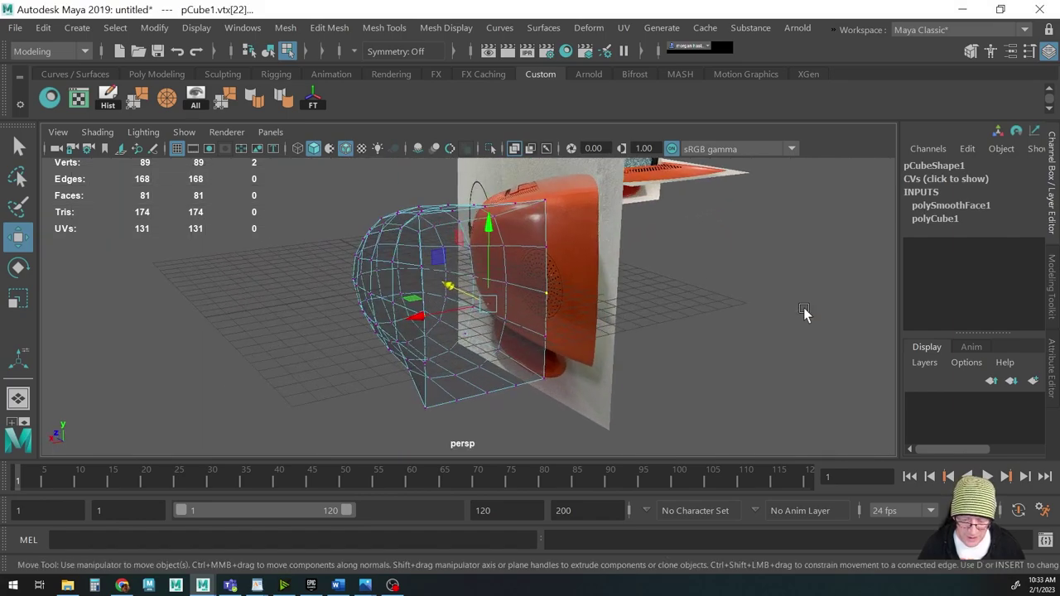
{"action": "right_click_drag", "start_coordinate": [613, 338], "coordinate": [385, 292], "text": "alt"}
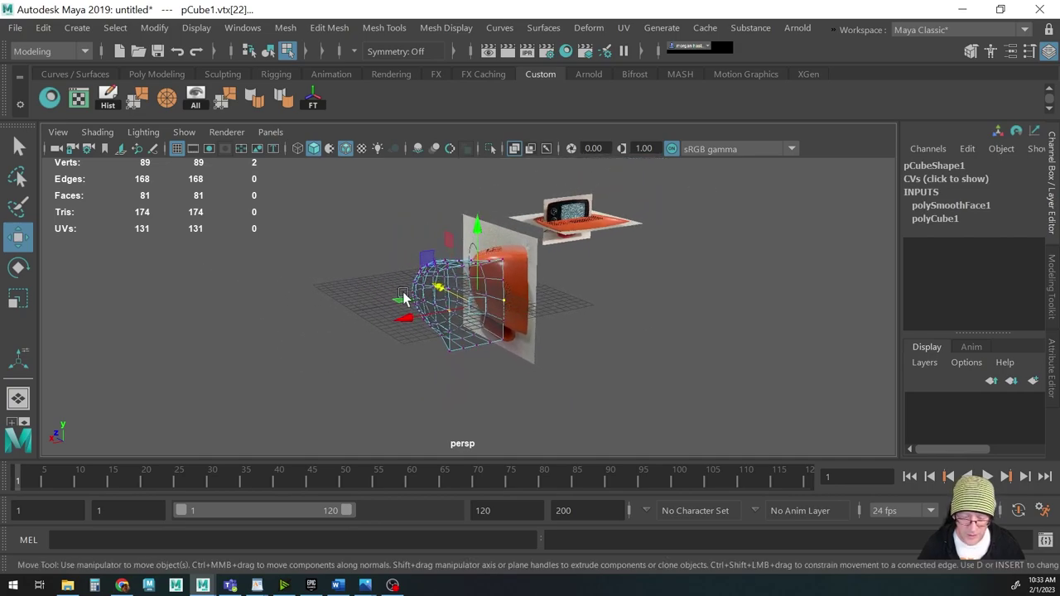
{"action": "left_click_drag", "start_coordinate": [516, 310], "coordinate": [528, 308], "text": "alt"}
{"action": "key", "text": "F8"}
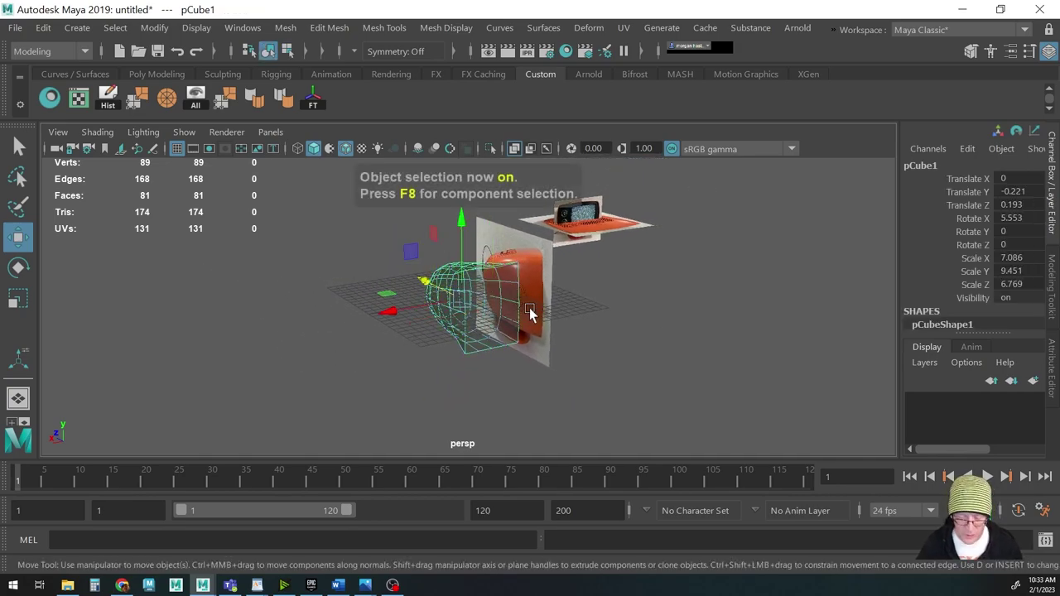
{"action": "left_click", "coordinate": [544, 299]}
{"action": "left_click_drag", "start_coordinate": [447, 306], "coordinate": [568, 199]}
Move the top image plane clear of the shell and bring the front image plane in to about Z 6.74
{"action": "left_click", "coordinate": [580, 233]}
{"action": "left_click_drag", "start_coordinate": [525, 228], "coordinate": [490, 300]}
{"action": "left_click_drag", "start_coordinate": [580, 219], "coordinate": [521, 199]}
{"action": "left_click_drag", "start_coordinate": [613, 203], "coordinate": [551, 293]}
Check the front image plane against the shell in front view and move it along Z to about -10.68
{"action": "key", "text": "space"}
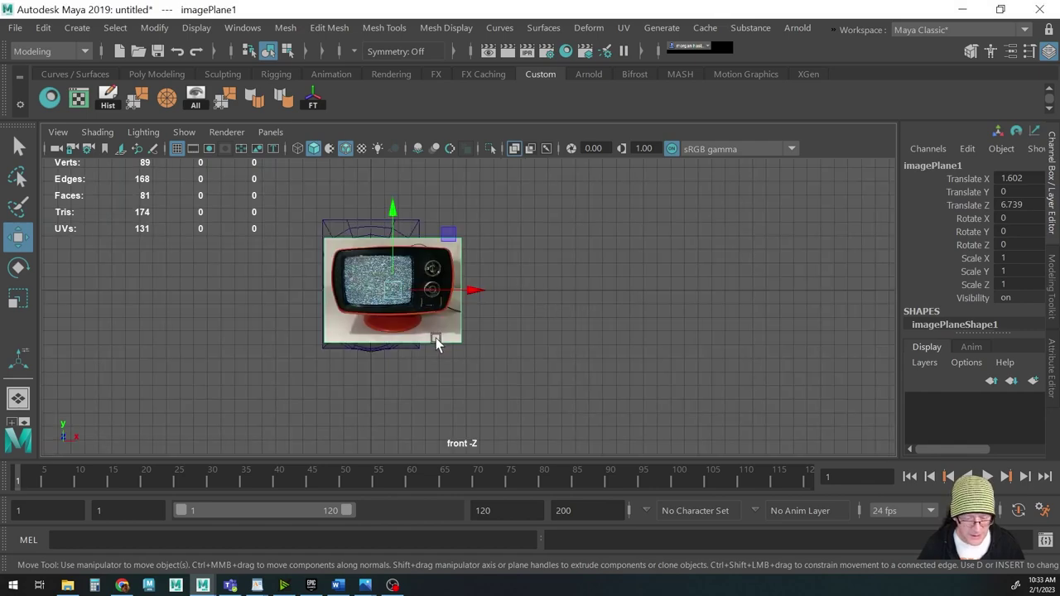
{"action": "middle_click_drag", "start_coordinate": [436, 338], "coordinate": [512, 349], "text": "alt"}
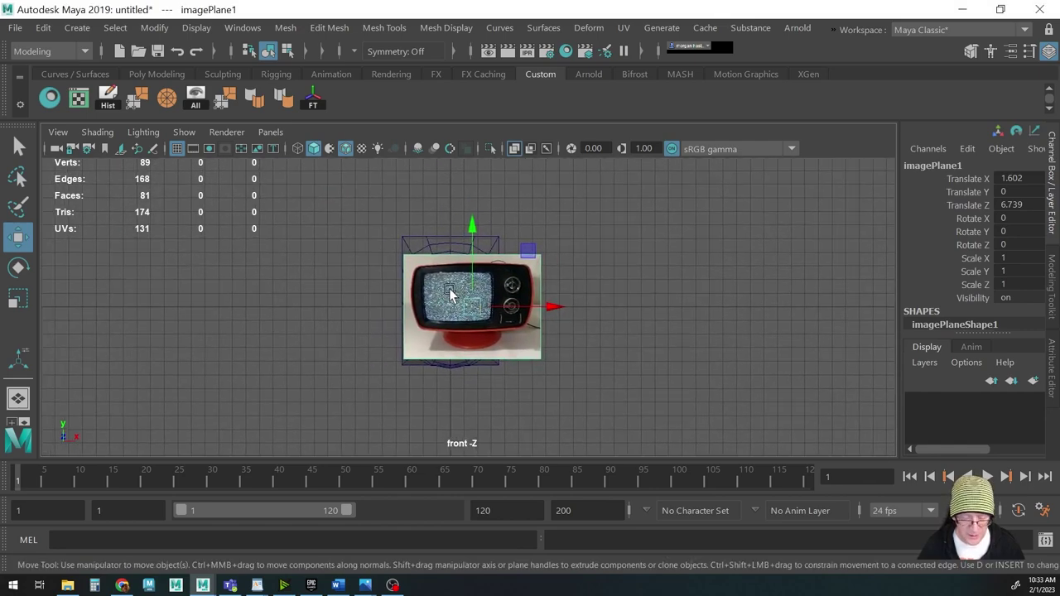
{"action": "middle_click_drag", "start_coordinate": [602, 299], "coordinate": [554, 269], "text": "alt"}
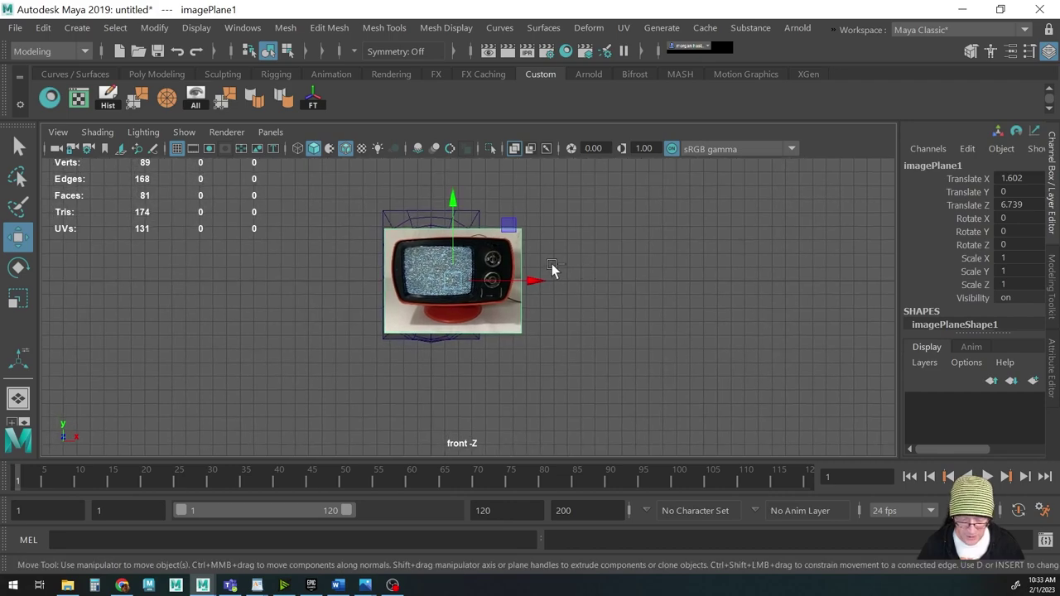
{"action": "left_click_drag", "start_coordinate": [553, 269], "coordinate": [495, 327]}
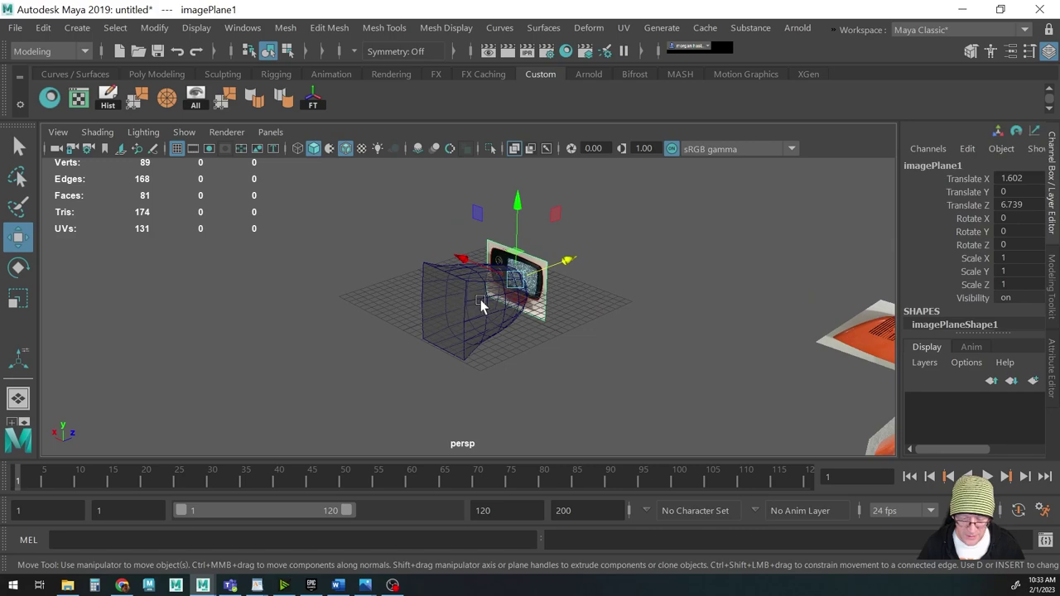
{"action": "left_click_drag", "start_coordinate": [570, 258], "coordinate": [529, 328]}
{"action": "key", "text": "space"}
{"action": "middle_click_drag", "start_coordinate": [527, 330], "coordinate": [540, 374], "text": "alt"}
{"action": "right_click_drag", "start_coordinate": [540, 373], "coordinate": [779, 374], "text": "alt"}
{"action": "middle_click_drag", "start_coordinate": [709, 349], "coordinate": [642, 326], "text": "alt"}
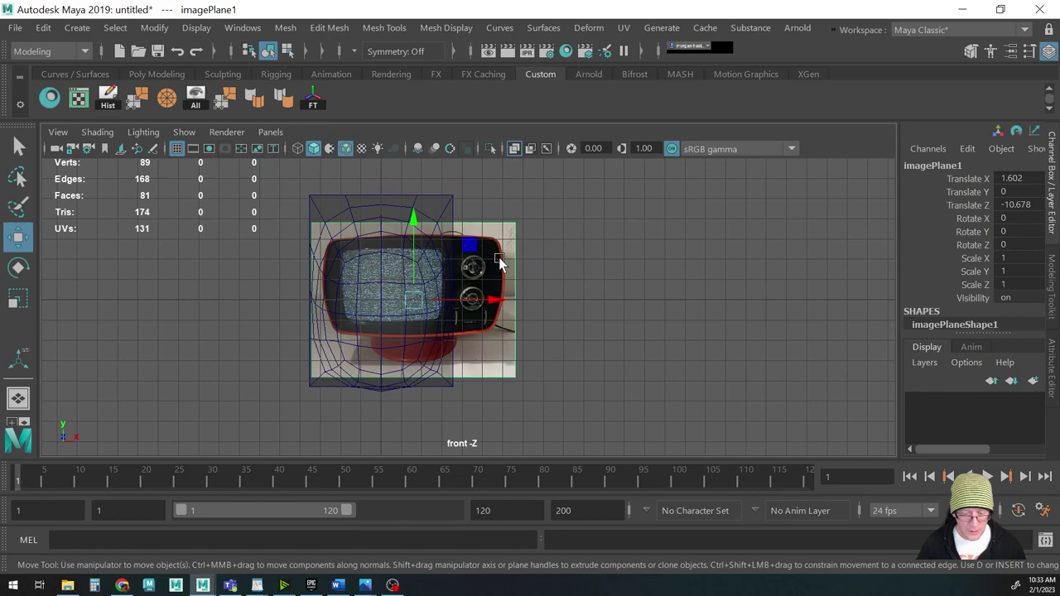
Scale the front image plane uniformly to about 1.88 and move it to about X 0.24, Y -0.84 to match the shell's height
{"action": "key", "text": "r"}
{"action": "left_click_drag", "start_coordinate": [414, 301], "coordinate": [517, 239]}
{"action": "key", "text": "w"}
{"action": "mouse_move", "coordinate": [415, 301]}
{"action": "left_mouse_down"}
{"action": "mouse_move", "coordinate": [399, 334]}
{"action": "mouse_move", "coordinate": [382, 325]}
{"action": "mouse_move", "coordinate": [402, 315]}
{"action": "left_mouse_up"}
{"action": "key", "text": "r"}
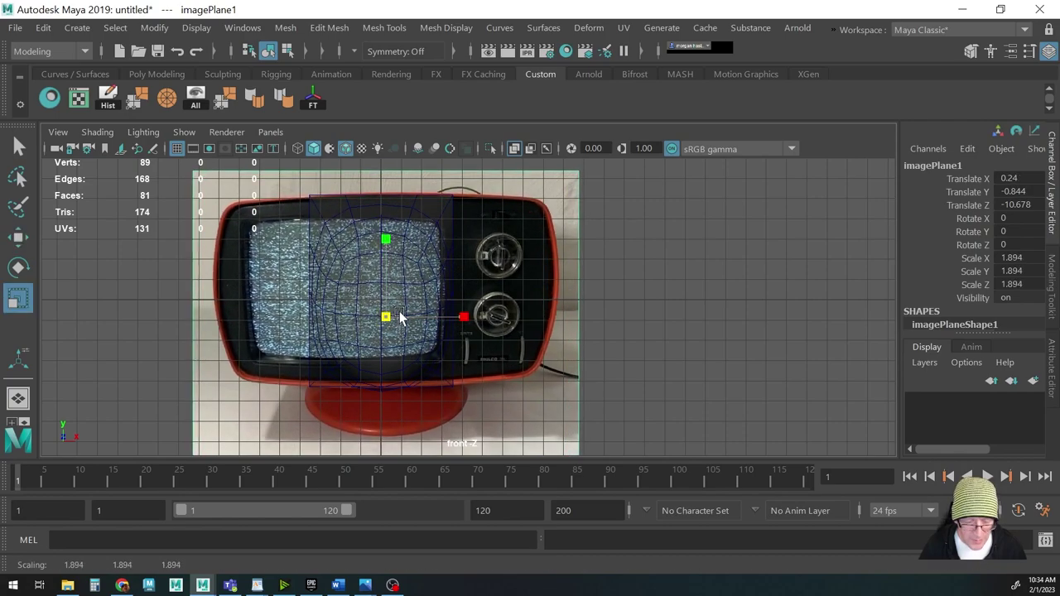
{"action": "middle_click_drag", "start_coordinate": [400, 315], "coordinate": [510, 300], "text": "alt"}
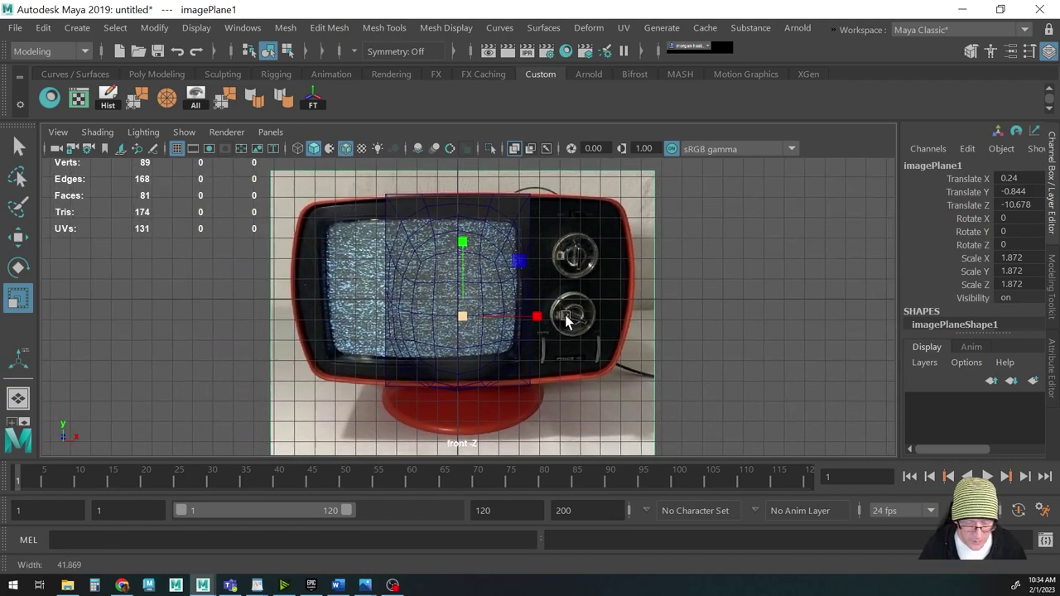
{"action": "right_click_drag", "start_coordinate": [510, 301], "coordinate": [534, 310], "text": "alt"}
{"action": "left_click_drag", "start_coordinate": [464, 318], "coordinate": [468, 318]}
{"action": "right_click_drag", "start_coordinate": [512, 308], "coordinate": [489, 302], "text": "alt"}
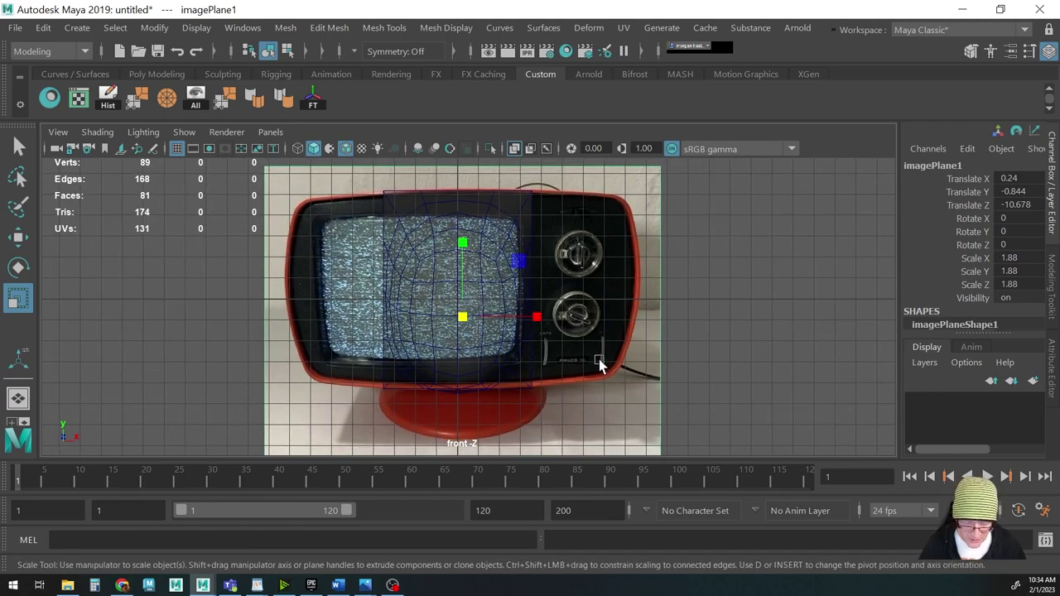
Rotate the front image plane about -0.87 degrees in Z to level the television in the photo
{"action": "key", "text": "e"}
{"action": "left_click_drag", "start_coordinate": [526, 281], "coordinate": [528, 283]}
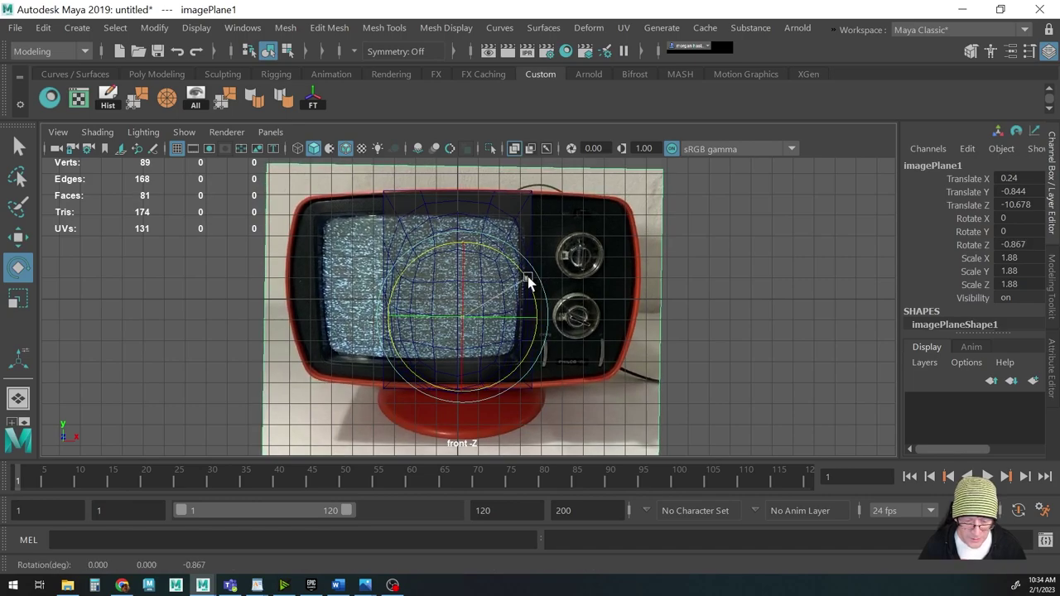
{"action": "key", "text": "w"}
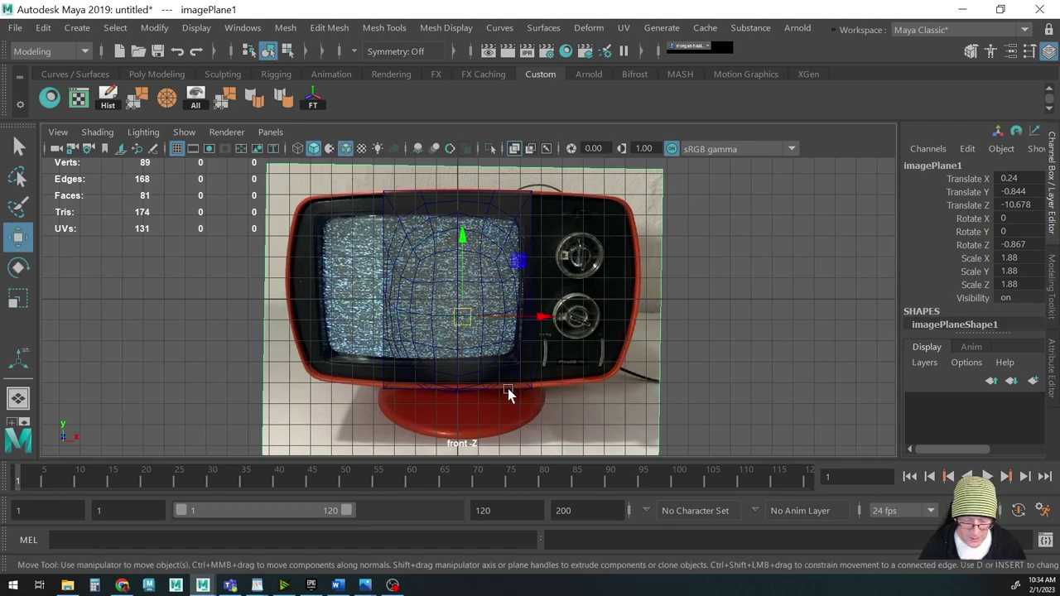
Widen the shell to Scale X about 16.38 towards the television's width in the front reference
{"action": "left_click", "coordinate": [460, 383]}
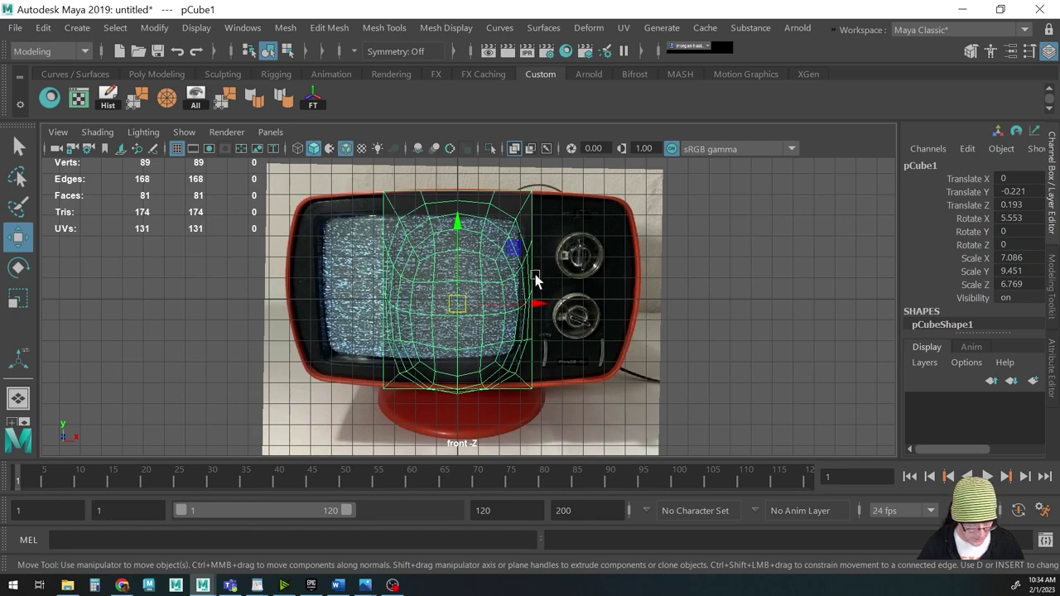
{"action": "key", "text": "r"}
{"action": "left_click_drag", "start_coordinate": [538, 305], "coordinate": [630, 313]}
{"action": "key", "text": "w"}
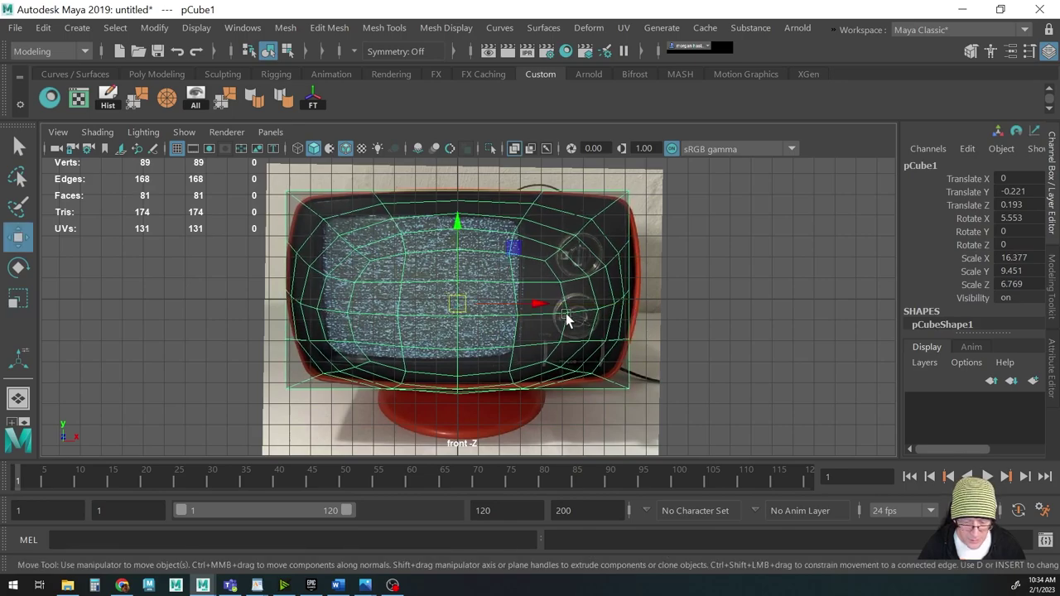
Fine-tune the shell over the front reference to about X 0.18, Y -0.17, with Scale X about 16.62
{"action": "left_click_drag", "start_coordinate": [537, 308], "coordinate": [541, 305]}
{"action": "key", "text": "r"}
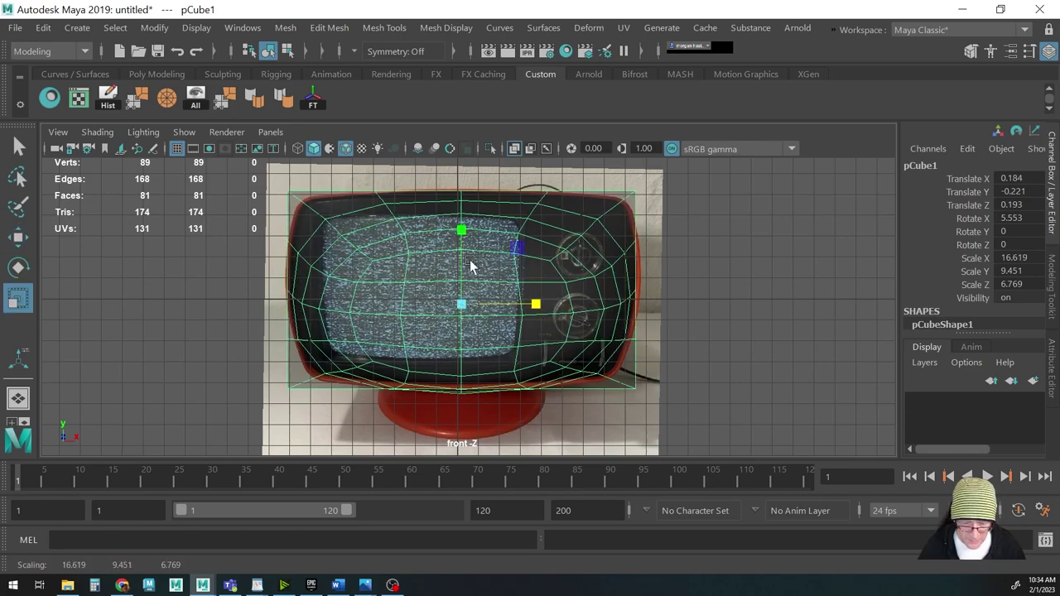
{"action": "middle_click_drag", "start_coordinate": [477, 314], "coordinate": [481, 316], "text": "alt"}
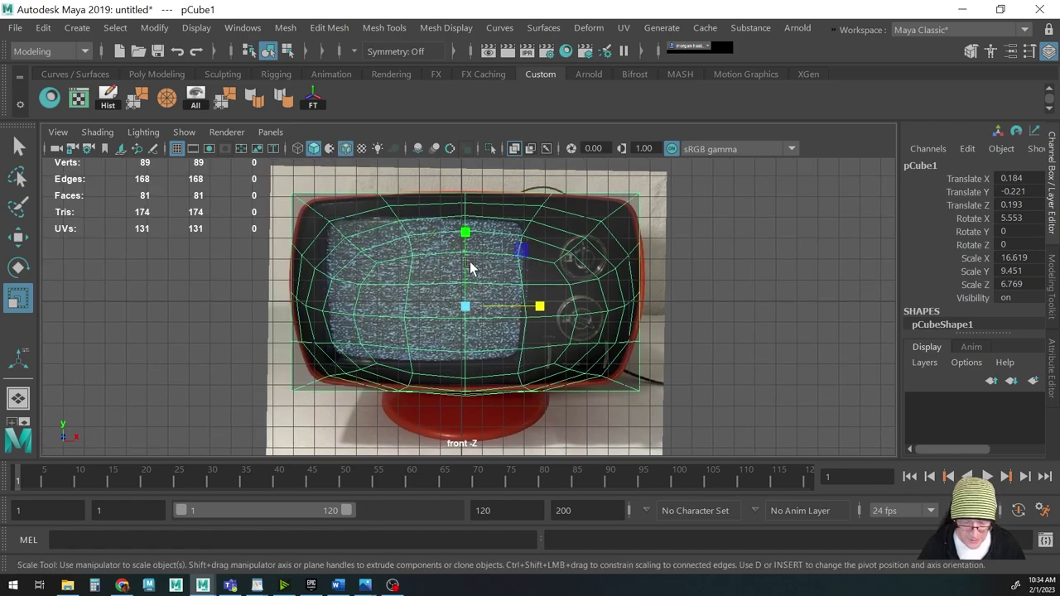
{"action": "key", "text": "w"}
{"action": "left_click_drag", "start_coordinate": [464, 238], "coordinate": [464, 237]}
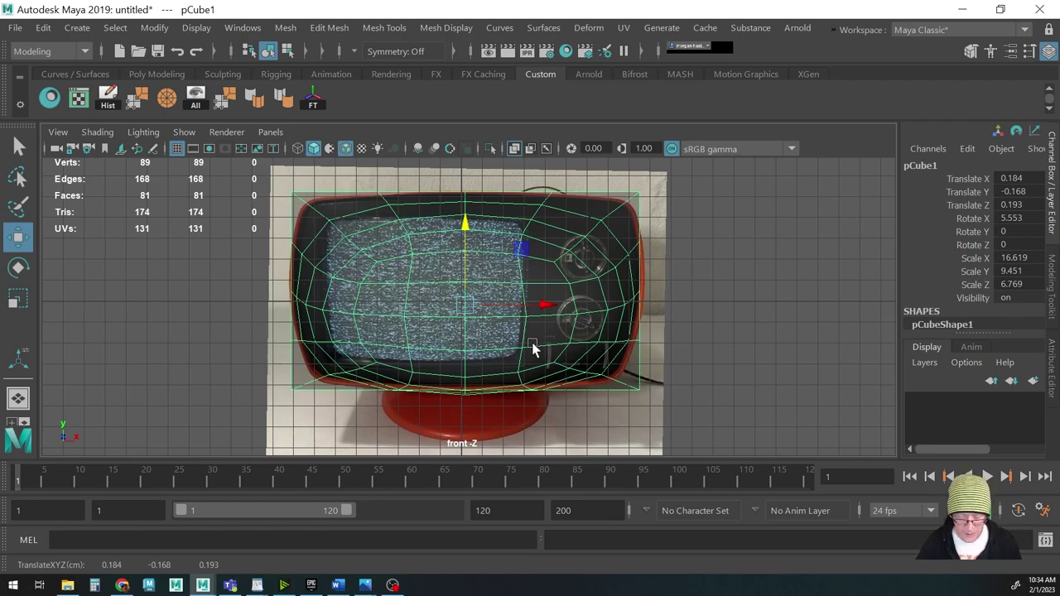
Move the shell along Z to about -29.39, past the front image plane, and turn off X-Ray shading in the perspective view
{"action": "middle_click_drag", "start_coordinate": [533, 348], "coordinate": [507, 341], "text": "alt"}
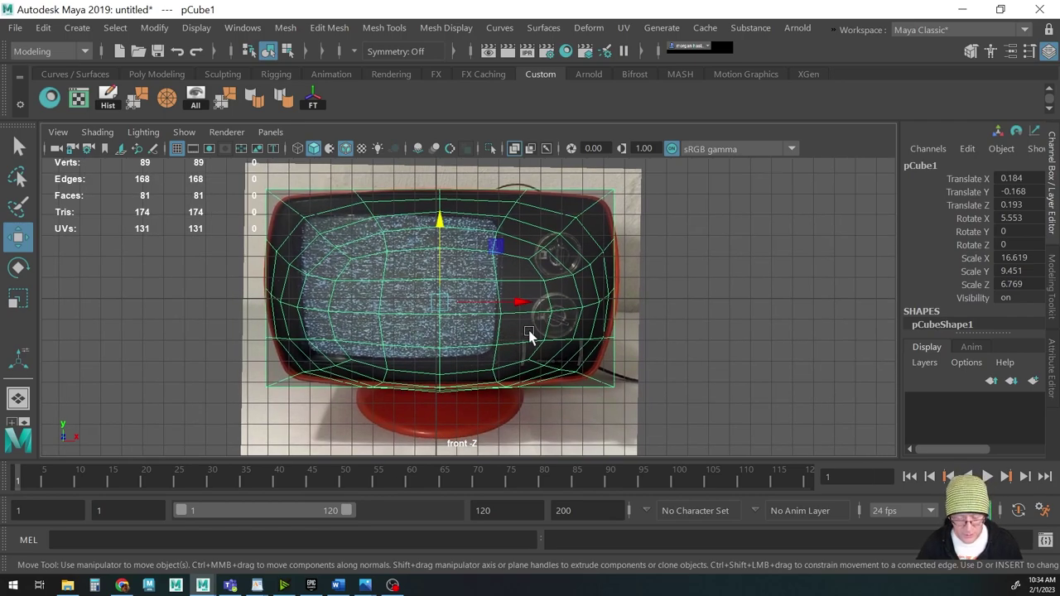
{"action": "key", "text": "space"}
{"action": "left_click_drag", "start_coordinate": [530, 332], "coordinate": [526, 283]}
{"action": "left_click_drag", "start_coordinate": [499, 323], "coordinate": [522, 289], "text": "alt"}
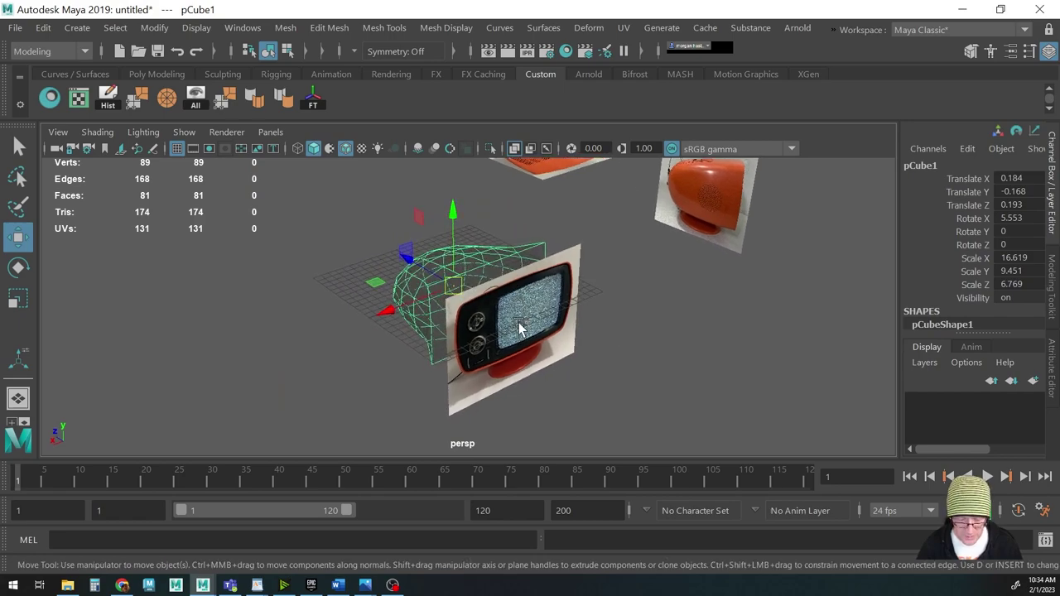
{"action": "left_click_drag", "start_coordinate": [406, 251], "coordinate": [448, 273]}
{"action": "left_click", "coordinate": [97, 132]}
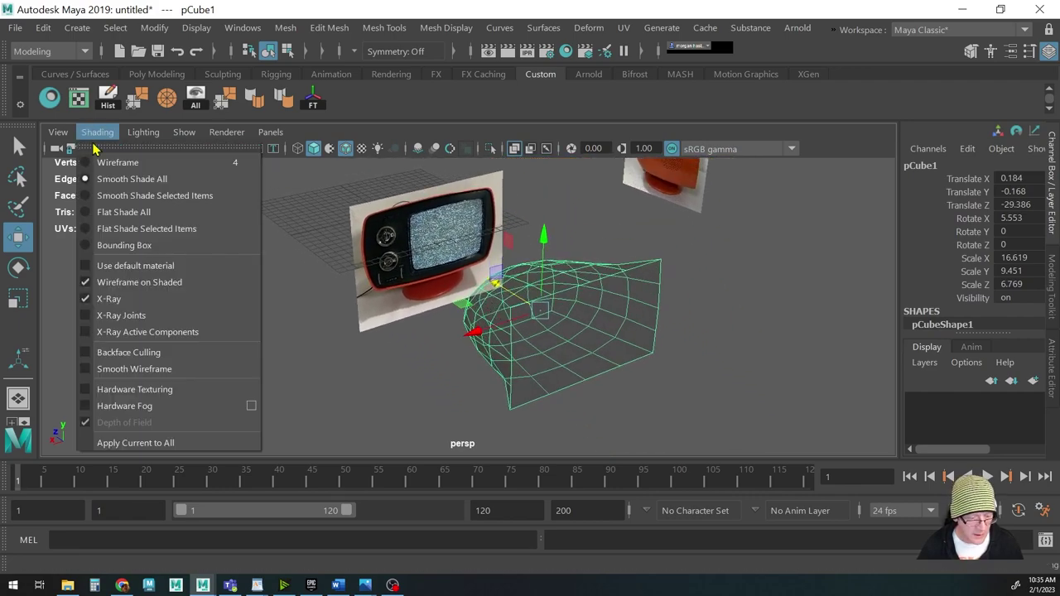
{"action": "left_click", "coordinate": [91, 299]}
Use Multi-Cut to cut three vertical edges across the shell's flat screen face, joining its upper and lower border vertices
{"action": "left_click_drag", "start_coordinate": [327, 324], "coordinate": [340, 329], "text": "alt"}
{"action": "key", "text": "ctrl+shift+x"}
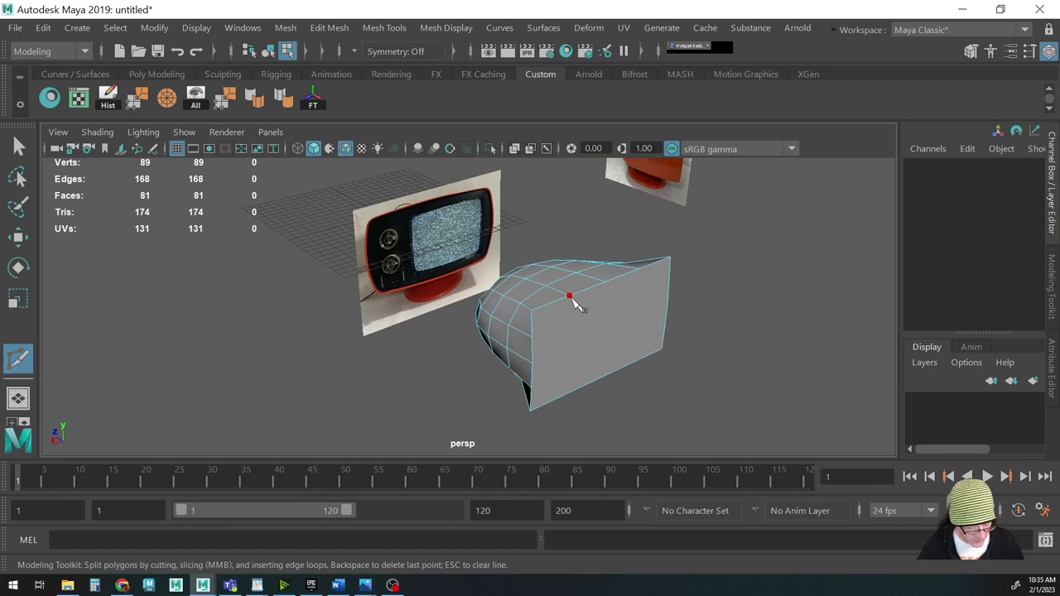
{"action": "mouse_move", "coordinate": [574, 302]}
{"action": "left_mouse_down", "text": "alt"}
{"action": "mouse_move", "coordinate": [592, 323]}
{"action": "mouse_move", "coordinate": [587, 301]}
{"action": "left_mouse_up", "text": "alt"}
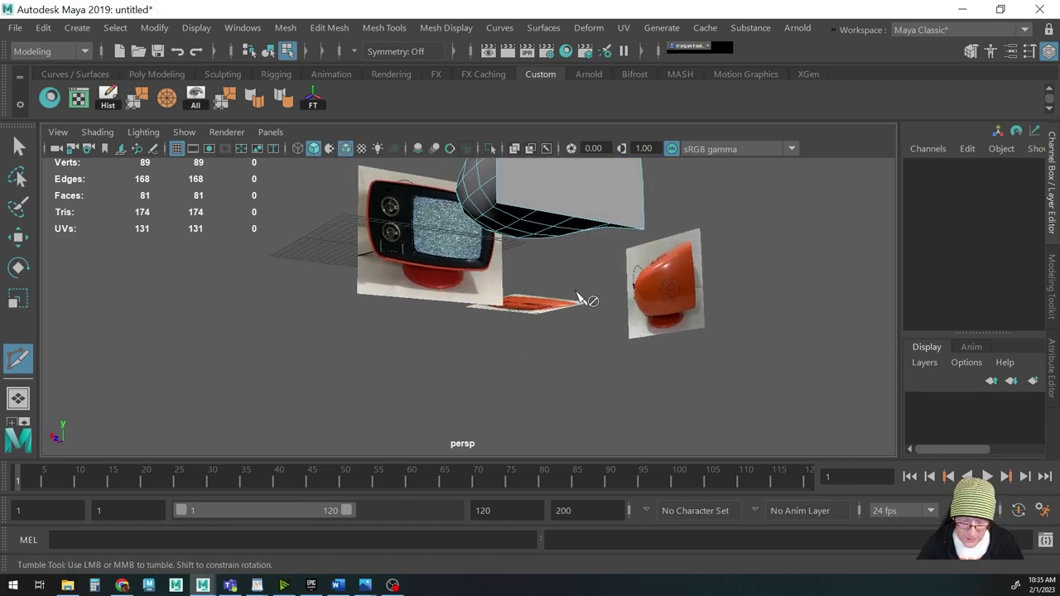
{"action": "right_click", "coordinate": [537, 213]}
{"action": "middle_click_drag", "start_coordinate": [562, 236], "coordinate": [566, 326], "text": "alt"}
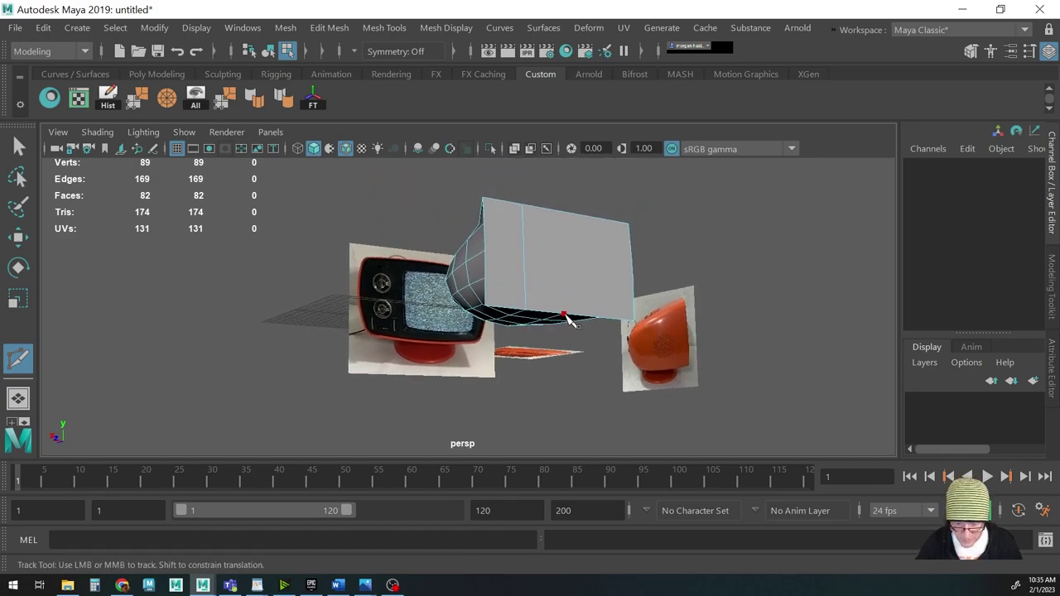
{"action": "mouse_move", "coordinate": [568, 303]}
{"action": "left_mouse_down", "text": "alt"}
{"action": "mouse_move", "coordinate": [575, 334]}
{"action": "mouse_move", "coordinate": [551, 304]}
{"action": "left_mouse_up", "text": "alt"}
{"action": "left_click", "coordinate": [557, 355]}
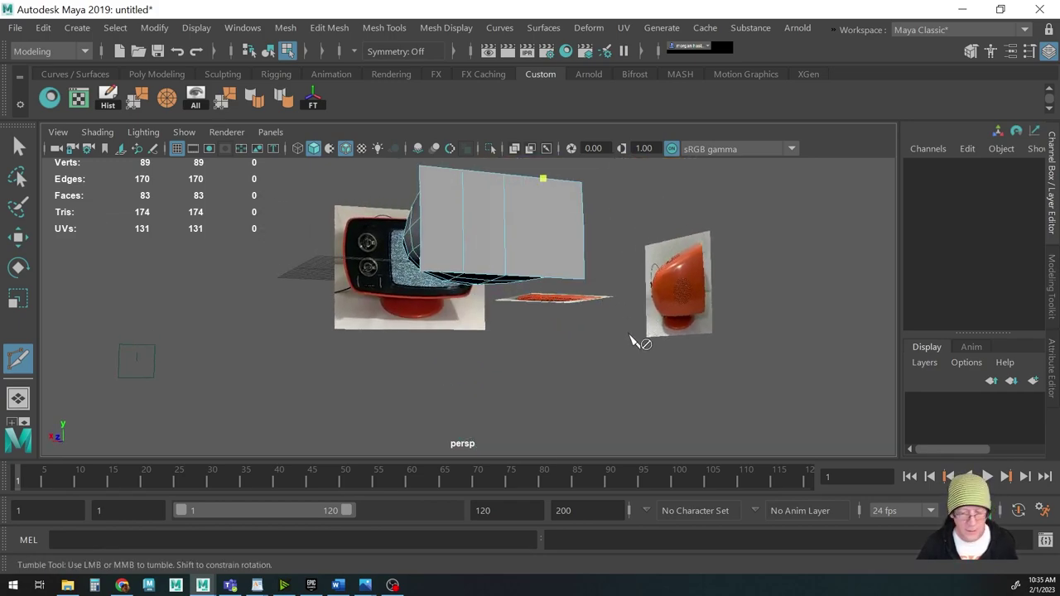
{"action": "left_click_drag", "start_coordinate": [564, 276], "coordinate": [534, 232], "text": "alt"}
{"action": "left_click", "coordinate": [535, 232]}
Cut three horizontal edges across the shell's flat screen face between its side border vertices to form a grid
{"action": "middle_click_drag", "start_coordinate": [534, 232], "coordinate": [537, 286], "text": "alt"}
{"action": "left_click_drag", "start_coordinate": [537, 286], "coordinate": [439, 342], "text": "alt"}
{"action": "left_click", "coordinate": [389, 325]}
{"action": "right_click", "coordinate": [389, 328]}
{"action": "left_click_drag", "start_coordinate": [417, 327], "coordinate": [386, 321], "text": "alt"}
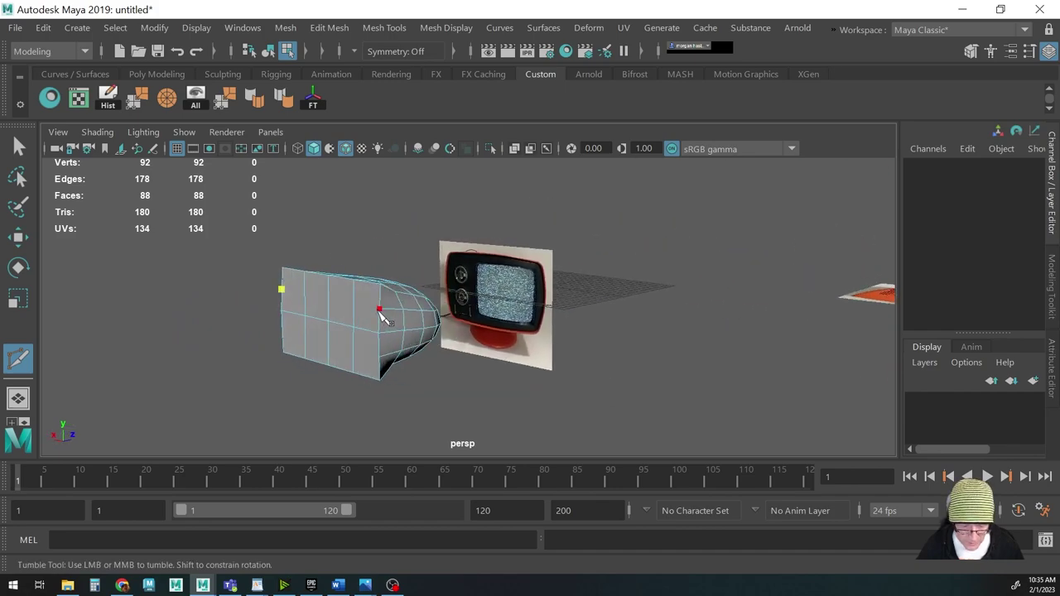
{"action": "key", "text": "Return"}
{"action": "middle_click_drag", "start_coordinate": [389, 352], "coordinate": [422, 360], "text": "alt"}
{"action": "left_click_drag", "start_coordinate": [422, 357], "coordinate": [541, 369], "text": "alt"}
{"action": "left_click", "coordinate": [544, 338]}
{"action": "key", "text": "Return"}
{"action": "key", "text": "w"}
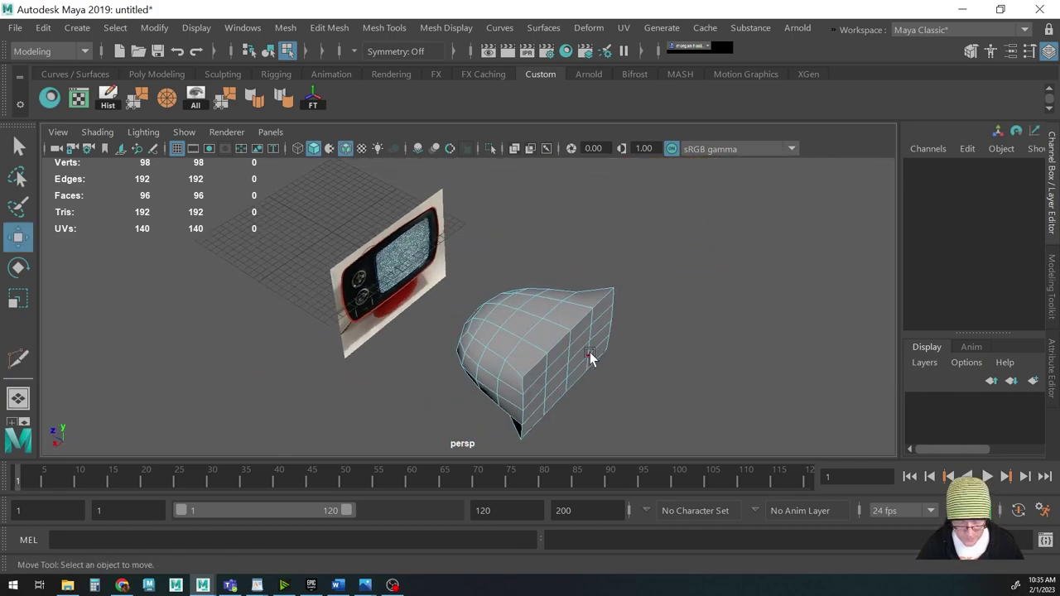
Move the shell back along Z to about -1.78 and turn on X-Ray shading in the front view
{"action": "key", "text": "F8"}
{"action": "left_click_drag", "start_coordinate": [459, 309], "coordinate": [292, 228]}
{"action": "left_click_drag", "start_coordinate": [428, 300], "coordinate": [504, 343], "text": "alt"}
{"action": "key", "text": "space"}
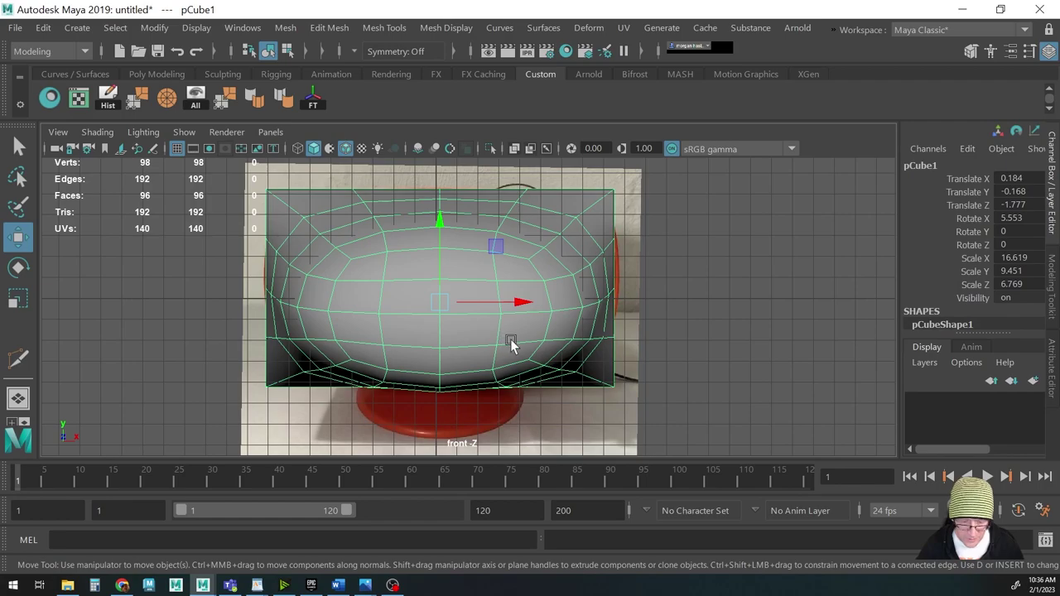
{"action": "left_click", "coordinate": [97, 132]}
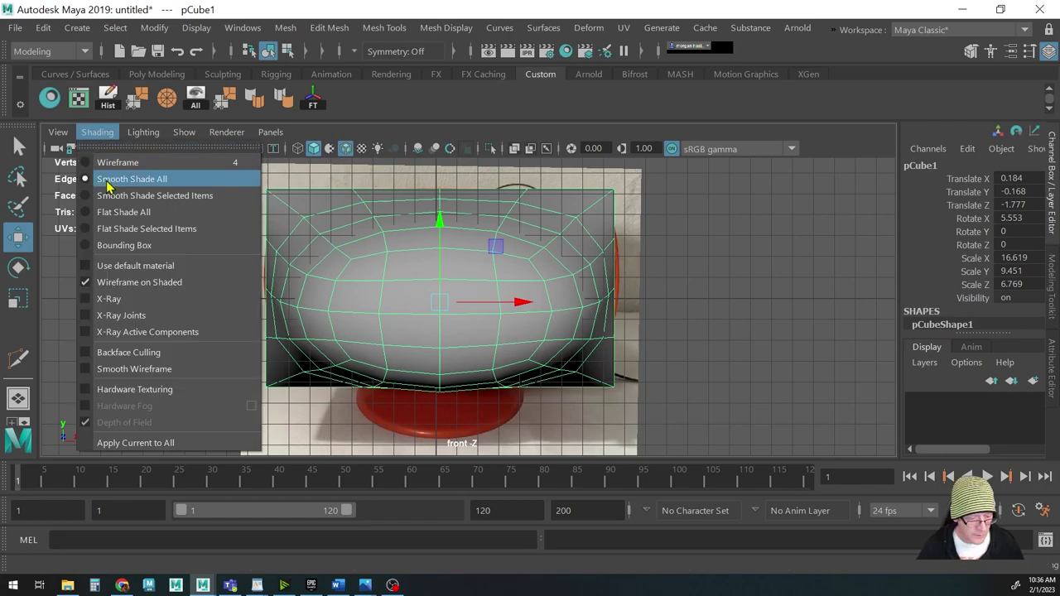
{"action": "left_click", "coordinate": [120, 301]}
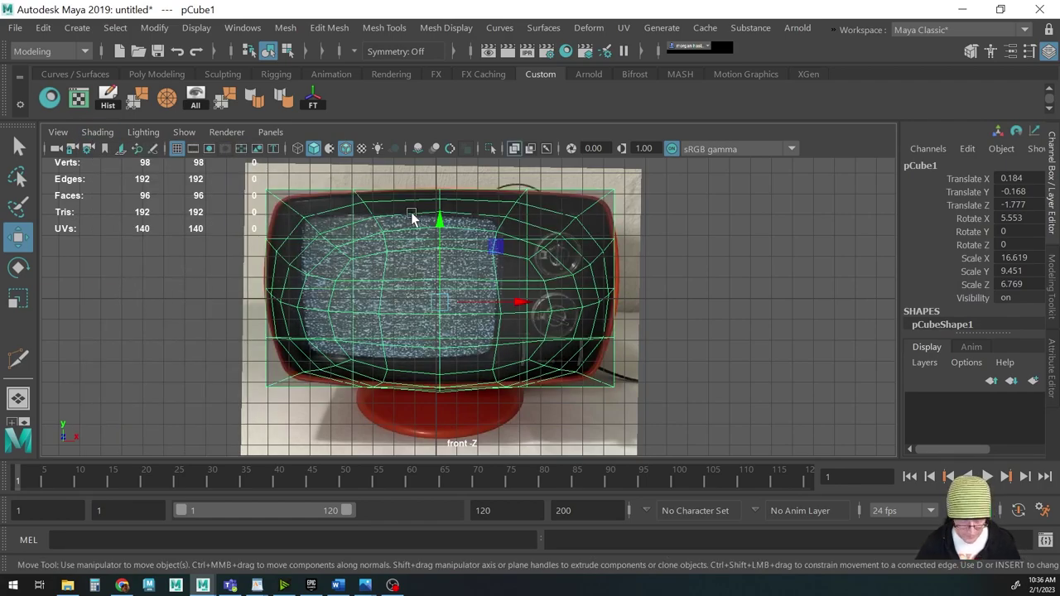
Select the two intermediate vertices on the shell's upper border and adjust their height to about Y 5.115, matching the front reference
{"action": "key", "text": "F9"}
{"action": "middle_click_drag", "start_coordinate": [384, 243], "coordinate": [339, 276], "text": "alt"}
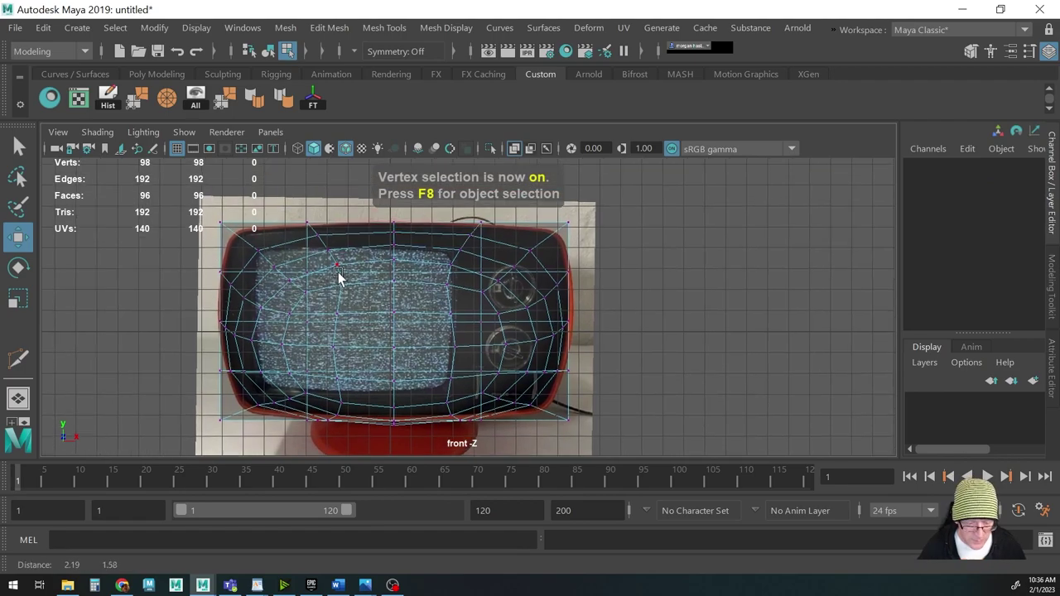
{"action": "left_click", "coordinate": [318, 231]}
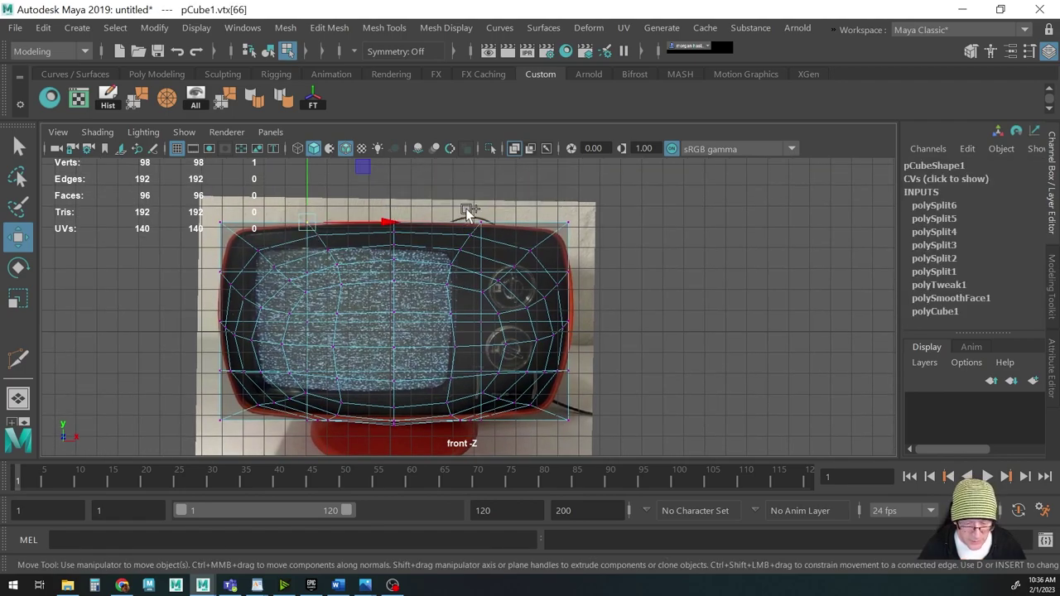
{"action": "left_click", "coordinate": [507, 228], "text": "shift"}
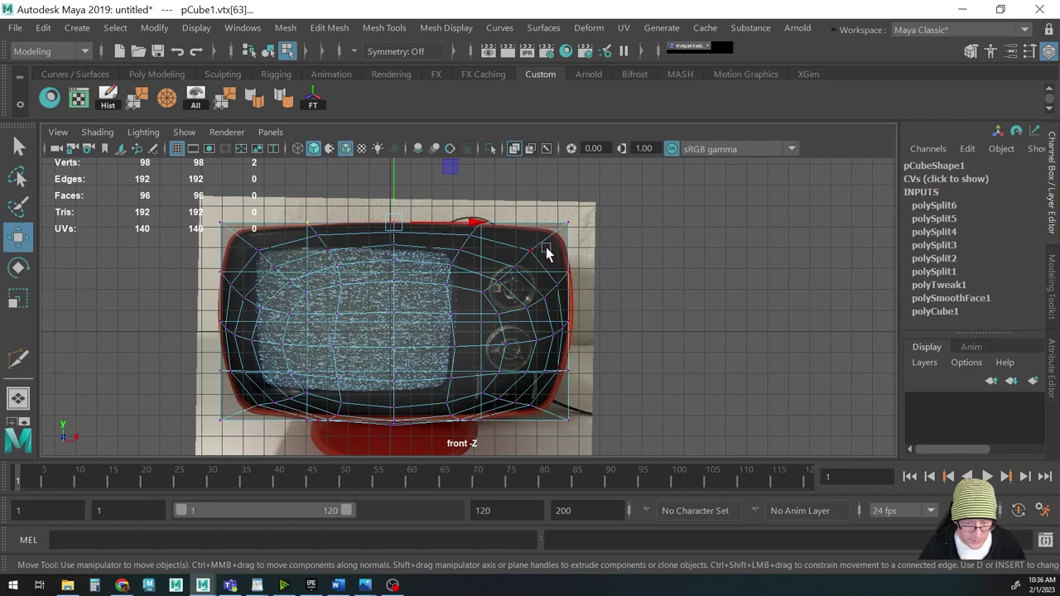
{"action": "left_click_drag", "start_coordinate": [395, 188], "coordinate": [396, 189]}
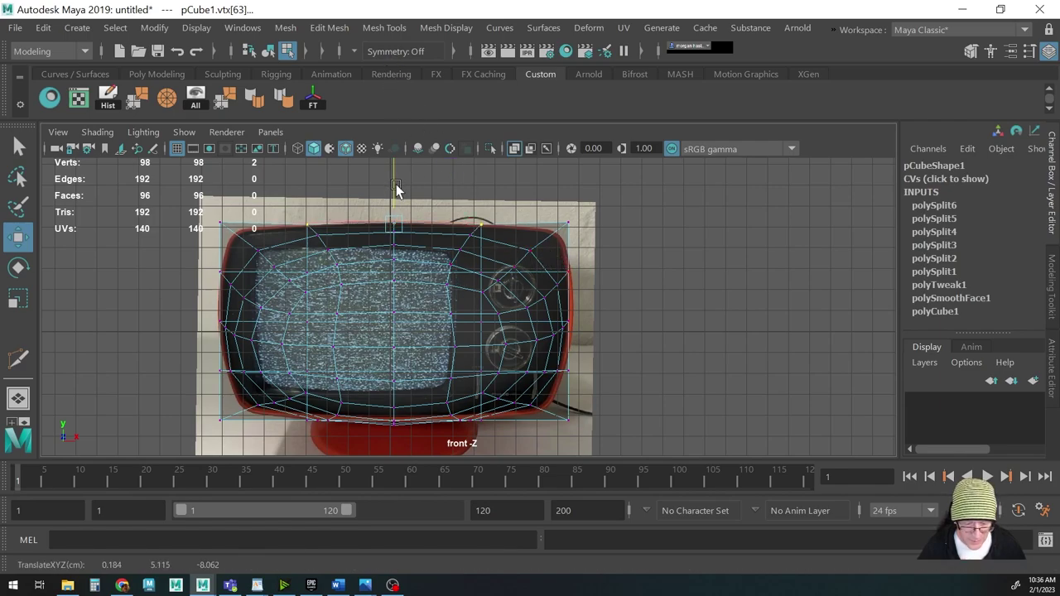
Select the two intermediate vertices on the shell's lower border and adjust their height to about Y -4.146, matching the front reference
{"action": "middle_click_drag", "start_coordinate": [455, 291], "coordinate": [450, 249], "text": "alt"}
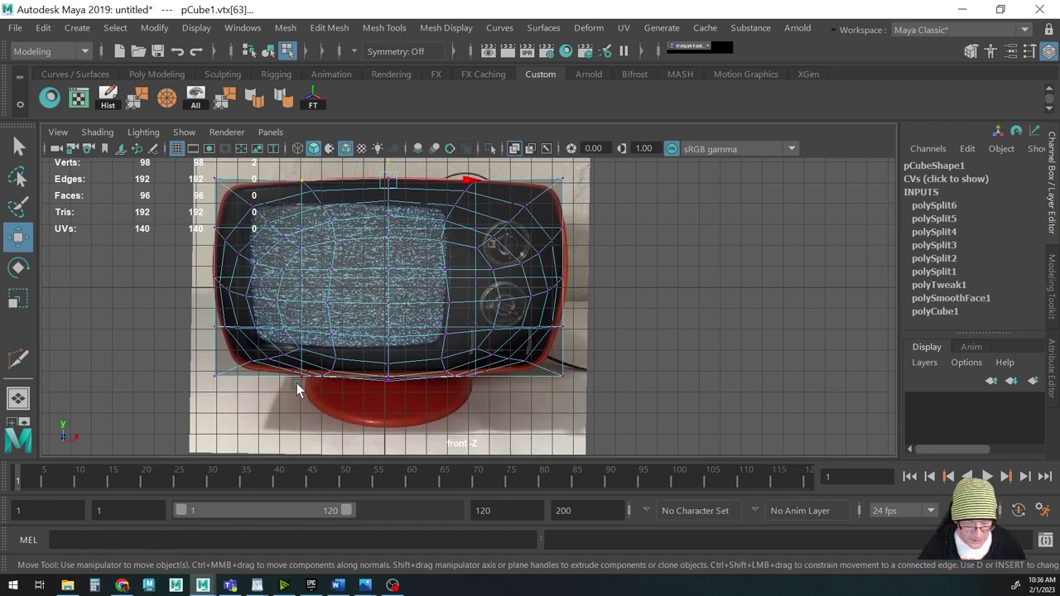
{"action": "left_click", "coordinate": [303, 388]}
{"action": "key", "text": "q"}
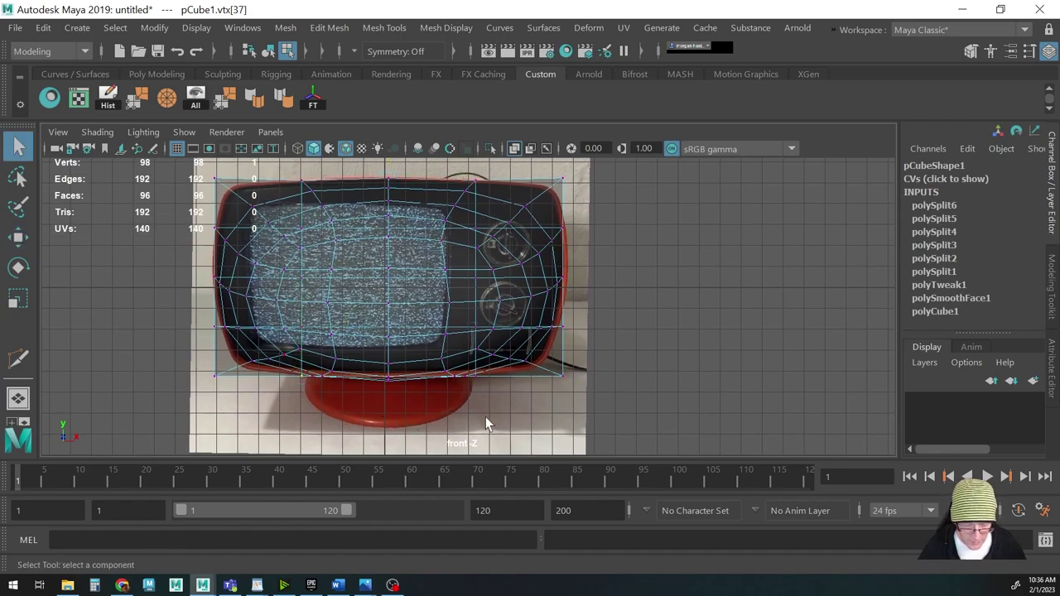
{"action": "left_click", "coordinate": [298, 375], "text": "shift"}
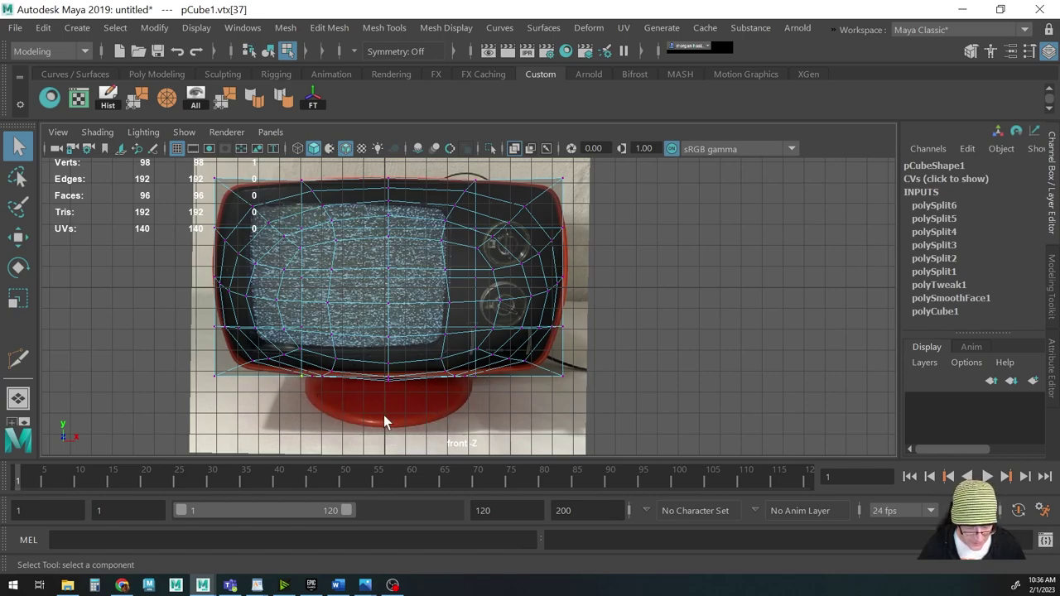
{"action": "left_click", "coordinate": [479, 378], "text": "shift"}
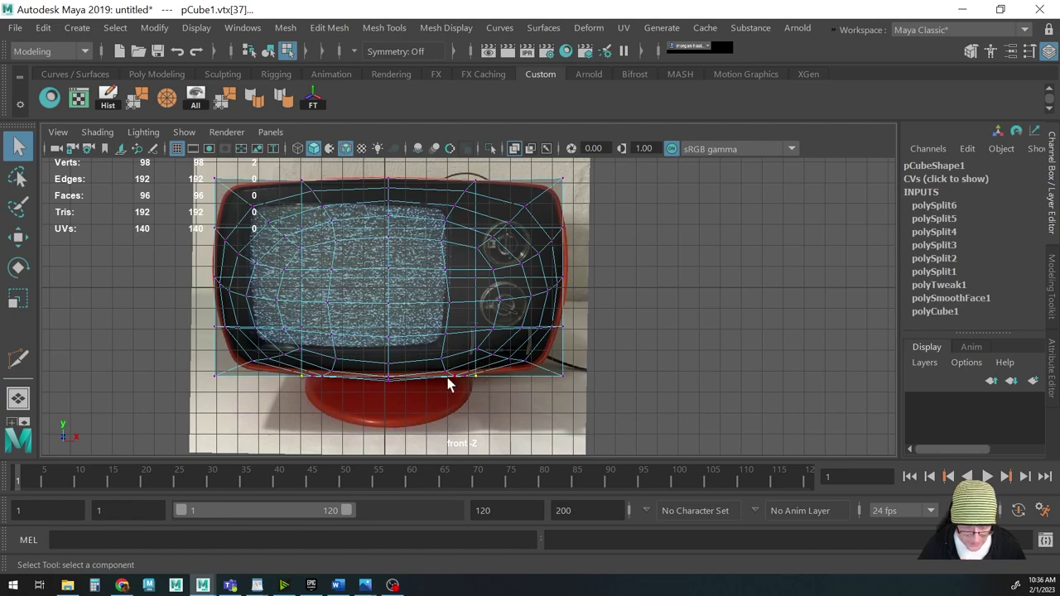
{"action": "key", "text": "w"}
{"action": "left_click_drag", "start_coordinate": [391, 351], "coordinate": [391, 349]}
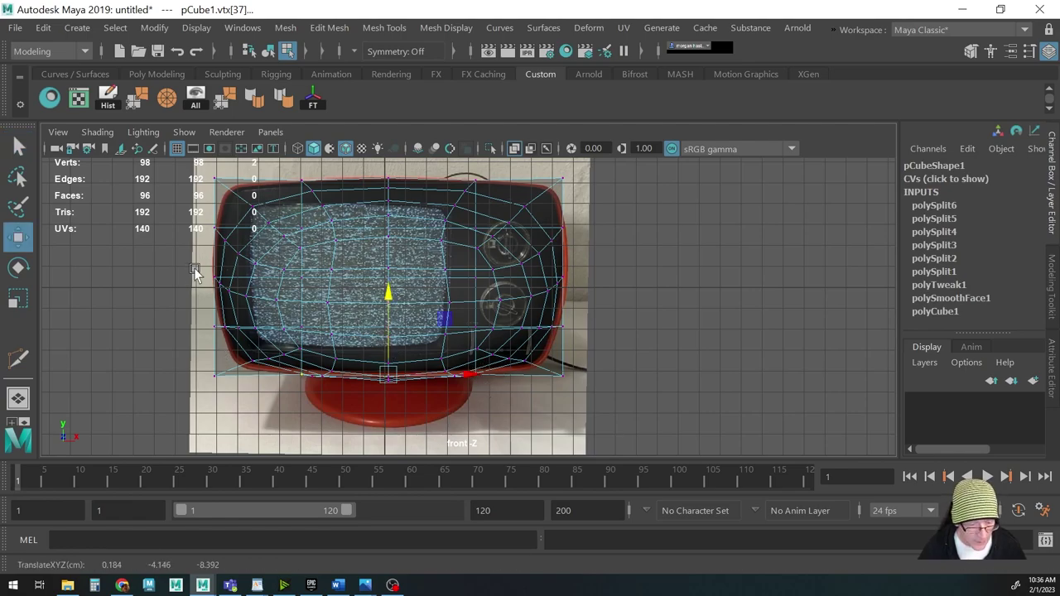
Scale the two upper side vertices of the shell's face slightly along X to match the reference outline
{"action": "left_click", "coordinate": [217, 232]}
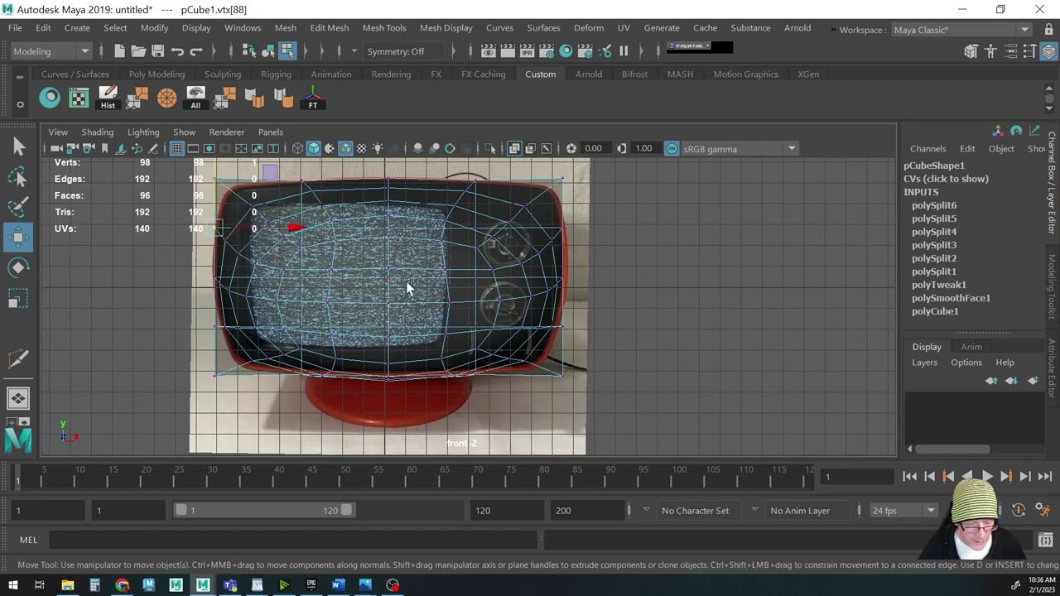
{"action": "left_click", "coordinate": [567, 231], "text": "shift"}
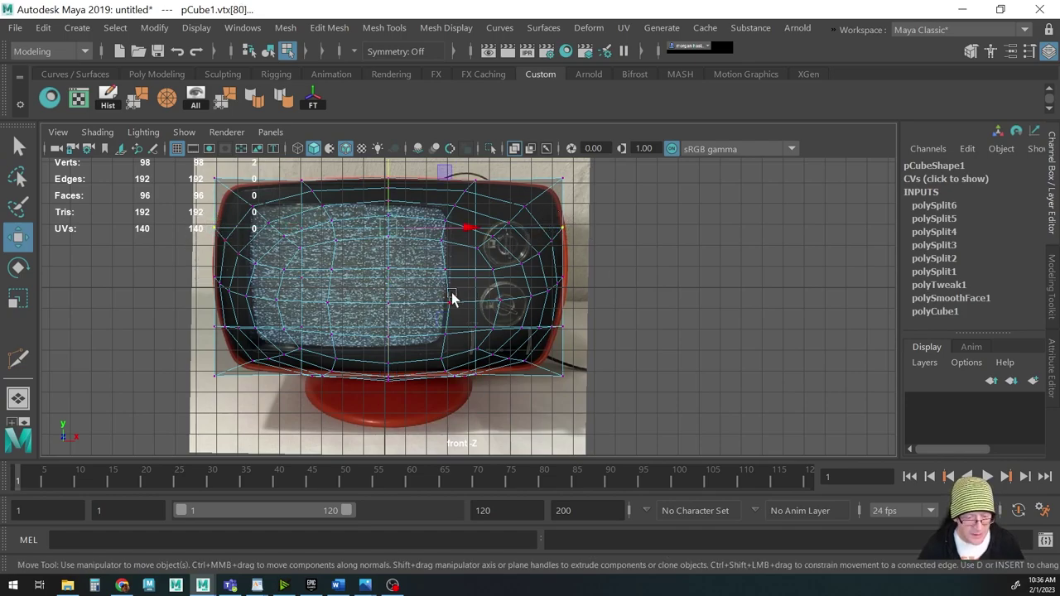
{"action": "key", "text": "r"}
{"action": "left_click_drag", "start_coordinate": [461, 226], "coordinate": [461, 227]}
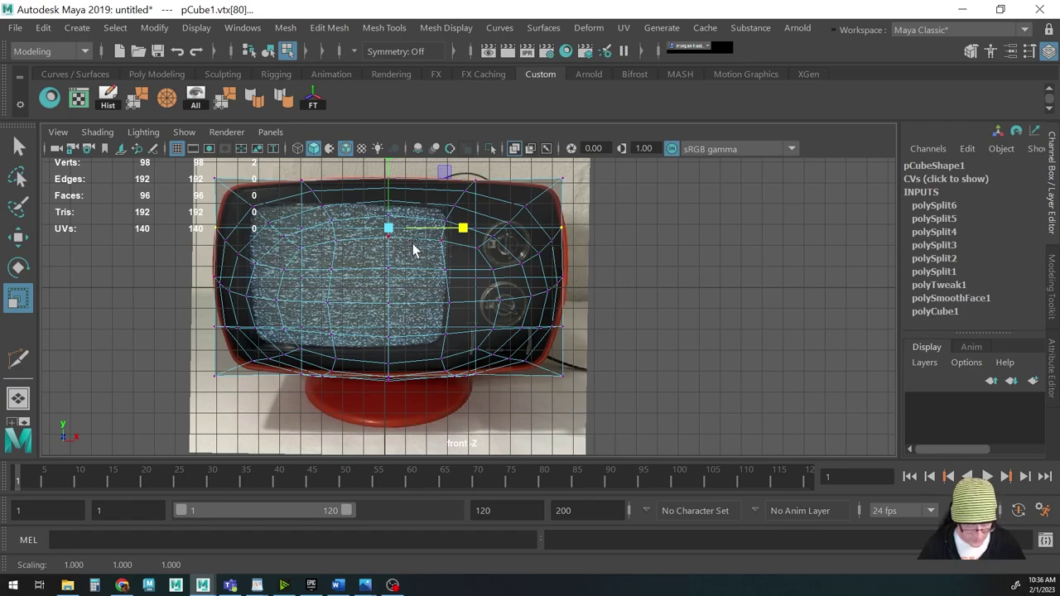
Move the whole shell along X to about 0.263 to centre it on the front reference
{"action": "key", "text": "F8"}
{"action": "key", "text": "w"}
{"action": "left_click_drag", "start_coordinate": [462, 292], "coordinate": [468, 294]}
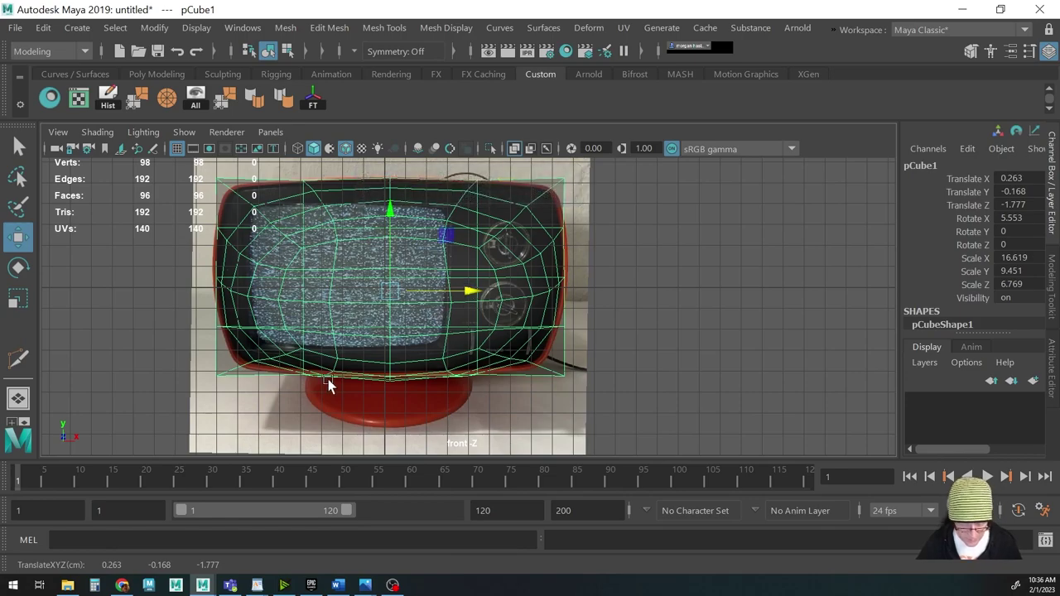
Scale the two lower side vertices of the shell's face inward along X to the television's outline
{"action": "key", "text": "F8"}
{"action": "left_click_drag", "start_coordinate": [220, 331], "coordinate": [221, 334]}
{"action": "left_click_drag", "start_coordinate": [558, 318], "coordinate": [578, 338], "text": "shift"}
{"action": "key", "text": "r"}
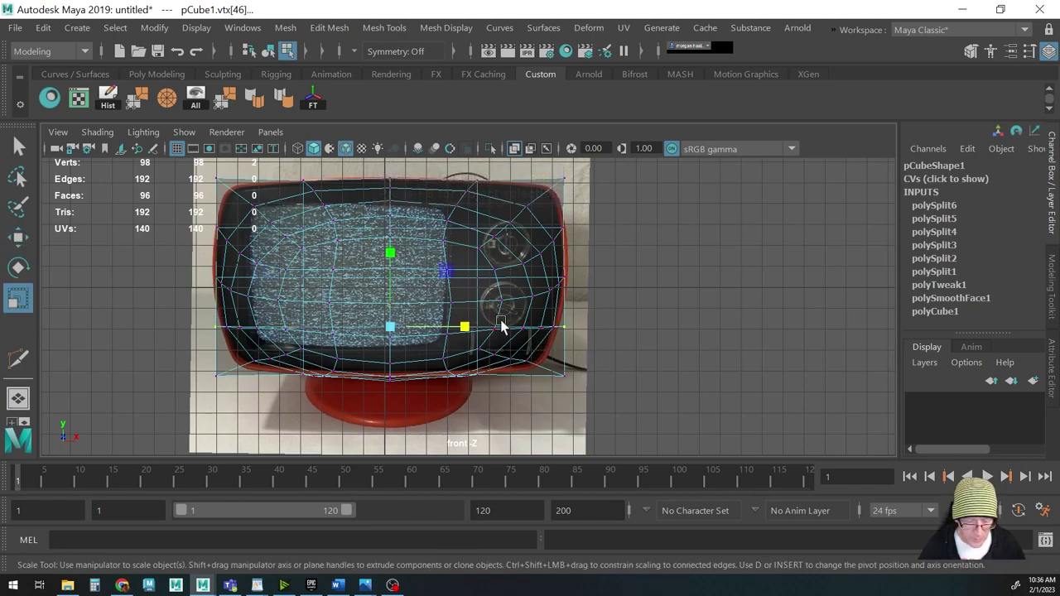
{"action": "left_click_drag", "start_coordinate": [467, 327], "coordinate": [463, 327]}
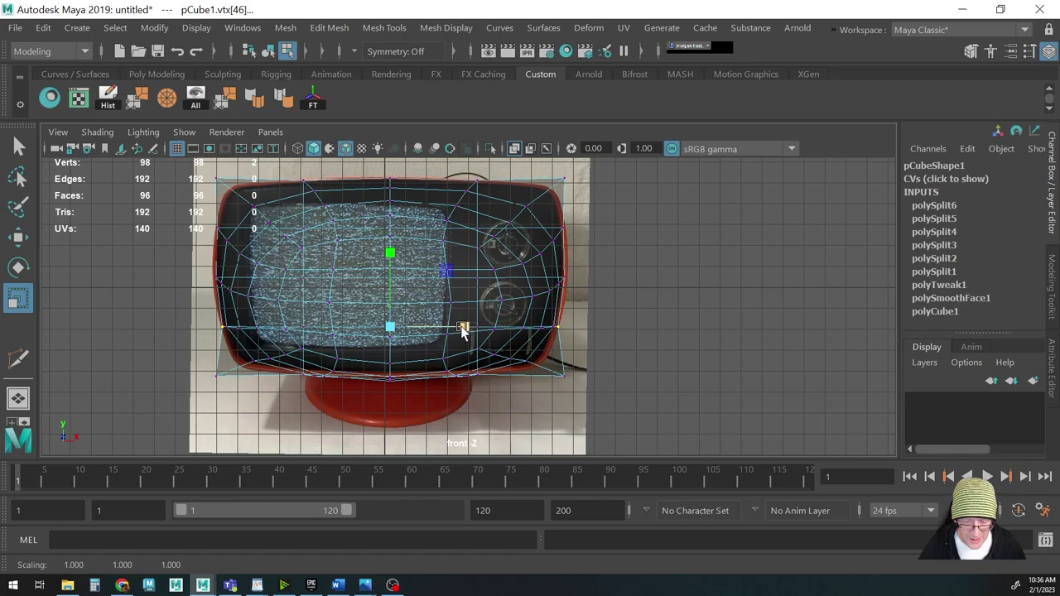
Scale the two lower corner vertices inward along X and raise them to about Y -3.699 to fit the reference corners
{"action": "left_click", "coordinate": [218, 379]}
{"action": "left_click", "coordinate": [564, 375], "text": "shift"}
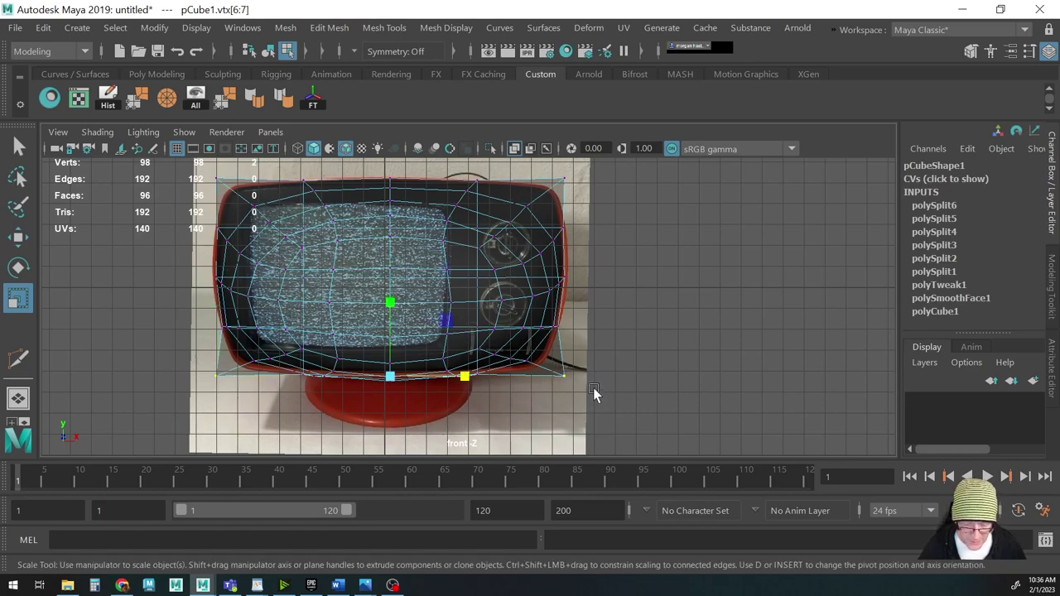
{"action": "left_click_drag", "start_coordinate": [465, 381], "coordinate": [454, 381]}
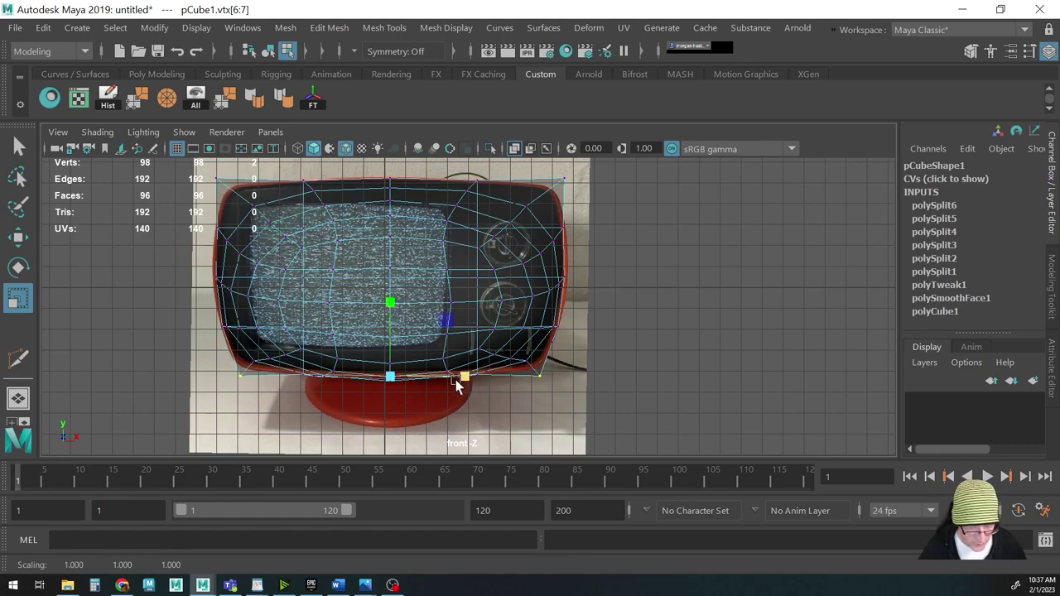
{"action": "key", "text": "w"}
{"action": "left_click_drag", "start_coordinate": [390, 352], "coordinate": [393, 335]}
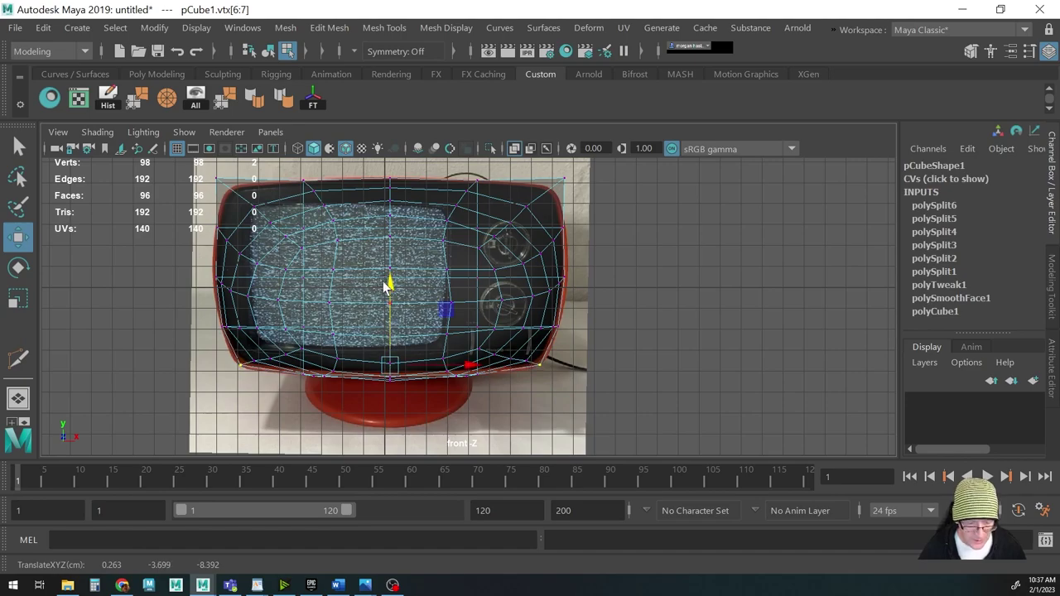
Scale the two upper corner vertices inward along X and lower them to about Y 4.693 to fit the reference corners
{"action": "middle_click_drag", "start_coordinate": [385, 286], "coordinate": [388, 369], "text": "alt"}
{"action": "left_click", "coordinate": [218, 263]}
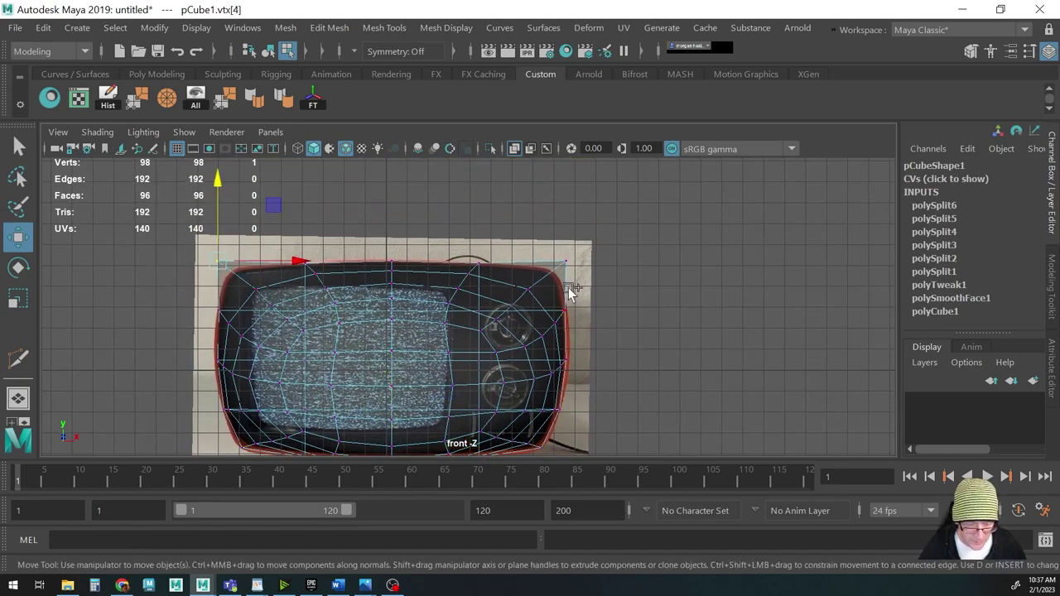
{"action": "left_click", "coordinate": [566, 264], "text": "shift"}
{"action": "key", "text": "r"}
{"action": "left_click_drag", "start_coordinate": [469, 261], "coordinate": [462, 264]}
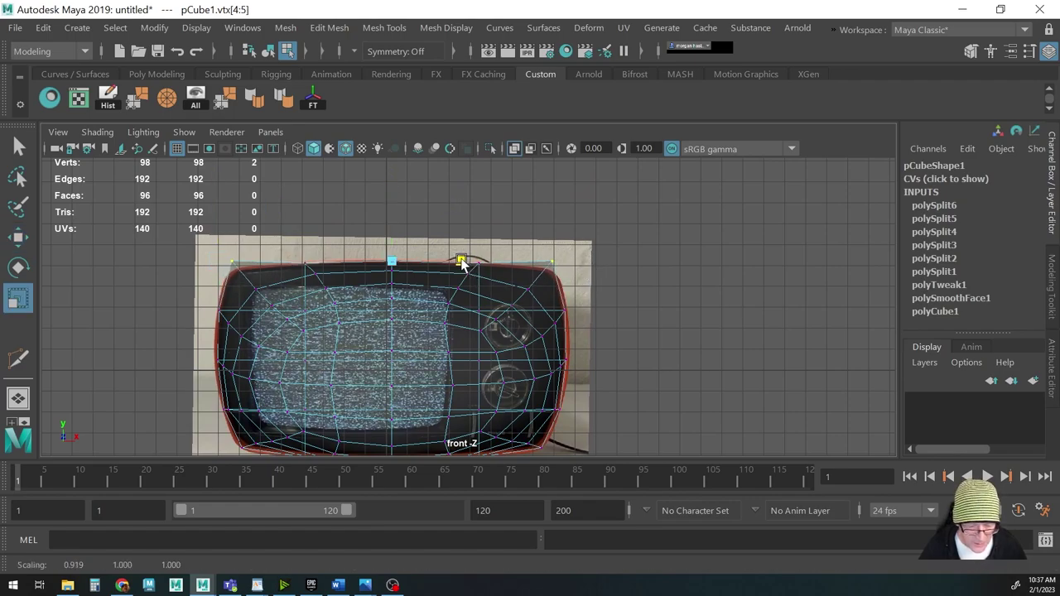
{"action": "key", "text": "w"}
{"action": "left_click_drag", "start_coordinate": [392, 205], "coordinate": [394, 214]}
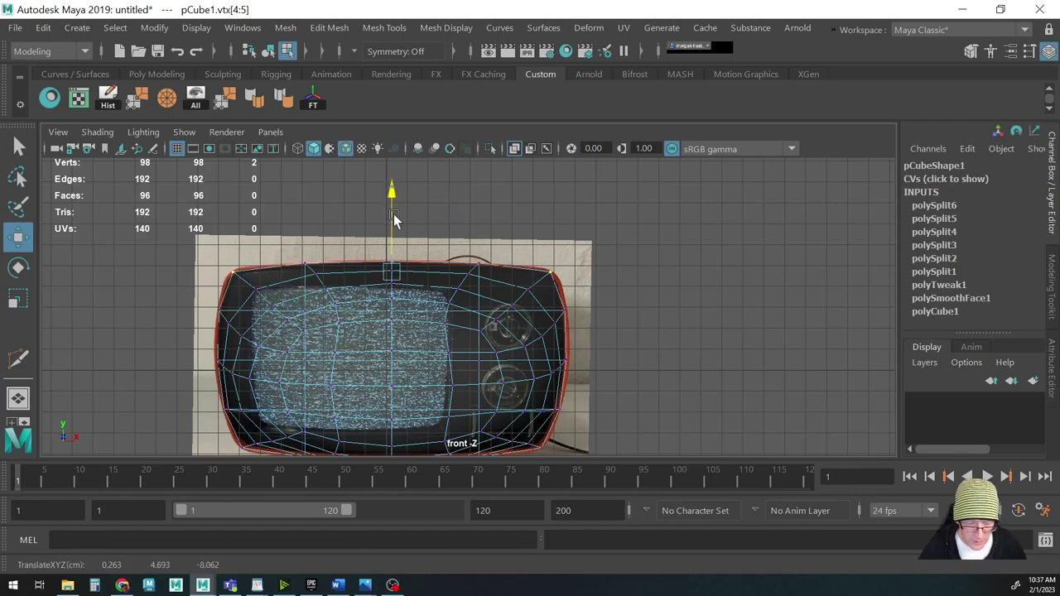
{"action": "key", "text": "r"}
{"action": "left_click_drag", "start_coordinate": [468, 275], "coordinate": [469, 278]}
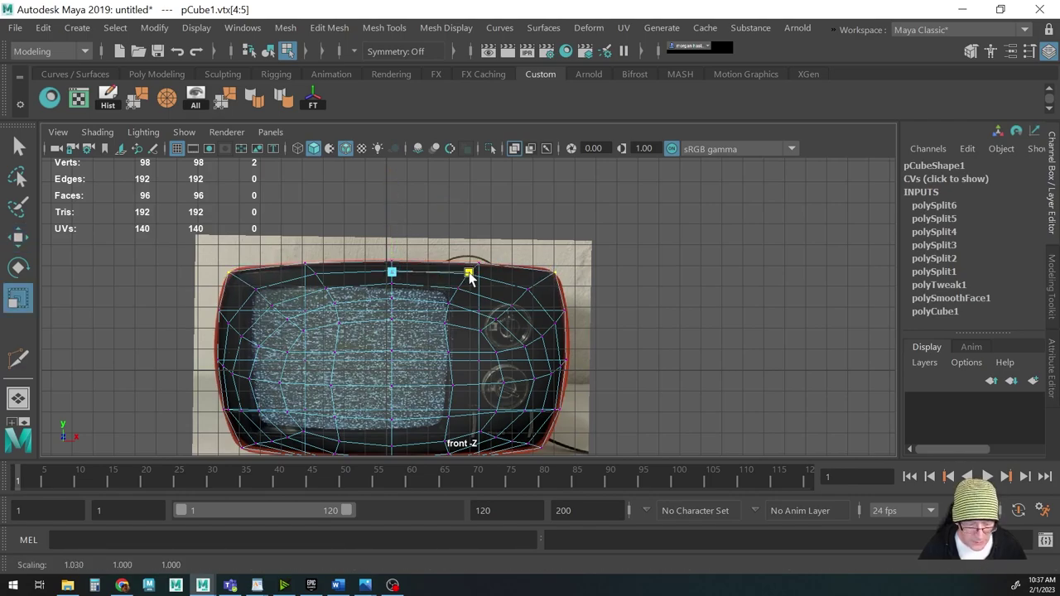
{"action": "middle_click_drag", "start_coordinate": [403, 326], "coordinate": [400, 282], "text": "alt"}
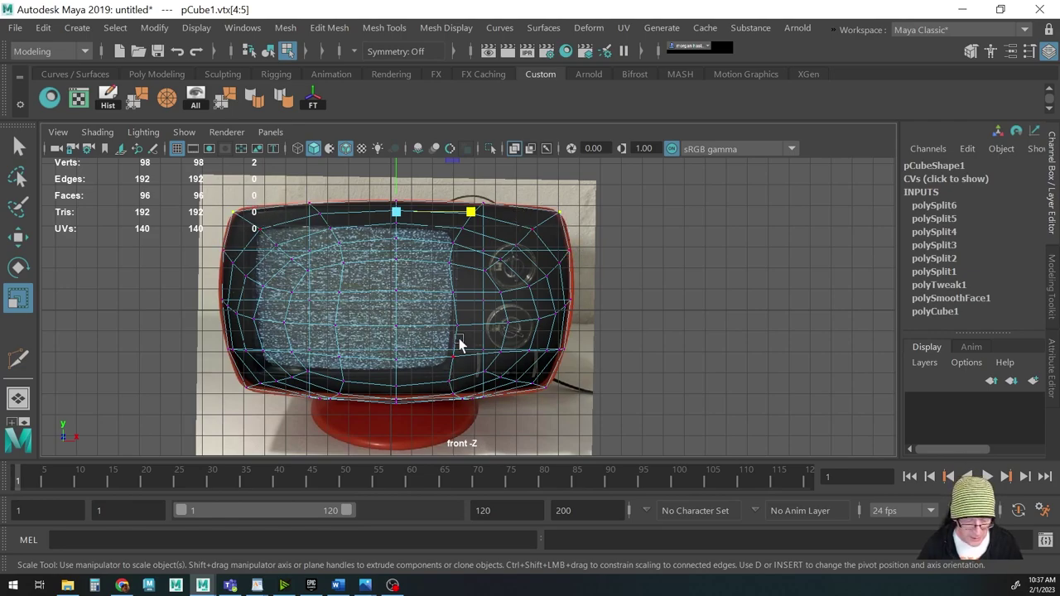
Turn off X-Ray shading in the perspective view and move the shell along Z to about -34.05, past the front image plane
{"action": "key", "text": "F8"}
{"action": "key", "text": "space"}
{"action": "mouse_move", "coordinate": [463, 324]}
{"action": "left_mouse_down"}
{"action": "mouse_move", "coordinate": [452, 296]}
{"action": "mouse_move", "coordinate": [455, 326]}
{"action": "mouse_move", "coordinate": [456, 315]}
{"action": "left_mouse_up"}
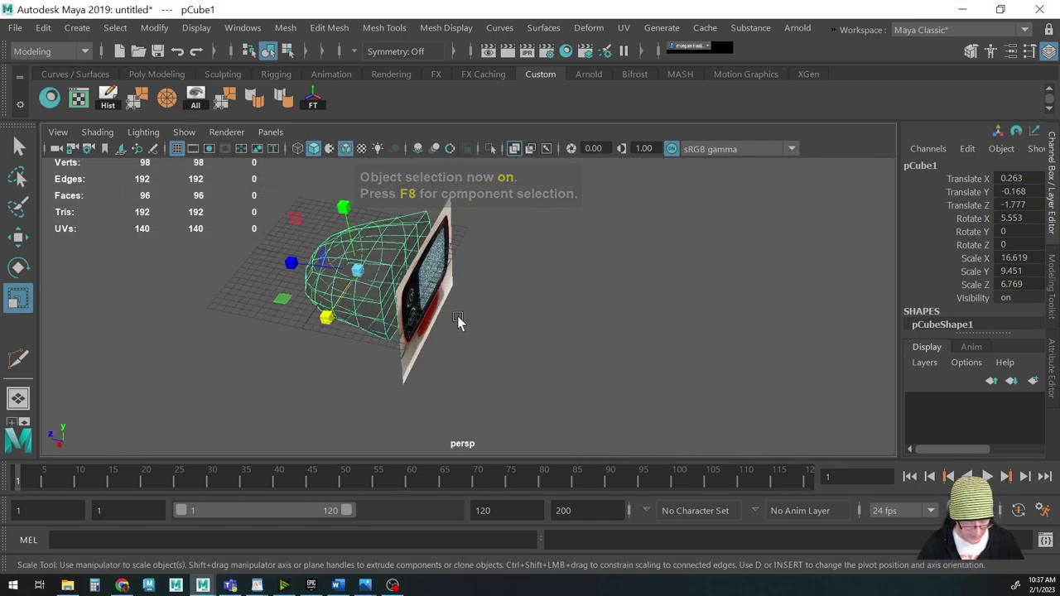
{"action": "left_click", "coordinate": [97, 131]}
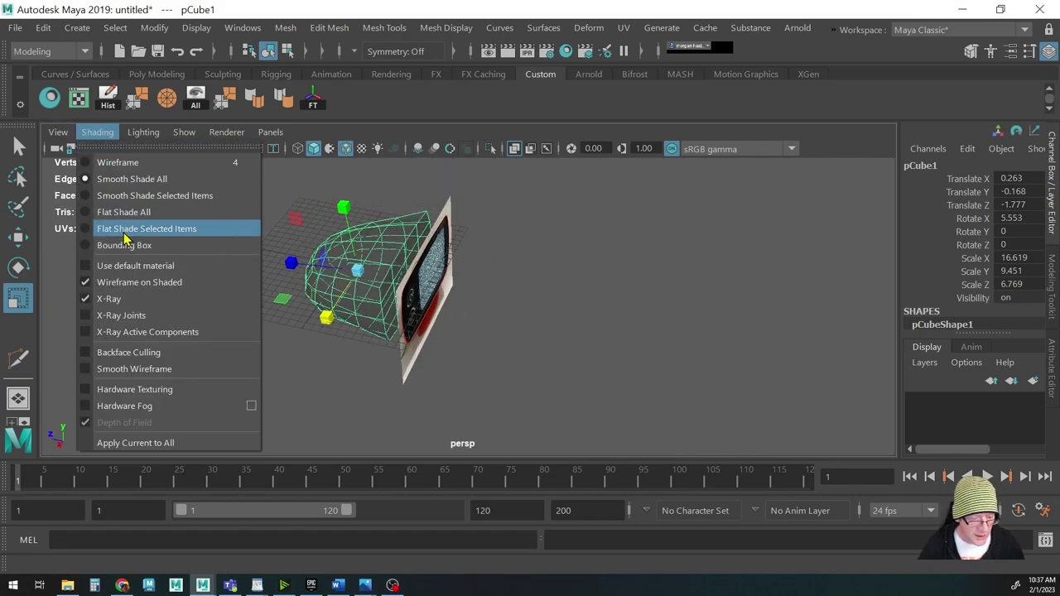
{"action": "left_click", "coordinate": [120, 301]}
{"action": "mouse_move", "coordinate": [279, 301]}
{"action": "left_mouse_down", "text": "alt"}
{"action": "mouse_move", "coordinate": [303, 296]}
{"action": "mouse_move", "coordinate": [279, 291]}
{"action": "left_mouse_up", "text": "alt"}
{"action": "key", "text": "w"}
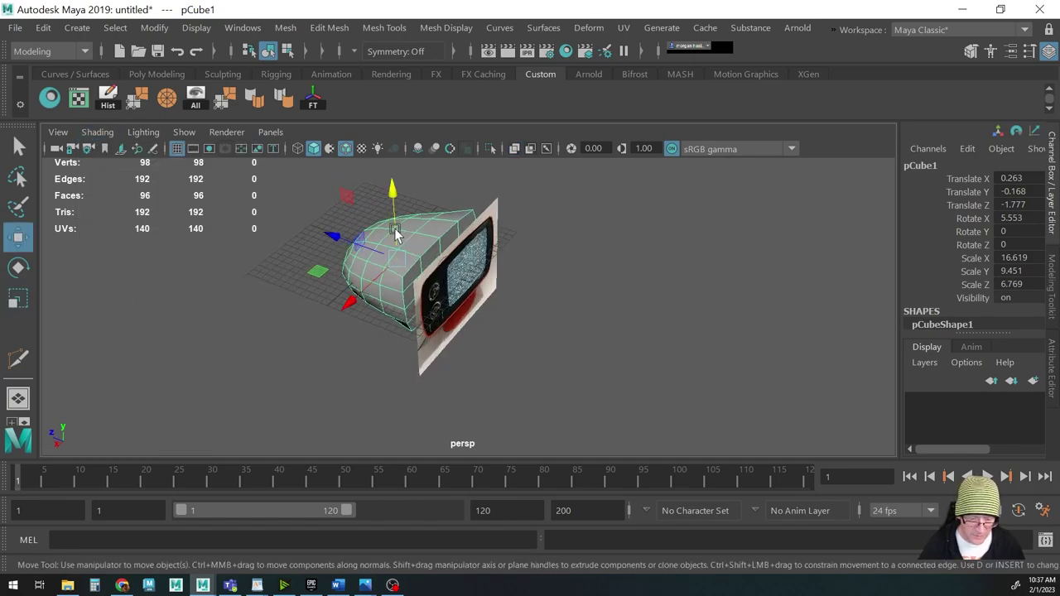
{"action": "left_click_drag", "start_coordinate": [337, 237], "coordinate": [390, 277]}
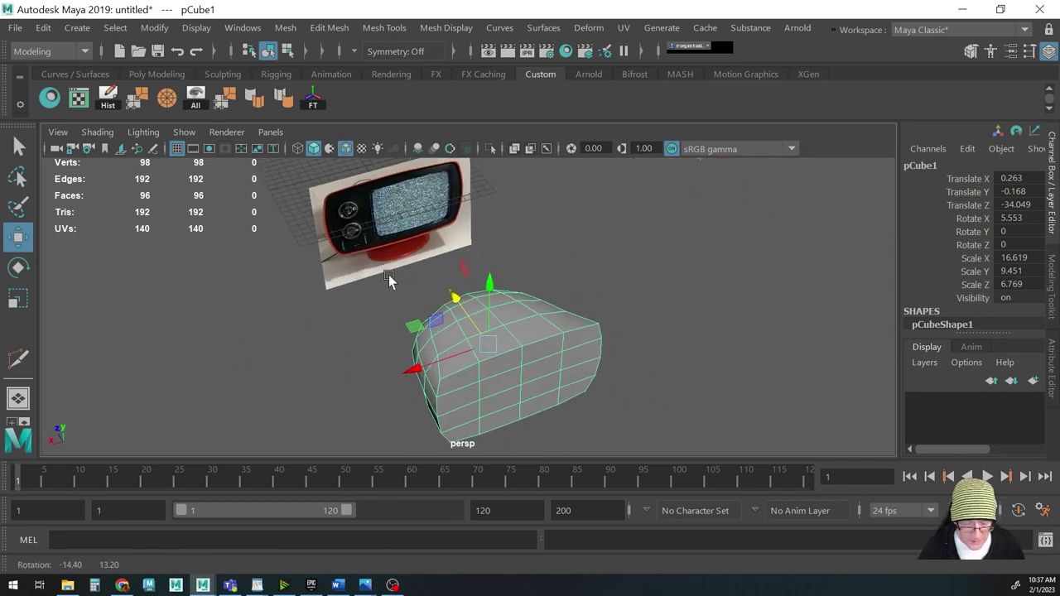
Set the modelling symmetry to Object X
{"action": "middle_click_drag", "start_coordinate": [425, 295], "coordinate": [398, 262], "text": "alt"}
{"action": "left_click_drag", "start_coordinate": [407, 315], "coordinate": [422, 336], "text": "alt"}
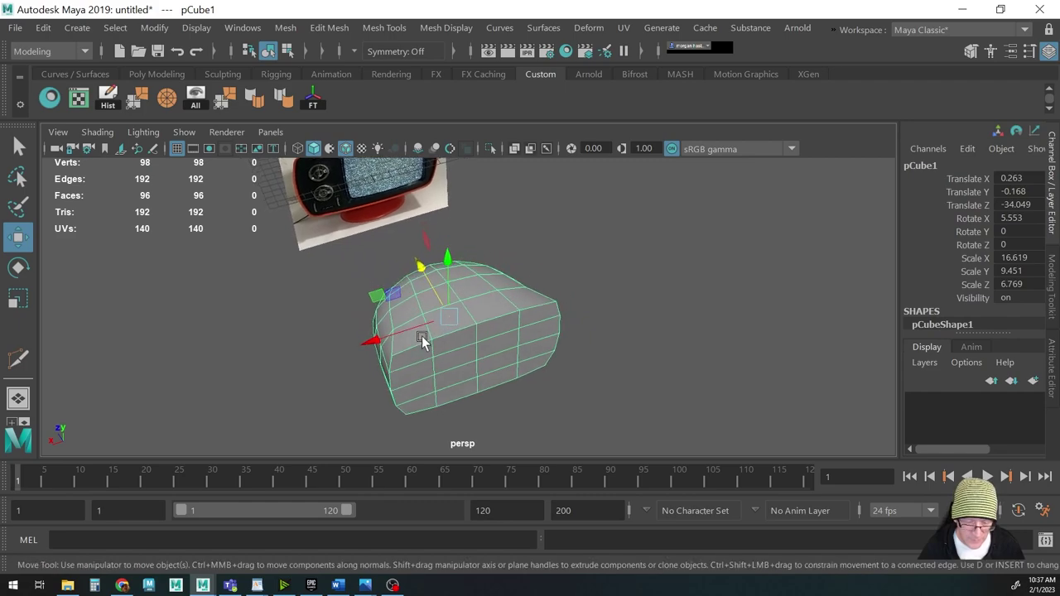
{"action": "key", "text": "q"}
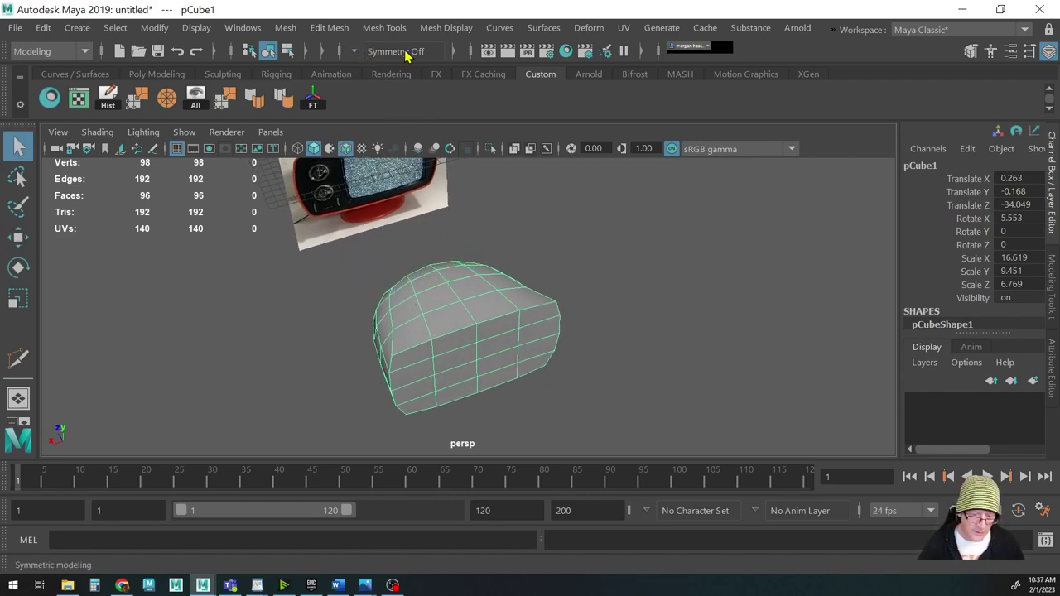
{"action": "middle_click_drag", "start_coordinate": [456, 361], "coordinate": [430, 303], "text": "alt"}
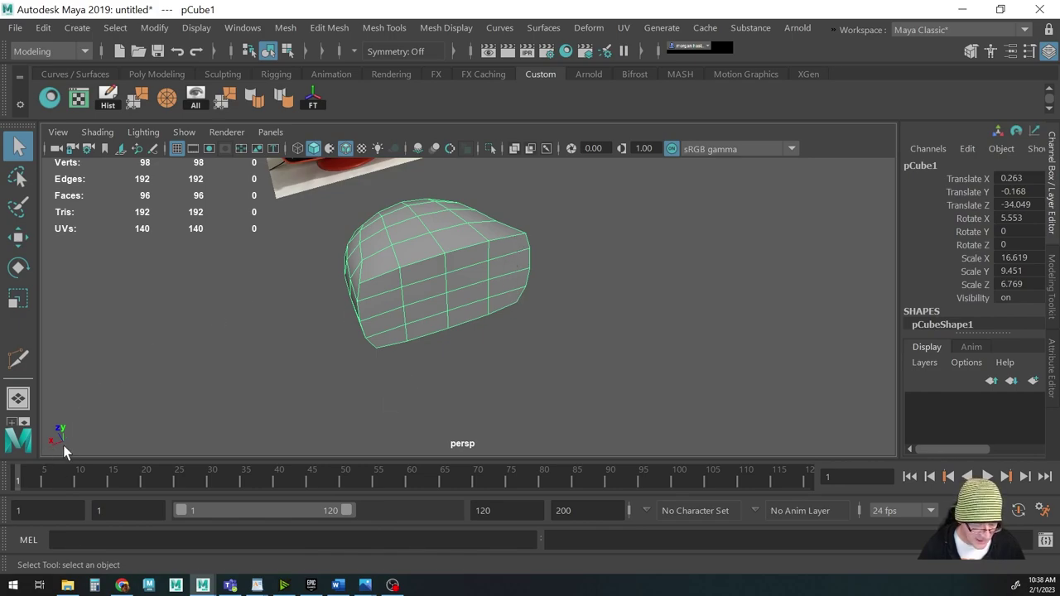
{"action": "mouse_move", "coordinate": [304, 372]}
{"action": "left_mouse_down", "text": "alt"}
{"action": "mouse_move", "coordinate": [337, 367]}
{"action": "mouse_move", "coordinate": [301, 369]}
{"action": "mouse_move", "coordinate": [314, 365]}
{"action": "left_mouse_up", "text": "alt"}
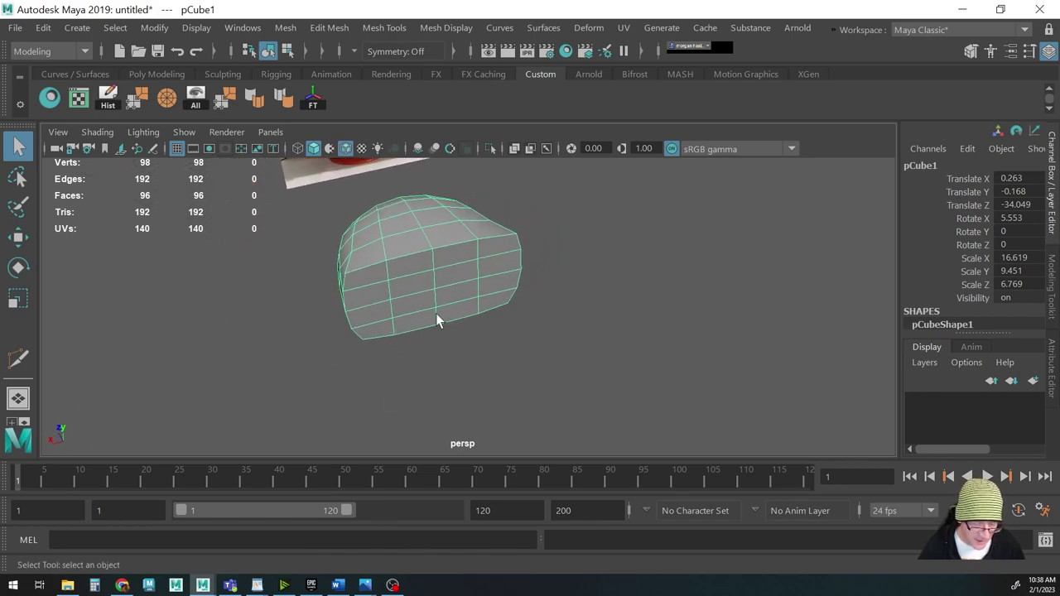
{"action": "left_click_drag", "start_coordinate": [207, 315], "coordinate": [359, 329], "text": "alt"}
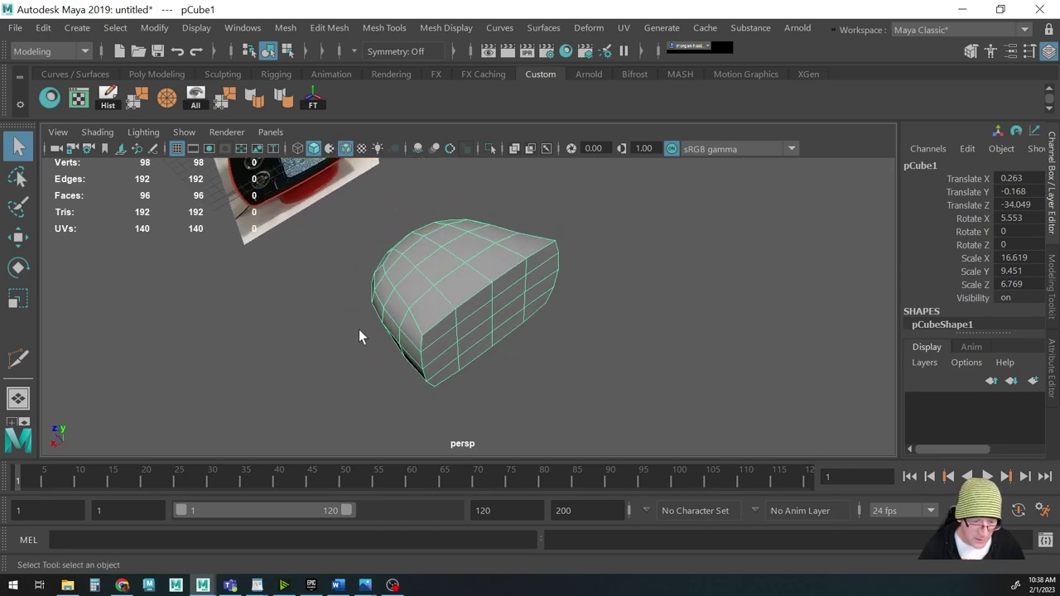
{"action": "left_click", "coordinate": [355, 51]}
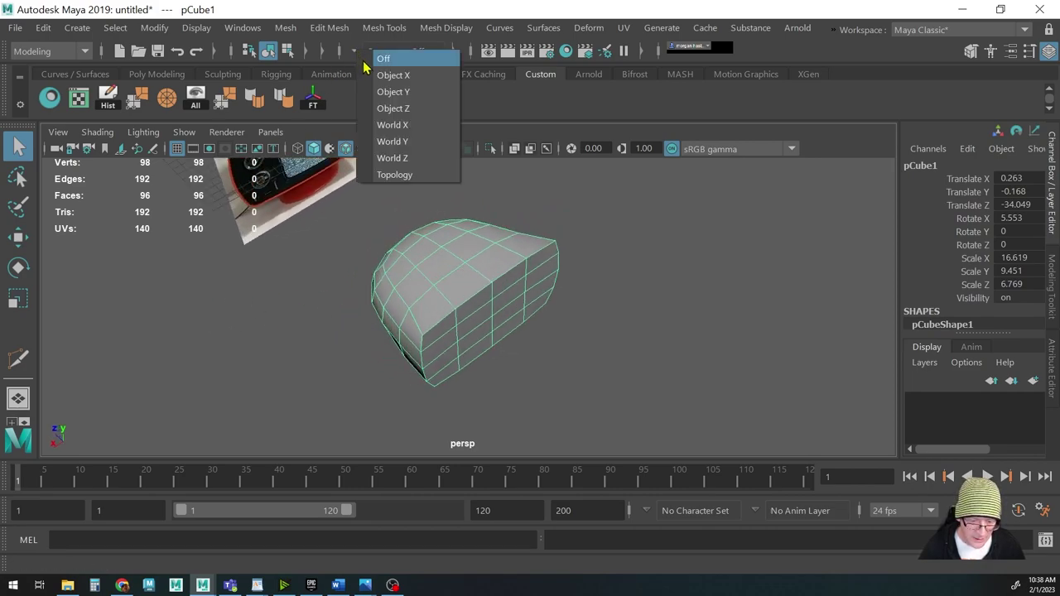
{"action": "left_click", "coordinate": [377, 74]}
Multi-Cut mirrored vertical edges near both ends of the flat face, running from an upper shell vertex across the face to an underside vertex
{"action": "left_click_drag", "start_coordinate": [534, 288], "coordinate": [505, 311], "text": "alt"}
{"action": "key", "text": "ctrl+shift+x"}
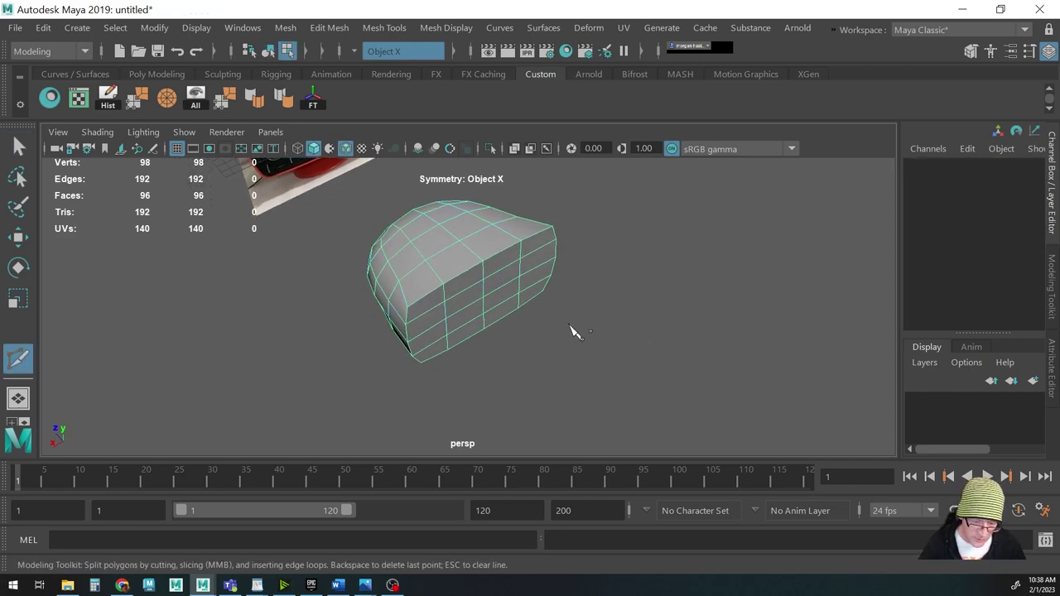
{"action": "left_click", "coordinate": [399, 281]}
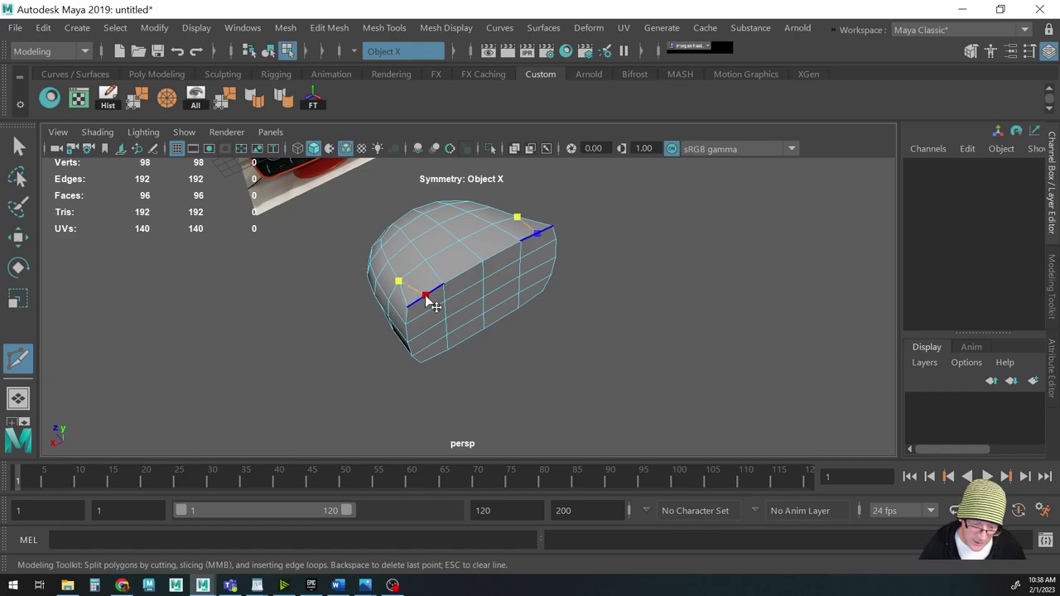
{"action": "middle_click_drag", "start_coordinate": [452, 331], "coordinate": [451, 356], "text": "alt"}
{"action": "left_click_drag", "start_coordinate": [452, 358], "coordinate": [454, 335], "text": "alt"}
{"action": "right_click_drag", "start_coordinate": [454, 335], "coordinate": [496, 314], "text": "alt"}
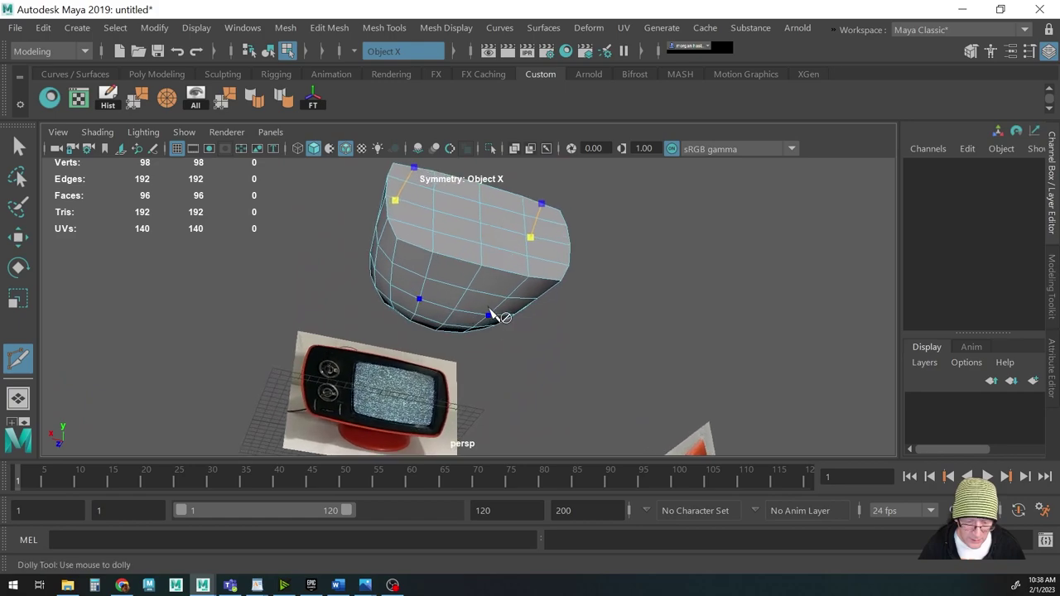
{"action": "left_click", "coordinate": [414, 247]}
{"action": "left_click_drag", "start_coordinate": [416, 248], "coordinate": [472, 264], "text": "alt"}
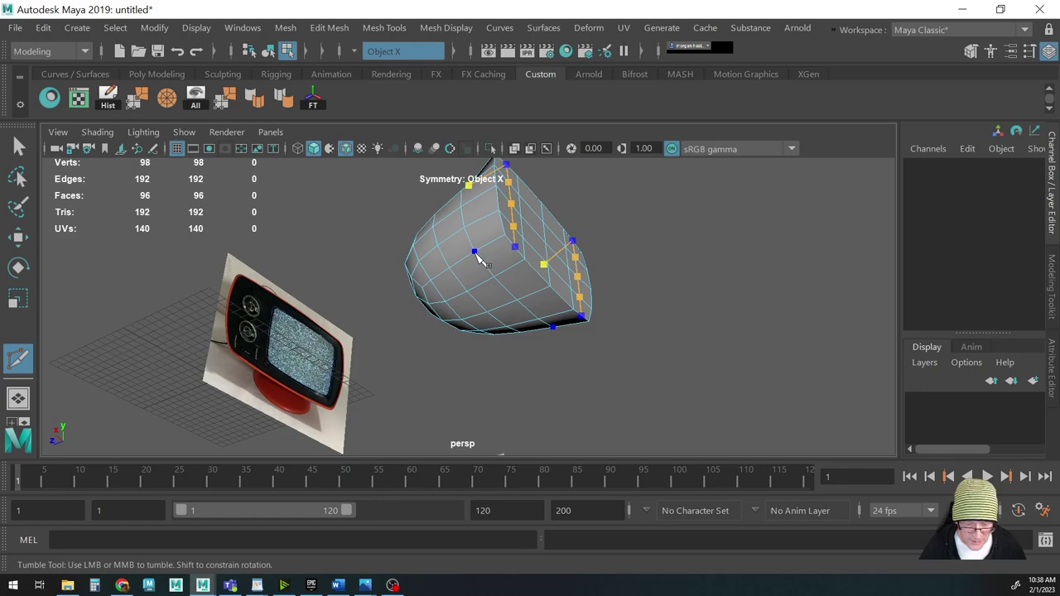
{"action": "left_click", "coordinate": [475, 253]}
{"action": "key", "text": "Return"}
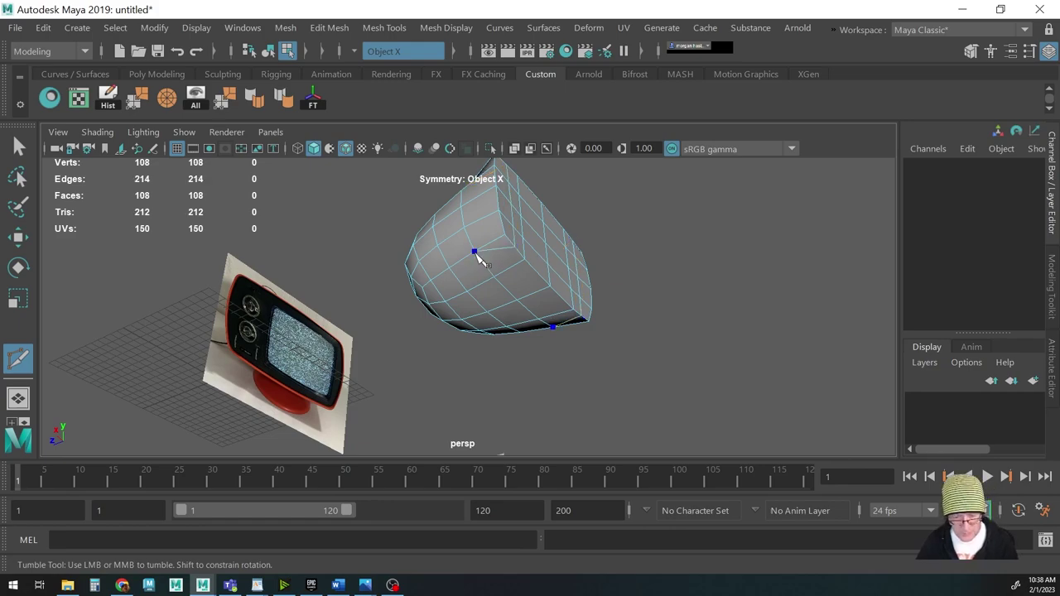
Turn off the modelling symmetry and return the shell to object selection
{"action": "left_click_drag", "start_coordinate": [473, 254], "coordinate": [410, 313], "text": "alt"}
{"action": "left_click", "coordinate": [355, 54]}
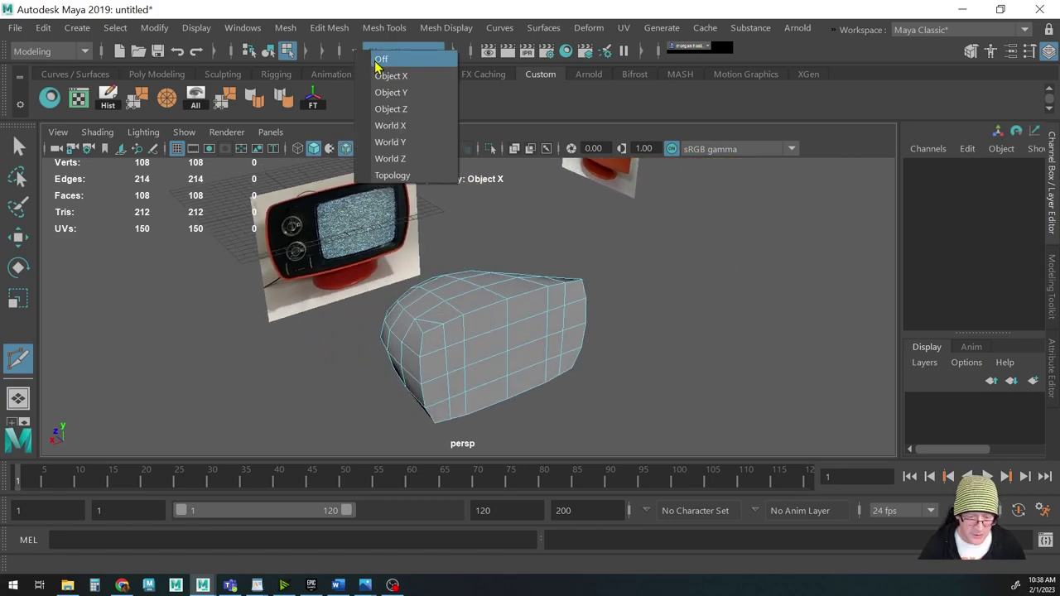
{"action": "left_click", "coordinate": [386, 59]}
{"action": "middle_click_drag", "start_coordinate": [517, 253], "coordinate": [511, 240], "text": "alt"}
{"action": "key", "text": "F8"}
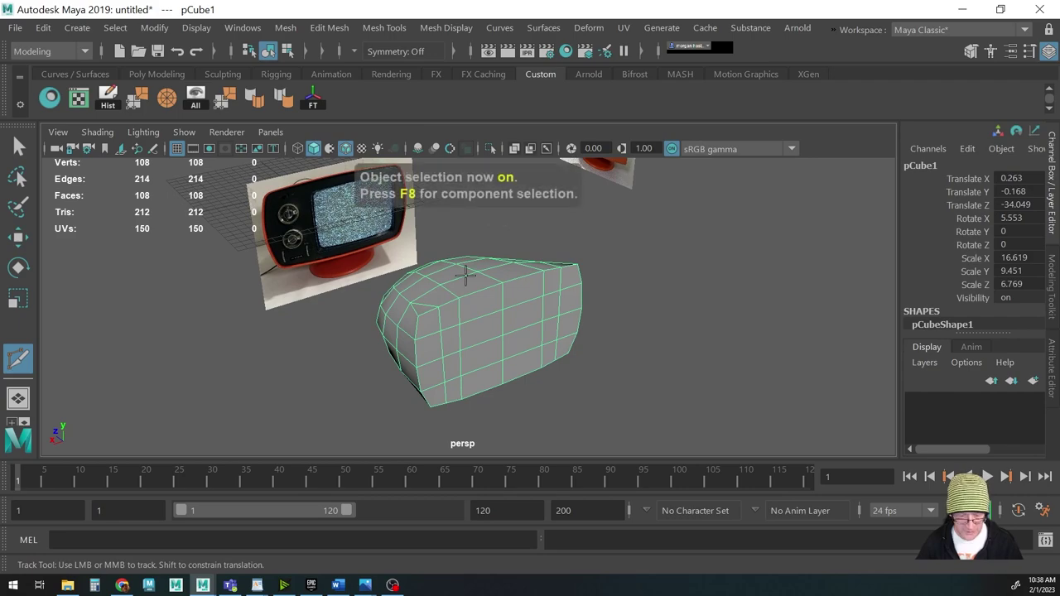
Move the shell back along Z to about 1.533, behind the front image plane
{"action": "scroll", "coordinate": [553, 336], "scroll_direction": "down", "scroll_amount": 5}
{"action": "key", "text": "w"}
{"action": "left_click_drag", "start_coordinate": [455, 293], "coordinate": [320, 191]}
{"action": "middle_click_drag", "start_coordinate": [395, 255], "coordinate": [438, 276], "text": "alt"}
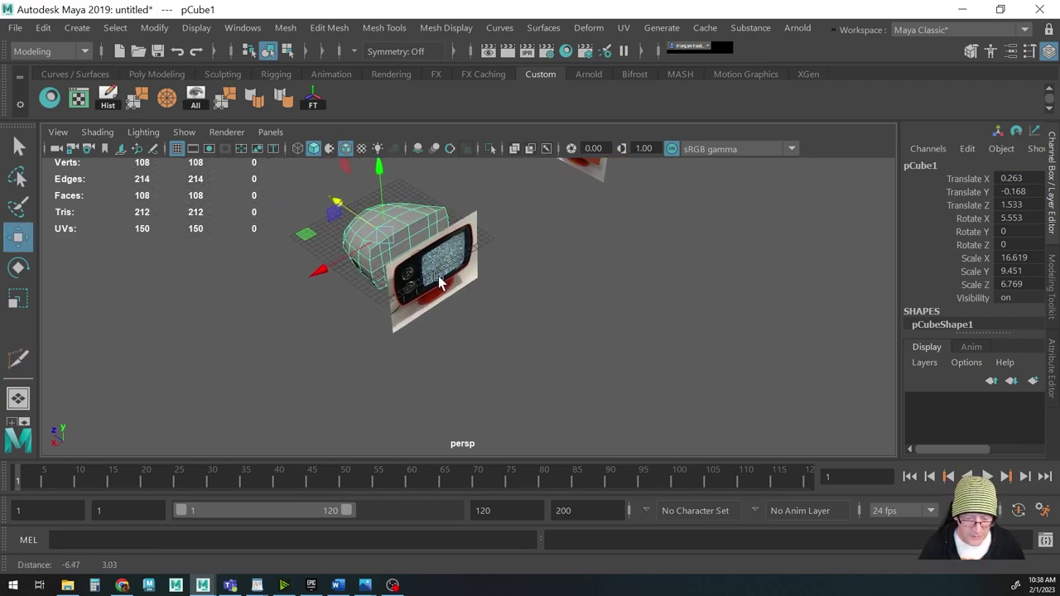
Turn on X-Ray shading in the front view so the reference shows through the shell
{"action": "key", "text": "space"}
{"action": "left_click_drag", "start_coordinate": [444, 294], "coordinate": [439, 325]}
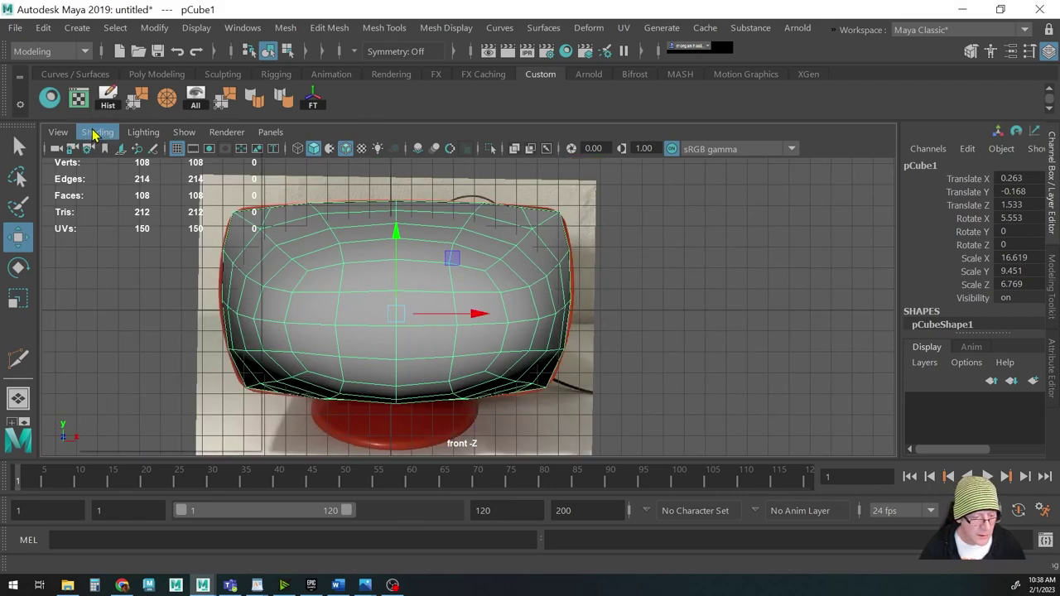
{"action": "left_click", "coordinate": [87, 133]}
{"action": "left_click", "coordinate": [108, 300]}
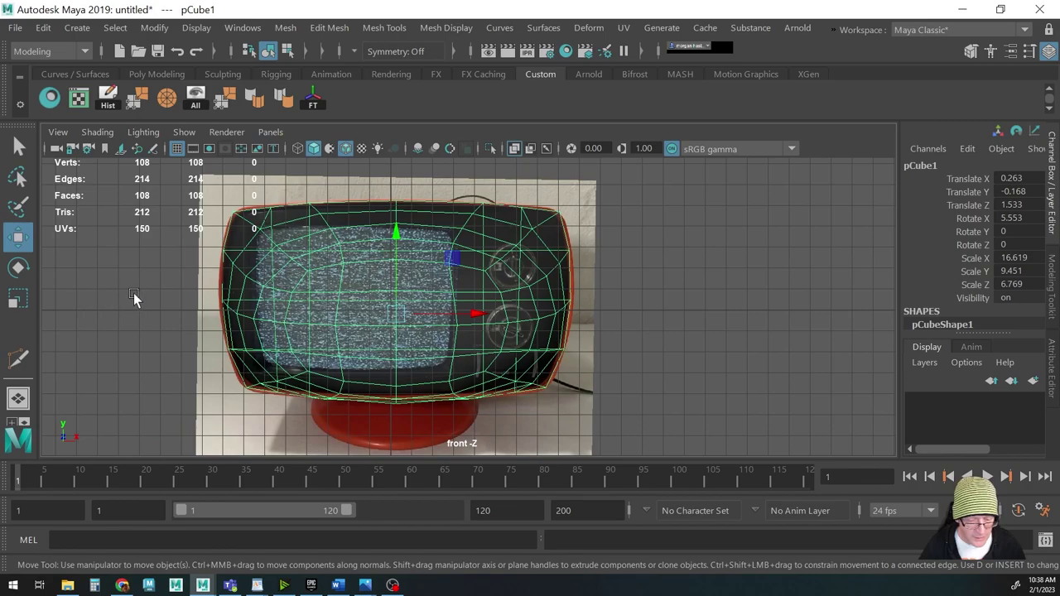
Raise the two new cut vertices beside the upper corners slightly to follow the reference's top edge
{"action": "key", "text": "F8"}
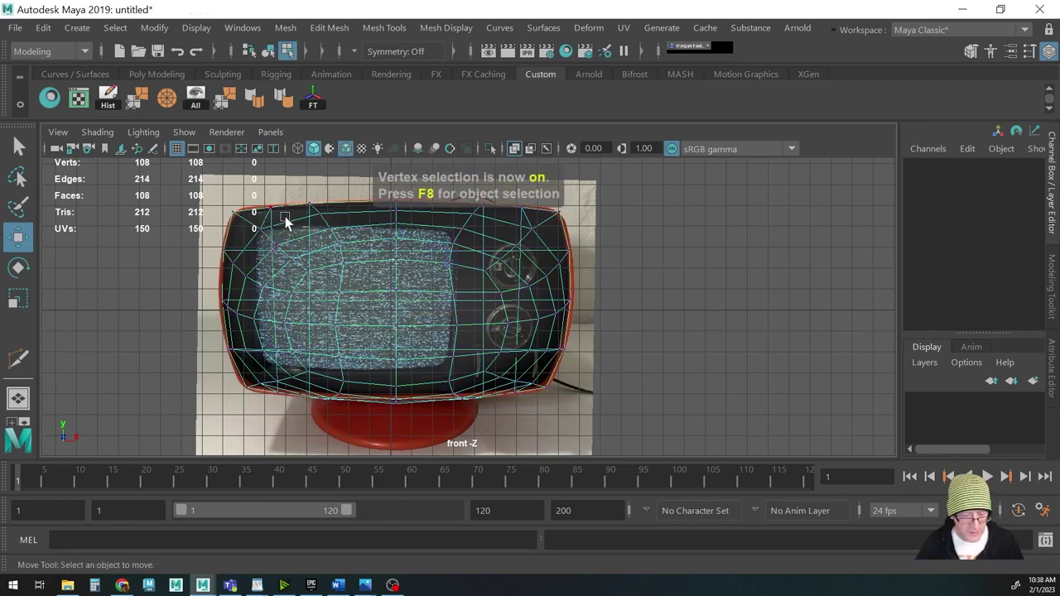
{"action": "middle_click_drag", "start_coordinate": [563, 303], "coordinate": [549, 308], "text": "alt"}
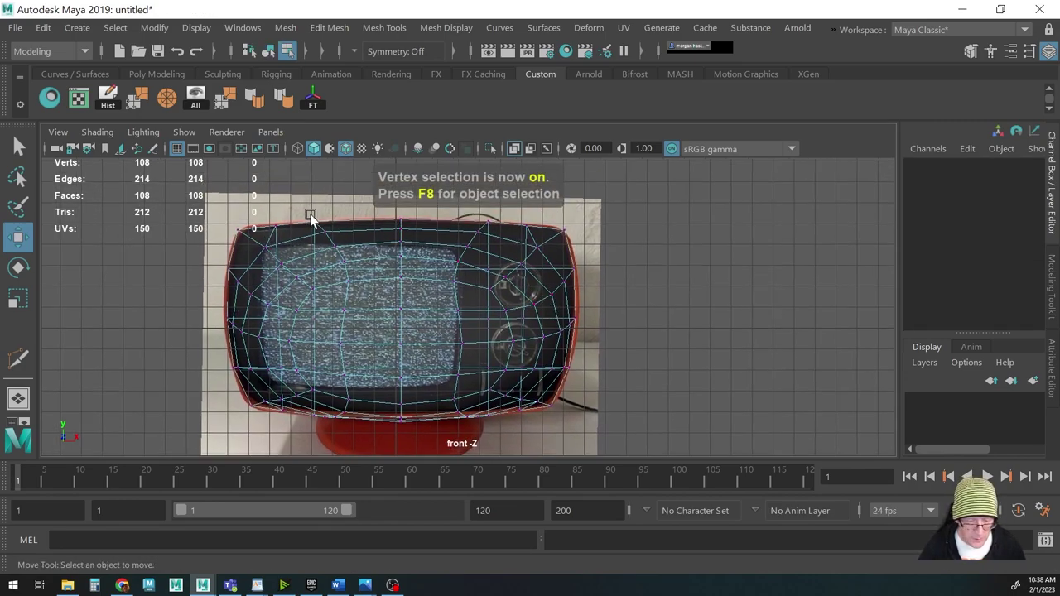
{"action": "left_click", "coordinate": [274, 227]}
{"action": "left_click", "coordinate": [527, 225], "text": "shift"}
{"action": "left_click_drag", "start_coordinate": [399, 214], "coordinate": [404, 199]}
Lower the two upper corner vertices to about Y 4.535 and scale them outward along X by about 1.015
{"action": "left_click", "coordinate": [239, 230]}
{"action": "left_click", "coordinate": [568, 232], "text": "shift"}
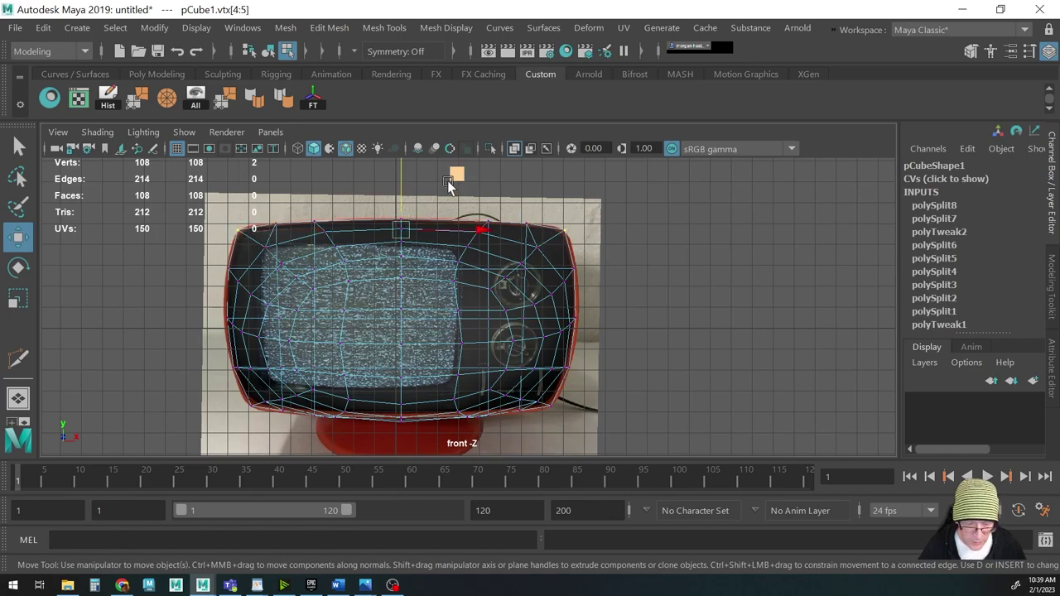
{"action": "left_click_drag", "start_coordinate": [401, 191], "coordinate": [399, 193]}
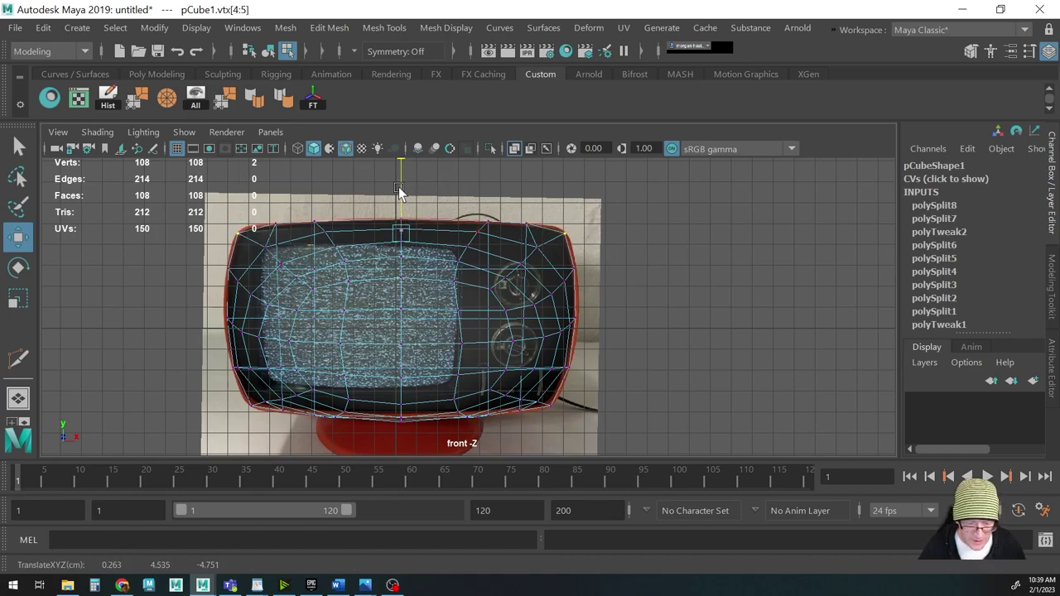
{"action": "key", "text": "r"}
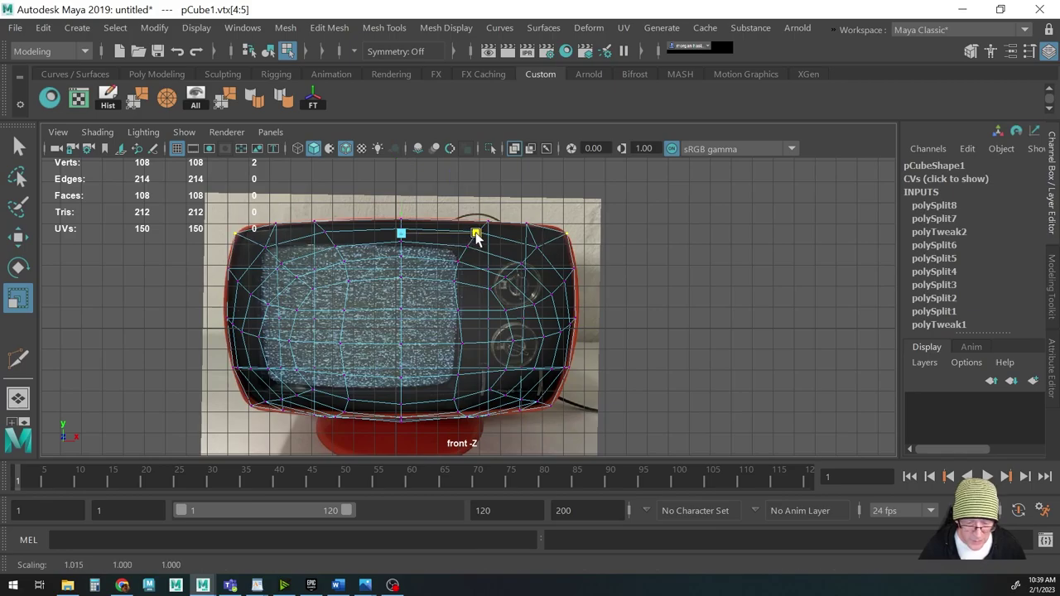
Scale the two lower corner vertices slightly outward along X and raise them a little to fit the reference corners
{"action": "middle_click_drag", "start_coordinate": [461, 303], "coordinate": [445, 281], "text": "alt"}
{"action": "scroll", "coordinate": [445, 282], "scroll_direction": "up", "scroll_amount": 2}
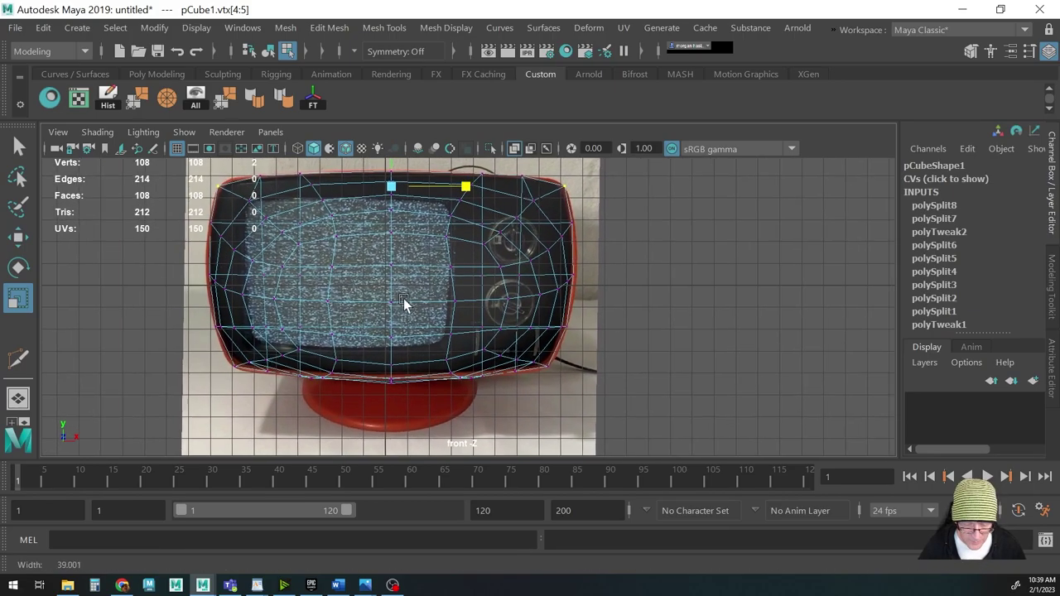
{"action": "scroll", "coordinate": [398, 303], "scroll_direction": "up", "scroll_amount": 2}
{"action": "key", "text": "q"}
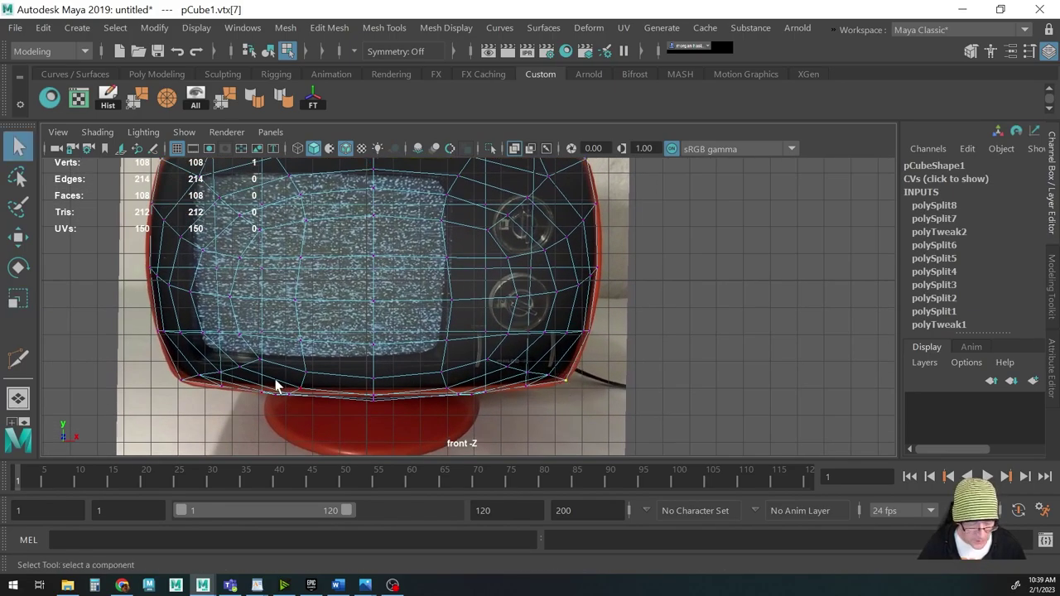
{"action": "left_click", "coordinate": [182, 380], "text": "shift"}
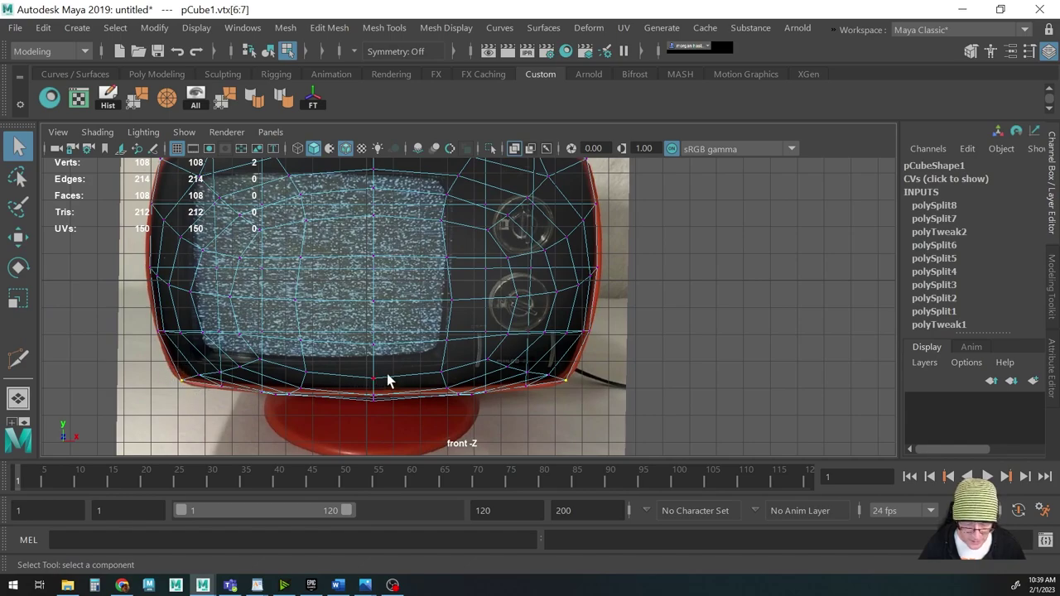
{"action": "key", "text": "r"}
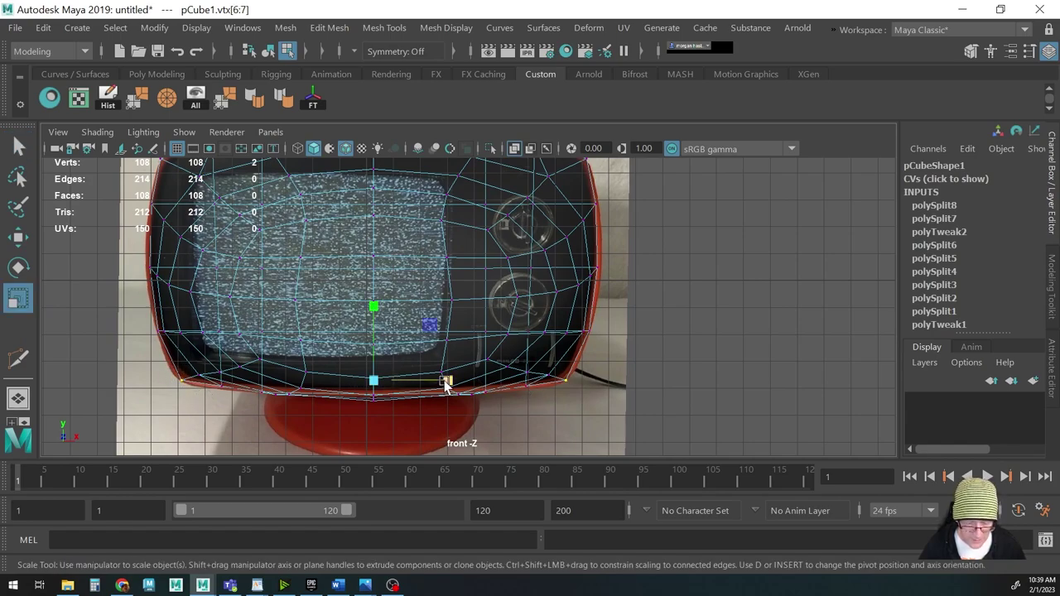
{"action": "left_click_drag", "start_coordinate": [451, 379], "coordinate": [454, 383]}
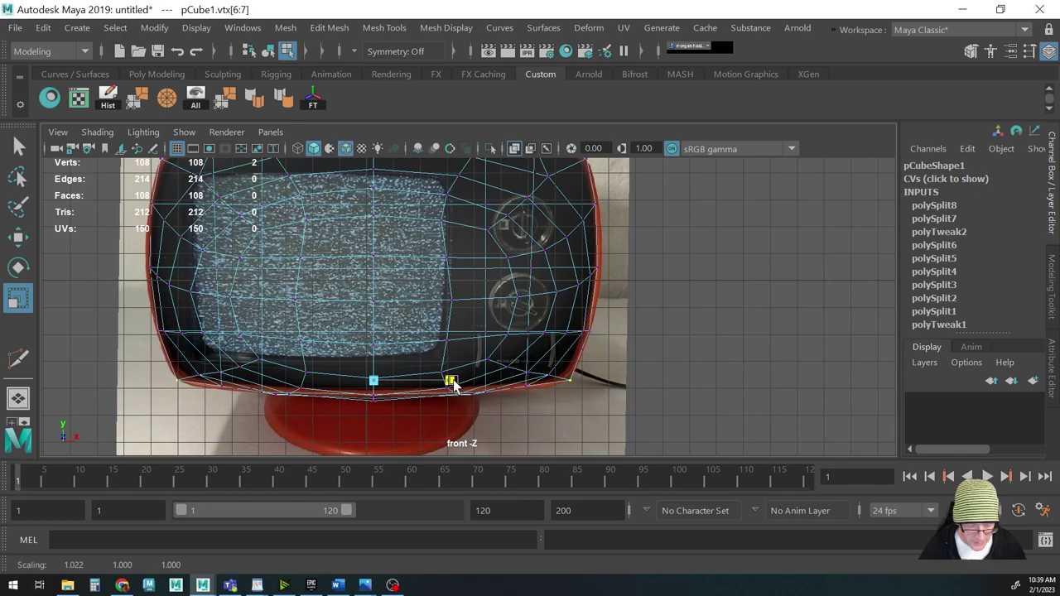
{"action": "key", "text": "w"}
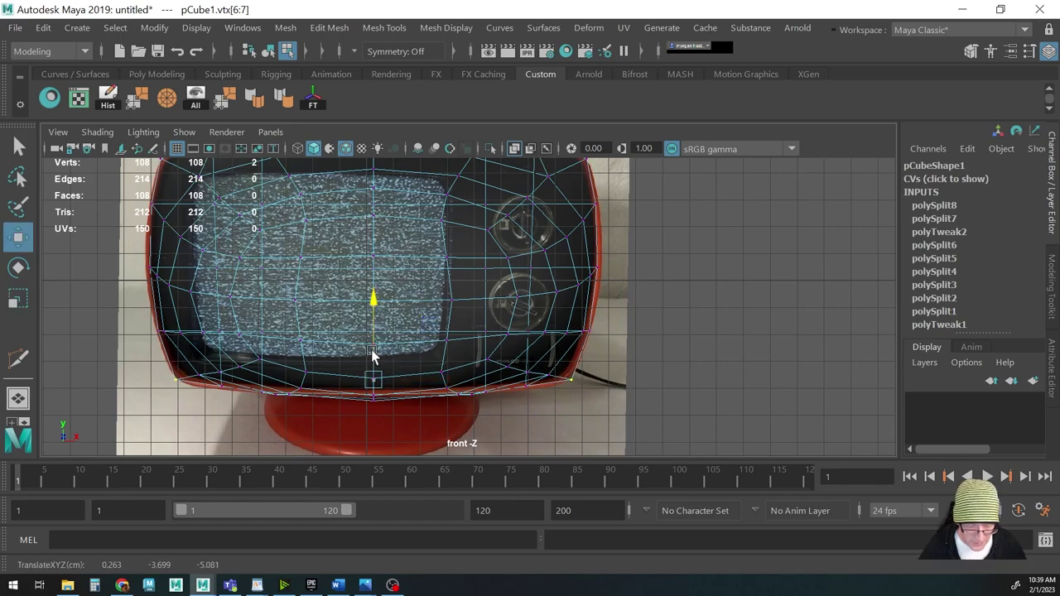
Scale the two cut vertices beside the lower corners outward along X to round the bottom edge to the reference
{"action": "key", "text": "q"}
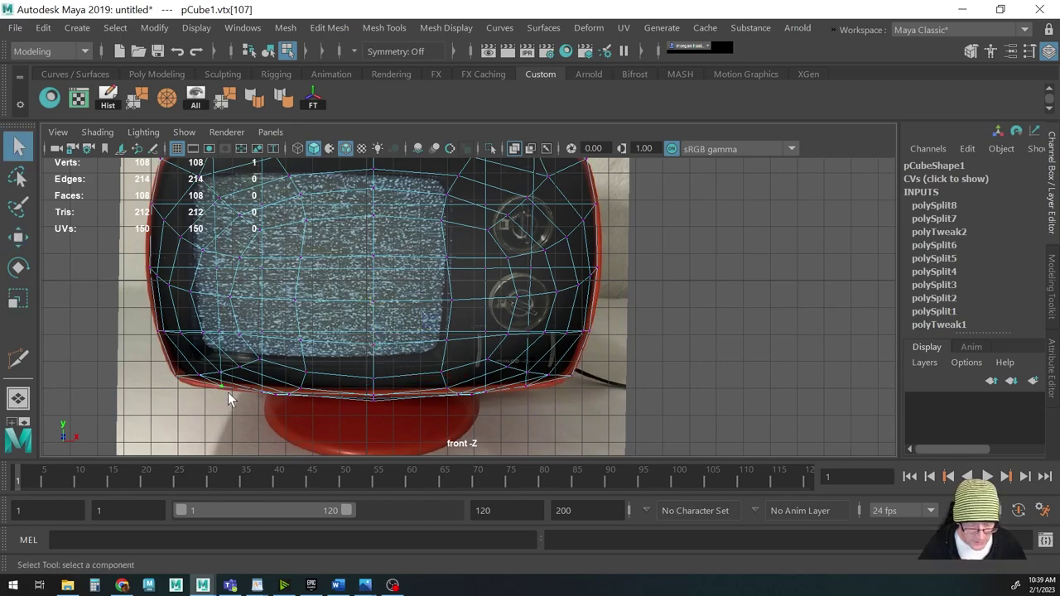
{"action": "left_click_drag", "start_coordinate": [533, 393], "coordinate": [533, 392], "text": "shift"}
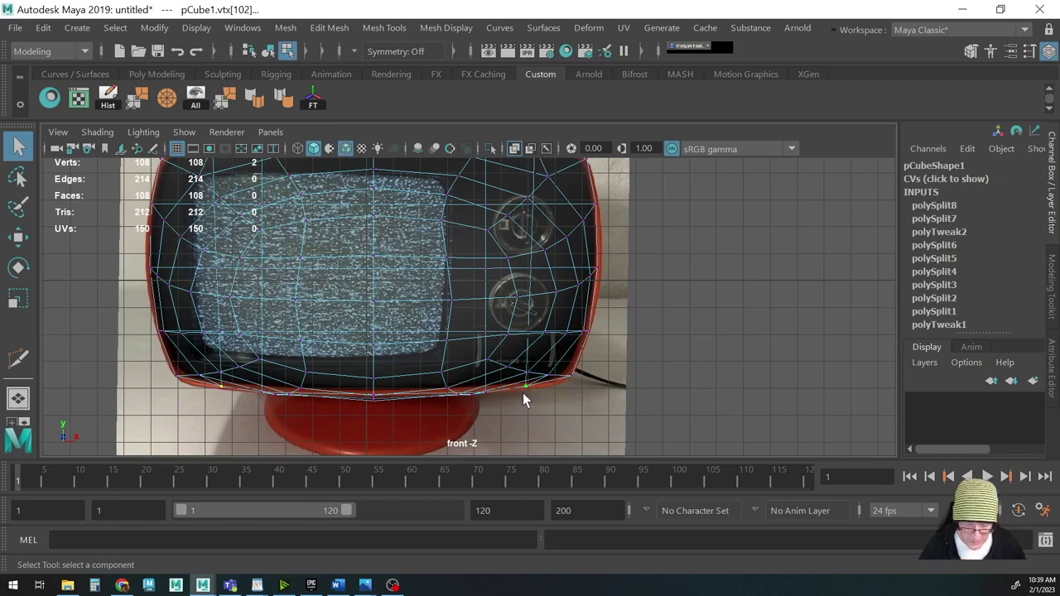
{"action": "key", "text": "r"}
{"action": "mouse_move", "coordinate": [448, 389]}
{"action": "left_mouse_down"}
{"action": "mouse_move", "coordinate": [458, 393]}
{"action": "mouse_move", "coordinate": [450, 387]}
{"action": "left_mouse_up"}
{"action": "middle_click_drag", "start_coordinate": [496, 359], "coordinate": [498, 386], "text": "alt"}
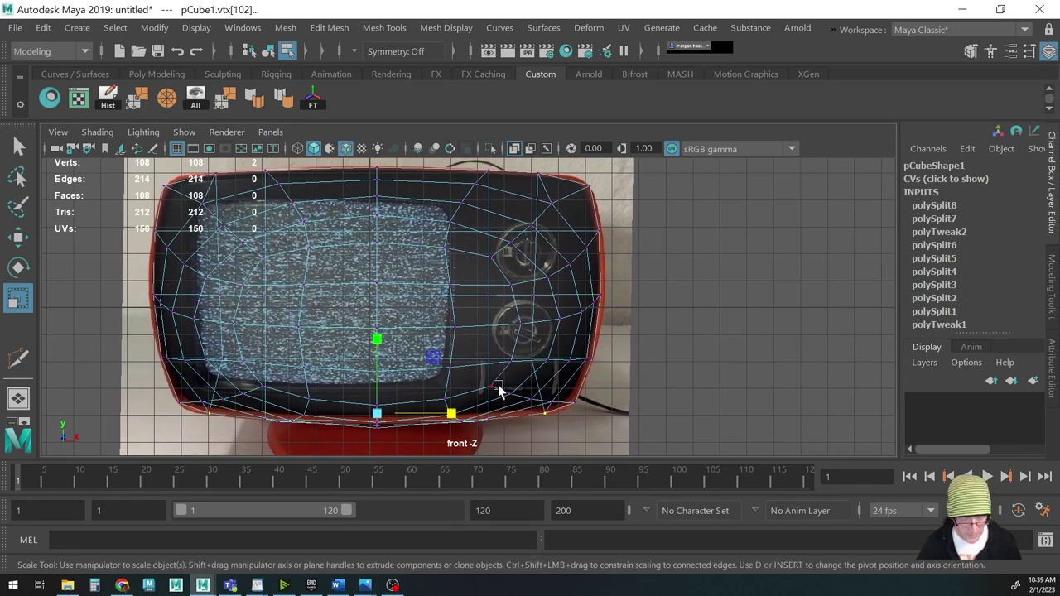
Return the shell to object selection and switch to the perspective view
{"action": "key", "text": "F8"}
{"action": "middle_click_drag", "start_coordinate": [517, 340], "coordinate": [517, 318], "text": "alt"}
{"action": "right_click_drag", "start_coordinate": [448, 329], "coordinate": [330, 330], "text": "alt"}
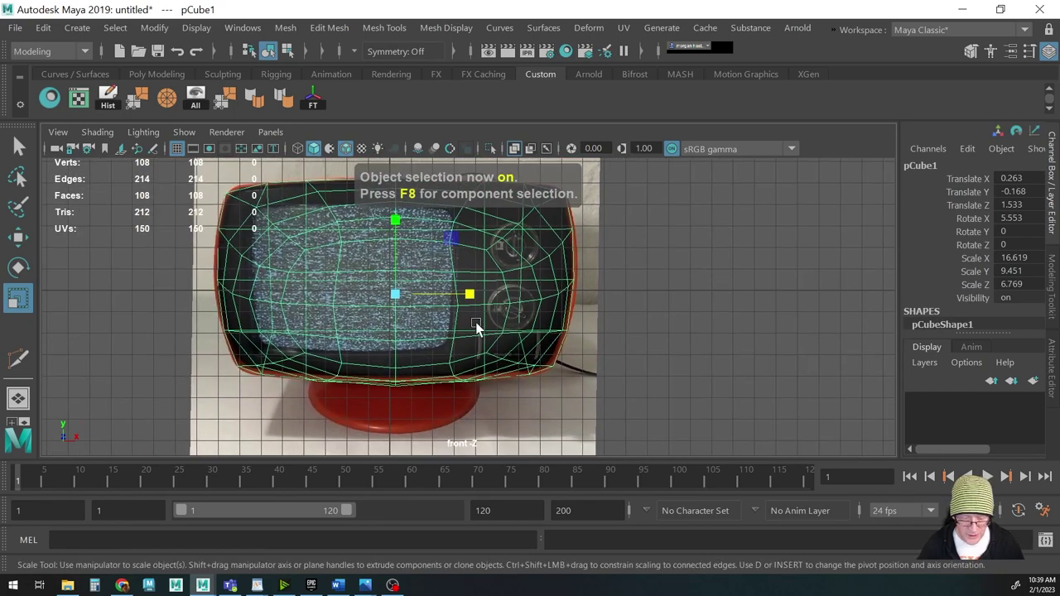
{"action": "key", "text": "space"}
{"action": "left_click_drag", "start_coordinate": [476, 324], "coordinate": [467, 280]}
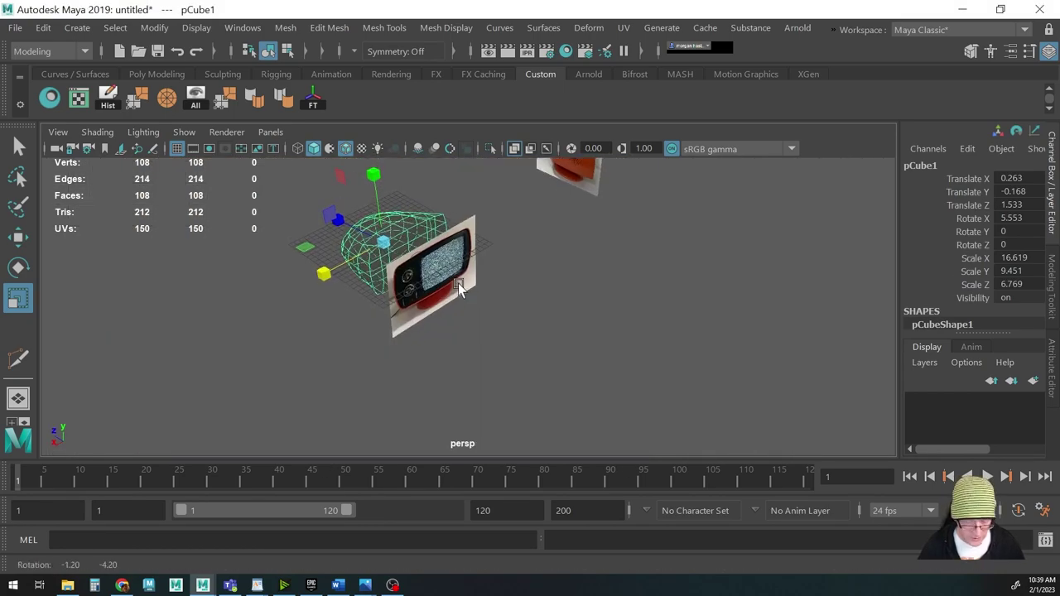
{"action": "key", "text": "F8"}
{"action": "key", "text": "F8"}
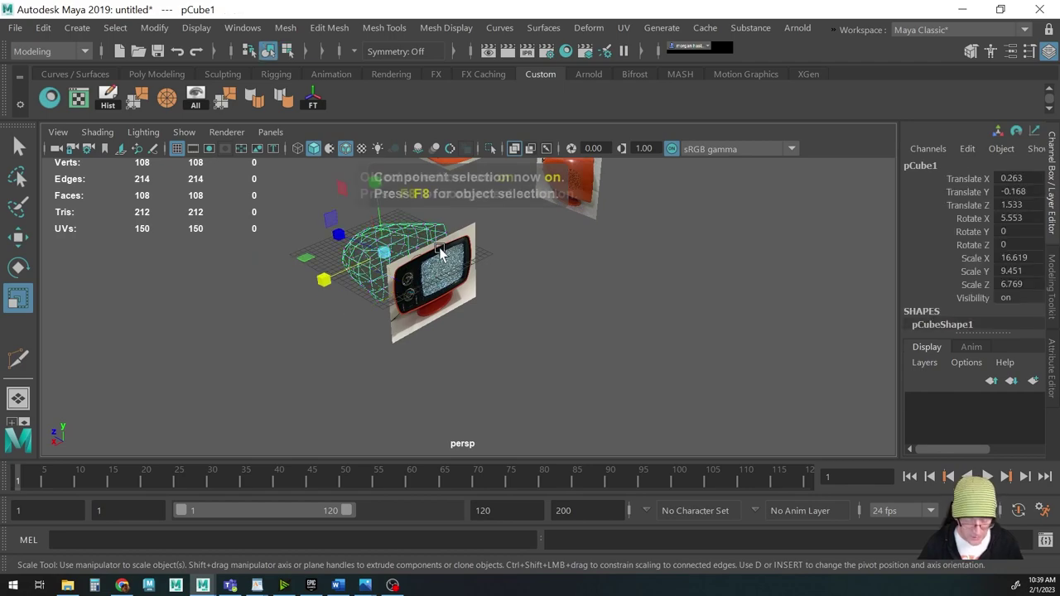
Turn off X-Ray shading in the perspective view and move the shell along Z to about -40.831, past the front image plane
{"action": "left_click", "coordinate": [97, 132]}
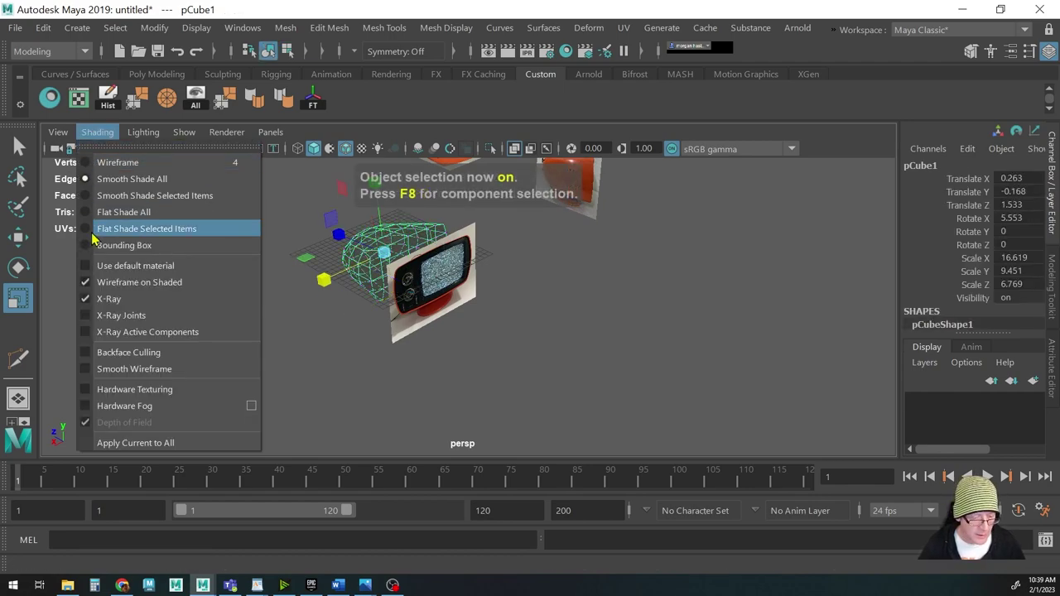
{"action": "left_click", "coordinate": [104, 298]}
{"action": "key", "text": "w"}
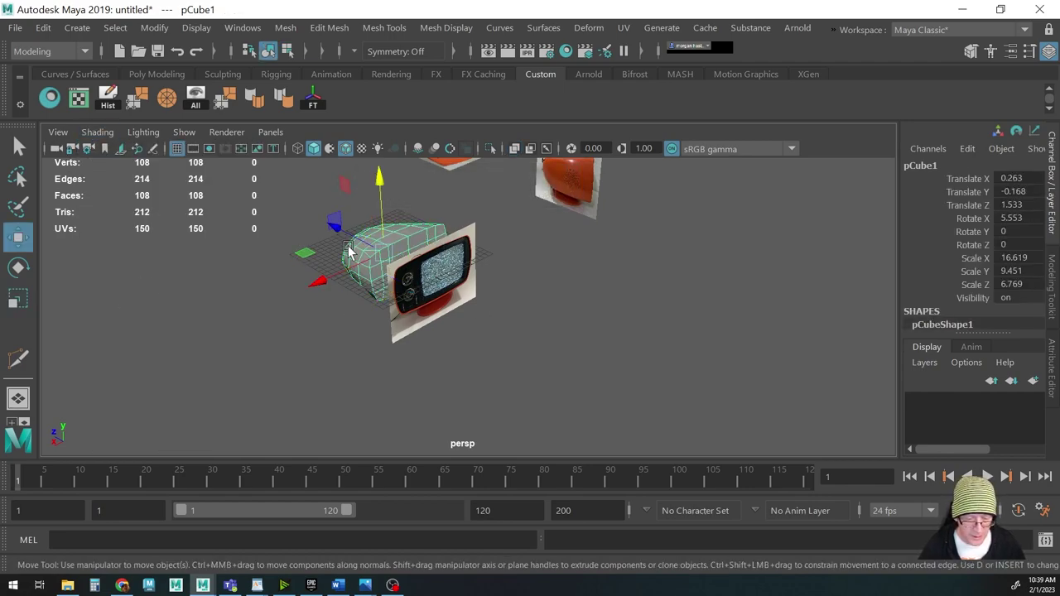
{"action": "left_click_drag", "start_coordinate": [338, 234], "coordinate": [372, 290]}
{"action": "right_click_drag", "start_coordinate": [357, 294], "coordinate": [660, 293], "text": "alt"}
{"action": "middle_click_drag", "start_coordinate": [701, 312], "coordinate": [679, 298], "text": "alt"}
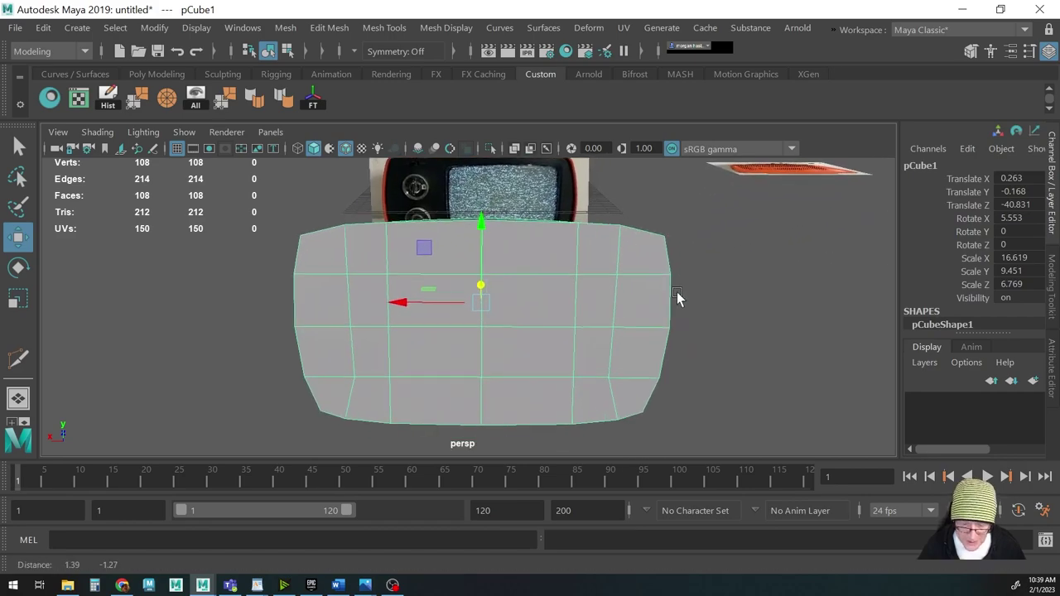
{"action": "left_click_drag", "start_coordinate": [402, 320], "coordinate": [497, 332], "text": "alt"}
{"action": "right_click_drag", "start_coordinate": [498, 331], "coordinate": [332, 310], "text": "alt"}
{"action": "left_click_drag", "start_coordinate": [331, 310], "coordinate": [473, 330], "text": "alt"}
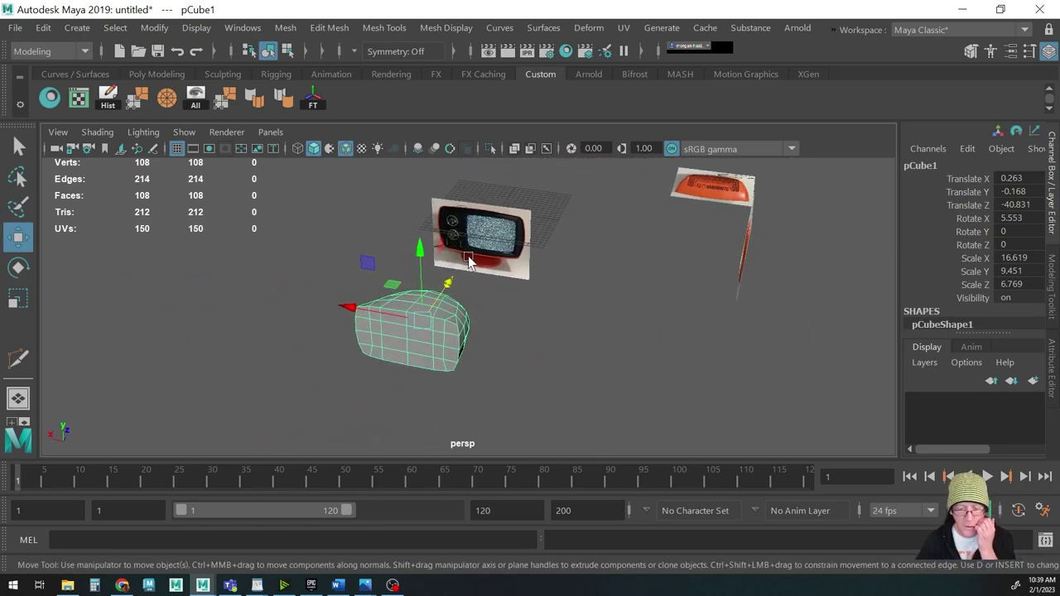
Try to mirror the front image plane with a negative X scale of about -1.83, and undo the change
{"action": "left_click", "coordinate": [453, 214]}
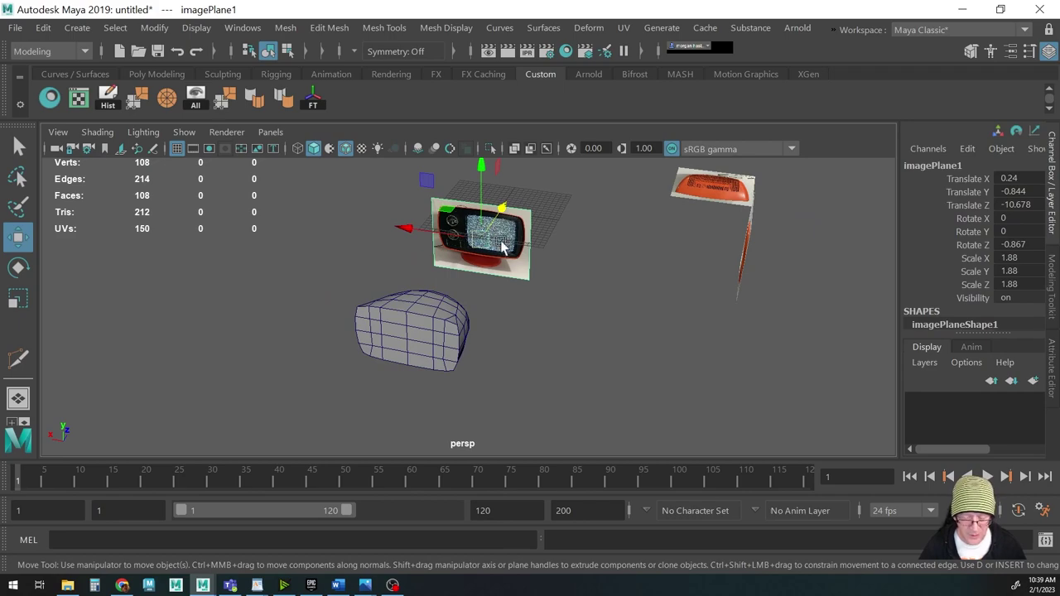
{"action": "key", "text": "r"}
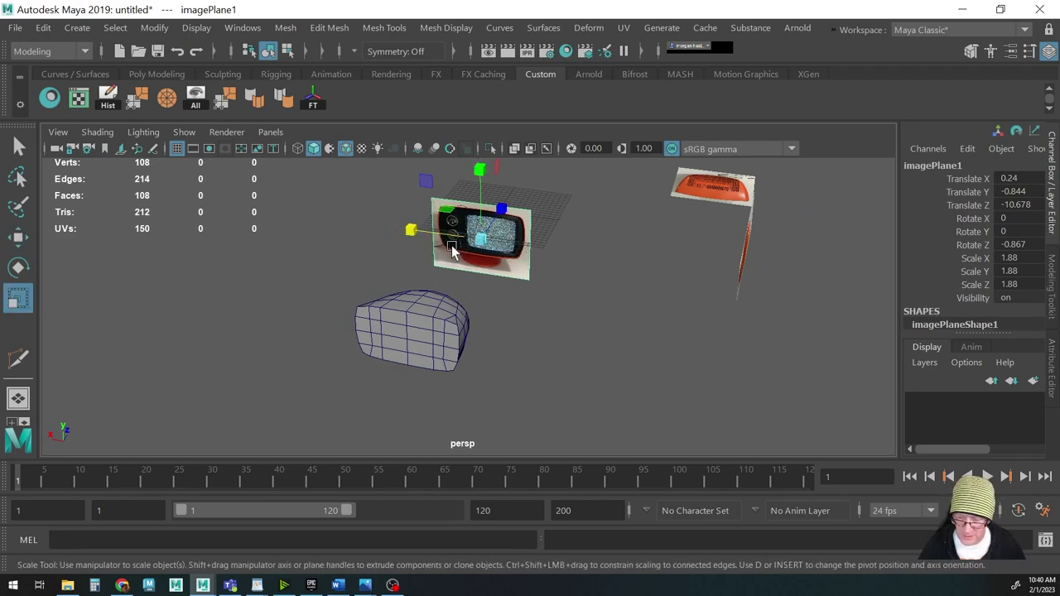
{"action": "left_click_drag", "start_coordinate": [410, 245], "coordinate": [558, 248]}
{"action": "key", "text": "ctrl+z"}
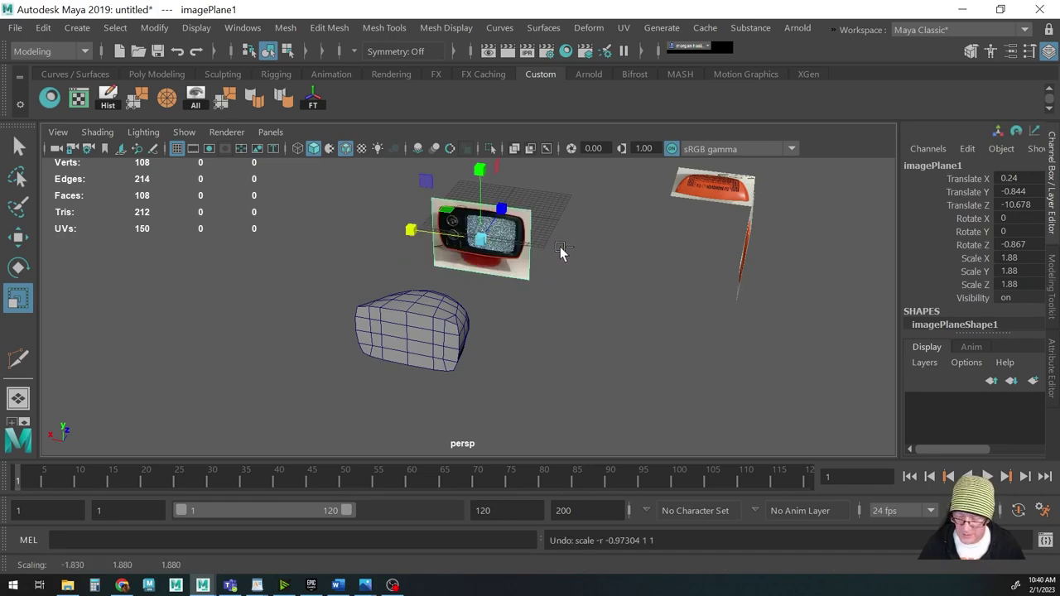
{"action": "key", "text": "q"}
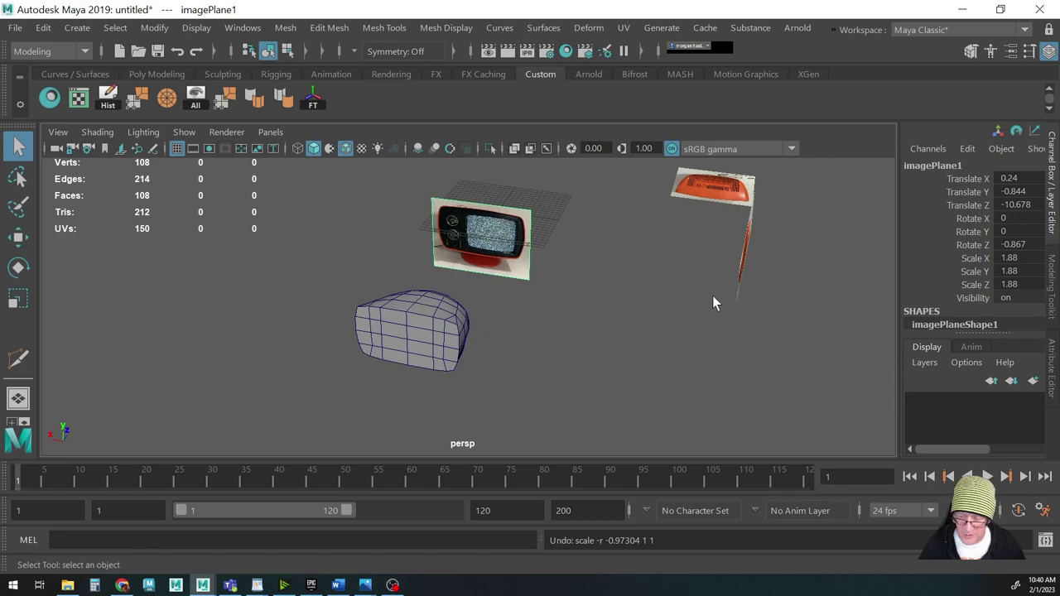
Mirror the front image plane by setting its Scale X to -1.88
{"action": "double_click", "coordinate": [1007, 259]}
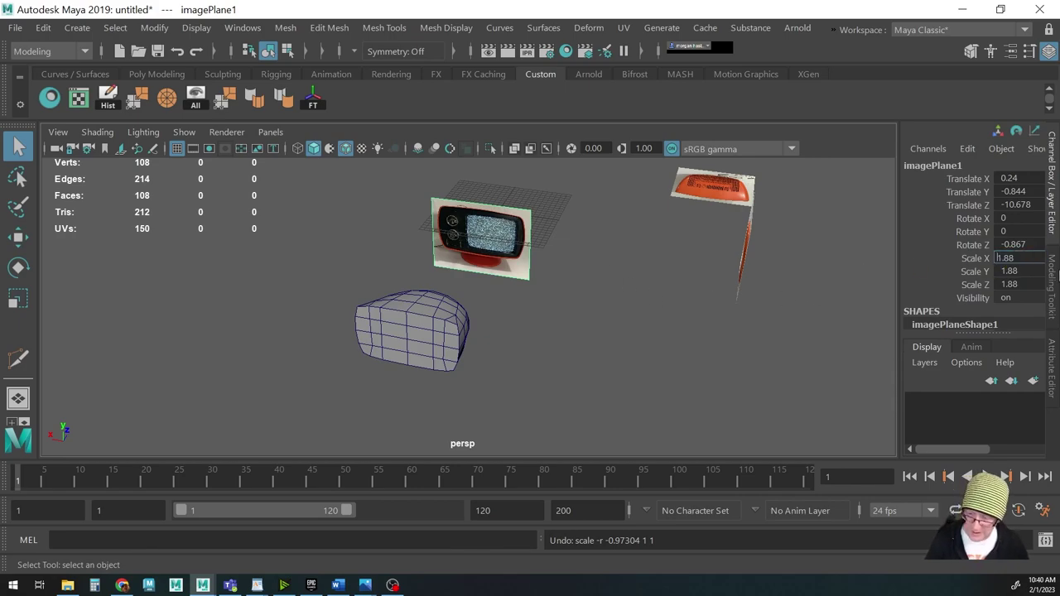
{"action": "key", "text": "Return"}
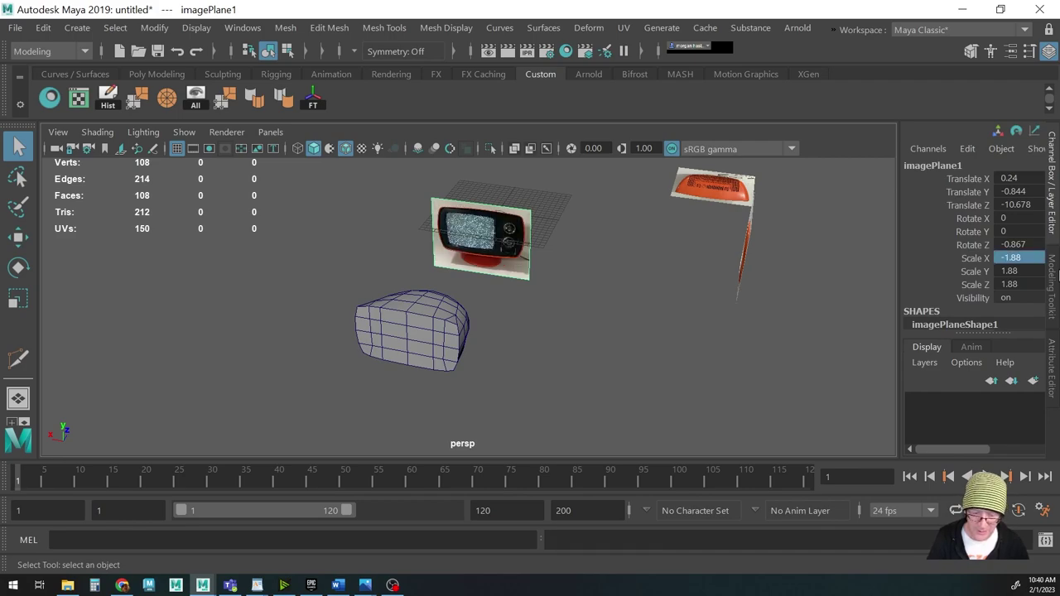
Move the top image plane to the shell, at about 1.727 in X and -41.411 in Z
{"action": "left_click_drag", "start_coordinate": [546, 331], "coordinate": [621, 318], "text": "alt"}
{"action": "left_click", "coordinate": [495, 318]}
{"action": "left_click_drag", "start_coordinate": [495, 319], "coordinate": [482, 350], "text": "alt"}
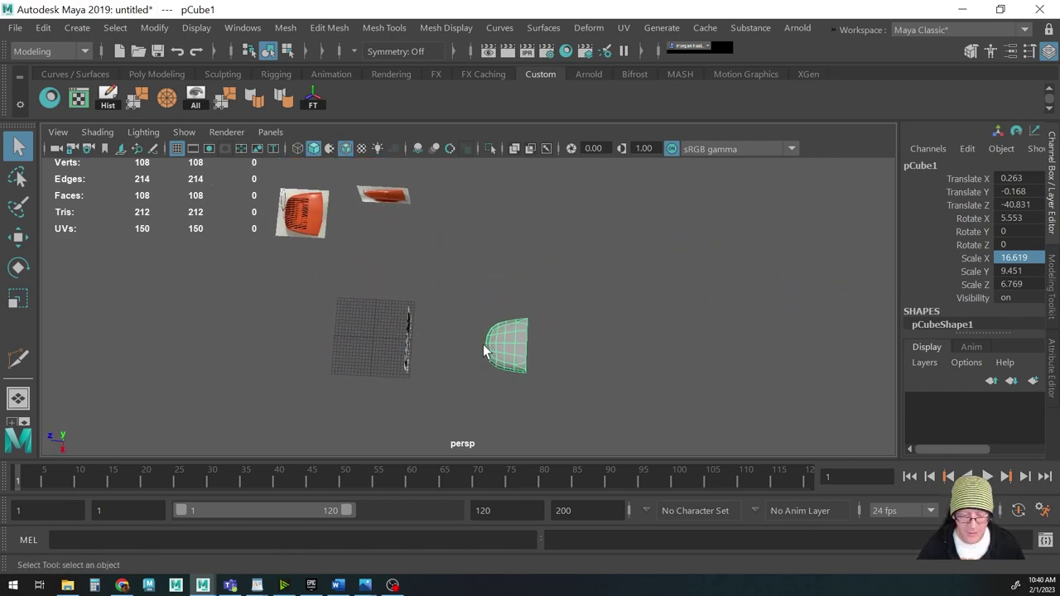
{"action": "left_click", "coordinate": [303, 219]}
{"action": "key", "text": "w"}
{"action": "middle_click_drag", "start_coordinate": [239, 264], "coordinate": [464, 410]}
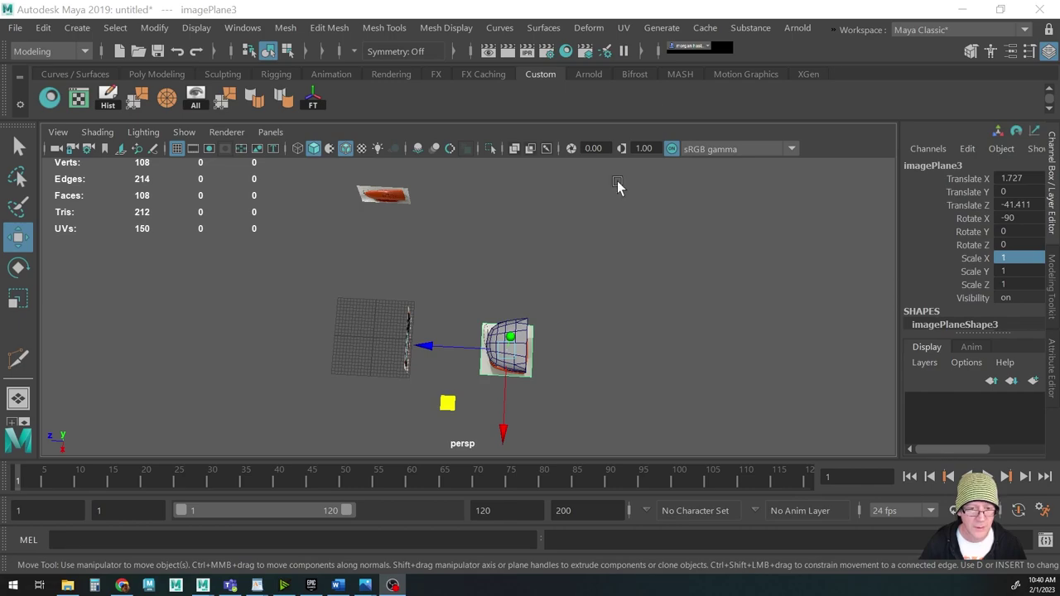
Lower the top image plane beneath the shell, to about X -0.431, Y -6.043, Z -41.586
{"action": "left_click_drag", "start_coordinate": [618, 317], "coordinate": [563, 296], "text": "alt"}
{"action": "left_click_drag", "start_coordinate": [537, 348], "coordinate": [466, 321], "text": "alt"}
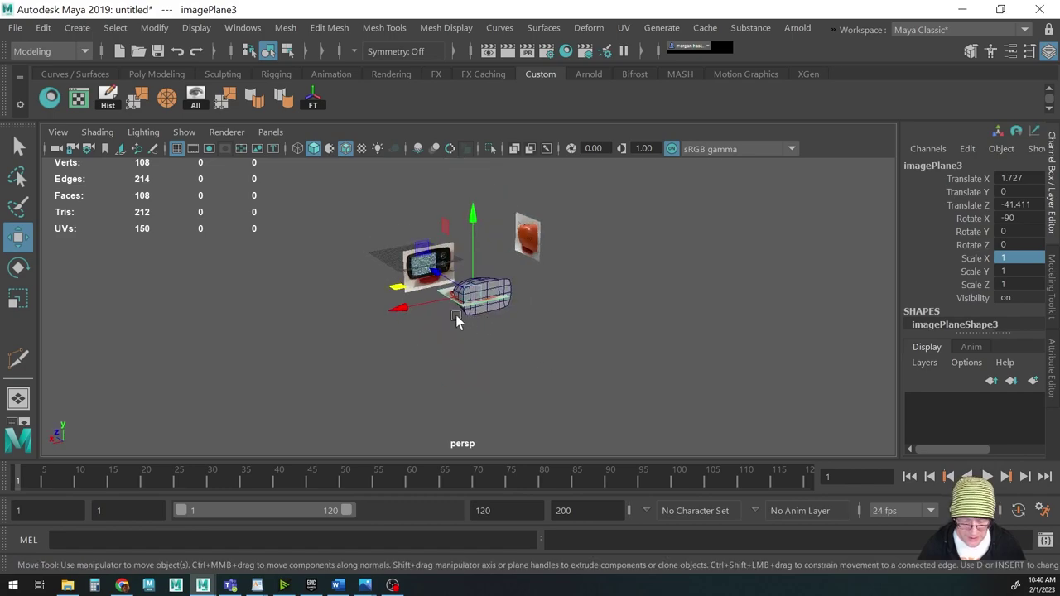
{"action": "right_click_drag", "start_coordinate": [467, 317], "coordinate": [757, 315], "text": "alt"}
{"action": "left_click_drag", "start_coordinate": [480, 234], "coordinate": [426, 307]}
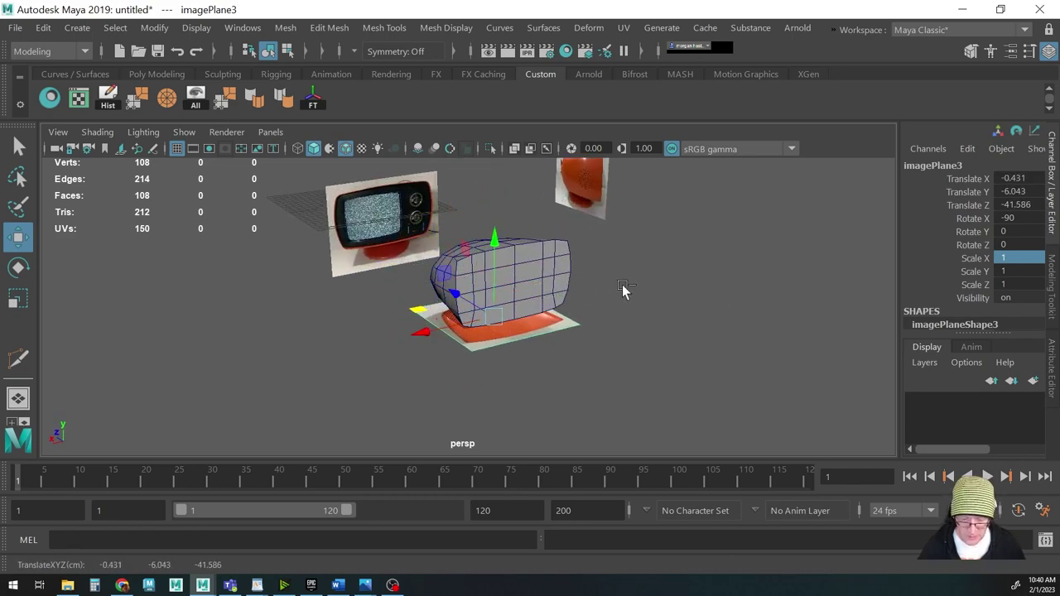
Switch to the top view, frame the image plane and turn on X-Ray shading
{"action": "key", "text": "space"}
{"action": "left_click_drag", "start_coordinate": [572, 290], "coordinate": [549, 279]}
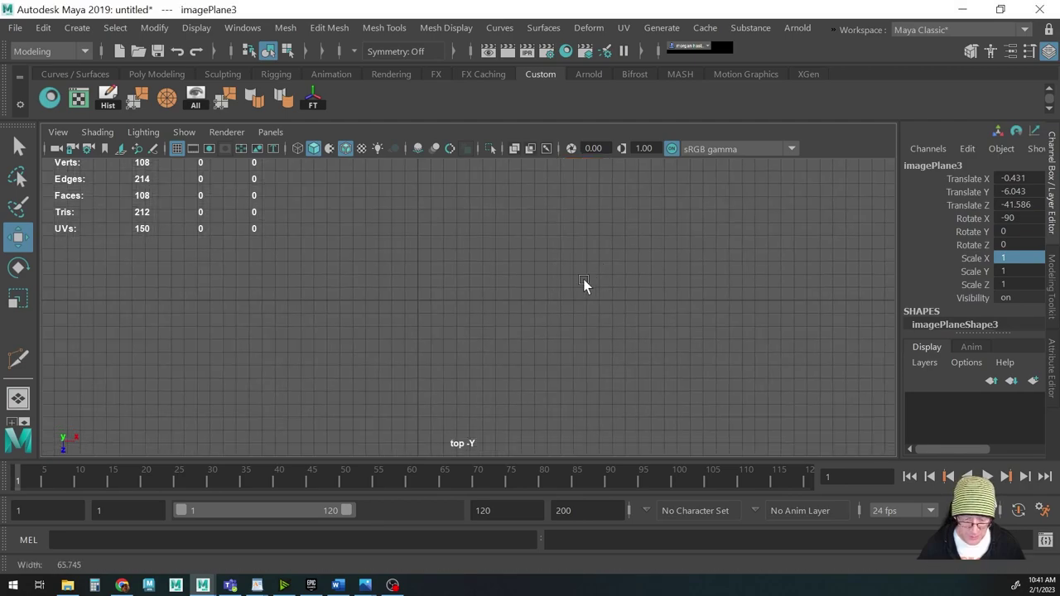
{"action": "key", "text": "f"}
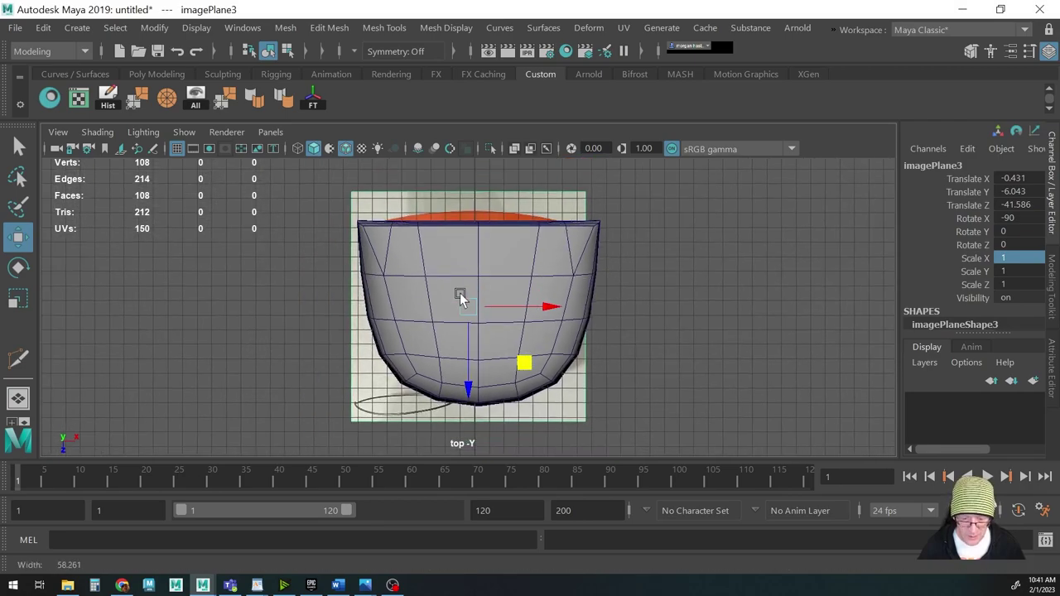
{"action": "left_click", "coordinate": [99, 134]}
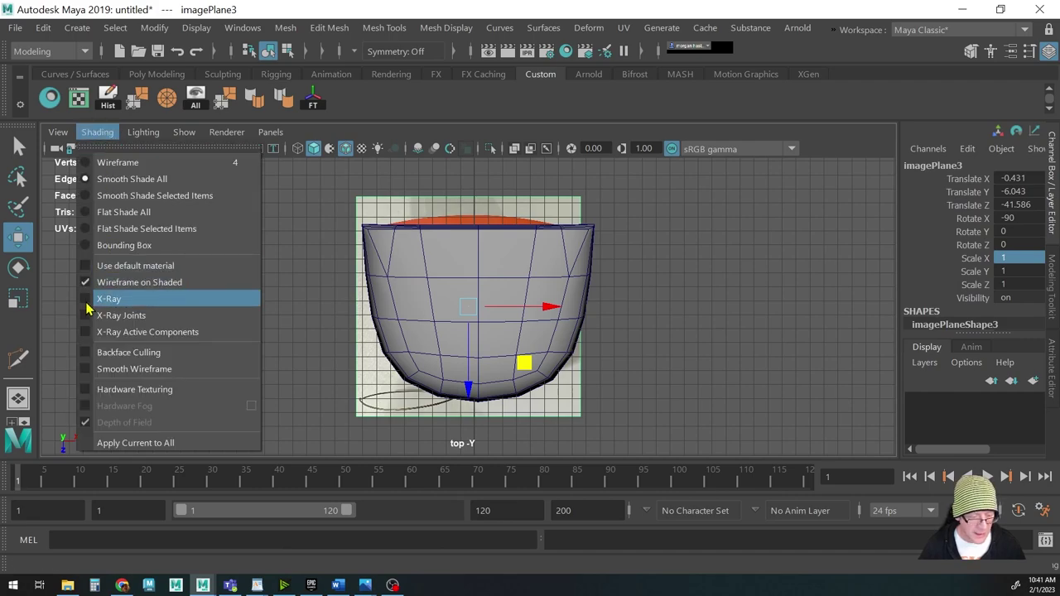
{"action": "left_click", "coordinate": [109, 299]}
Align the top image plane with the shell at about X 0.239, Z -41.375, scaling it to 1.13 in X and 1.113 in Y and Z
{"action": "middle_click_drag", "start_coordinate": [363, 271], "coordinate": [307, 274], "text": "alt"}
{"action": "right_click_drag", "start_coordinate": [307, 274], "coordinate": [389, 283], "text": "alt"}
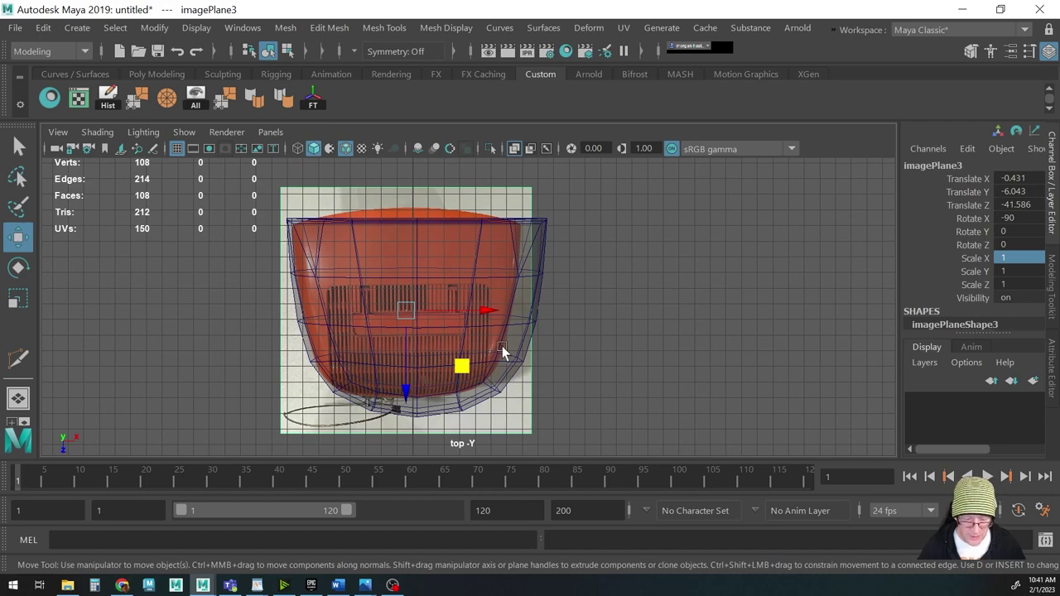
{"action": "mouse_move", "coordinate": [463, 364]}
{"action": "middle_mouse_down"}
{"action": "mouse_move", "coordinate": [472, 379]}
{"action": "mouse_move", "coordinate": [466, 347]}
{"action": "middle_mouse_up"}
{"action": "key", "text": "r"}
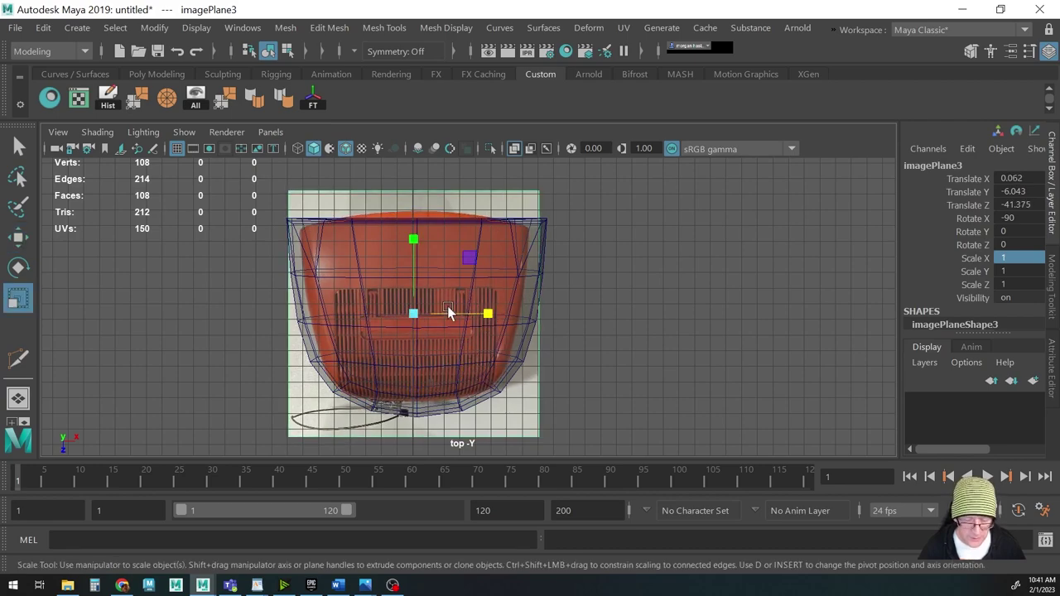
{"action": "left_click_drag", "start_coordinate": [414, 312], "coordinate": [450, 314]}
{"action": "key", "text": "w"}
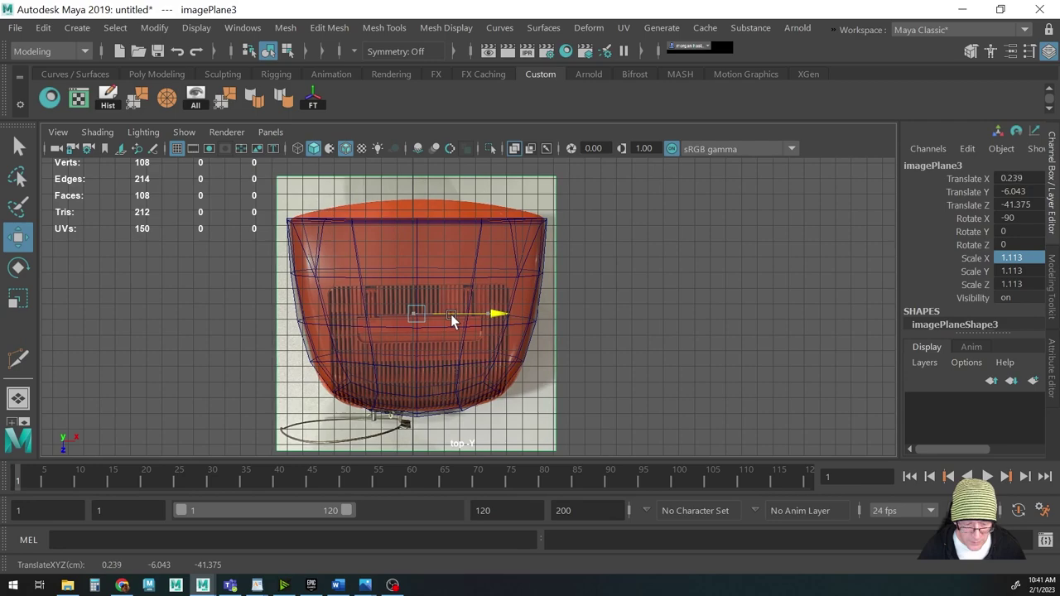
{"action": "key", "text": "r"}
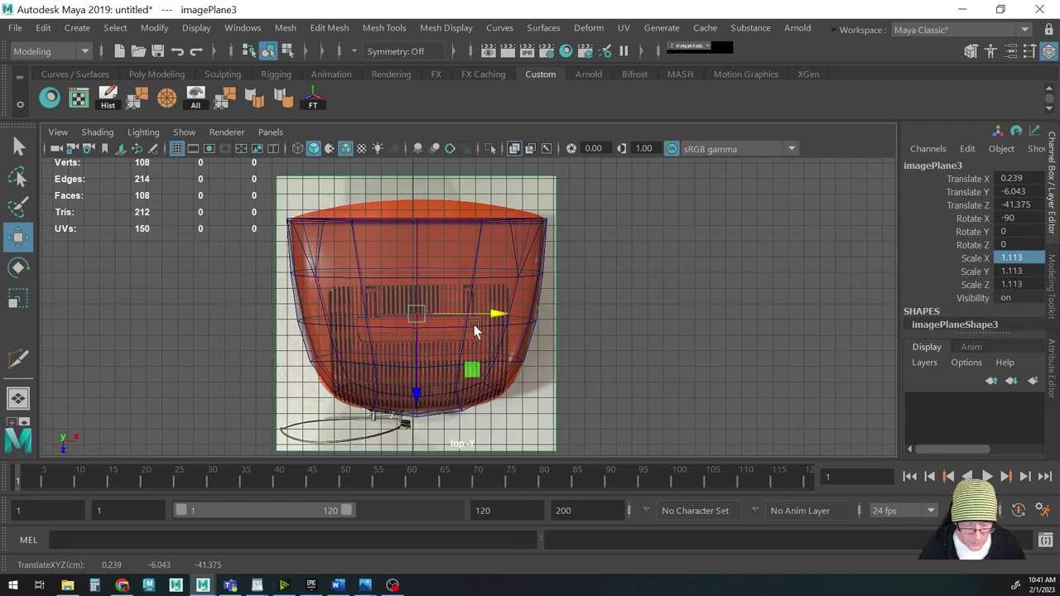
{"action": "left_click_drag", "start_coordinate": [492, 316], "coordinate": [494, 316]}
{"action": "scroll", "coordinate": [497, 367], "scroll_direction": "up", "scroll_amount": 4}
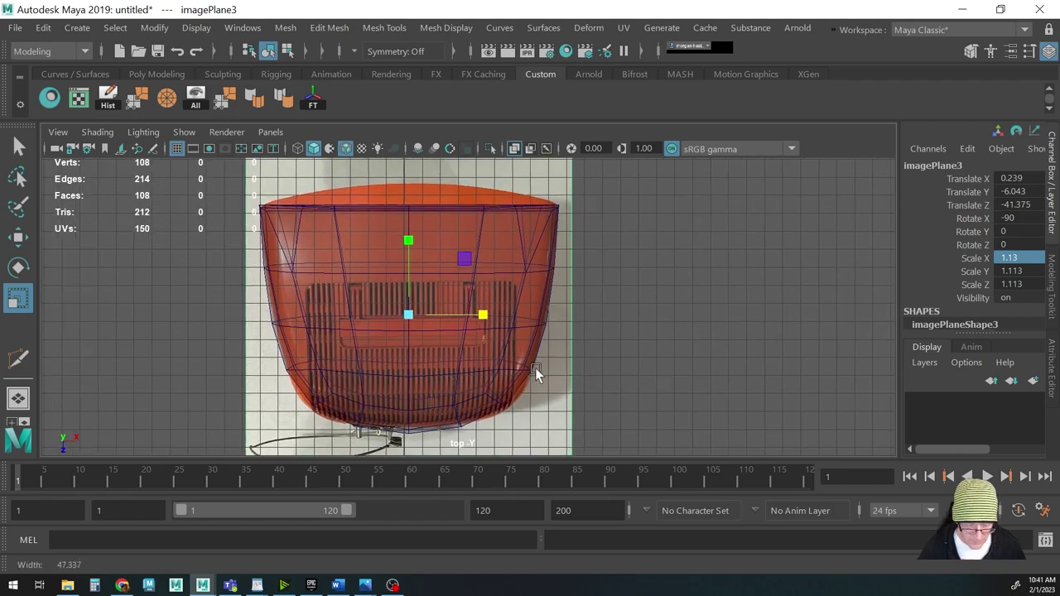
Select all vertices along the shell's front edge and scale them slightly inward along X to fit the top reference
{"action": "middle_click_drag", "start_coordinate": [533, 377], "coordinate": [554, 351], "text": "alt"}
{"action": "left_click", "coordinate": [482, 342]}
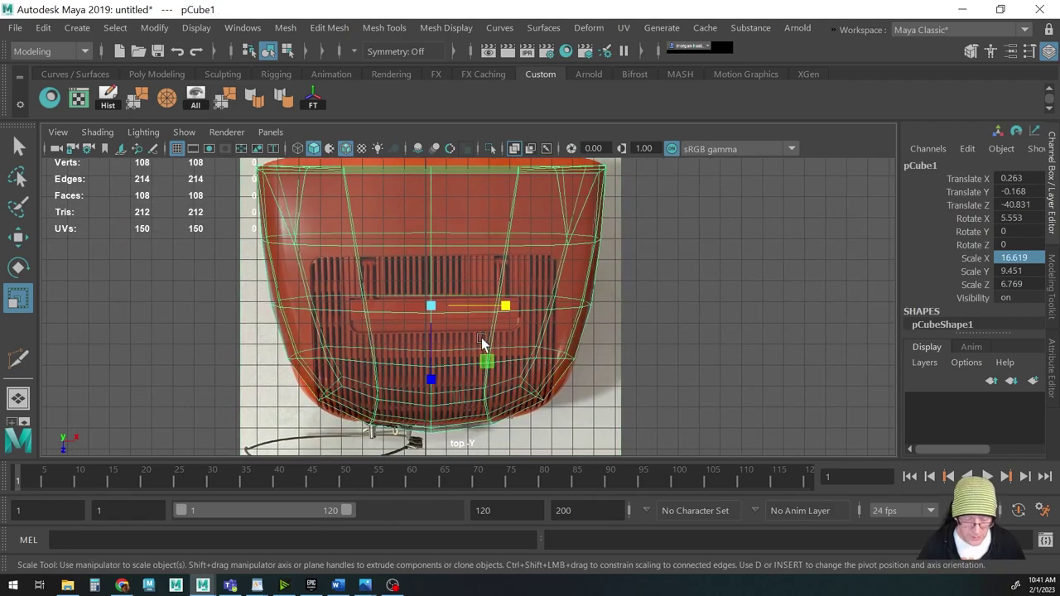
{"action": "scroll", "coordinate": [539, 339], "scroll_direction": "down", "scroll_amount": 2}
{"action": "scroll", "coordinate": [563, 326], "scroll_direction": "down", "scroll_amount": 1}
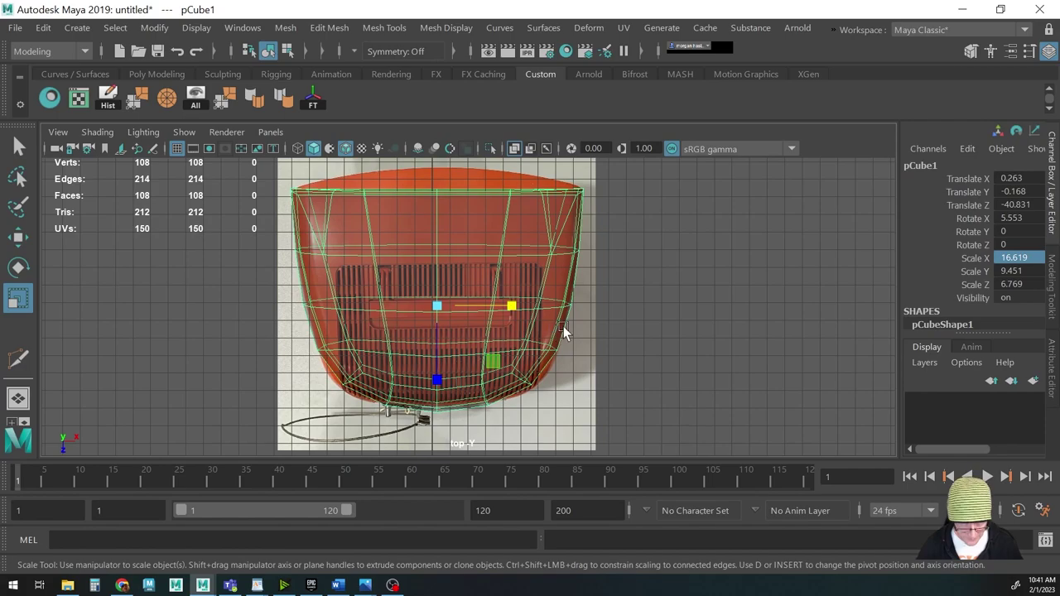
{"action": "key", "text": "F9"}
{"action": "middle_click_drag", "start_coordinate": [511, 296], "coordinate": [522, 334], "text": "alt"}
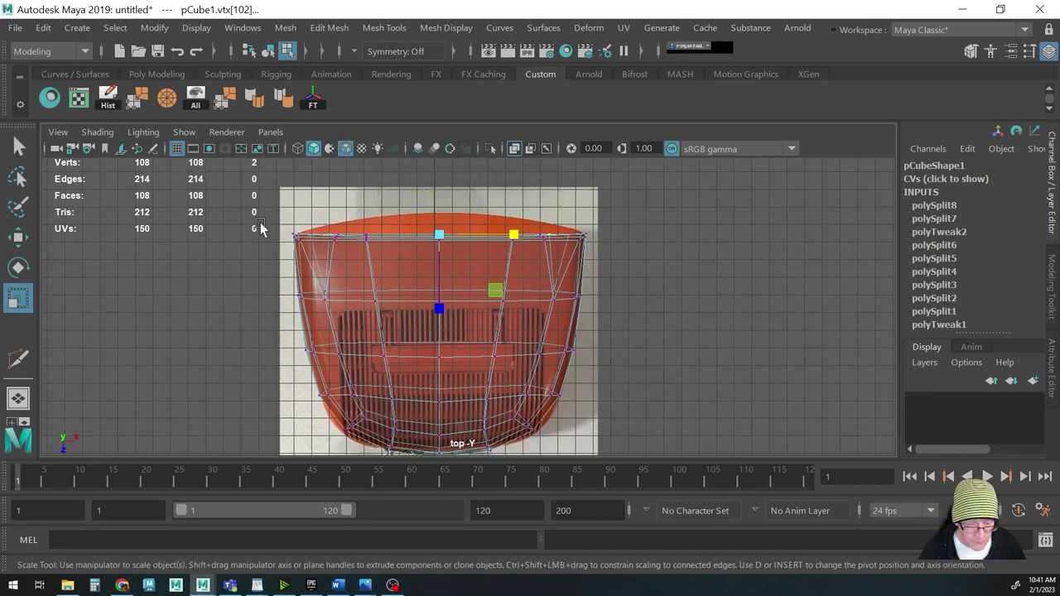
{"action": "left_click_drag", "start_coordinate": [265, 212], "coordinate": [638, 255]}
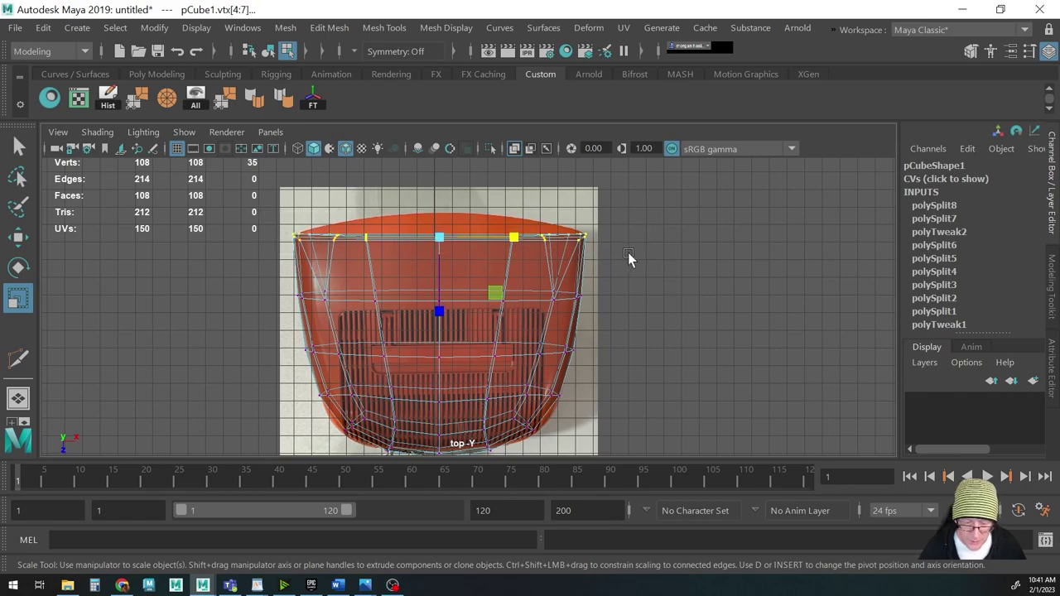
{"action": "left_click_drag", "start_coordinate": [515, 233], "coordinate": [512, 234]}
Scale the vertices at both rear corners slightly outward along X to match the reference's rounded back
{"action": "middle_click_drag", "start_coordinate": [532, 293], "coordinate": [519, 221], "text": "alt"}
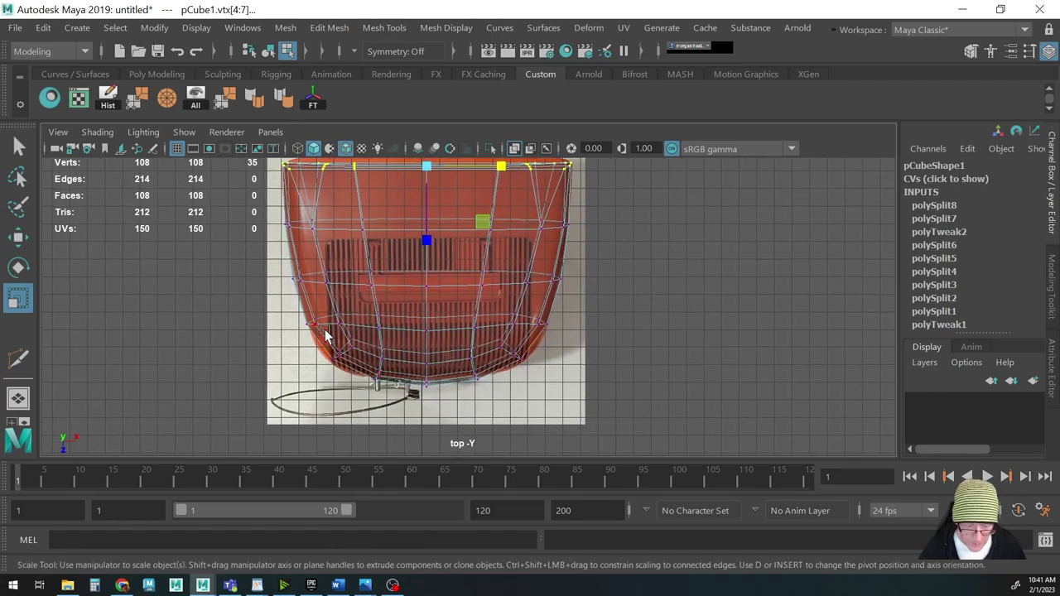
{"action": "left_click_drag", "start_coordinate": [323, 340], "coordinate": [364, 374]}
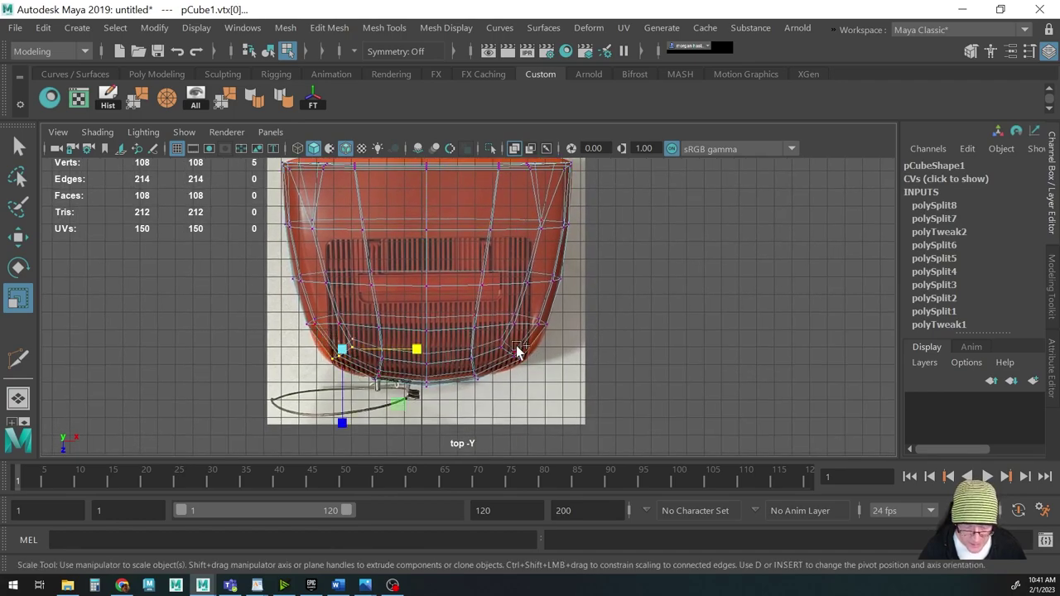
{"action": "mouse_move", "coordinate": [495, 336]}
{"action": "left_mouse_down", "text": "shift"}
{"action": "mouse_move", "coordinate": [534, 375]}
{"action": "mouse_move", "coordinate": [502, 352]}
{"action": "left_mouse_up", "text": "shift"}
{"action": "key", "text": "q"}
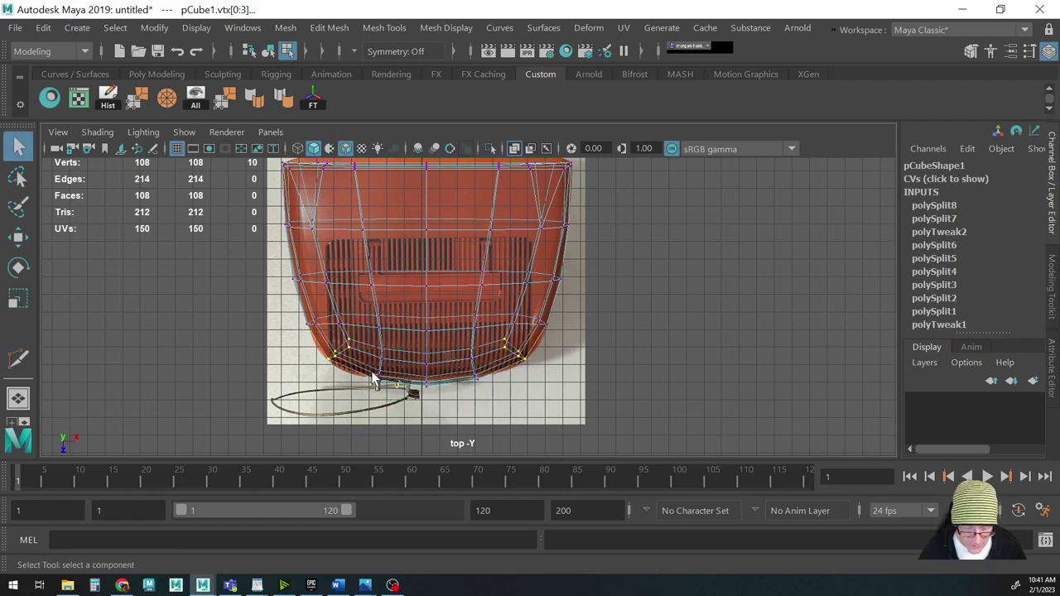
Move the middle rear vertices slightly toward the front along Z to fit the reference, and select the centre rear column
{"action": "left_click_drag", "start_coordinate": [368, 341], "coordinate": [485, 398]}
{"action": "key", "text": "w"}
{"action": "left_click_drag", "start_coordinate": [424, 412], "coordinate": [424, 405]}
{"action": "key", "text": "q"}
{"action": "left_click_drag", "start_coordinate": [415, 341], "coordinate": [430, 404]}
{"action": "key", "text": "w"}
Bow the front edge outward along Z, moving the centre vertices to about -48.471 and the two neighbouring columns to about -48.095
{"action": "middle_click_drag", "start_coordinate": [419, 282], "coordinate": [409, 349], "text": "alt"}
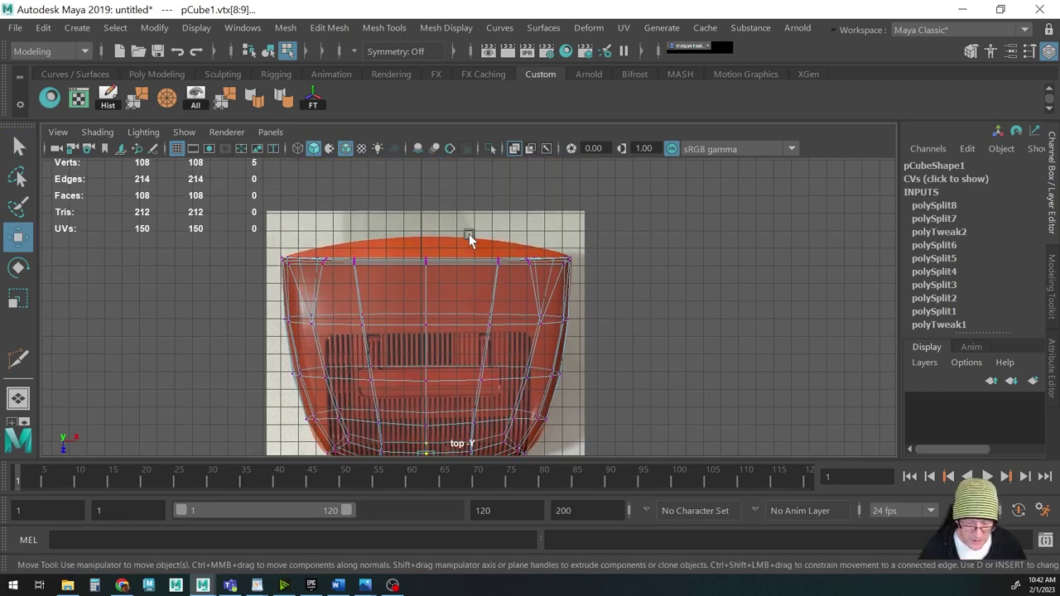
{"action": "middle_click_drag", "start_coordinate": [504, 339], "coordinate": [504, 336], "text": "alt"}
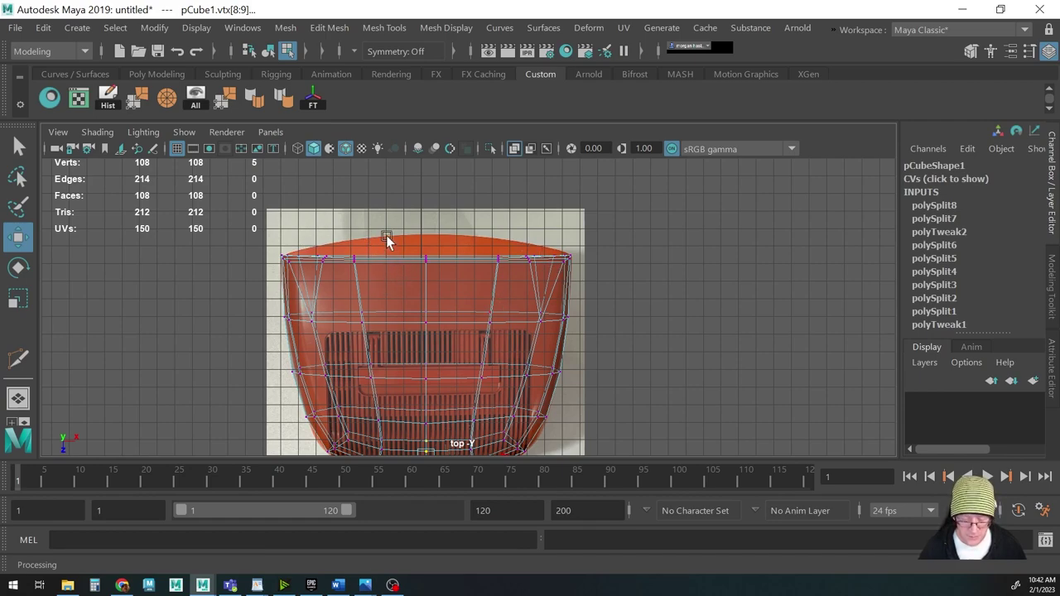
{"action": "mouse_move", "coordinate": [442, 274]}
{"action": "left_mouse_down"}
{"action": "mouse_move", "coordinate": [426, 295]}
{"action": "mouse_move", "coordinate": [424, 284]}
{"action": "left_mouse_up"}
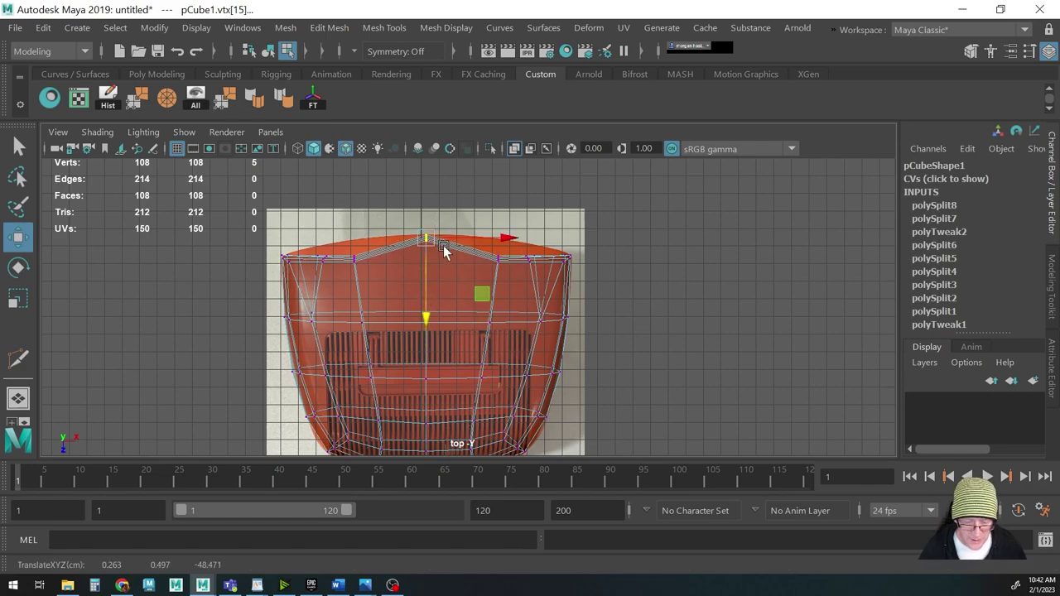
{"action": "left_click_drag", "start_coordinate": [344, 234], "coordinate": [374, 285]}
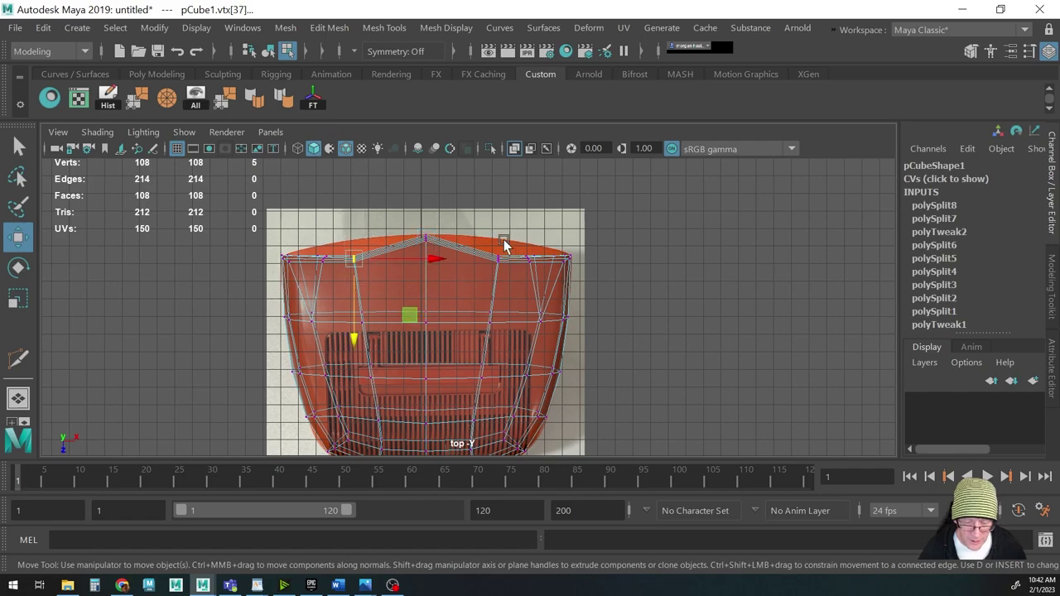
{"action": "left_click_drag", "start_coordinate": [510, 285], "coordinate": [510, 286], "text": "shift"}
{"action": "left_click_drag", "start_coordinate": [428, 299], "coordinate": [424, 283]}
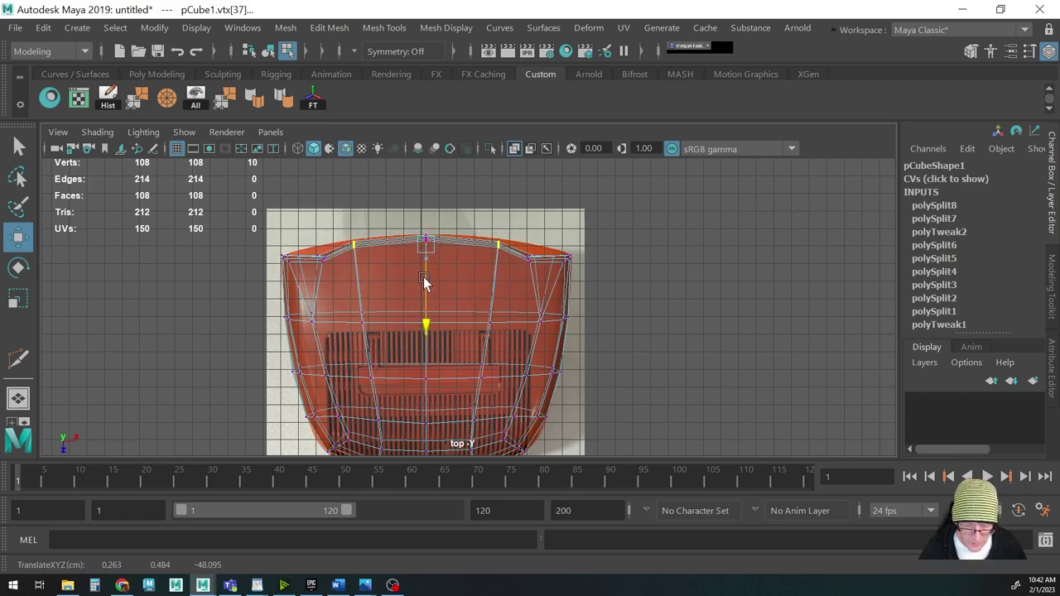
Turn on Object X symmetry, rotate the front corner vertices to the reference's curve and move them to about X -6.696, Z -47.480
{"action": "middle_click_drag", "start_coordinate": [450, 298], "coordinate": [485, 276], "text": "alt"}
{"action": "key", "text": "q"}
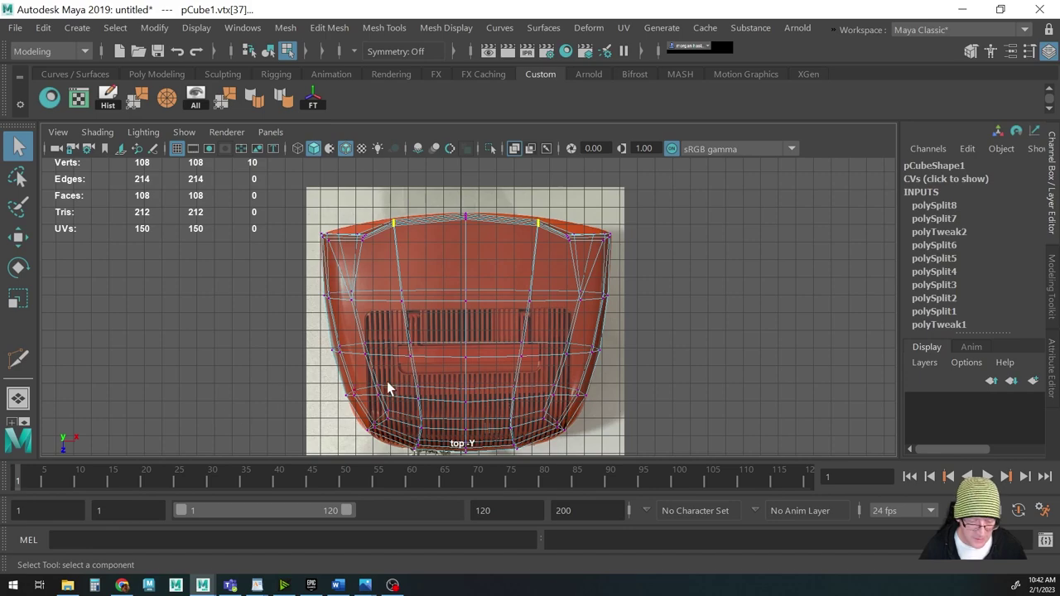
{"action": "left_click", "coordinate": [367, 52]}
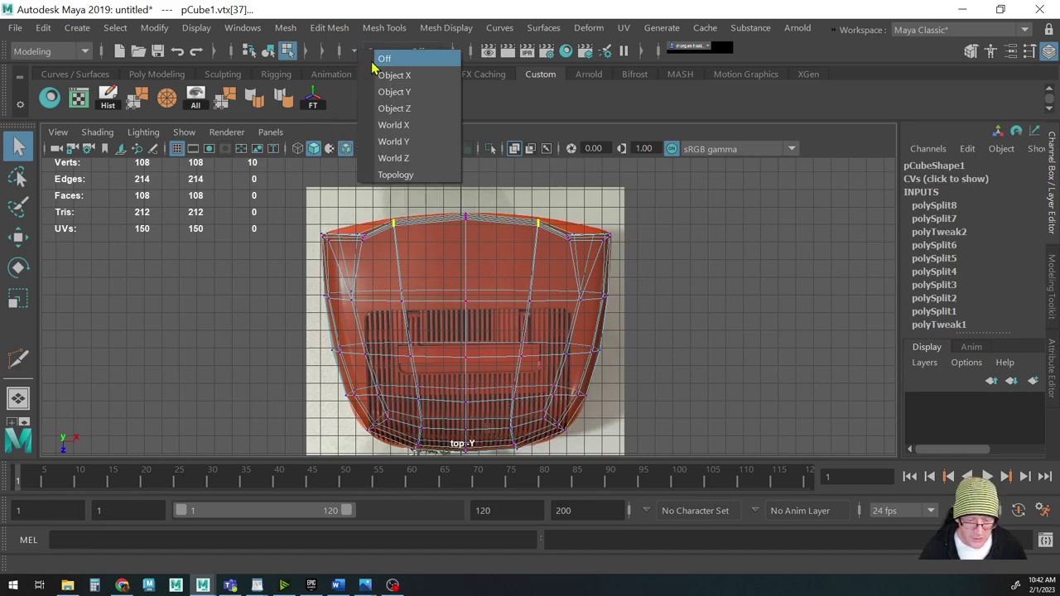
{"action": "left_click", "coordinate": [393, 75]}
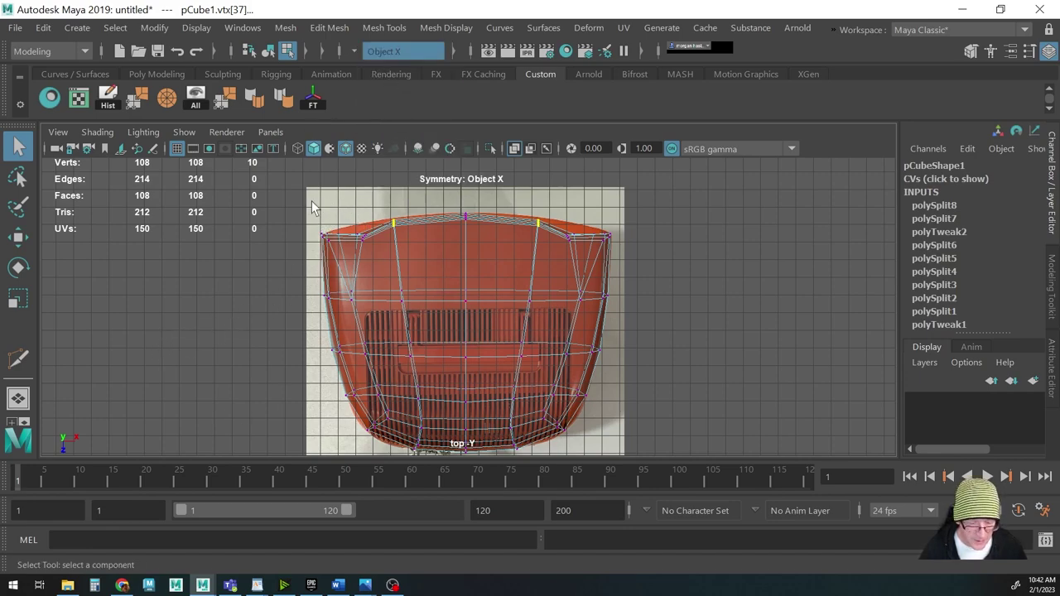
{"action": "key", "text": "e"}
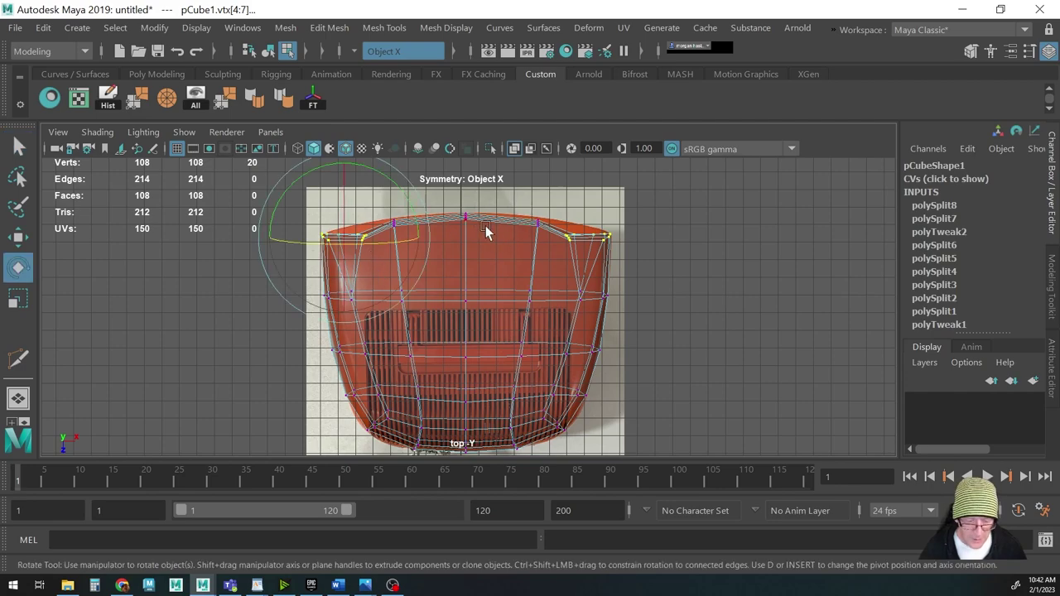
{"action": "left_click_drag", "start_coordinate": [409, 202], "coordinate": [399, 188]}
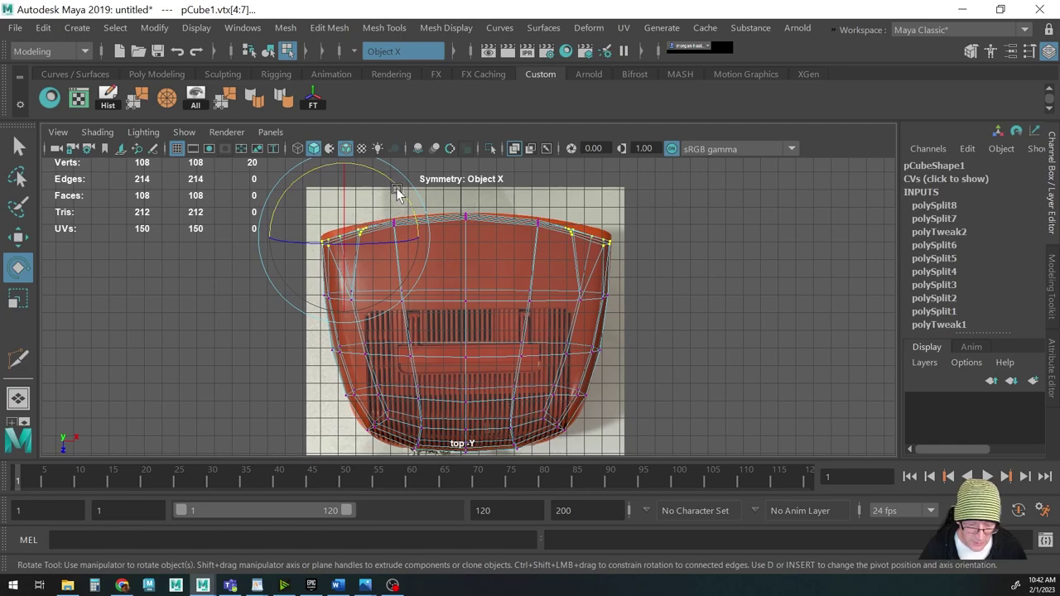
{"action": "key", "text": "w"}
{"action": "left_click_drag", "start_coordinate": [398, 290], "coordinate": [398, 295]}
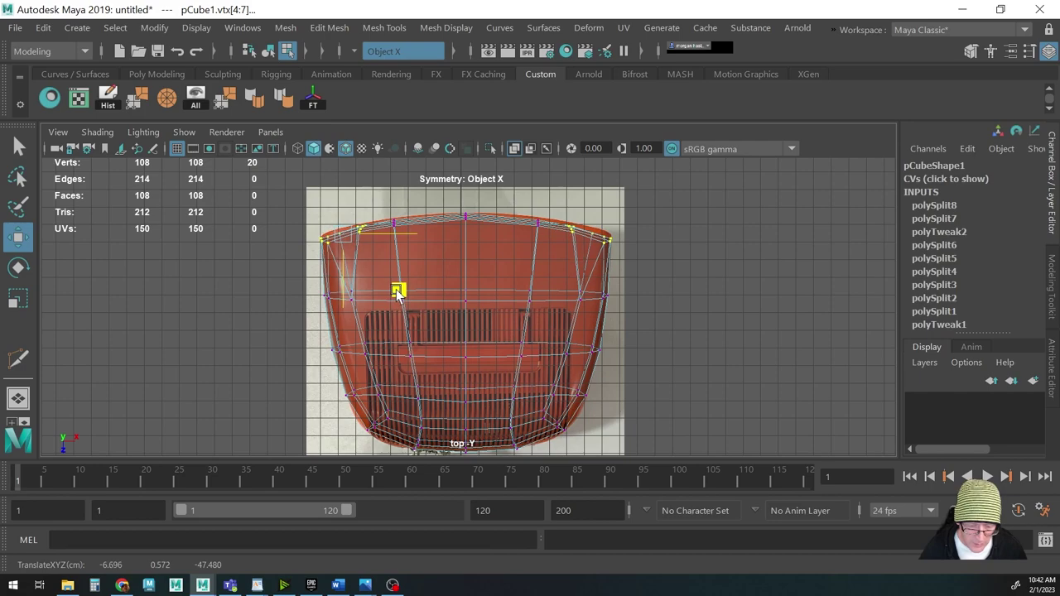
Move the centre column of front-edge vertices back along Z to about -48.377 to smooth the curve
{"action": "left_click", "coordinate": [465, 220]}
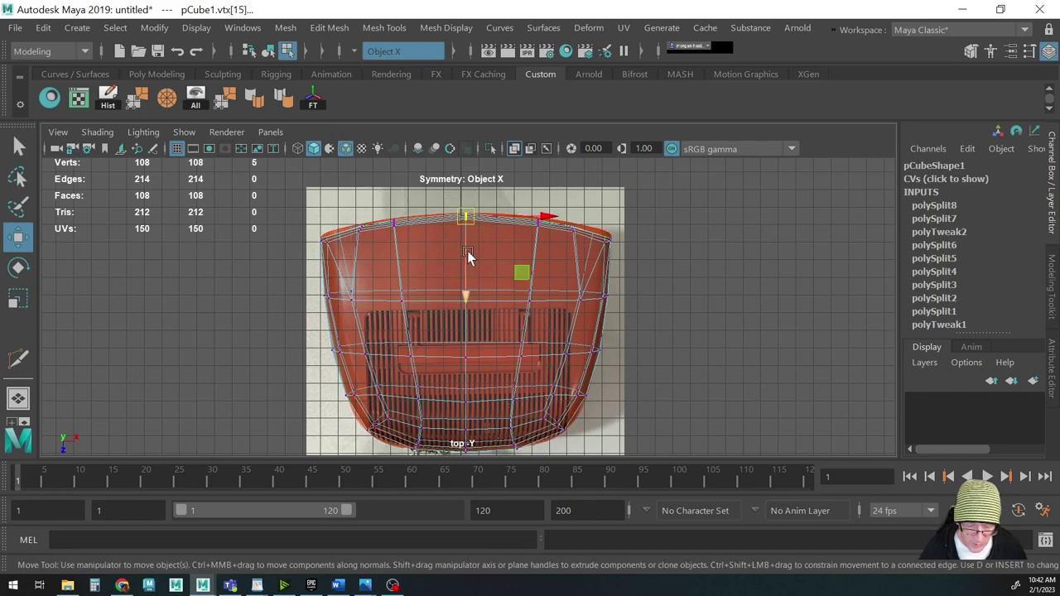
{"action": "left_click_drag", "start_coordinate": [466, 252], "coordinate": [466, 252]}
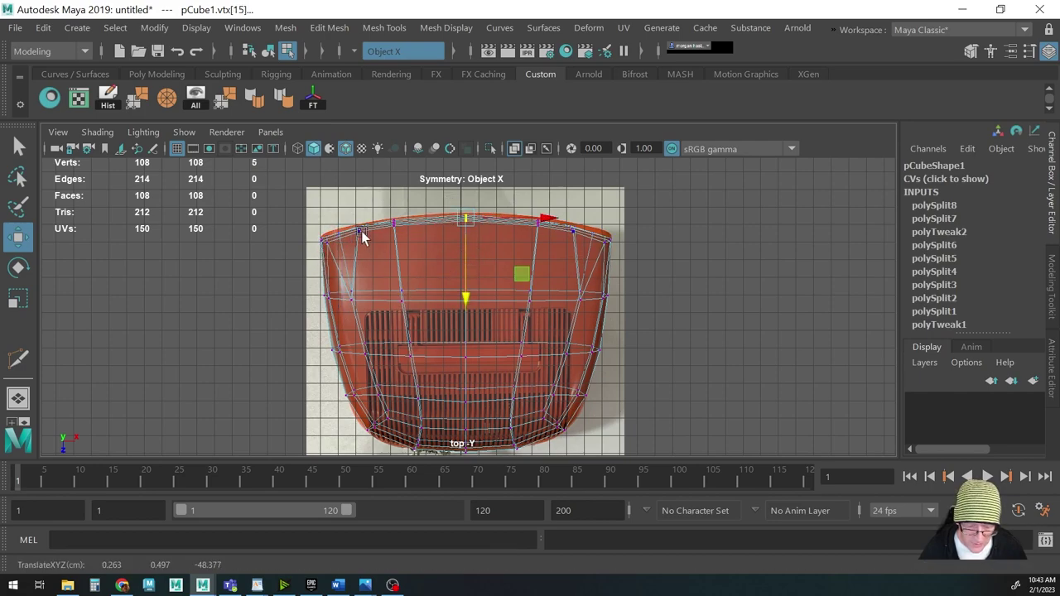
{"action": "middle_click_drag", "start_coordinate": [548, 345], "coordinate": [540, 325], "text": "alt"}
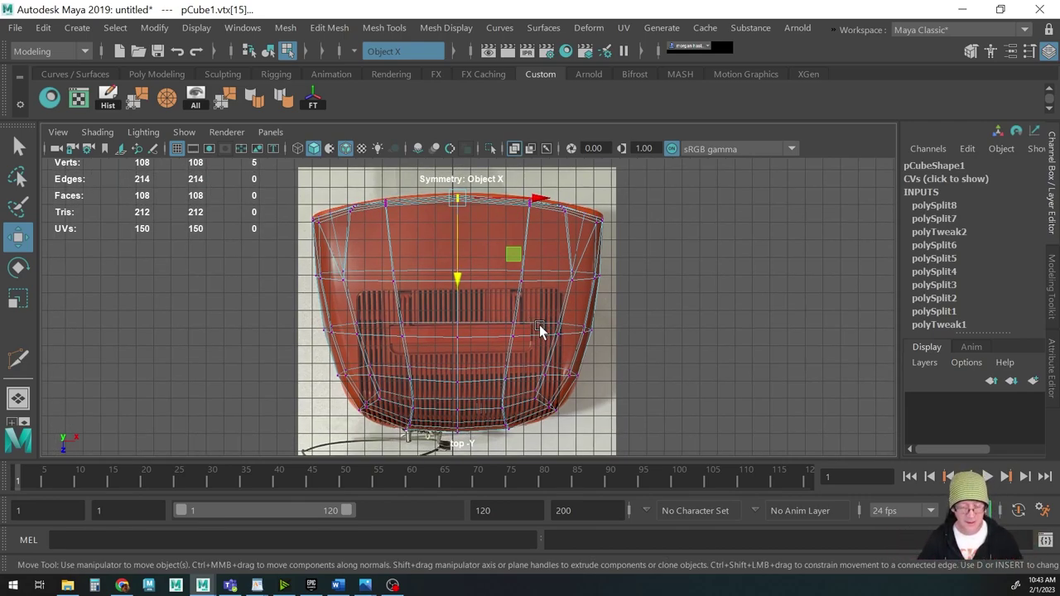
Return to object mode, show the television body shaded in the perspective view and turn off X-Ray display
{"action": "key", "text": "F8"}
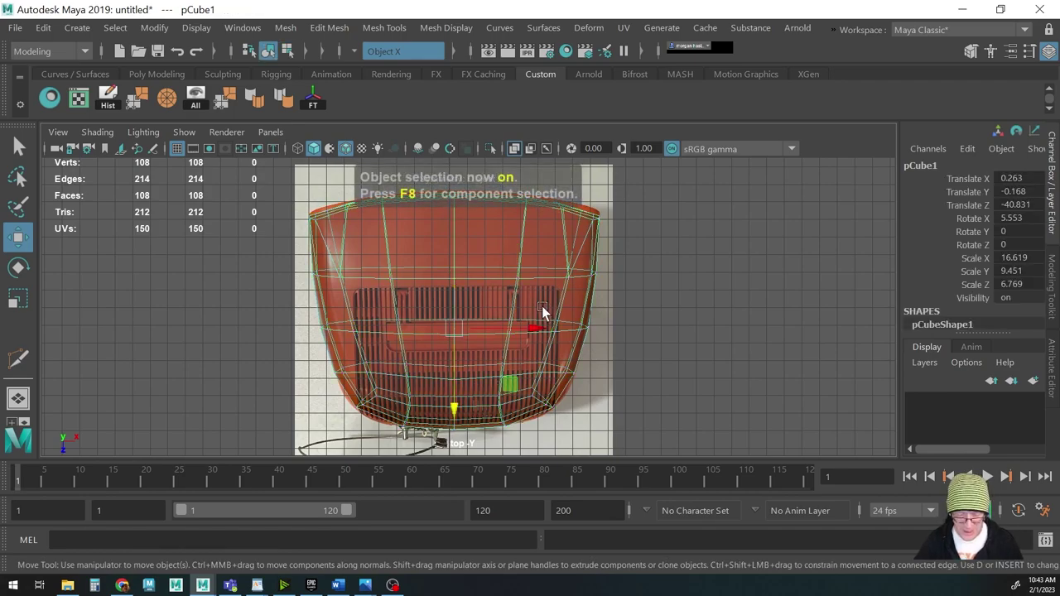
{"action": "key", "text": "space"}
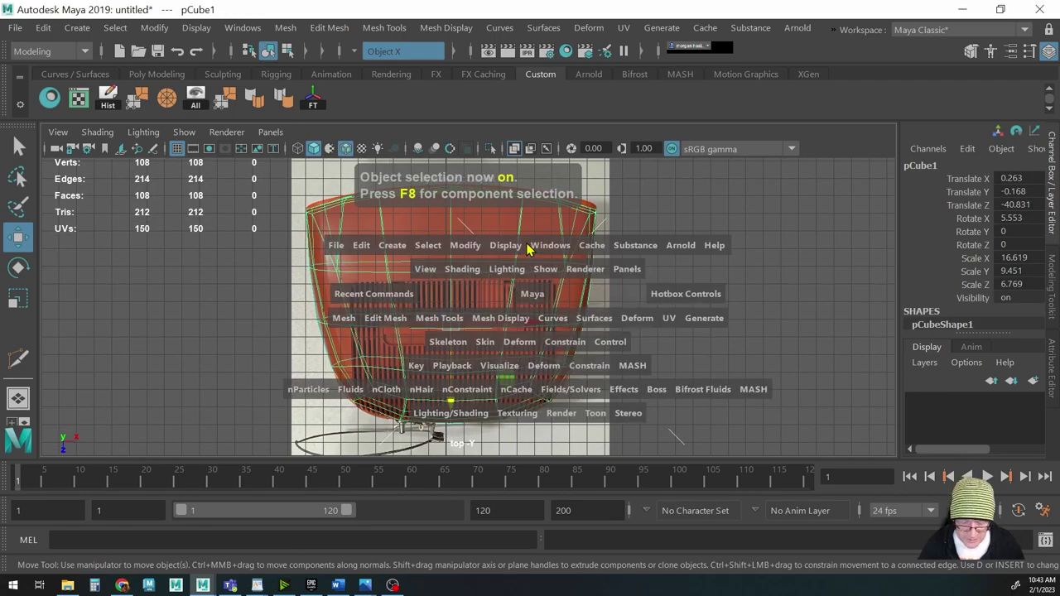
{"action": "key", "text": "space"}
{"action": "left_click_drag", "start_coordinate": [547, 316], "coordinate": [555, 310], "text": "alt"}
{"action": "key", "text": "5"}
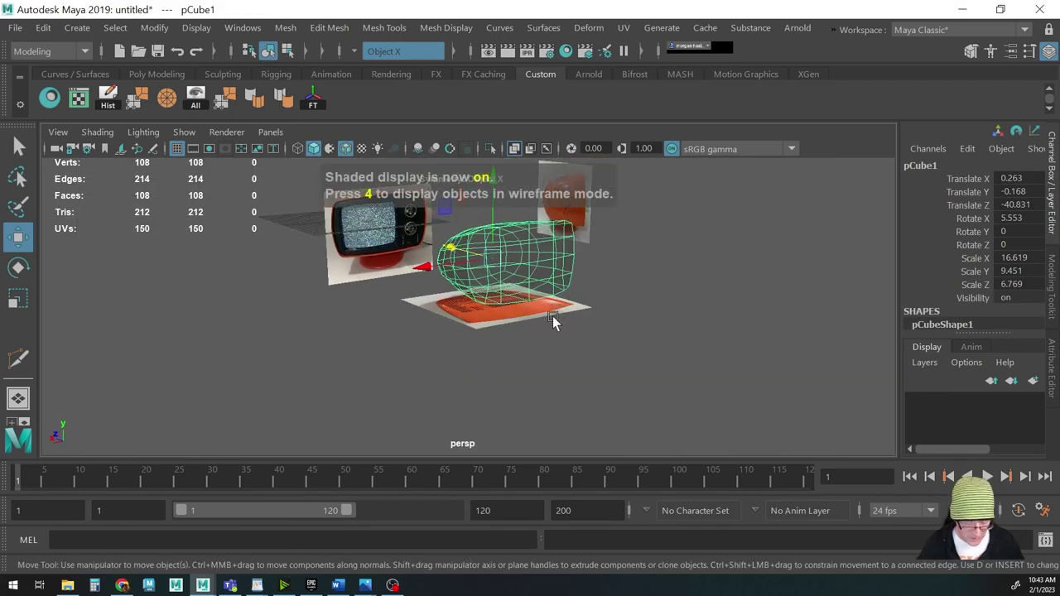
{"action": "left_click", "coordinate": [97, 132]}
{"action": "left_click", "coordinate": [96, 303]}
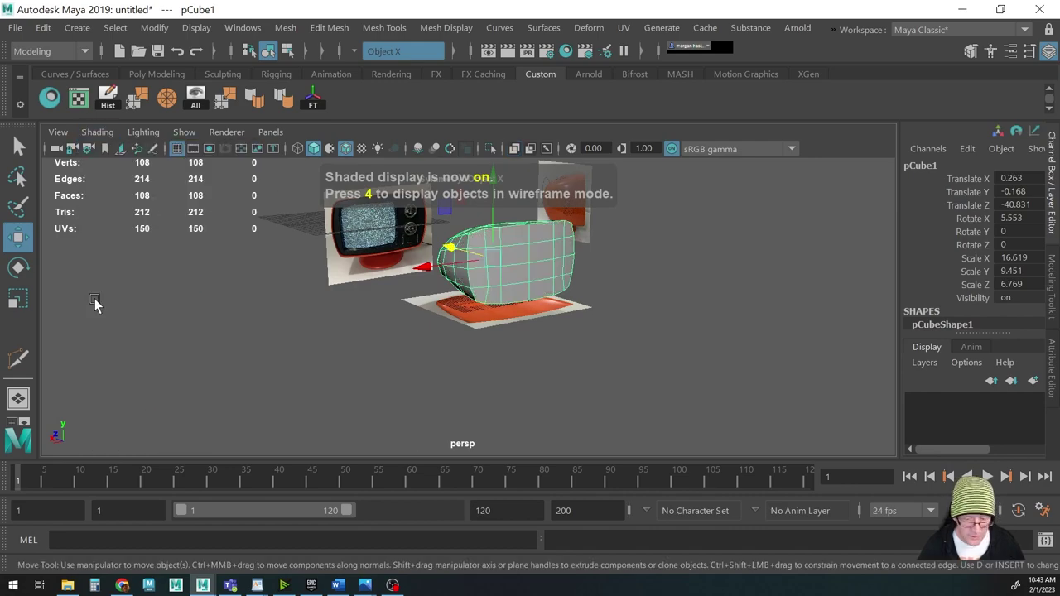
Inspect the body from several angles and compare its shape with the photos in the tv references folder
{"action": "left_click", "coordinate": [306, 320]}
{"action": "left_click_drag", "start_coordinate": [306, 320], "coordinate": [374, 289], "text": "alt"}
{"action": "left_click", "coordinate": [440, 294]}
{"action": "left_click_drag", "start_coordinate": [441, 294], "coordinate": [390, 323], "text": "alt"}
{"action": "left_click_drag", "start_coordinate": [413, 288], "coordinate": [583, 179]}
{"action": "left_click_drag", "start_coordinate": [461, 320], "coordinate": [627, 272], "text": "alt"}
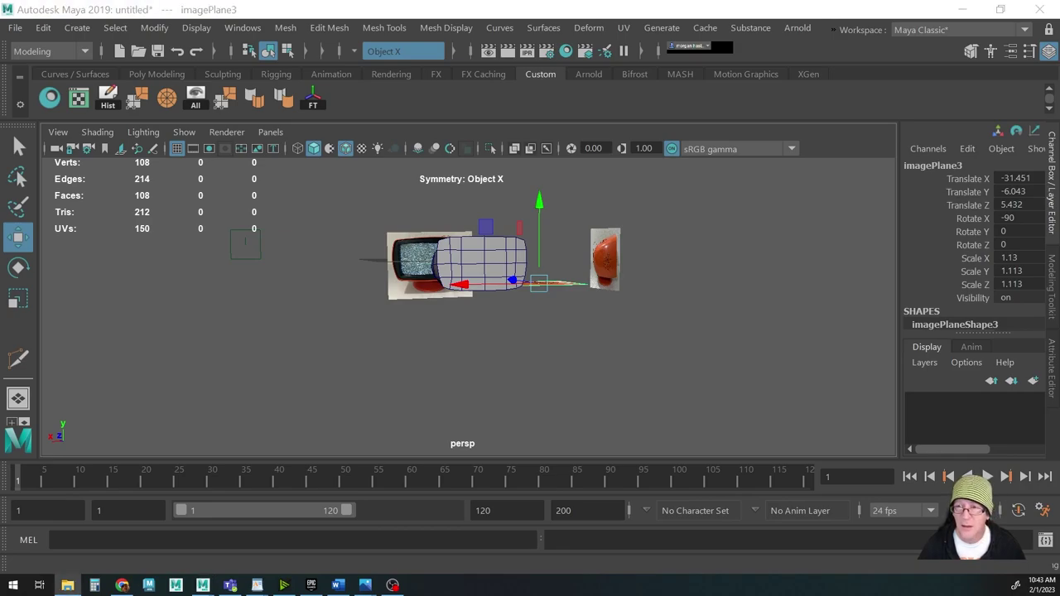
{"action": "left_click_drag", "start_coordinate": [1059, 0], "coordinate": [538, 72]}
{"action": "scroll", "coordinate": [627, 246], "scroll_direction": "up", "scroll_amount": 2}
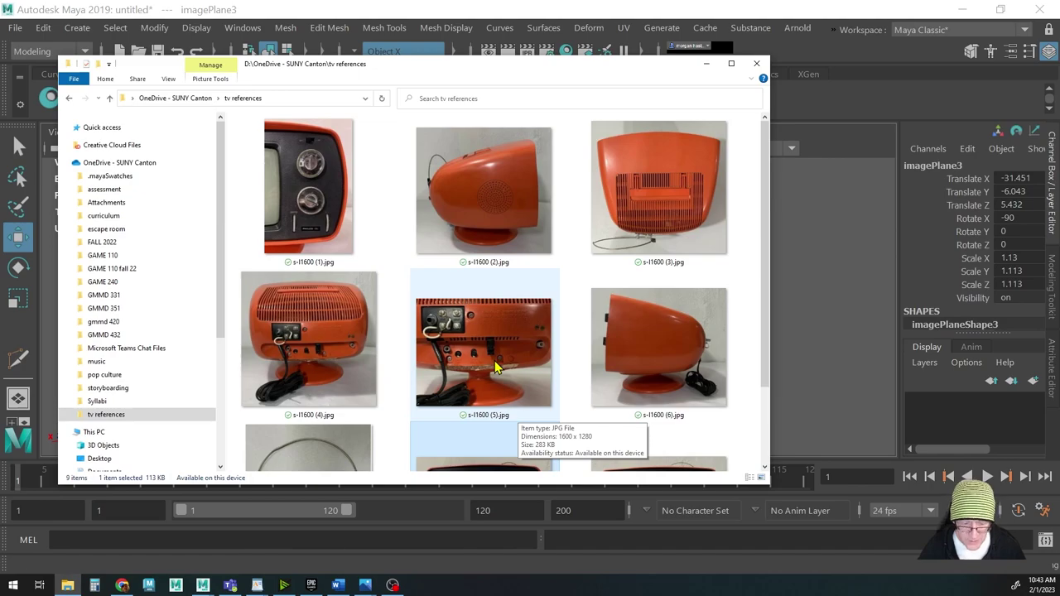
{"action": "left_click", "coordinate": [707, 67]}
{"action": "left_click_drag", "start_coordinate": [546, 305], "coordinate": [554, 326], "text": "alt"}
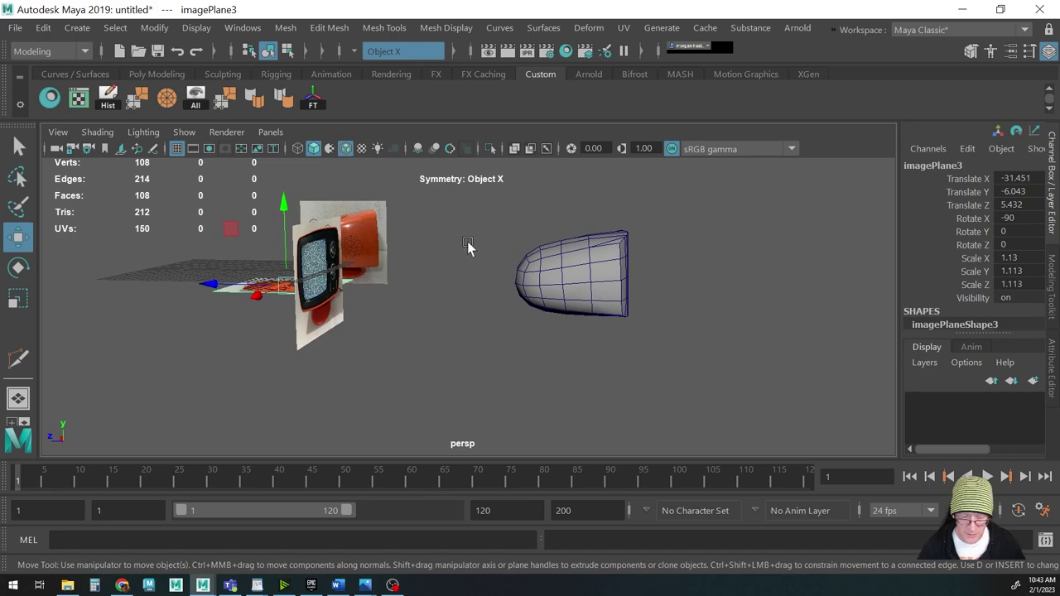
Create a polygon cylinder and move it near the television body, to about X 11.387, Z -41.265
{"action": "key", "text": "space"}
{"action": "left_click", "coordinate": [329, 202]}
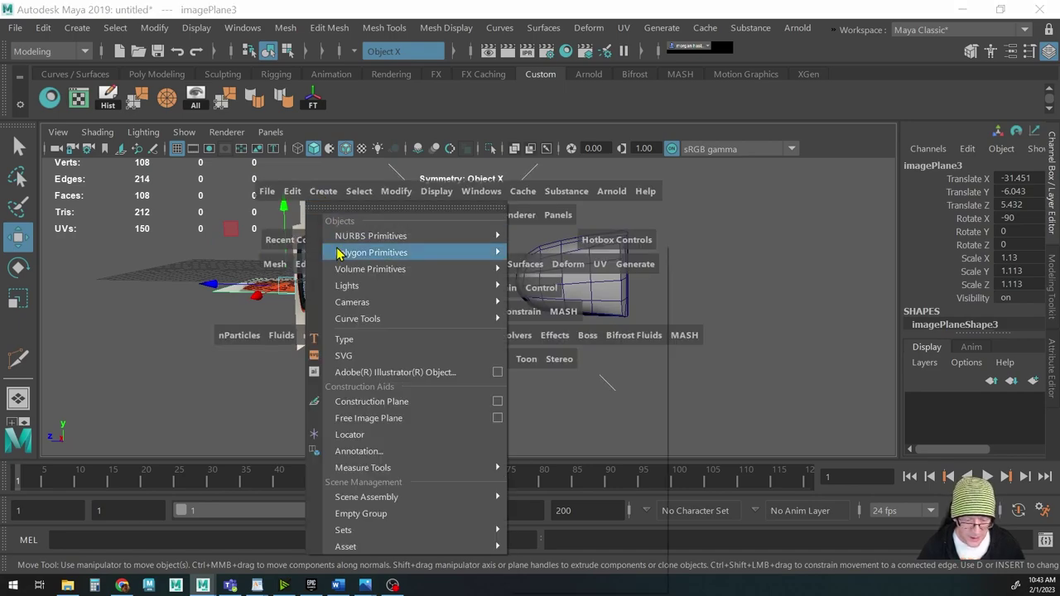
{"action": "mouse_move", "coordinate": [341, 252]}
{"action": "mouse_move", "coordinate": [497, 253]}
{"action": "left_click", "coordinate": [549, 301]}
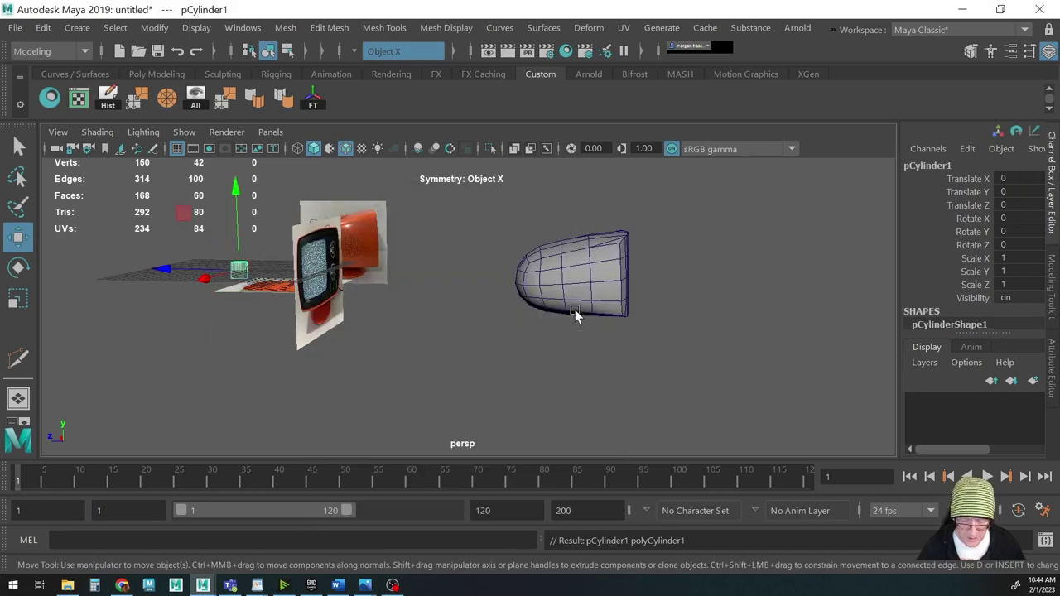
{"action": "left_click_drag", "start_coordinate": [199, 294], "coordinate": [493, 411], "text": "alt"}
{"action": "left_click_drag", "start_coordinate": [481, 404], "coordinate": [478, 374], "text": "alt"}
In the side view, move the side reference image along Z so that it sits next to the television body
{"action": "key", "text": "space"}
{"action": "left_click_drag", "start_coordinate": [454, 304], "coordinate": [538, 294]}
{"action": "middle_click_drag", "start_coordinate": [510, 348], "coordinate": [531, 273], "text": "alt"}
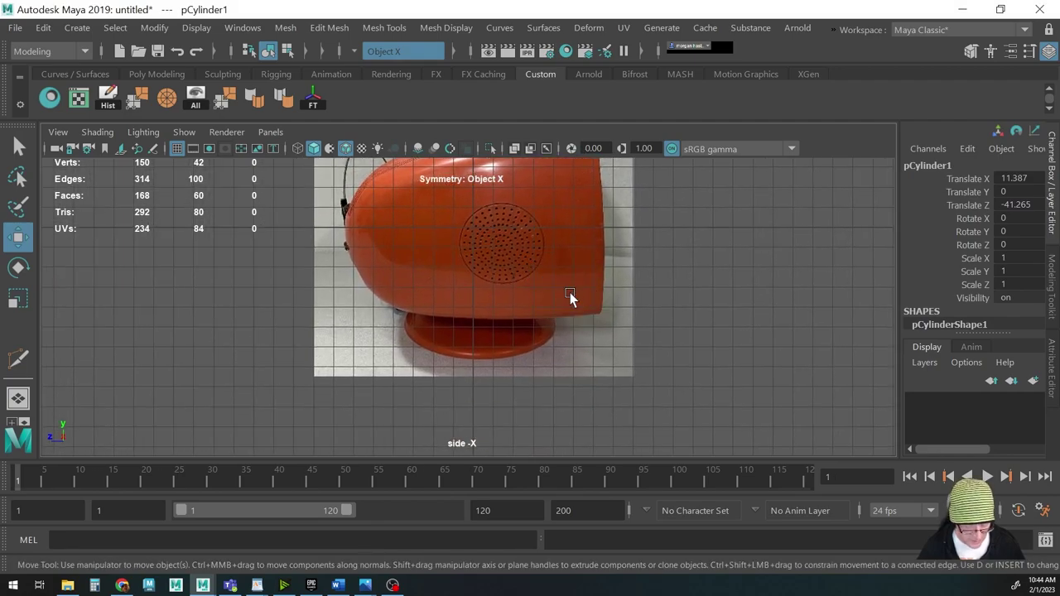
{"action": "key", "text": "f"}
{"action": "right_click_drag", "start_coordinate": [625, 326], "coordinate": [456, 323], "text": "alt"}
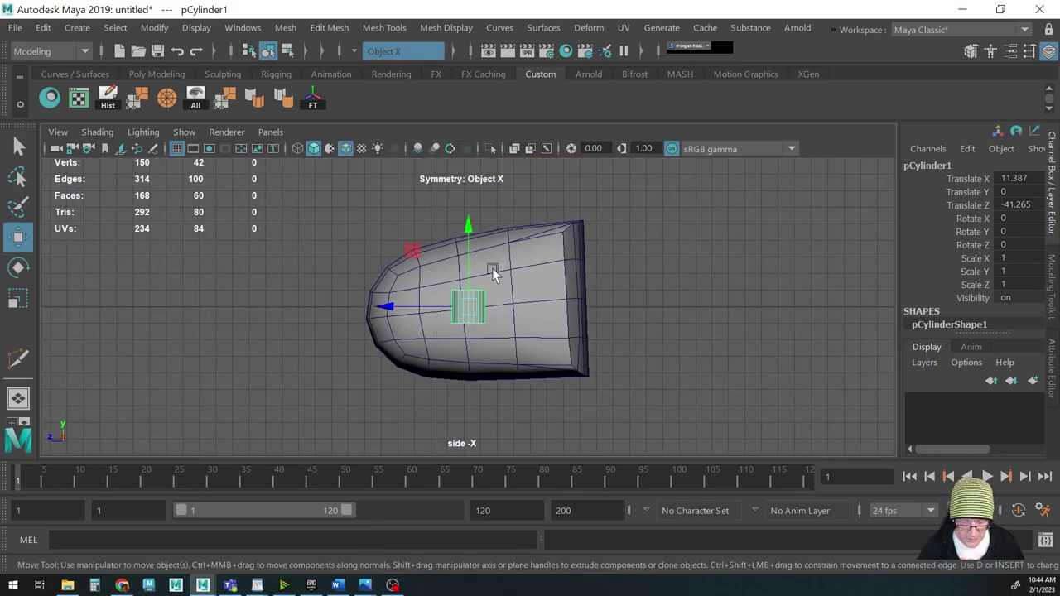
{"action": "scroll", "coordinate": [246, 297], "scroll_direction": "down", "scroll_amount": 5}
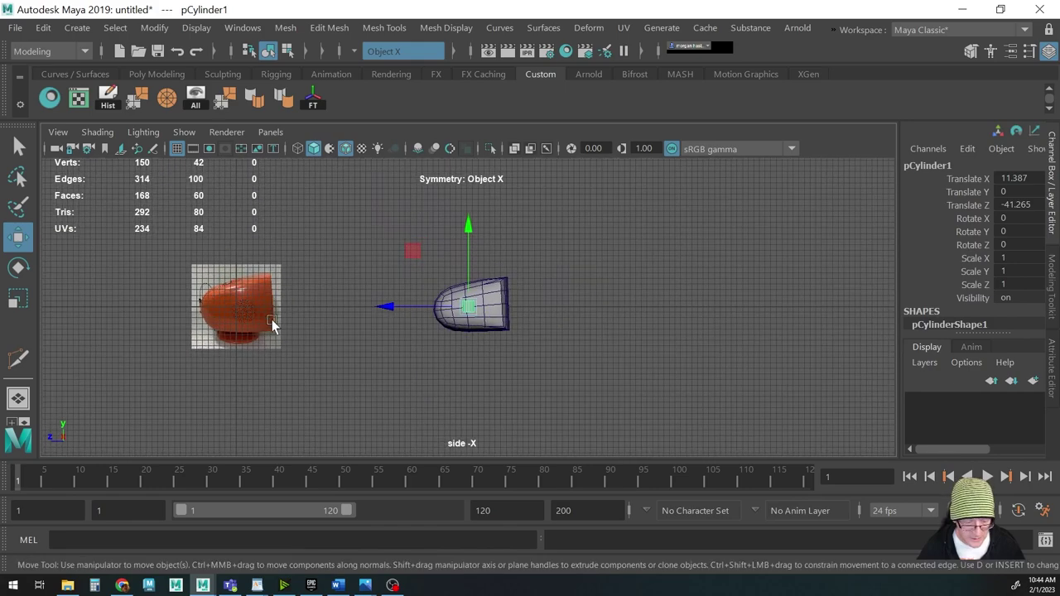
{"action": "left_click", "coordinate": [251, 310]}
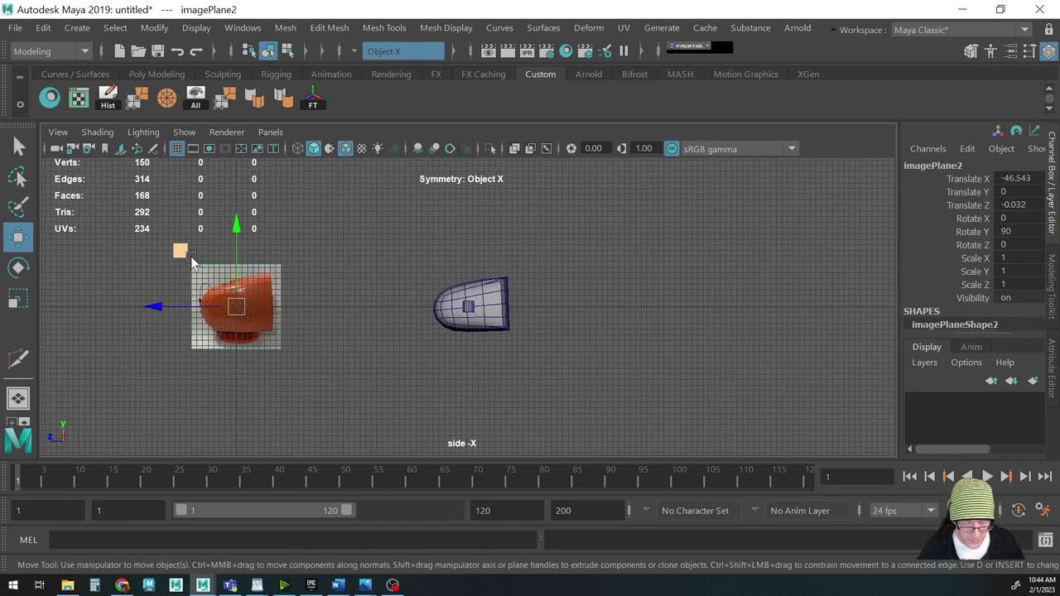
{"action": "left_click_drag", "start_coordinate": [190, 258], "coordinate": [330, 254]}
{"action": "scroll", "coordinate": [767, 316], "scroll_direction": "up", "scroll_amount": 3}
{"action": "middle_click_drag", "start_coordinate": [486, 316], "coordinate": [487, 312], "text": "alt"}
Move the cylinder beneath the body to about Y -5.567, Z -41.95 and flatten it to a Y scale of 0.2
{"action": "left_click", "coordinate": [473, 304]}
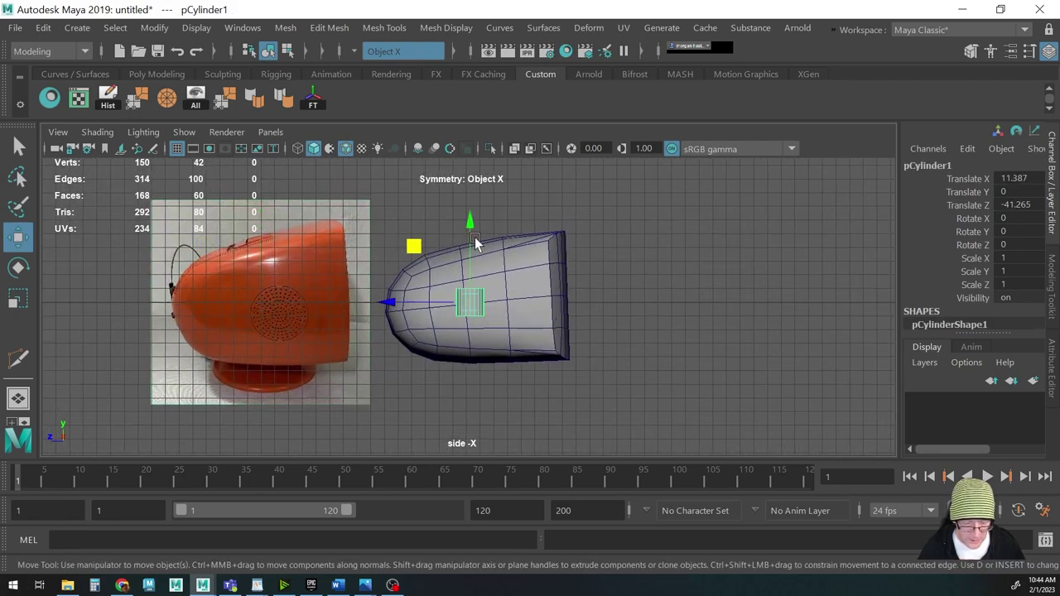
{"action": "left_click_drag", "start_coordinate": [475, 237], "coordinate": [469, 320]}
{"action": "left_click_drag", "start_coordinate": [414, 382], "coordinate": [423, 384]}
{"action": "key", "text": "r"}
{"action": "left_click_drag", "start_coordinate": [482, 305], "coordinate": [478, 365]}
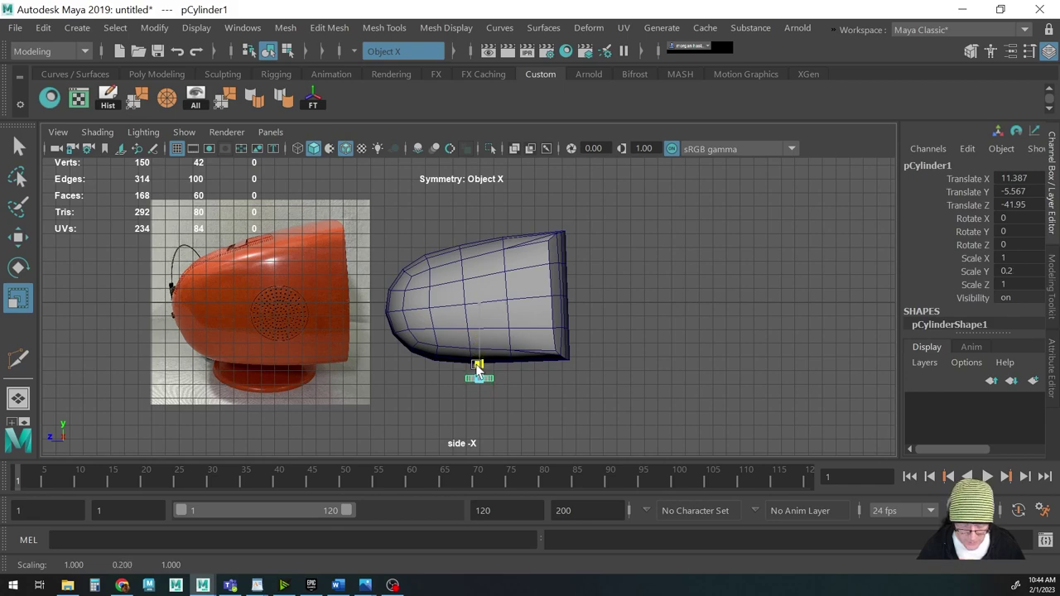
{"action": "left_click_drag", "start_coordinate": [477, 370], "coordinate": [478, 370]}
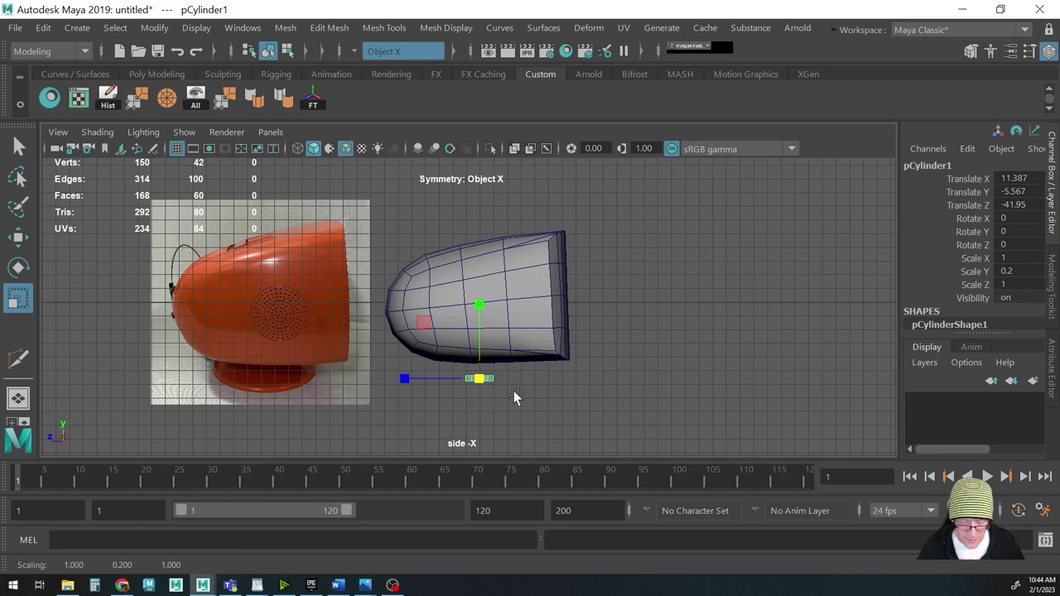
Widen the flat disc to a scale of about 3.976 in X and Z and shift it along Z to about -42.5
{"action": "key", "text": "space"}
{"action": "left_click_drag", "start_coordinate": [544, 377], "coordinate": [542, 338]}
{"action": "left_click_drag", "start_coordinate": [560, 383], "coordinate": [377, 384], "text": "alt"}
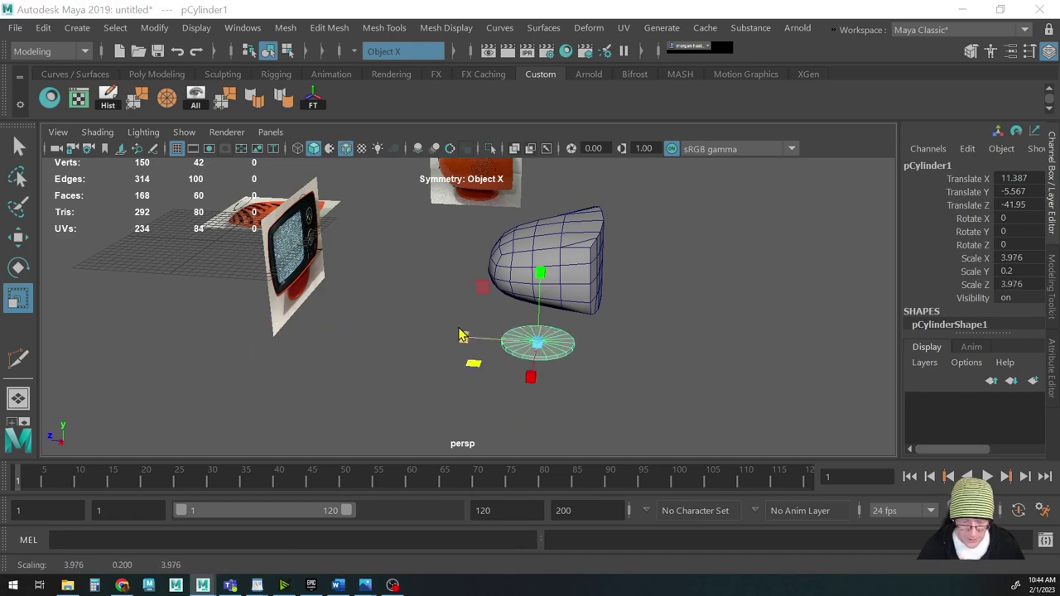
{"action": "key", "text": "space"}
{"action": "left_click_drag", "start_coordinate": [467, 331], "coordinate": [524, 333]}
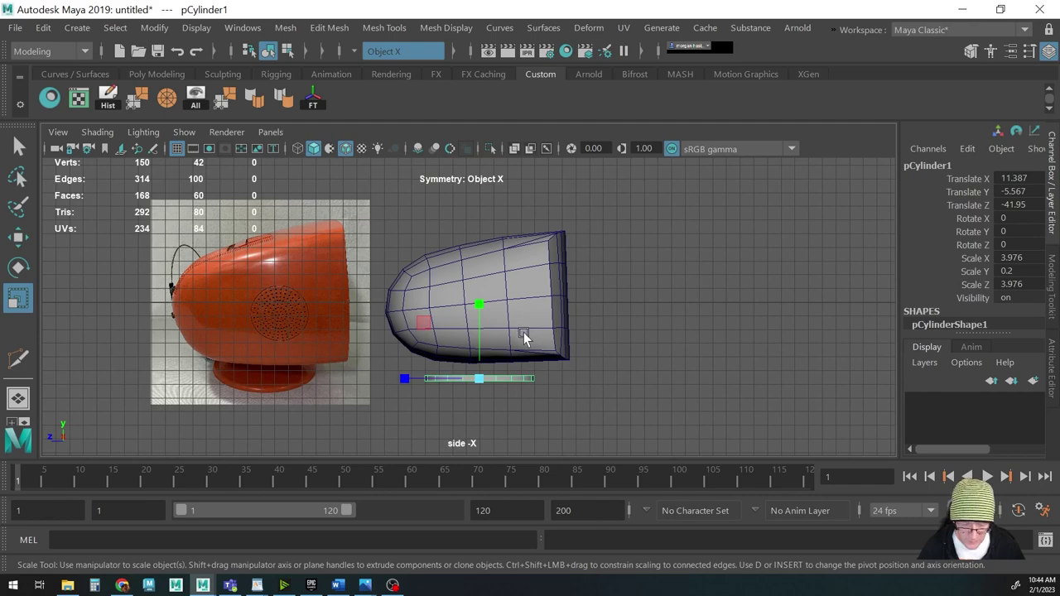
{"action": "key", "text": "w"}
{"action": "left_click_drag", "start_coordinate": [414, 379], "coordinate": [407, 381]}
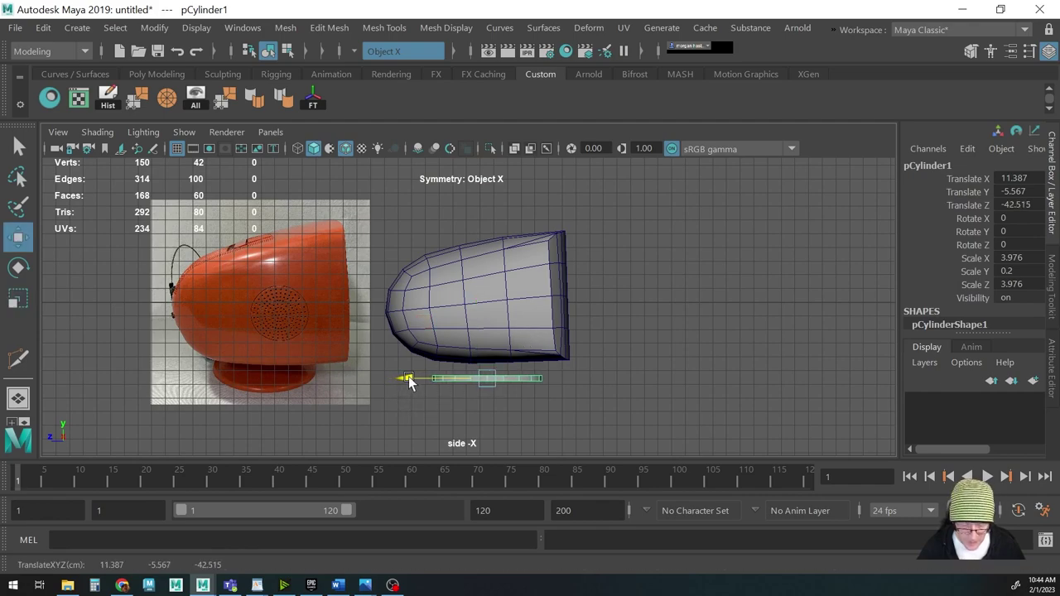
Move the disc under the middle of the television body, to about X -0.004, Y -6.213, Z -42.556
{"action": "left_click_drag", "start_coordinate": [485, 344], "coordinate": [519, 299]}
{"action": "key", "text": "space"}
{"action": "left_click_drag", "start_coordinate": [520, 349], "coordinate": [427, 337], "text": "alt"}
{"action": "right_click_drag", "start_coordinate": [427, 337], "coordinate": [536, 357], "text": "alt"}
{"action": "left_click_drag", "start_coordinate": [535, 356], "coordinate": [337, 299], "text": "alt"}
{"action": "left_click_drag", "start_coordinate": [258, 275], "coordinate": [350, 272]}
{"action": "right_click_drag", "start_coordinate": [351, 272], "coordinate": [484, 284], "text": "alt"}
{"action": "middle_click_drag", "start_coordinate": [486, 280], "coordinate": [542, 365], "text": "alt"}
{"action": "right_click_drag", "start_coordinate": [542, 366], "coordinate": [433, 352], "text": "alt"}
{"action": "left_click_drag", "start_coordinate": [434, 352], "coordinate": [438, 347], "text": "alt"}
{"action": "left_click_drag", "start_coordinate": [545, 345], "coordinate": [469, 324], "text": "alt"}
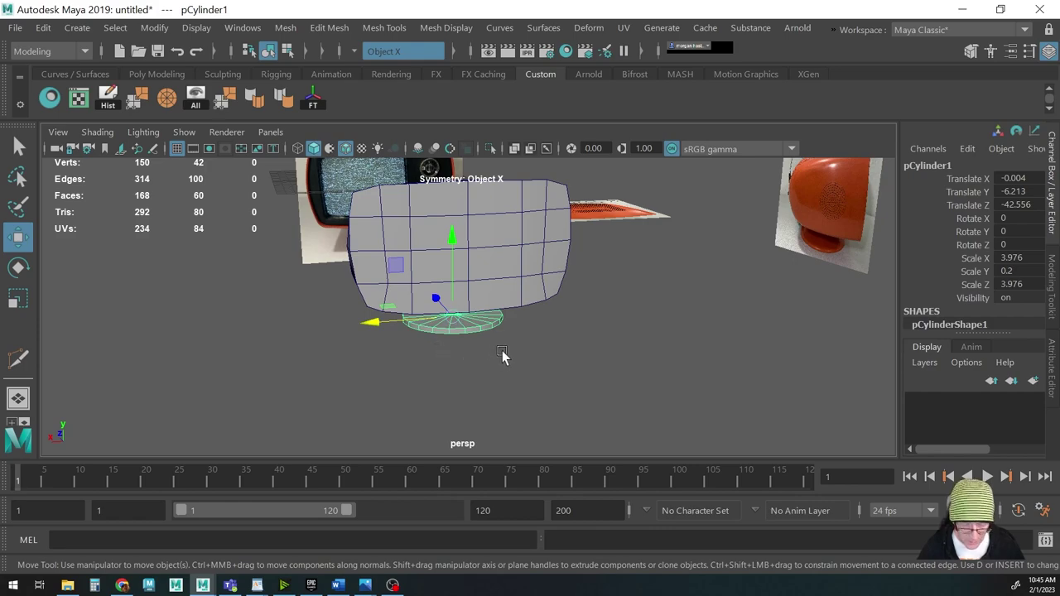
Align the disc with the body's centre by moving it along X to 0.263
{"action": "mouse_move", "coordinate": [380, 328]}
{"action": "left_mouse_down"}
{"action": "mouse_move", "coordinate": [367, 320]}
{"action": "mouse_move", "coordinate": [390, 320]}
{"action": "left_mouse_up"}
{"action": "left_click_drag", "start_coordinate": [471, 284], "coordinate": [459, 359], "text": "alt"}
{"action": "right_click_drag", "start_coordinate": [459, 359], "coordinate": [577, 362], "text": "alt"}
{"action": "middle_click_drag", "start_coordinate": [577, 363], "coordinate": [554, 361], "text": "alt"}
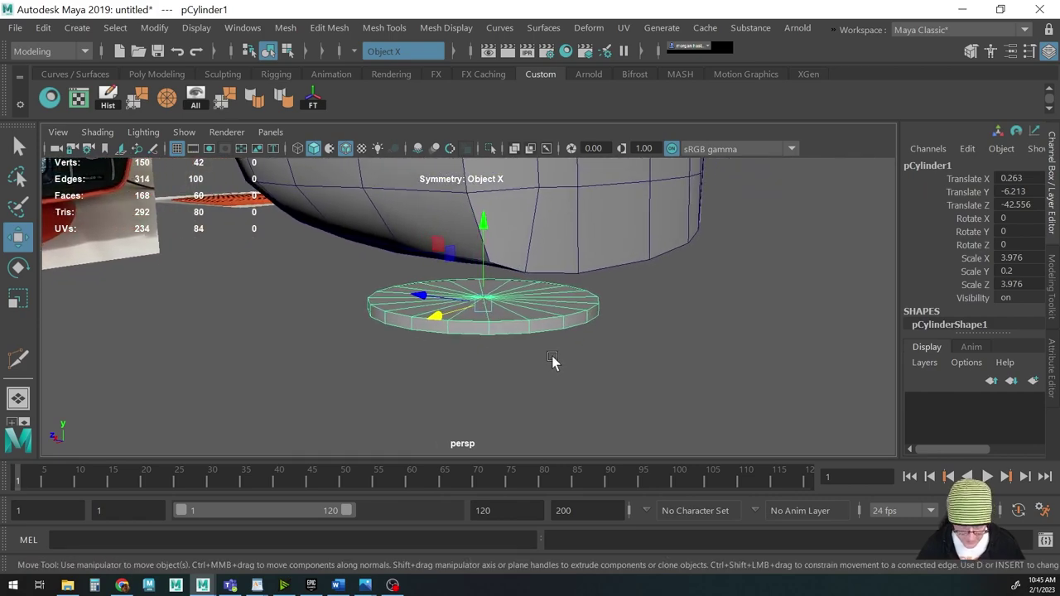
Switch to face selection, turn symmetry off and select all of the disc's top faces
{"action": "key", "text": "F11"}
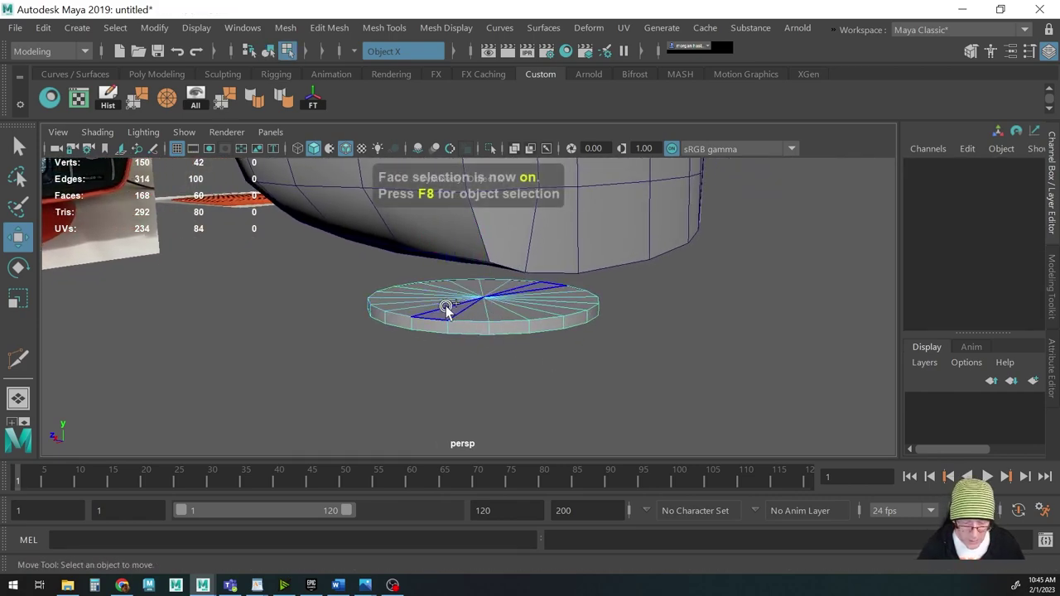
{"action": "left_click", "coordinate": [365, 52]}
{"action": "left_click", "coordinate": [380, 57]}
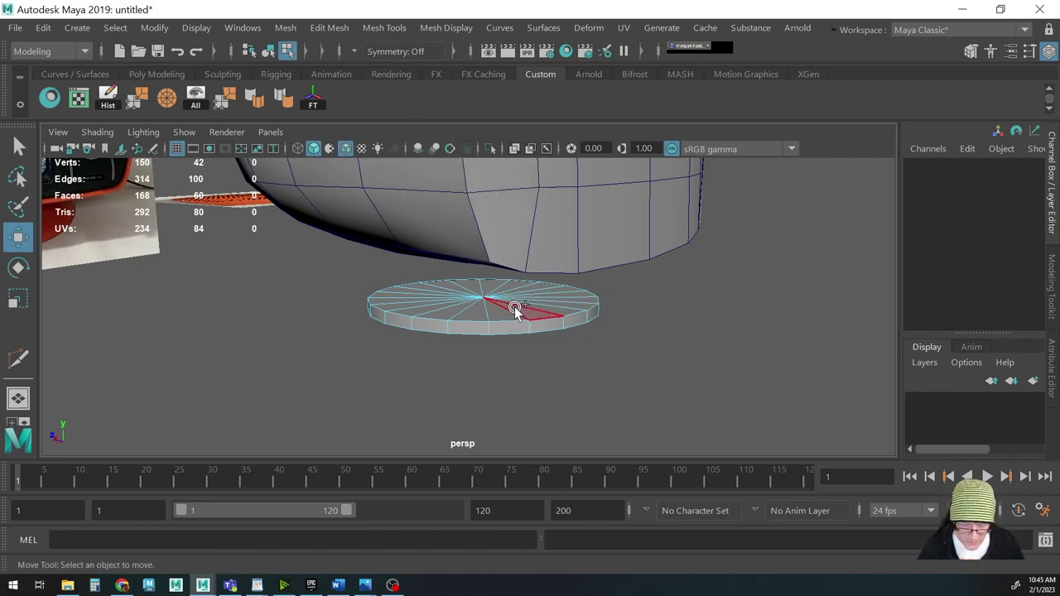
{"action": "mouse_move", "coordinate": [511, 309]}
{"action": "left_mouse_down"}
{"action": "mouse_move", "coordinate": [458, 301]}
{"action": "mouse_move", "coordinate": [496, 298]}
{"action": "left_mouse_up"}
{"action": "left_click_drag", "start_coordinate": [571, 365], "coordinate": [430, 324], "text": "alt"}
Extrude the disc's top faces in world orientation, scale them inward and raise them about 0.51 along Y
{"action": "key", "text": "ctrl+e"}
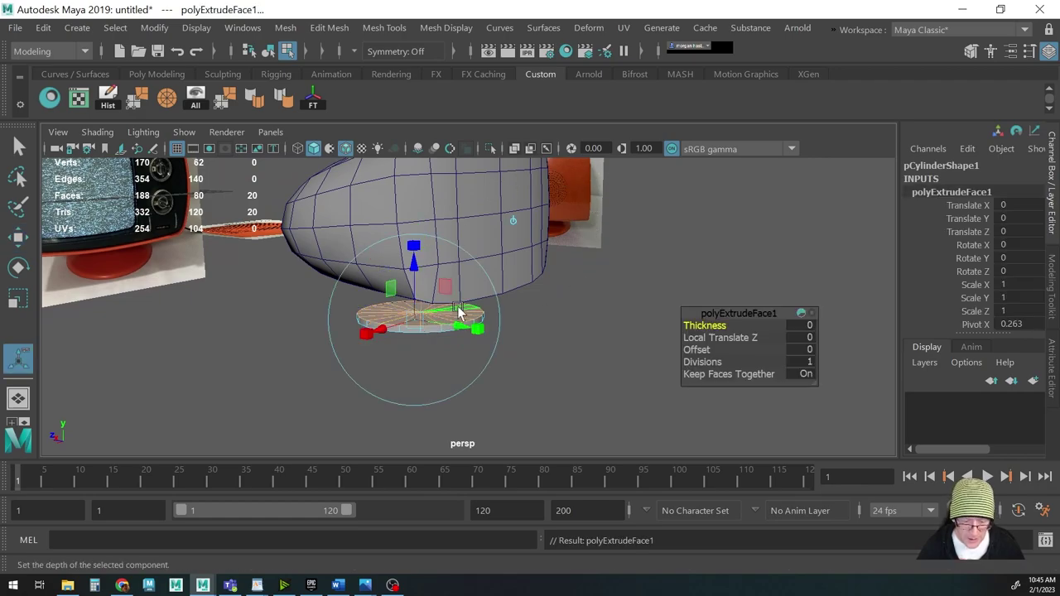
{"action": "left_click_drag", "start_coordinate": [509, 367], "coordinate": [320, 317], "text": "alt"}
{"action": "left_click_drag", "start_coordinate": [437, 359], "coordinate": [446, 233], "text": "alt"}
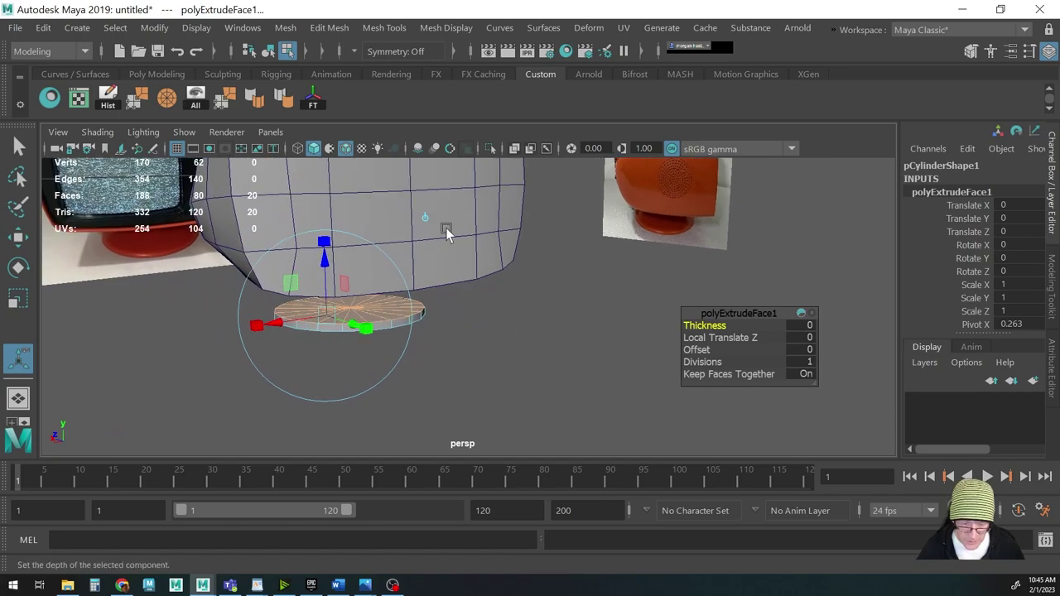
{"action": "left_click", "coordinate": [426, 220]}
{"action": "left_click_drag", "start_coordinate": [479, 311], "coordinate": [462, 381], "text": "alt"}
{"action": "key", "text": "r"}
{"action": "key", "text": "w"}
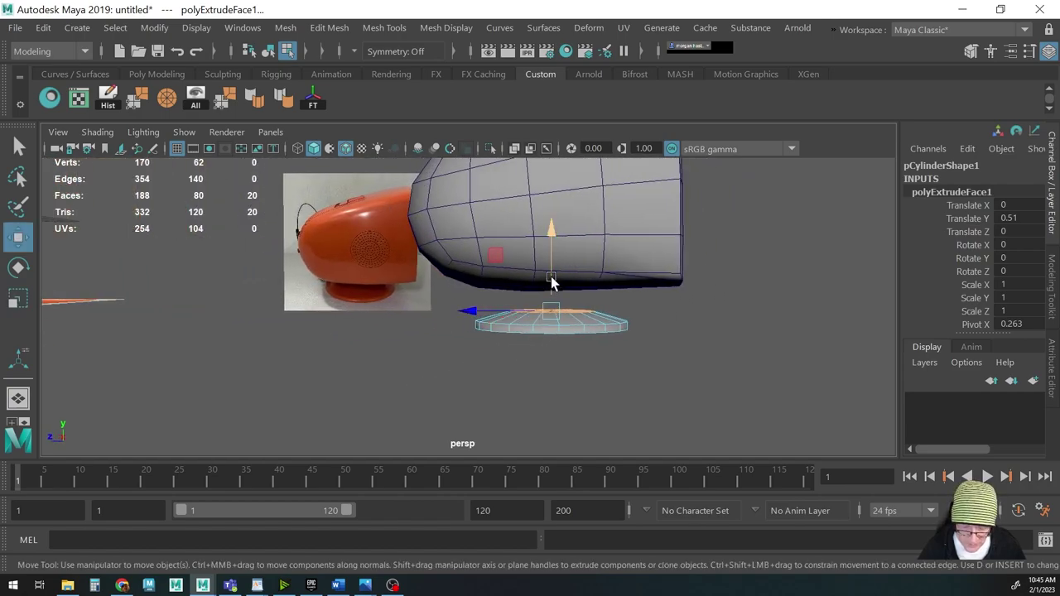
{"action": "left_click_drag", "start_coordinate": [551, 282], "coordinate": [552, 355], "text": "alt"}
Extrude the top faces again, scale them inward in X and Z and raise them to about Y -4.937
{"action": "key", "text": "ctrl+e"}
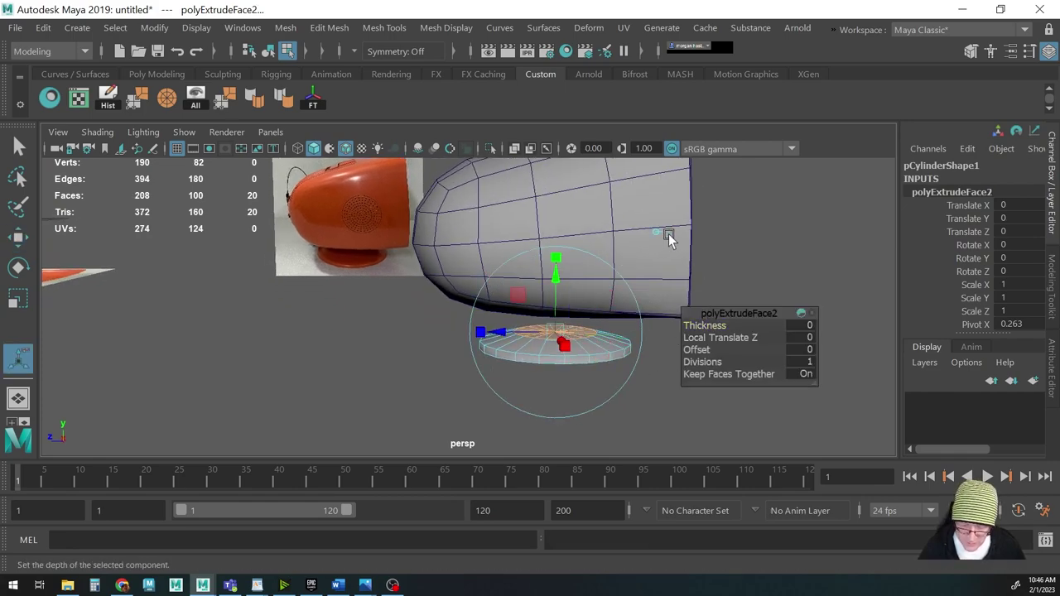
{"action": "key", "text": "r"}
{"action": "left_click_drag", "start_coordinate": [514, 381], "coordinate": [546, 372], "text": "alt"}
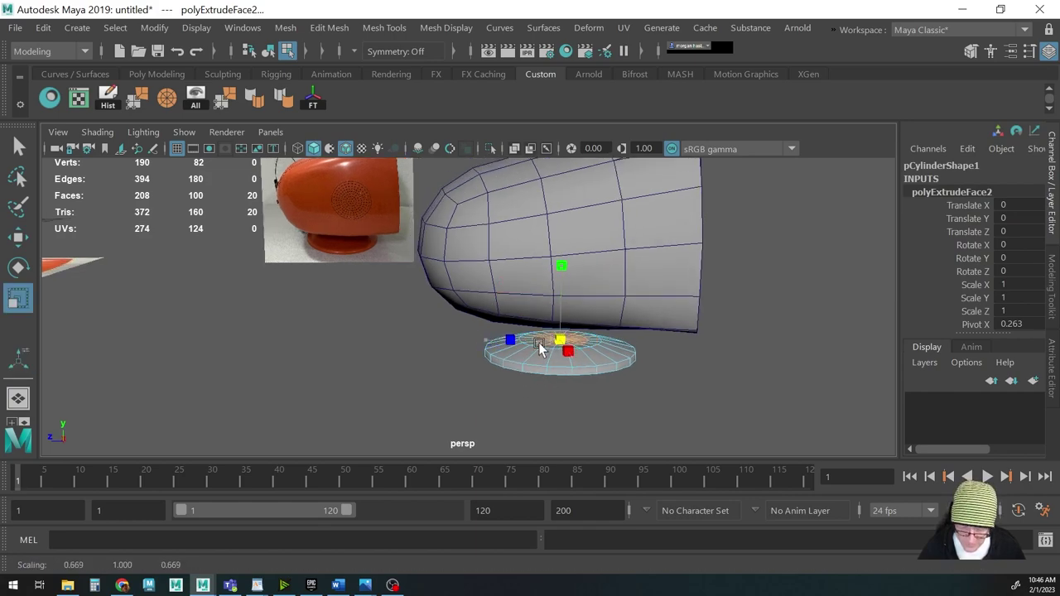
{"action": "key", "text": "w"}
{"action": "left_click", "coordinate": [562, 317]}
{"action": "mouse_move", "coordinate": [562, 317]}
{"action": "left_mouse_down"}
{"action": "mouse_move", "coordinate": [561, 306]}
{"action": "mouse_move", "coordinate": [548, 328]}
{"action": "left_mouse_up"}
{"action": "left_click_drag", "start_coordinate": [554, 273], "coordinate": [558, 289]}
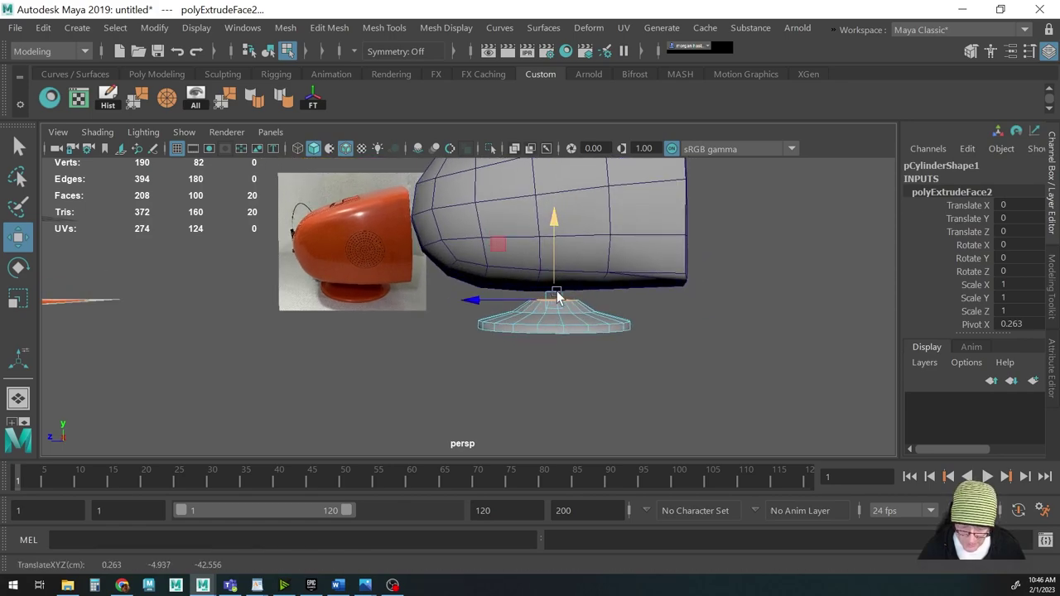
{"action": "left_click_drag", "start_coordinate": [487, 365], "coordinate": [521, 361], "text": "alt"}
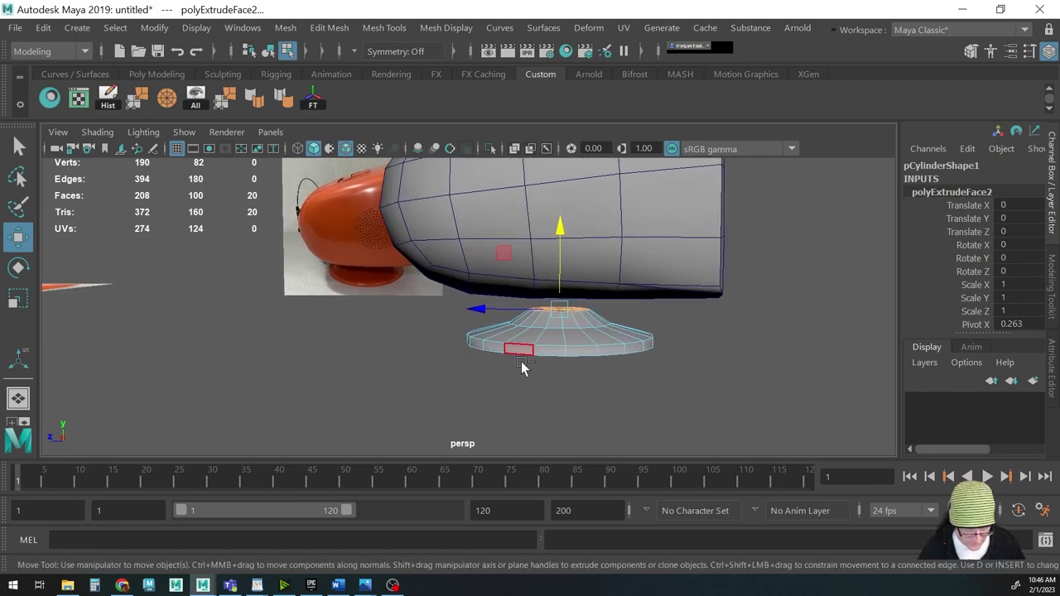
Extrude the stand's top faces a third time, resize and raise them to meet the body's underside, and return to object mode
{"action": "key", "text": "ctrl+e"}
{"action": "left_click", "coordinate": [669, 211]}
{"action": "left_click_drag", "start_coordinate": [563, 287], "coordinate": [469, 362]}
{"action": "key", "text": "r"}
{"action": "key", "text": "w"}
{"action": "key", "text": "F8"}
{"action": "left_click_drag", "start_coordinate": [571, 341], "coordinate": [544, 296], "text": "alt"}
Select the television body and its stand and compare them with the reference images from several angles
{"action": "key", "text": "q"}
{"action": "left_click", "coordinate": [523, 300]}
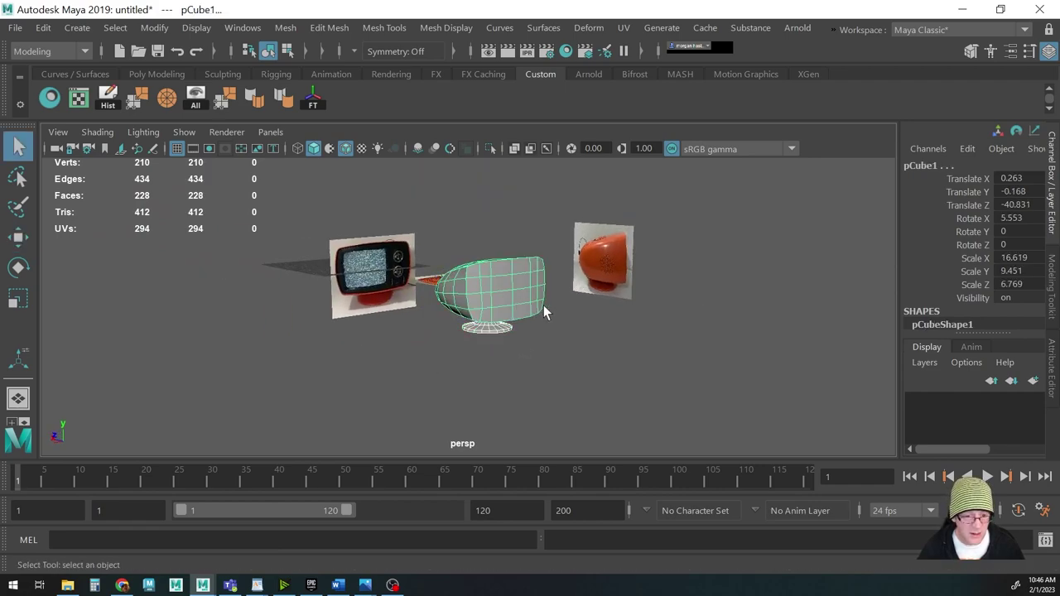
{"action": "right_click_drag", "start_coordinate": [383, 366], "coordinate": [721, 338], "text": "alt"}
{"action": "left_click_drag", "start_coordinate": [600, 357], "coordinate": [599, 345], "text": "alt"}
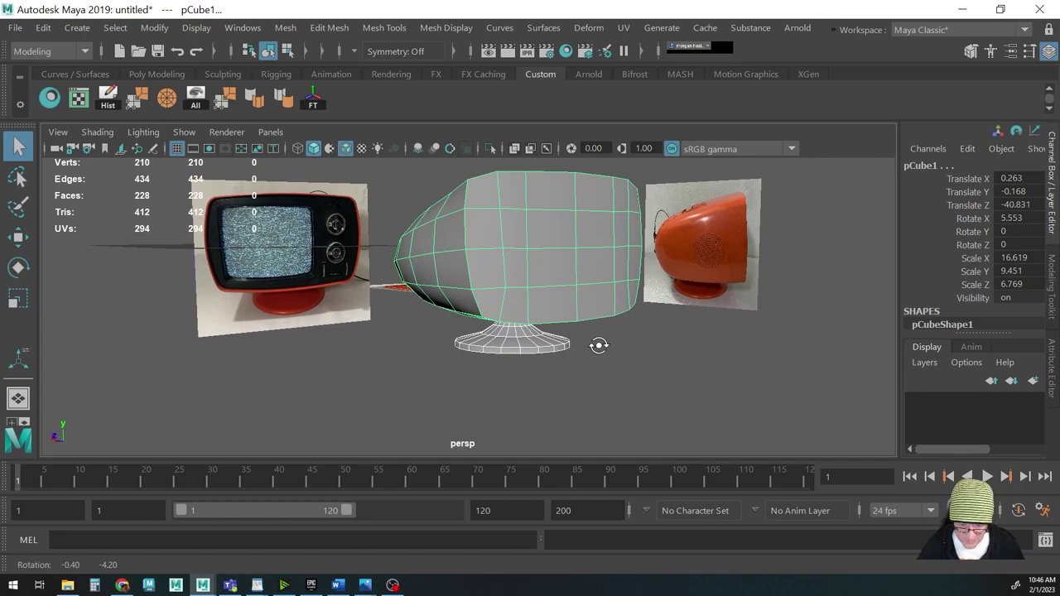
{"action": "left_click_drag", "start_coordinate": [492, 339], "coordinate": [485, 309], "text": "alt"}
{"action": "right_click_drag", "start_coordinate": [588, 277], "coordinate": [572, 297], "text": "alt"}
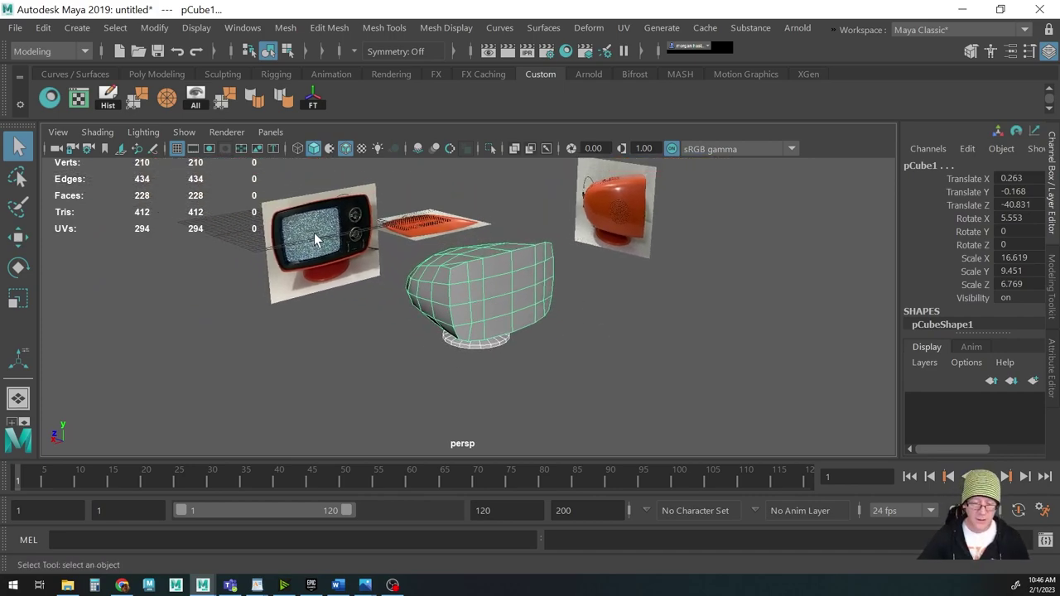
{"action": "left_click_drag", "start_coordinate": [449, 313], "coordinate": [494, 337], "text": "alt"}
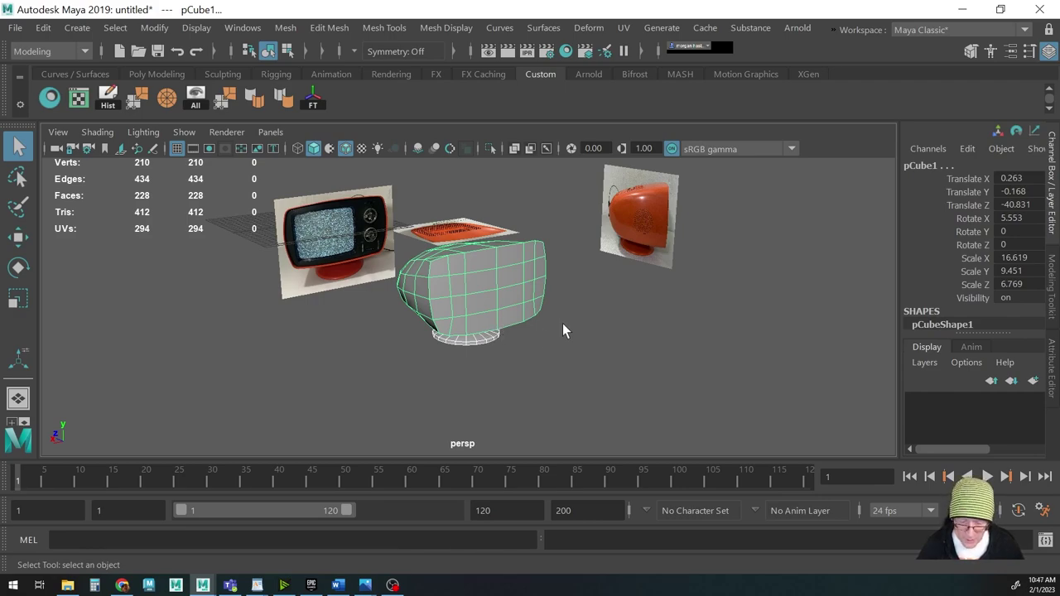
{"action": "right_click_drag", "start_coordinate": [557, 325], "coordinate": [428, 321], "text": "alt"}
{"action": "left_click_drag", "start_coordinate": [427, 321], "coordinate": [451, 320], "text": "alt"}
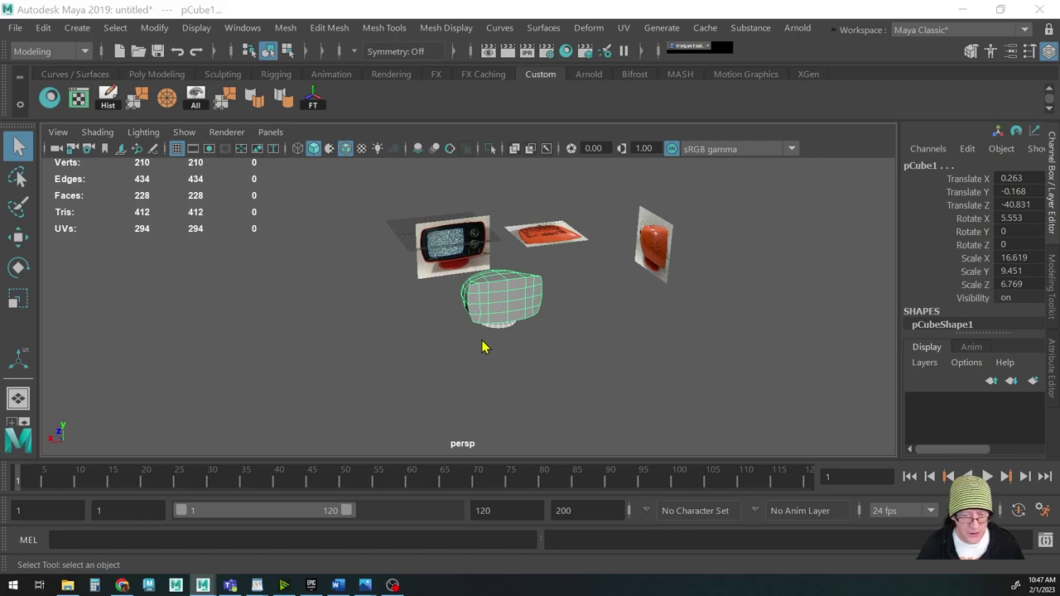
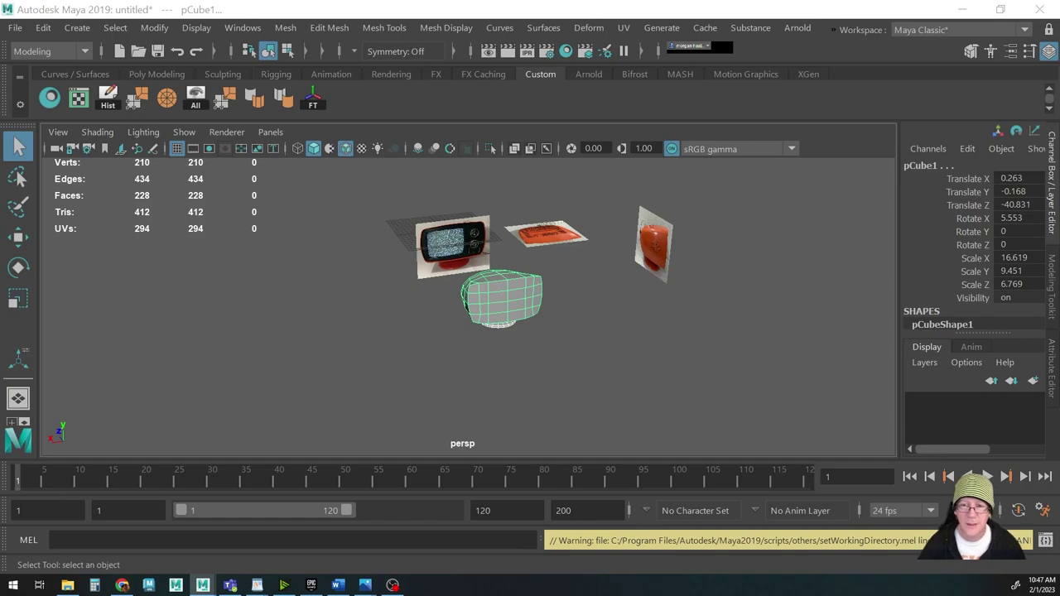
Save the scene as a new Maya Binary file named "tv example_1"
{"action": "key", "text": "ctrl+shift+s"}
{"action": "left_click", "coordinate": [367, 414]}
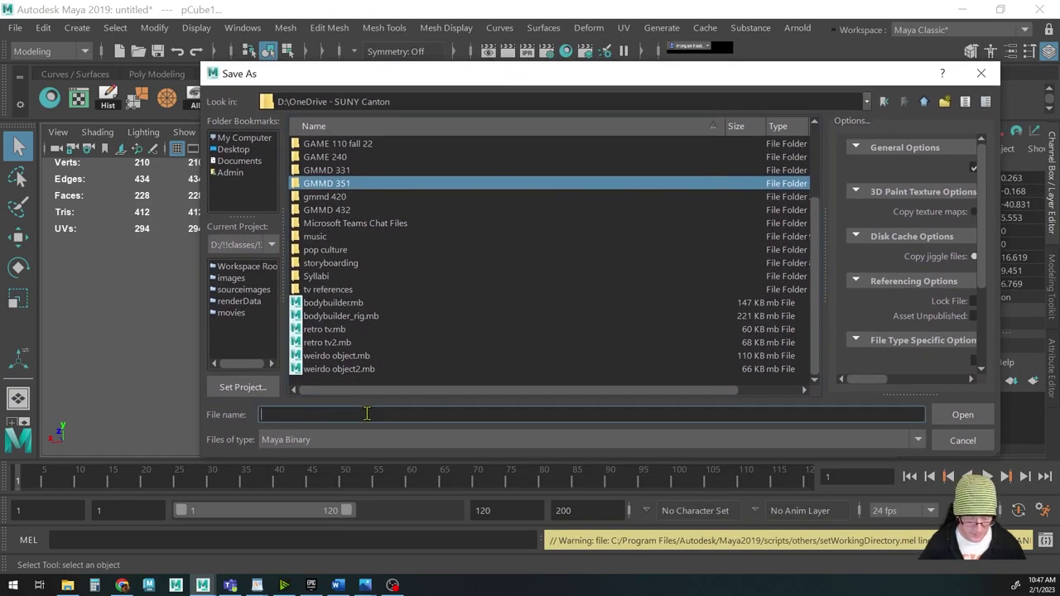
{"action": "type", "text": "tv example_1"}
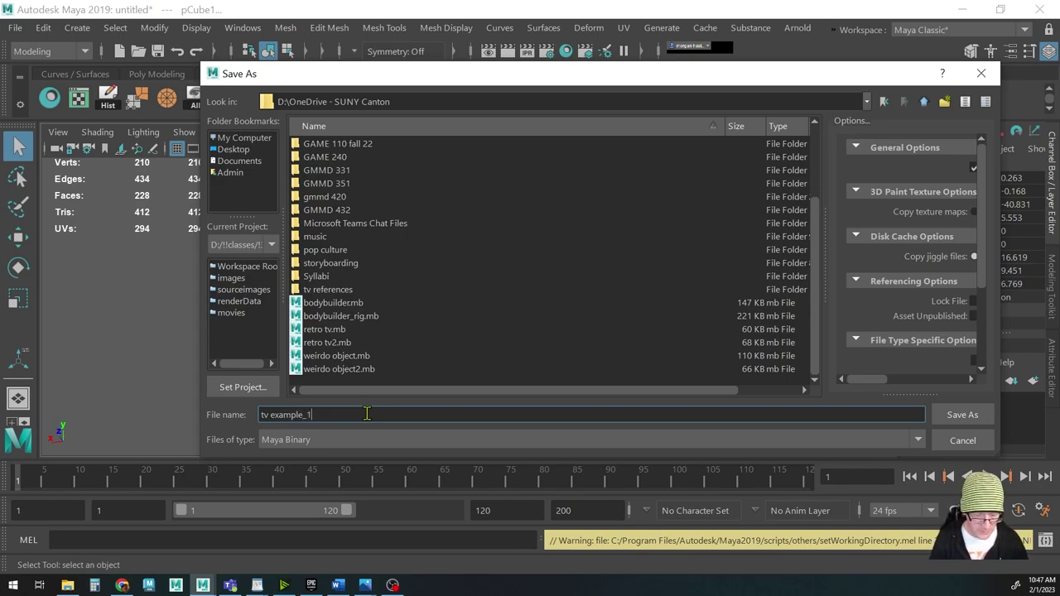
{"action": "key", "text": "Return"}
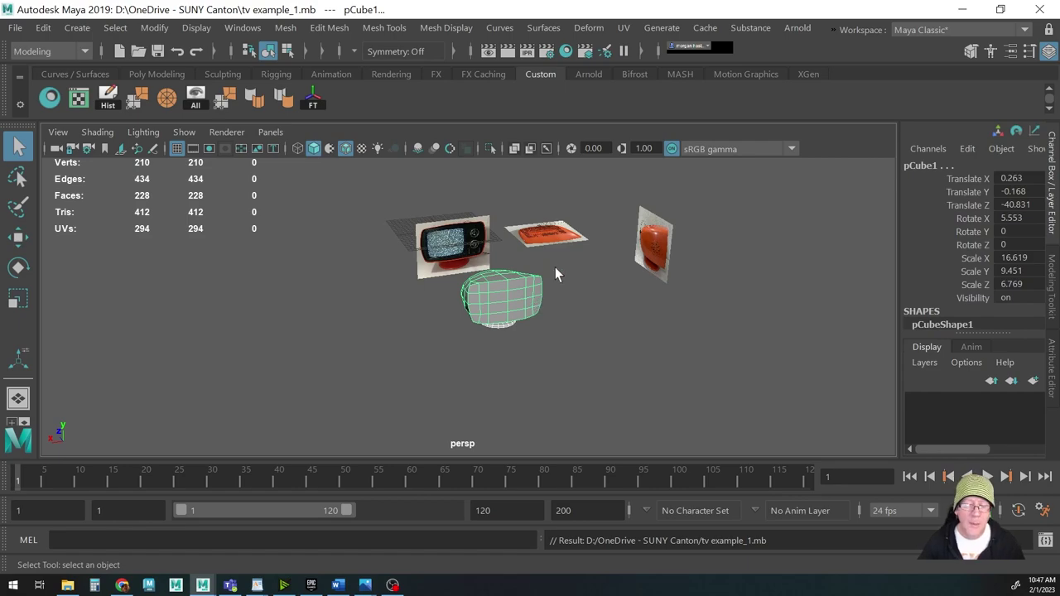
Select the front reference image and examine it beside the modelled body in the front view
{"action": "left_click_drag", "start_coordinate": [506, 280], "coordinate": [447, 268], "text": "alt"}
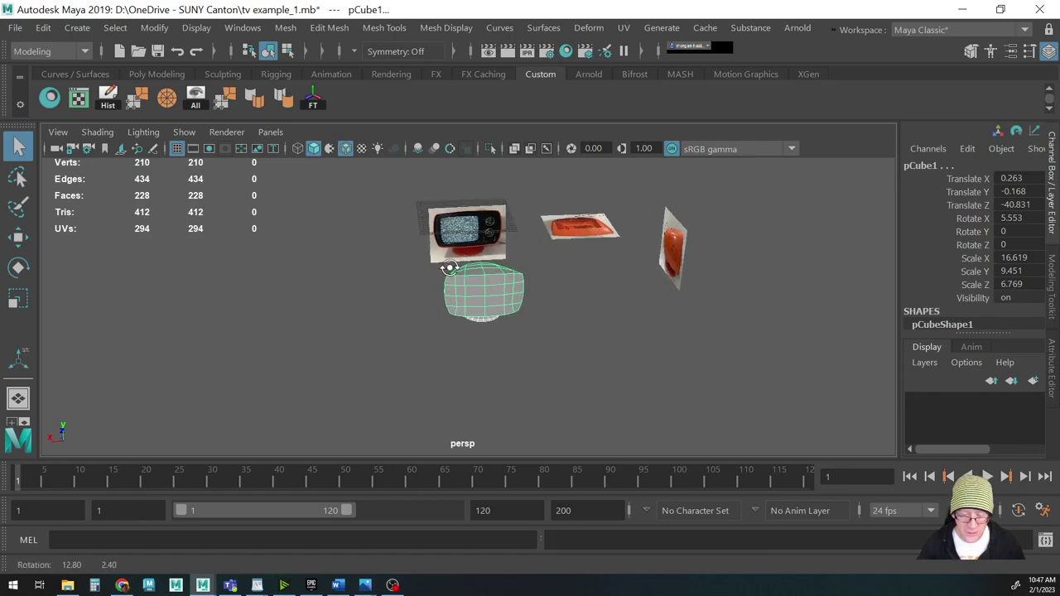
{"action": "left_click", "coordinate": [462, 226]}
{"action": "key", "text": "w"}
{"action": "left_click_drag", "start_coordinate": [407, 182], "coordinate": [339, 289]}
{"action": "key", "text": "f"}
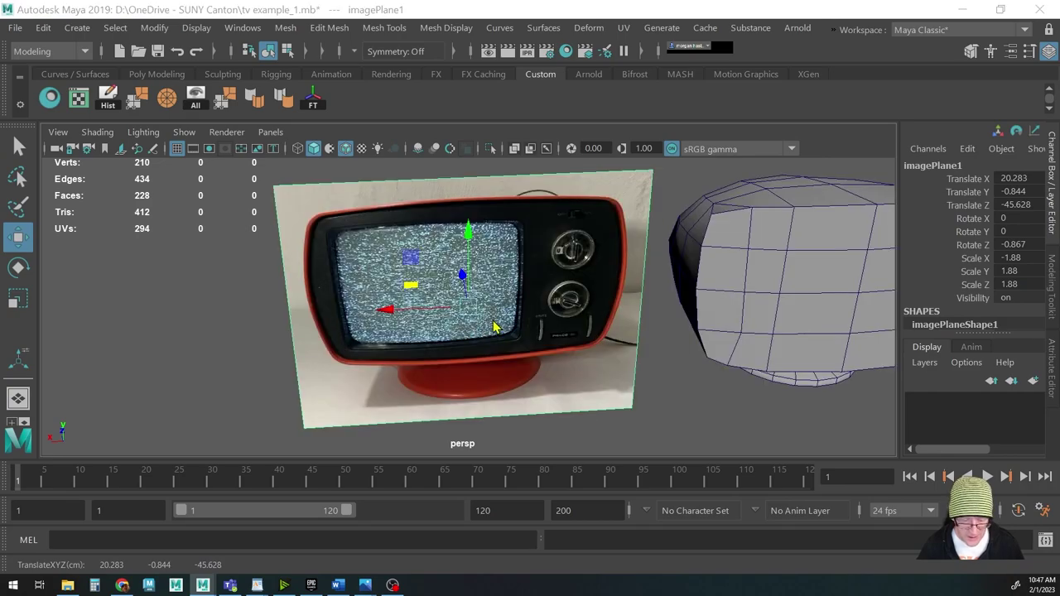
{"action": "key", "text": "space"}
{"action": "left_click", "coordinate": [548, 325]}
{"action": "right_click_drag", "start_coordinate": [644, 319], "coordinate": [387, 278], "text": "alt"}
{"action": "key", "text": "space"}
{"action": "key", "text": "space"}
{"action": "left_click_drag", "start_coordinate": [465, 275], "coordinate": [463, 306]}
{"action": "right_click_drag", "start_coordinate": [558, 306], "coordinate": [438, 283], "text": "alt"}
{"action": "middle_click_drag", "start_coordinate": [438, 283], "coordinate": [436, 282], "text": "alt"}
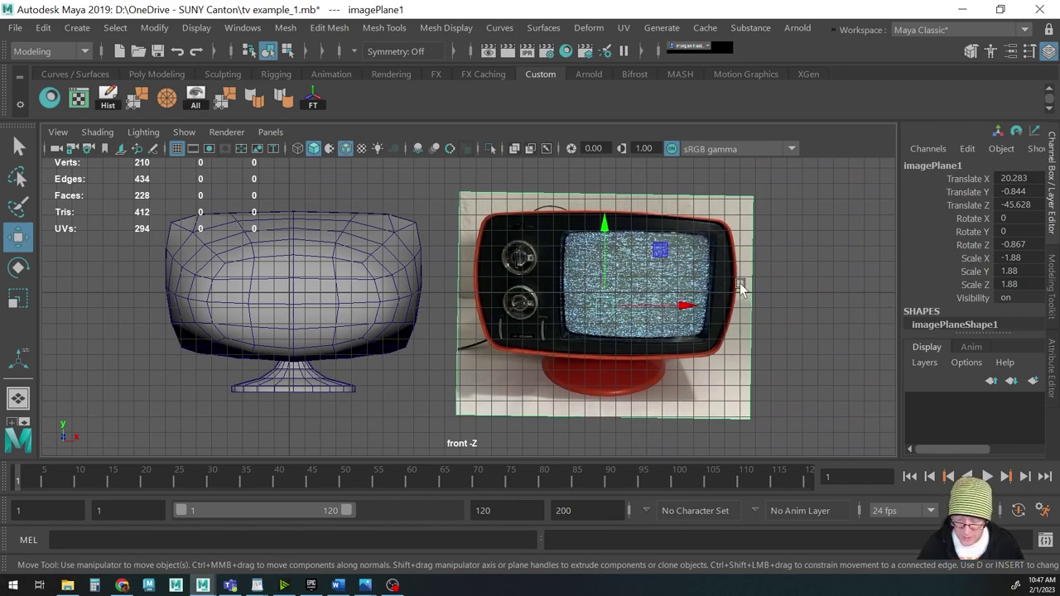
{"action": "middle_click_drag", "start_coordinate": [710, 310], "coordinate": [604, 273], "text": "alt"}
Create a polygon cube, scale it uniformly to about 8.179 and move it over the reference image's screen at about X 24.265
{"action": "key", "text": "space"}
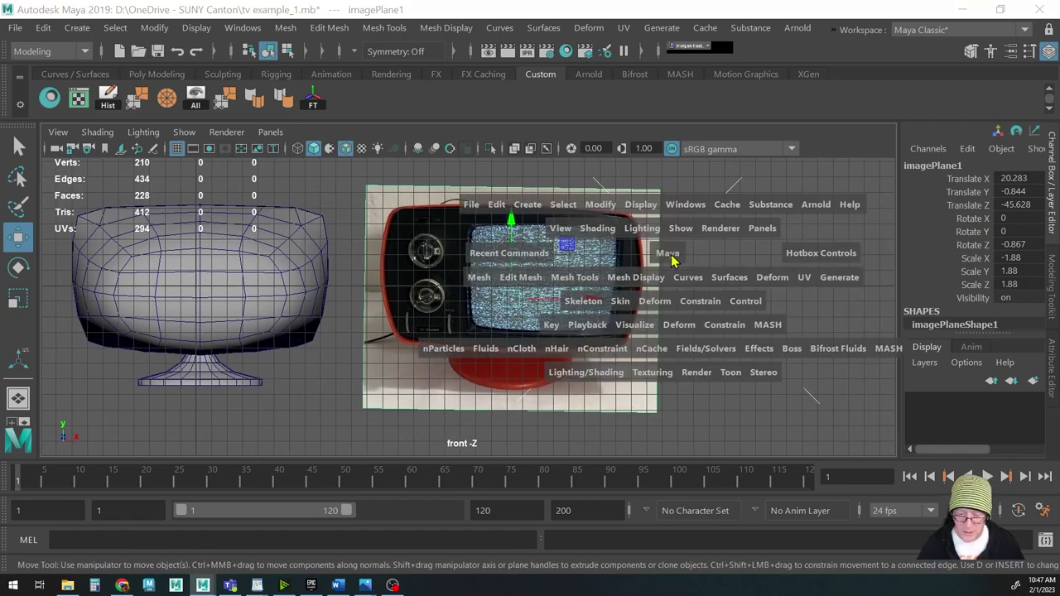
{"action": "left_click", "coordinate": [529, 205]}
{"action": "mouse_move", "coordinate": [572, 265]}
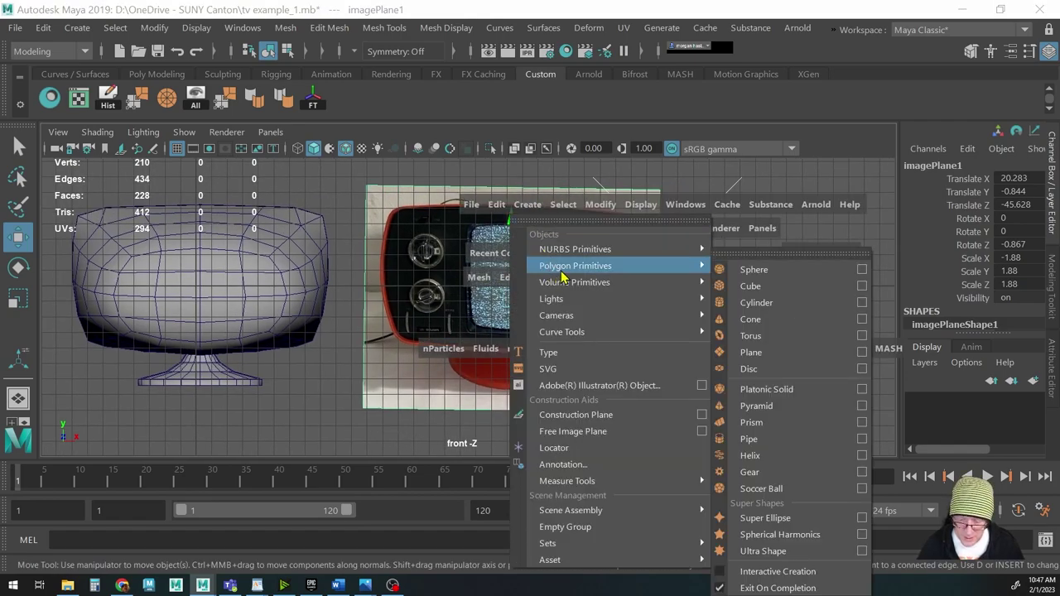
{"action": "left_click", "coordinate": [746, 284]}
{"action": "left_click_drag", "start_coordinate": [234, 306], "coordinate": [676, 230]}
{"action": "key", "text": "r"}
Turn on X-ray shading and centre the cube over the reference screen at about X 22.347, Y 0.462
{"action": "left_click", "coordinate": [97, 132]}
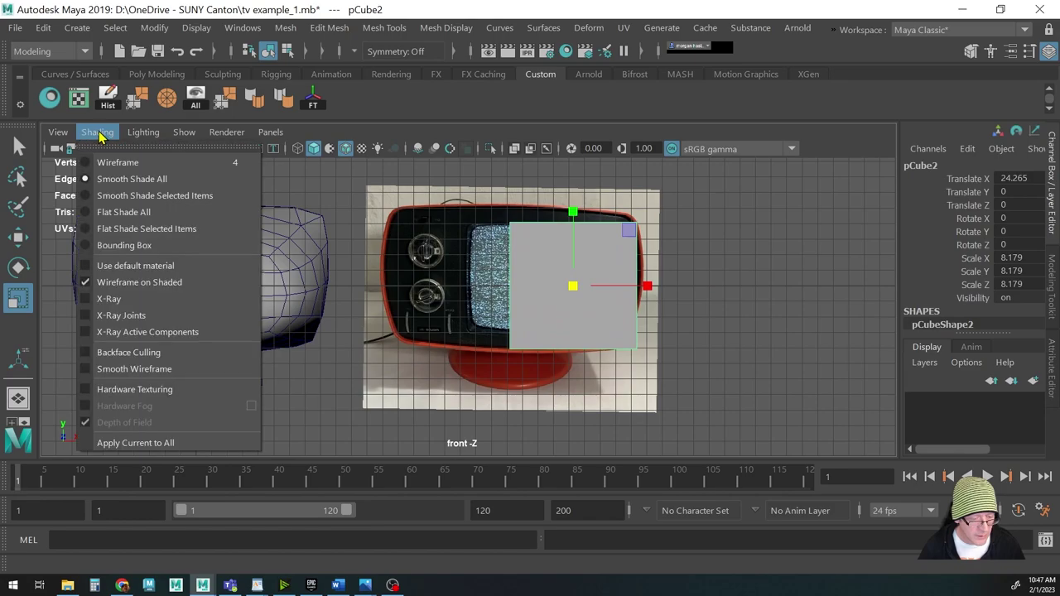
{"action": "left_click", "coordinate": [108, 299]}
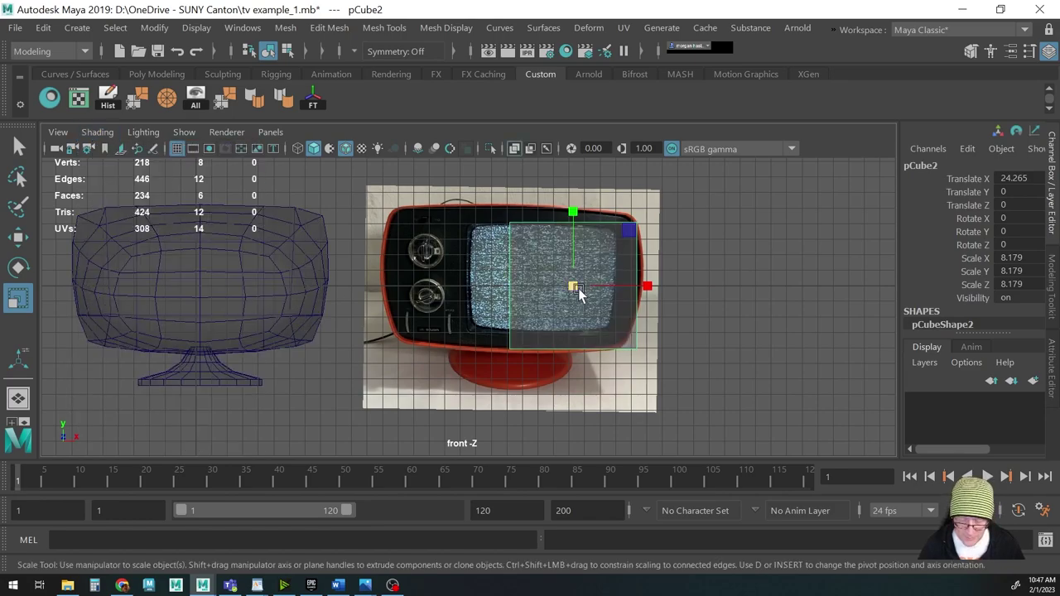
{"action": "key", "text": "w"}
{"action": "left_click_drag", "start_coordinate": [579, 294], "coordinate": [546, 282]}
Rotate the front reference image to about 0.205 around Z so the television sits level
{"action": "right_click_drag", "start_coordinate": [453, 354], "coordinate": [705, 387], "text": "alt"}
{"action": "left_click", "coordinate": [682, 376]}
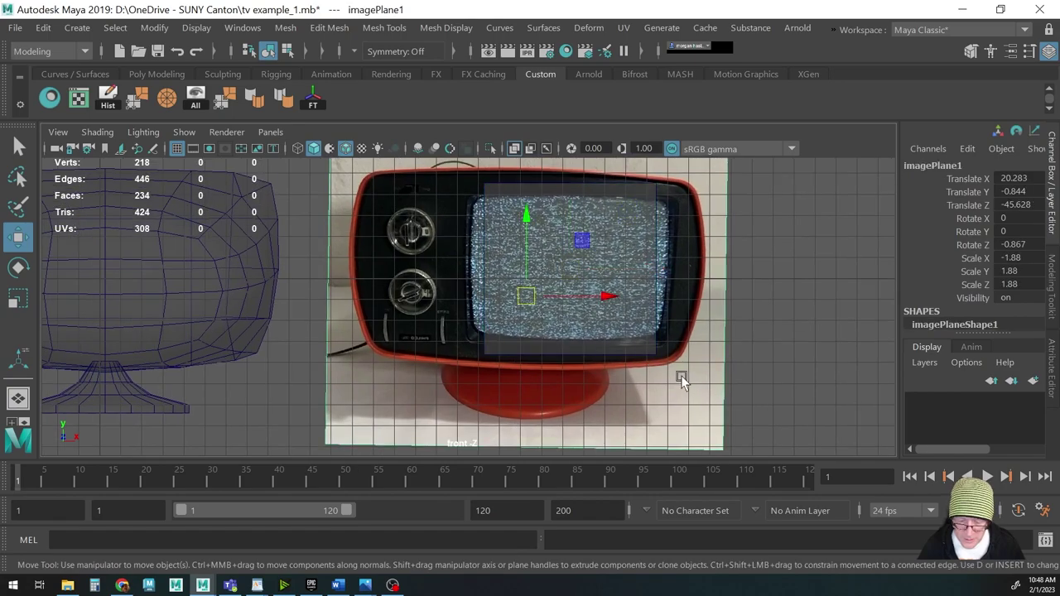
{"action": "key", "text": "e"}
{"action": "left_click_drag", "start_coordinate": [594, 330], "coordinate": [595, 330]}
{"action": "key", "text": "w"}
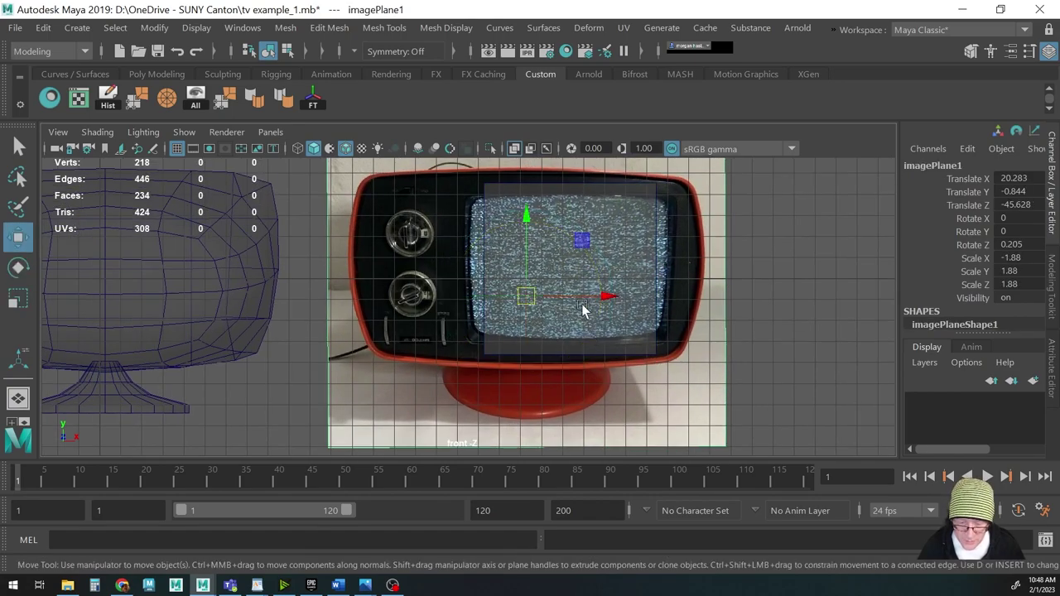
Shift the cube to about X 22.111 and scale it to about 8.906 in X and 6.213 in Y
{"action": "left_click", "coordinate": [654, 270]}
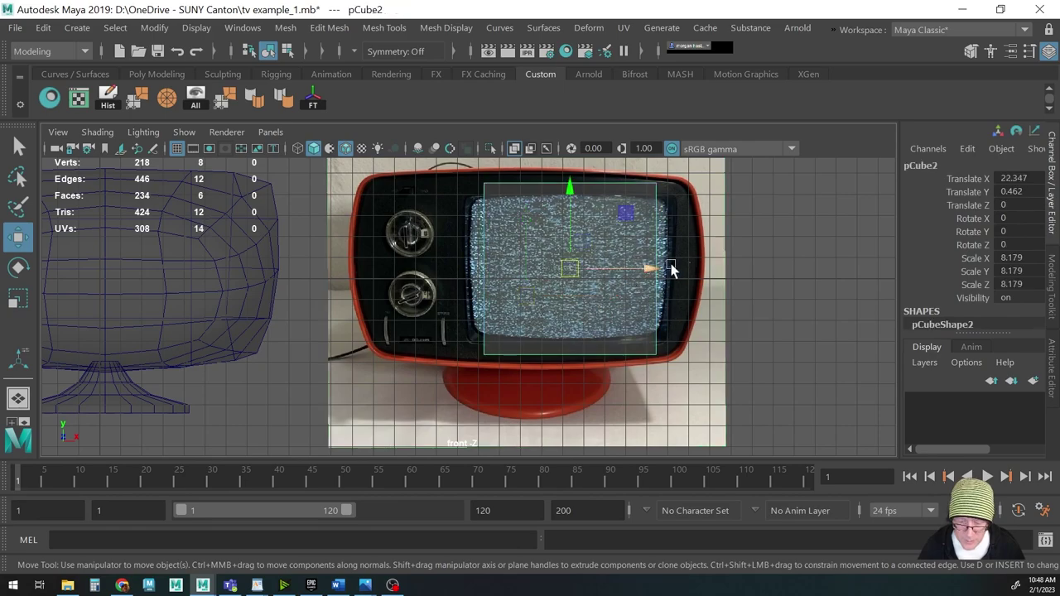
{"action": "left_click_drag", "start_coordinate": [647, 269], "coordinate": [645, 271]}
{"action": "key", "text": "r"}
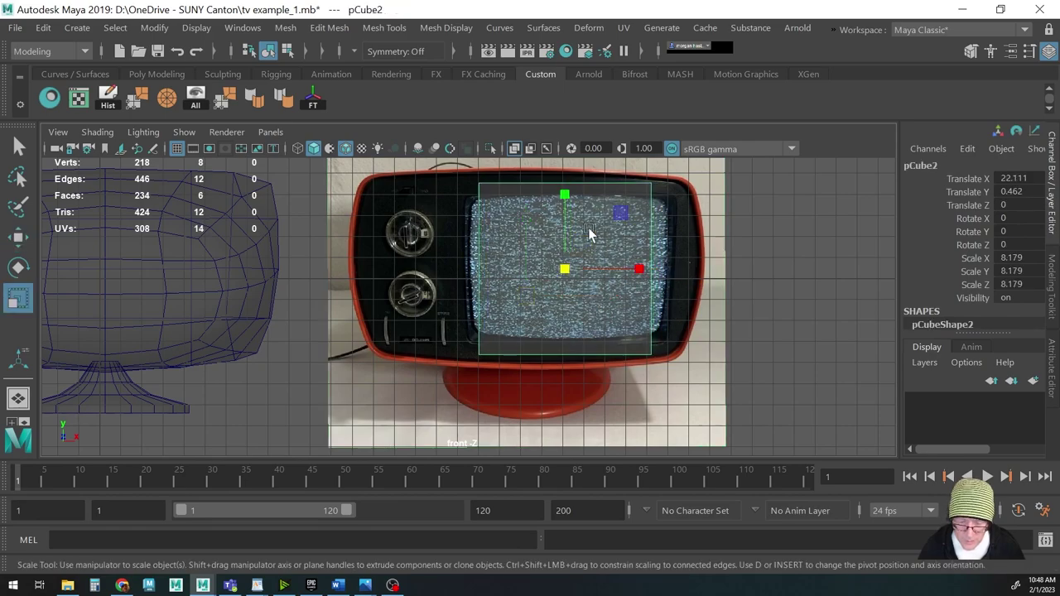
{"action": "mouse_move", "coordinate": [563, 196]}
{"action": "left_mouse_down"}
{"action": "mouse_move", "coordinate": [564, 213]}
{"action": "mouse_move", "coordinate": [564, 196]}
{"action": "left_mouse_up"}
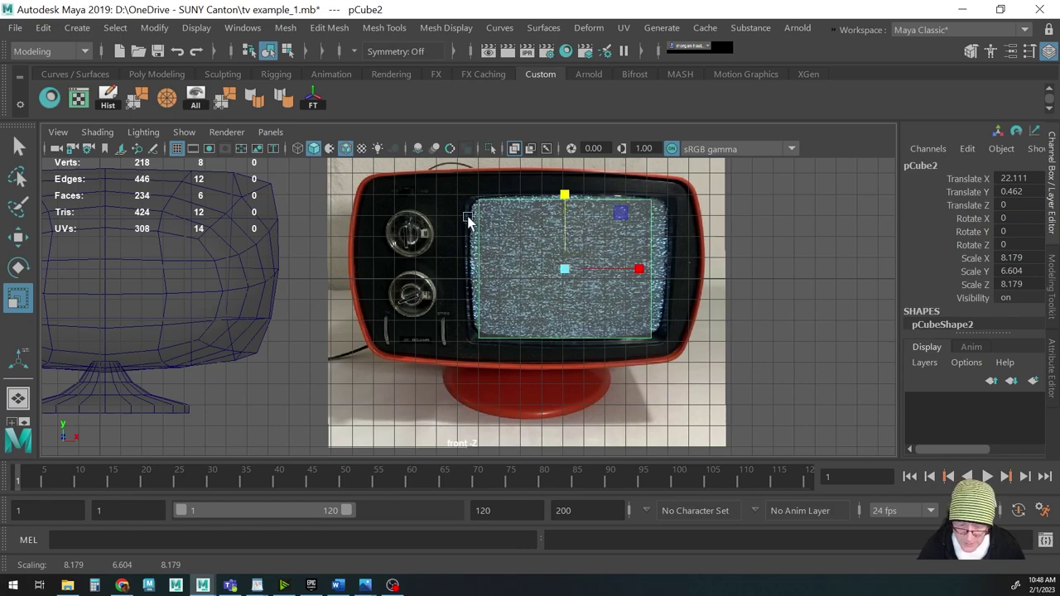
{"action": "left_click_drag", "start_coordinate": [566, 198], "coordinate": [566, 205]}
{"action": "left_click_drag", "start_coordinate": [608, 268], "coordinate": [655, 272]}
Move the cube to about X 22.294, Y 0.593 and enlarge it to about 9.236 in X and 6.627 in Y
{"action": "key", "text": "w"}
{"action": "left_click_drag", "start_coordinate": [568, 272], "coordinate": [572, 274]}
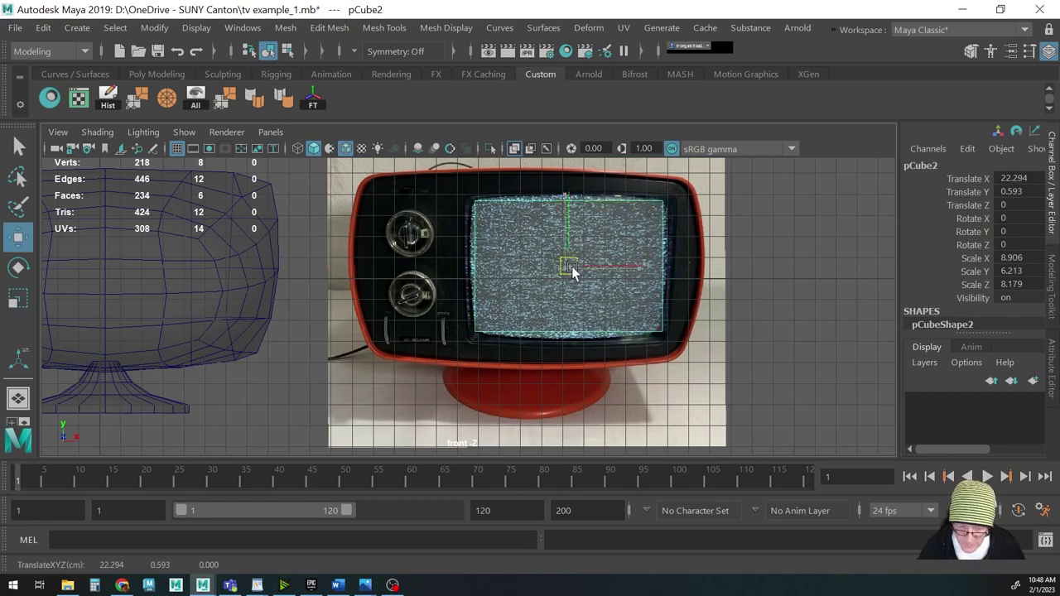
{"action": "key", "text": "r"}
{"action": "left_click_drag", "start_coordinate": [643, 268], "coordinate": [644, 273]}
{"action": "left_click_drag", "start_coordinate": [571, 202], "coordinate": [570, 189]}
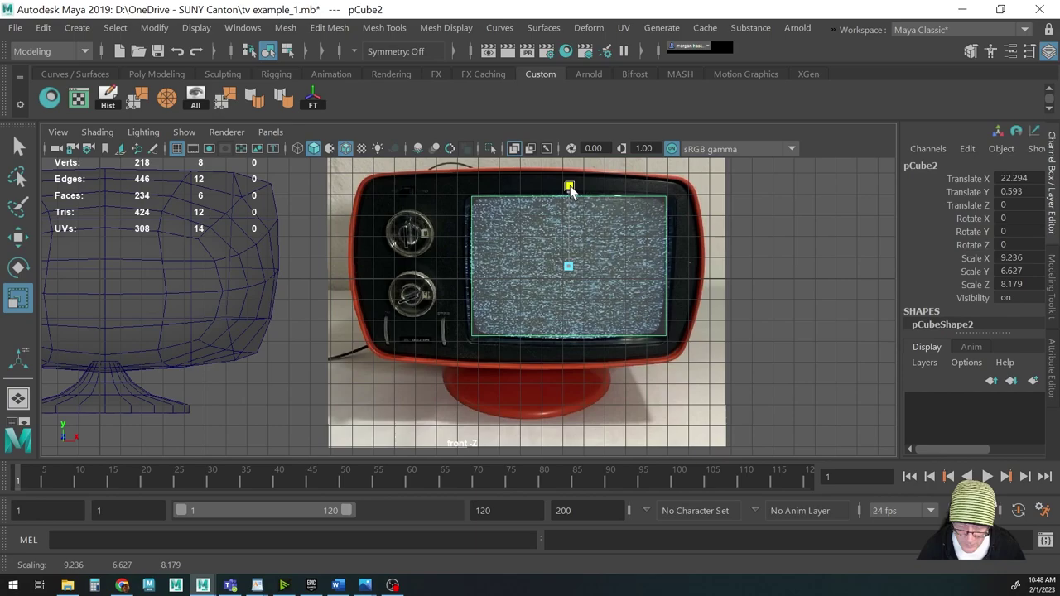
Use Multi-Cut to insert one vertical and one horizontal edge loop through the middle of the screen cube
{"action": "middle_click_drag", "start_coordinate": [593, 277], "coordinate": [559, 286], "text": "alt"}
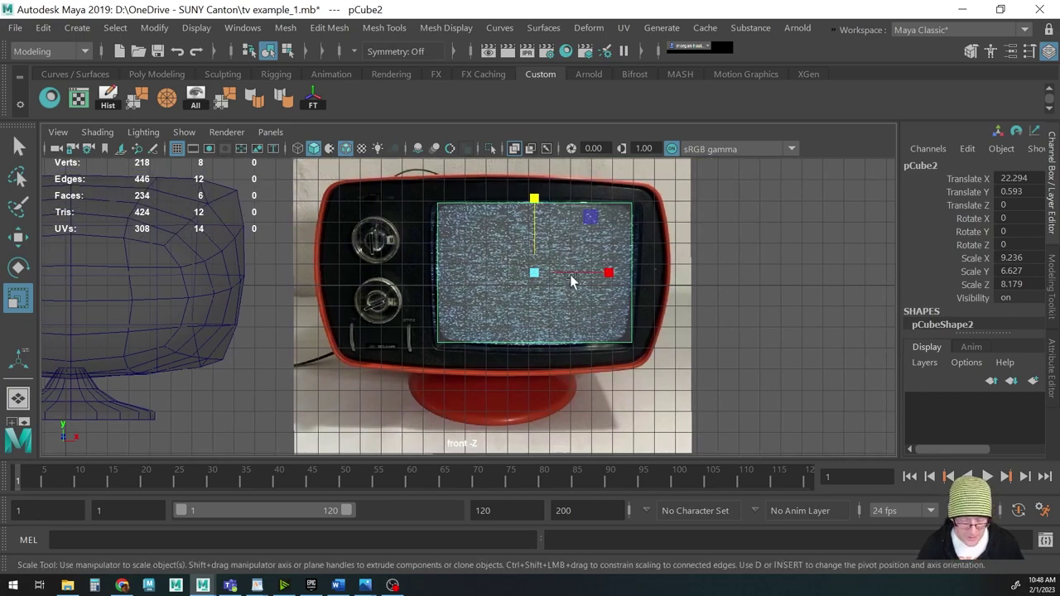
{"action": "key", "text": "ctrl+shift+x"}
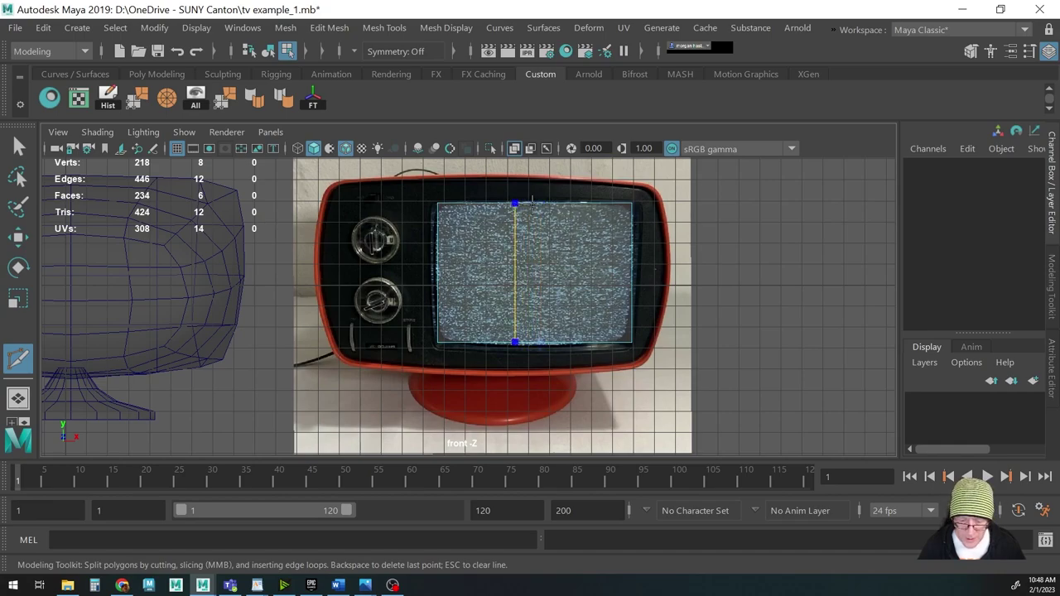
{"action": "left_click", "coordinate": [534, 202], "text": "ctrl"}
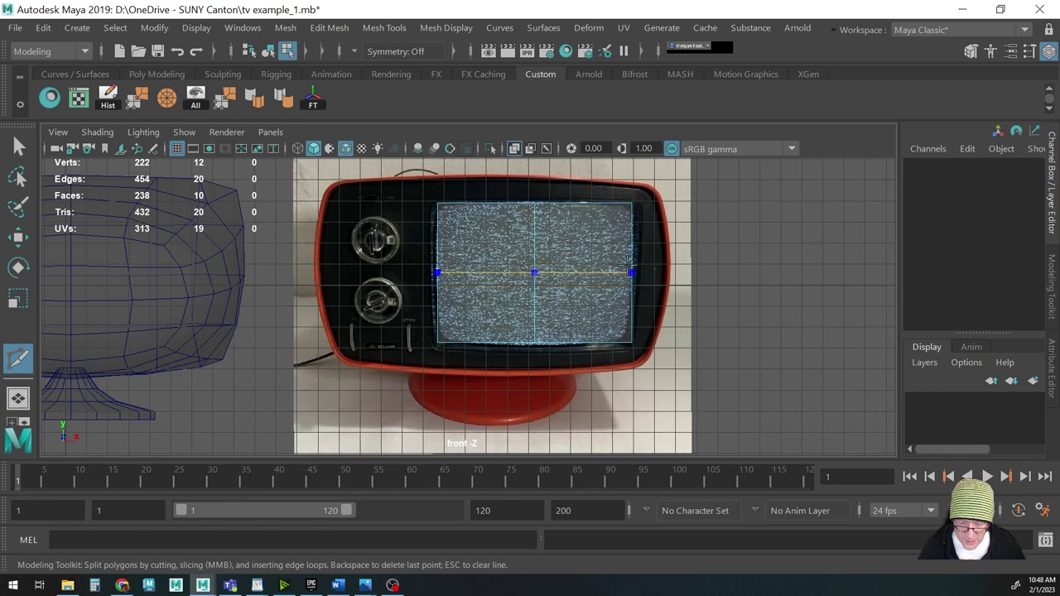
{"action": "left_click", "coordinate": [621, 272], "text": "ctrl"}
{"action": "key", "text": "w"}
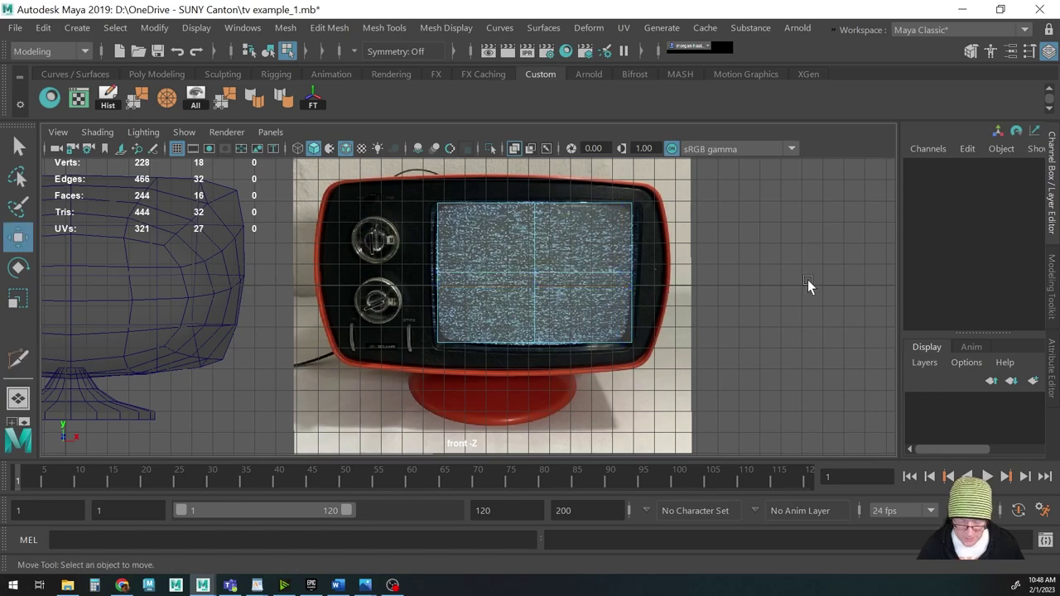
Raise the cube's top middle vertices to about Y 3.959 and lower the bottom middle ones to follow the screen's curve
{"action": "key", "text": "F8"}
{"action": "middle_click_drag", "start_coordinate": [681, 304], "coordinate": [673, 336], "text": "alt"}
{"action": "key", "text": "q"}
{"action": "left_click_drag", "start_coordinate": [513, 219], "coordinate": [543, 248]}
{"action": "key", "text": "w"}
{"action": "left_click_drag", "start_coordinate": [529, 207], "coordinate": [530, 209]}
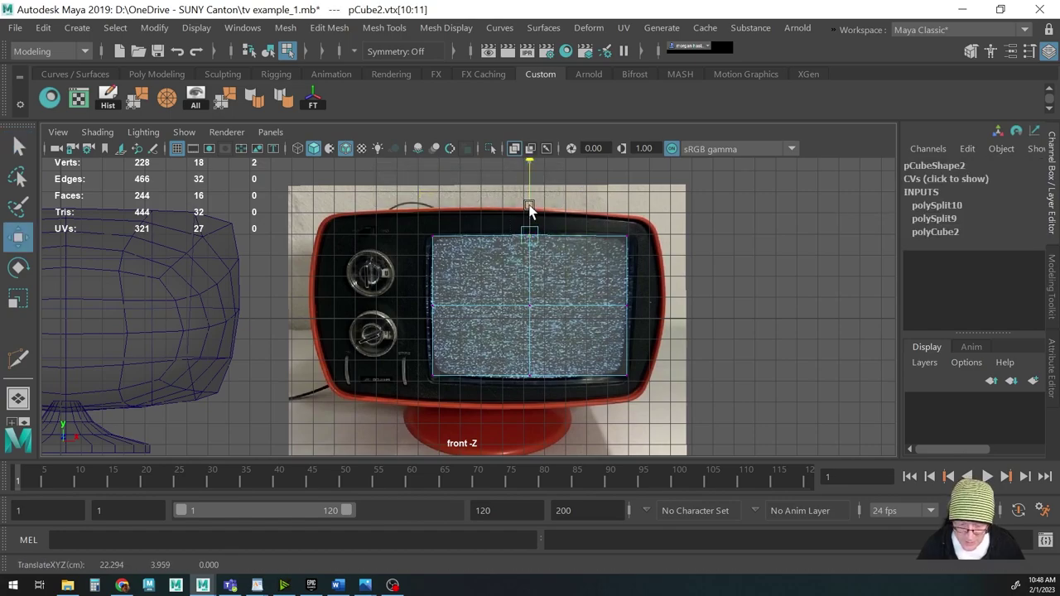
{"action": "left_click_drag", "start_coordinate": [510, 355], "coordinate": [549, 390]}
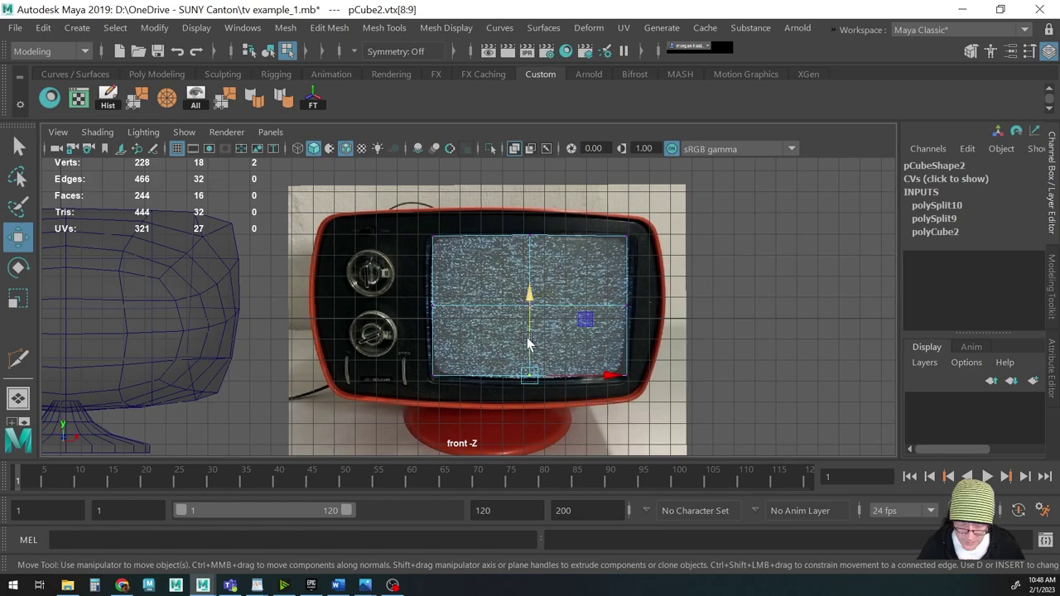
{"action": "left_click", "coordinate": [530, 346]}
Move the cube's side middle vertices outward to about X 27.043 and X 17.571, and return to object mode
{"action": "left_click_drag", "start_coordinate": [600, 280], "coordinate": [673, 309]}
{"action": "left_click", "coordinate": [669, 308]}
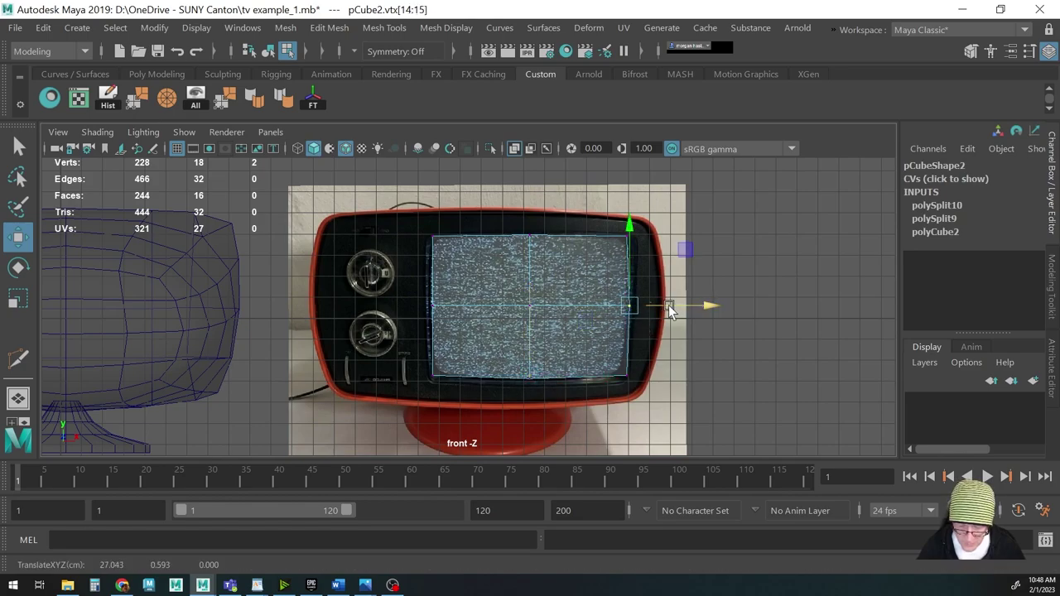
{"action": "left_click_drag", "start_coordinate": [416, 295], "coordinate": [456, 313]}
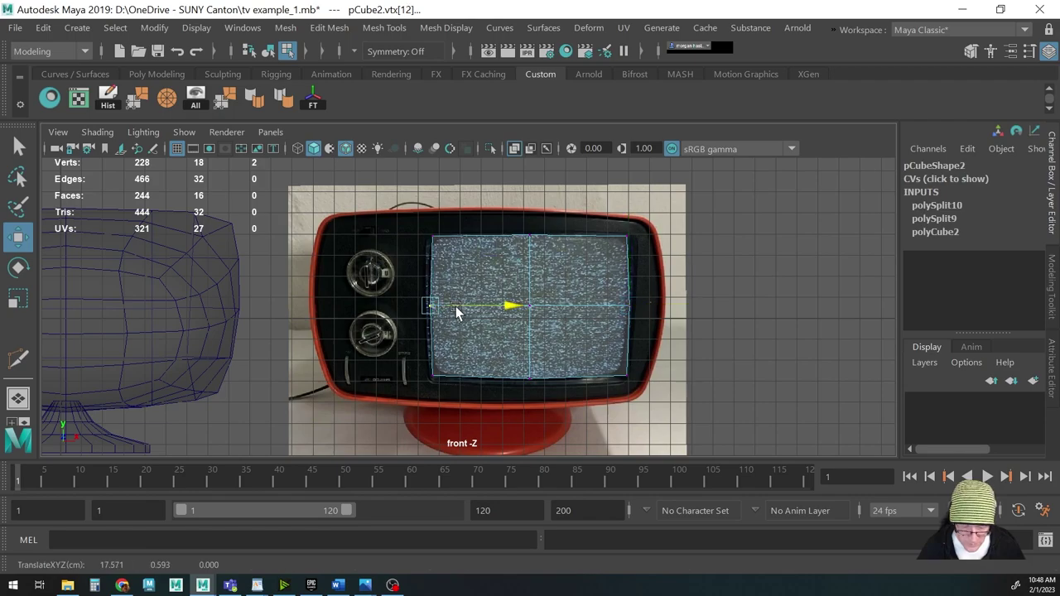
{"action": "middle_click_drag", "start_coordinate": [508, 303], "coordinate": [464, 315], "text": "alt"}
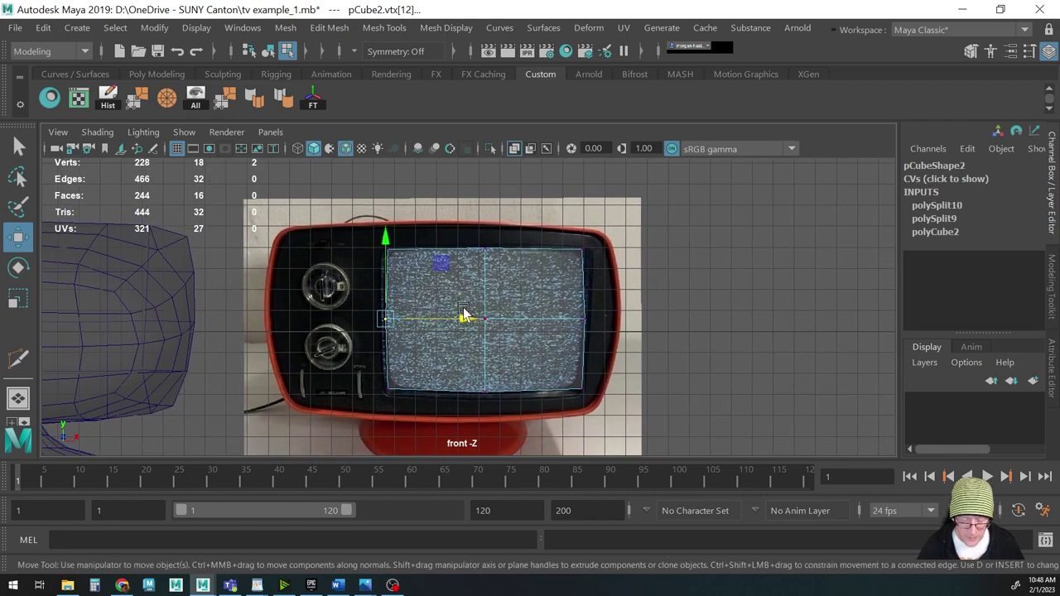
{"action": "key", "text": "F8"}
{"action": "key", "text": "space"}
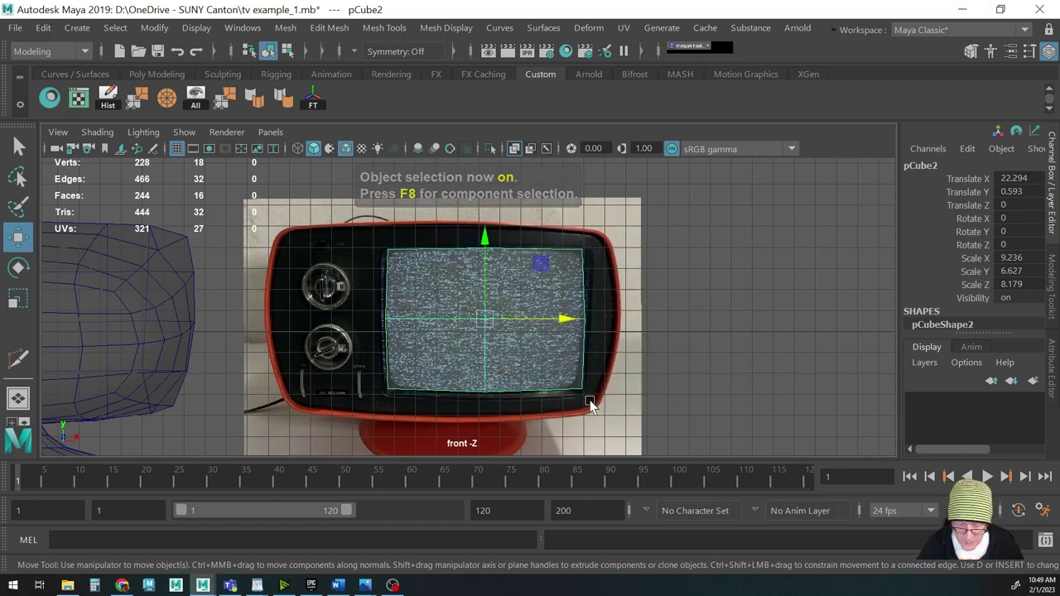
Scale the cube's bottom corner vertices inward in X and raise them to about Y -2.510
{"action": "key", "text": "F8"}
{"action": "left_click_drag", "start_coordinate": [568, 373], "coordinate": [624, 394]}
{"action": "left_click_drag", "start_coordinate": [365, 364], "coordinate": [421, 415], "text": "shift"}
{"action": "key", "text": "r"}
{"action": "left_click_drag", "start_coordinate": [558, 393], "coordinate": [555, 394]}
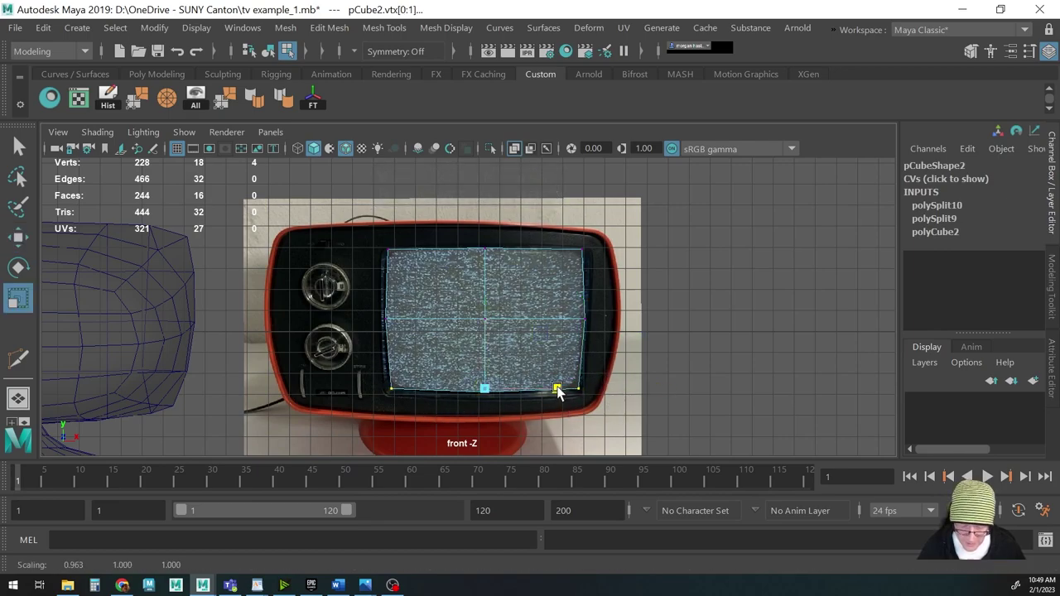
{"action": "key", "text": "w"}
{"action": "left_click_drag", "start_coordinate": [486, 354], "coordinate": [485, 353]}
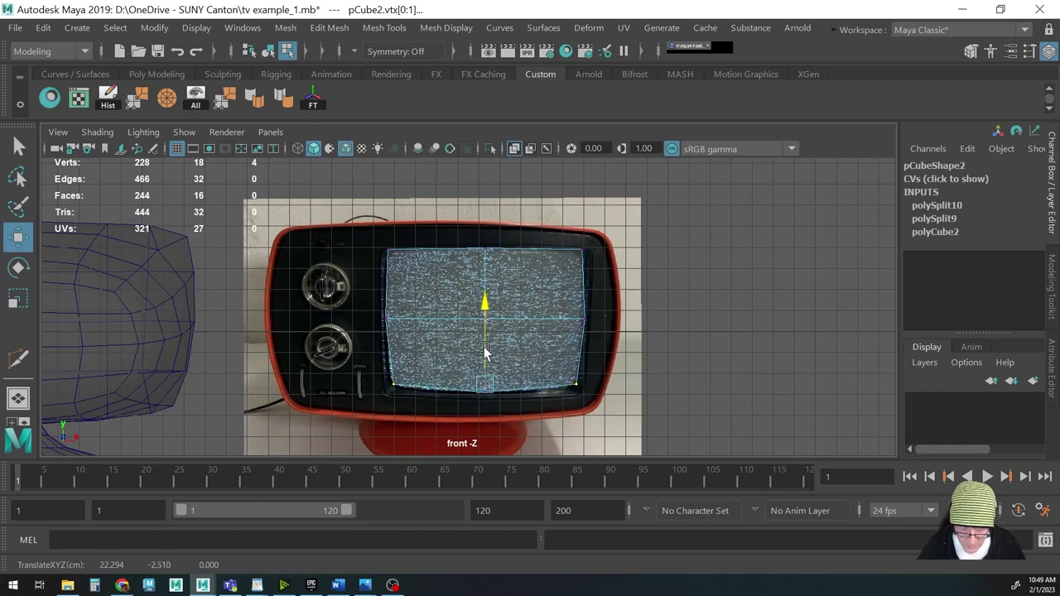
Lower the cube's top corner vertices to about Y 3.749 and return to object mode
{"action": "left_click_drag", "start_coordinate": [367, 228], "coordinate": [421, 266]}
{"action": "left_click_drag", "start_coordinate": [566, 225], "coordinate": [608, 266], "text": "shift"}
{"action": "left_click_drag", "start_coordinate": [485, 197], "coordinate": [486, 204]}
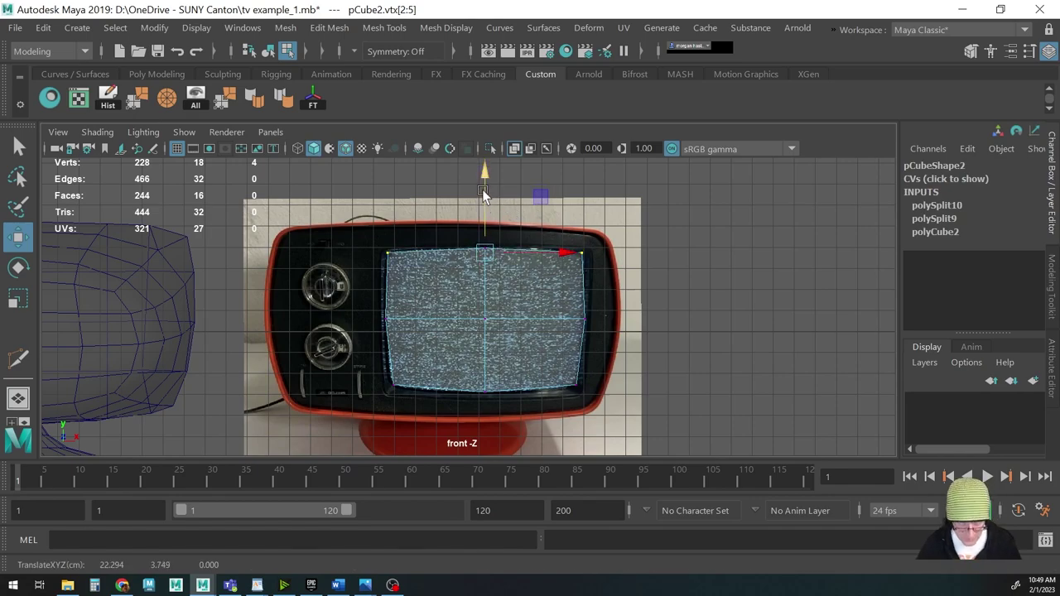
{"action": "key", "text": "F8"}
Scale the screen cube down in Z in the perspective view to make it a thin slab
{"action": "key", "text": "space"}
{"action": "left_click_drag", "start_coordinate": [561, 286], "coordinate": [559, 247]}
{"action": "key", "text": "f"}
{"action": "right_click_drag", "start_coordinate": [561, 287], "coordinate": [422, 306], "text": "alt"}
{"action": "left_click_drag", "start_coordinate": [422, 306], "coordinate": [512, 293], "text": "alt"}
{"action": "key", "text": "r"}
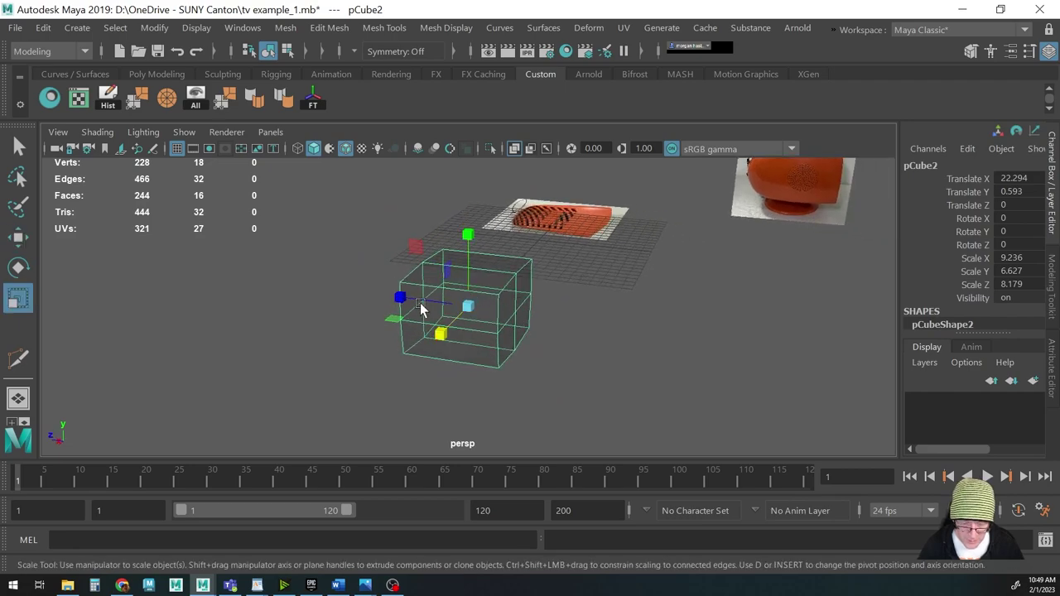
{"action": "left_click_drag", "start_coordinate": [400, 302], "coordinate": [679, 347]}
Select the slab's four short corner edges and bevel them with a fraction of 0.5
{"action": "key", "text": "F10"}
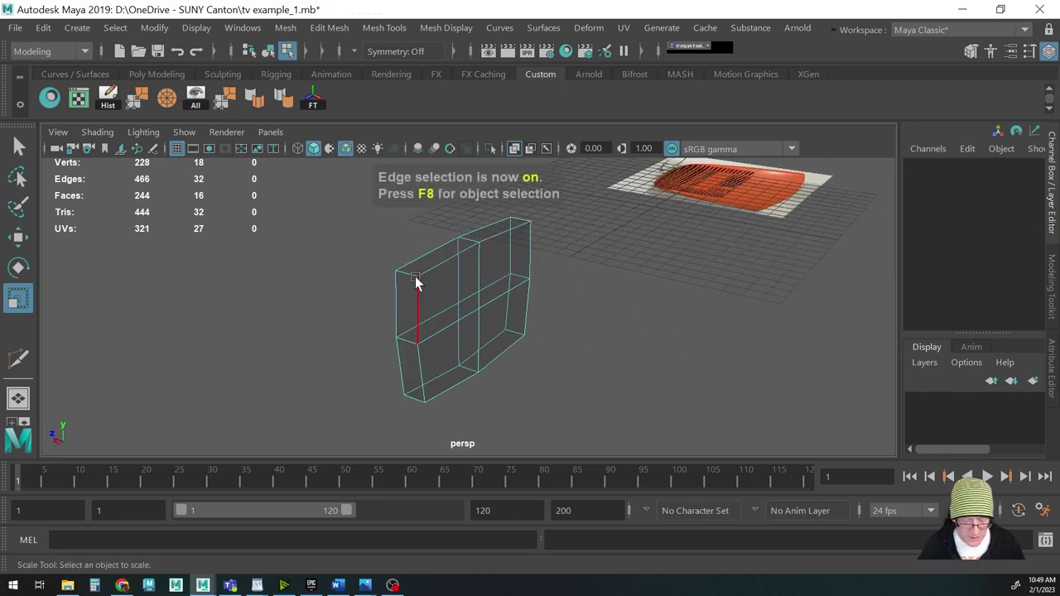
{"action": "left_click", "coordinate": [410, 279]}
{"action": "left_click_drag", "start_coordinate": [435, 340], "coordinate": [449, 277], "text": "alt"}
{"action": "key", "text": "q"}
{"action": "left_click", "coordinate": [422, 330], "text": "shift"}
{"action": "left_click_drag", "start_coordinate": [489, 329], "coordinate": [602, 313], "text": "alt"}
{"action": "left_click", "coordinate": [535, 295], "text": "shift"}
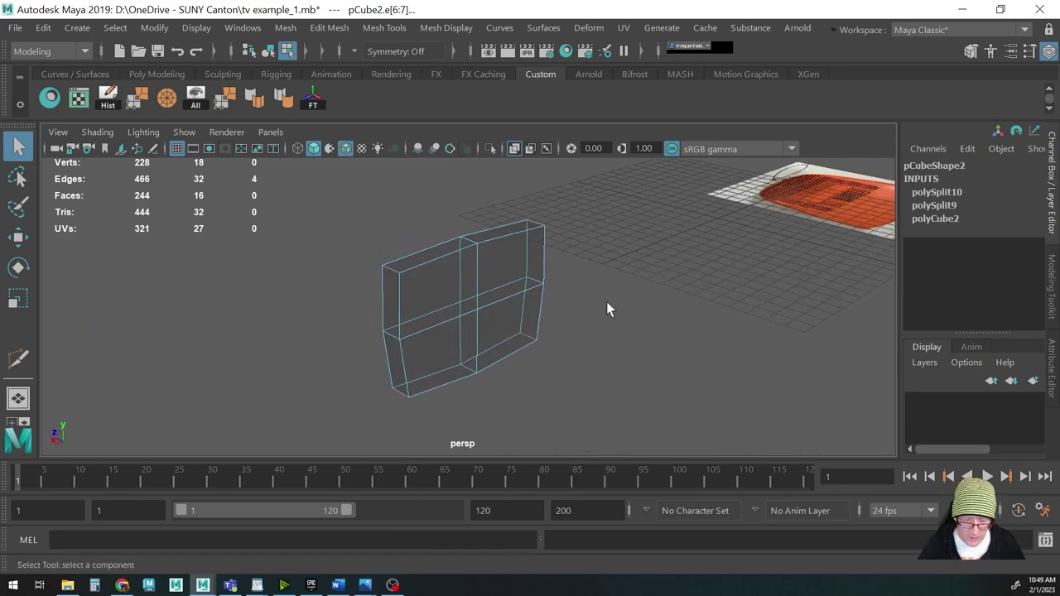
{"action": "right_click", "coordinate": [626, 269], "text": "shift"}
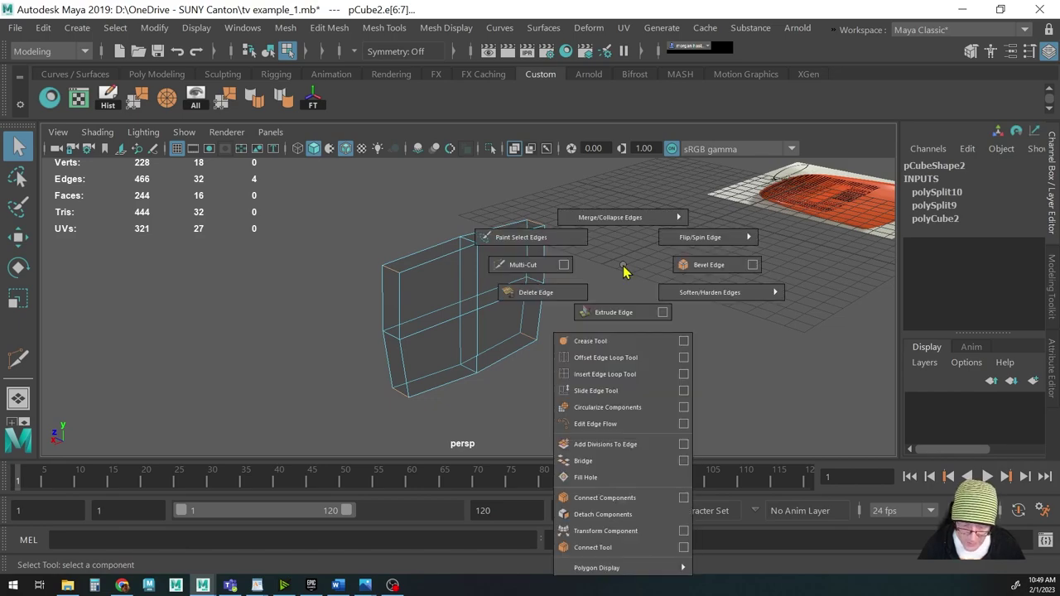
{"action": "right_click_drag", "start_coordinate": [623, 266], "coordinate": [712, 268], "text": "shift"}
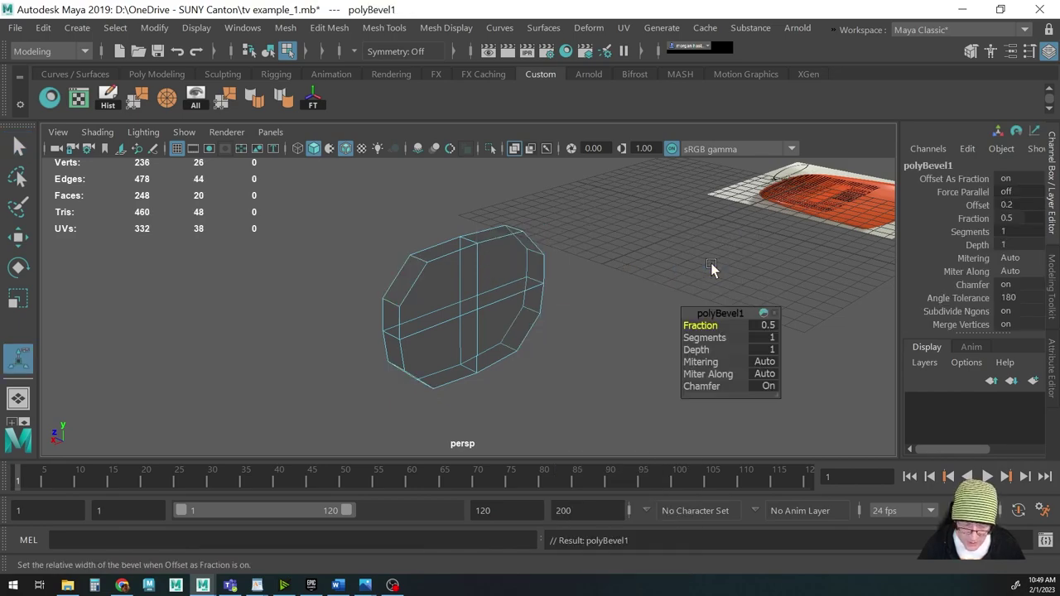
Set the slab's corner bevel to a fraction of 0.2 with 2 segments and return to object mode
{"action": "left_click_drag", "start_coordinate": [586, 338], "coordinate": [610, 323], "text": "alt"}
{"action": "left_click_drag", "start_coordinate": [700, 325], "coordinate": [700, 326]}
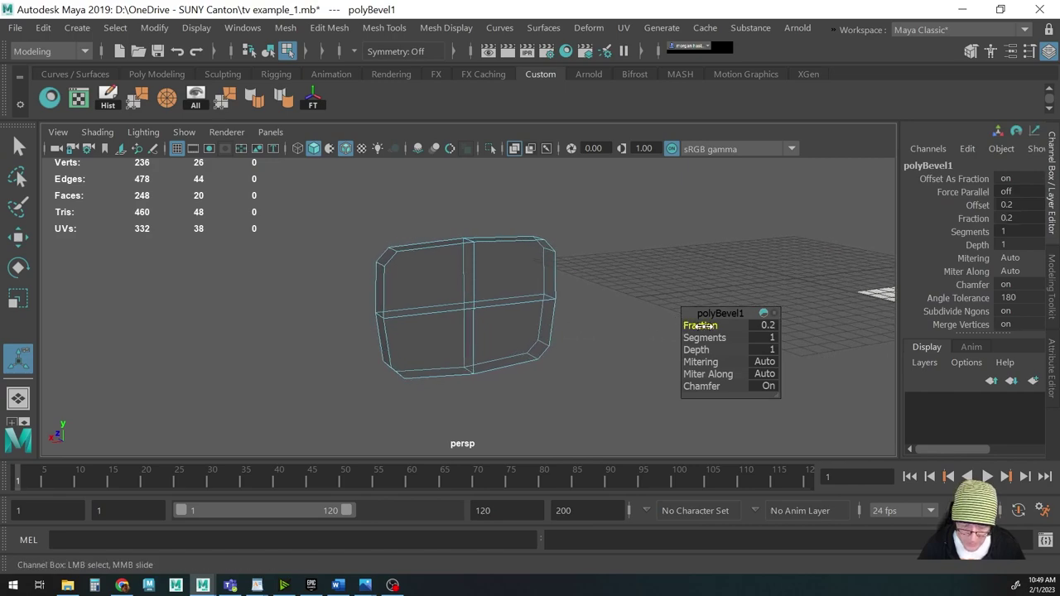
{"action": "mouse_move", "coordinate": [580, 310]}
{"action": "left_mouse_down", "text": "alt"}
{"action": "mouse_move", "coordinate": [525, 303]}
{"action": "mouse_move", "coordinate": [362, 334]}
{"action": "mouse_move", "coordinate": [682, 343]}
{"action": "mouse_move", "coordinate": [476, 315]}
{"action": "mouse_move", "coordinate": [428, 274]}
{"action": "mouse_move", "coordinate": [594, 300]}
{"action": "mouse_move", "coordinate": [599, 327]}
{"action": "mouse_move", "coordinate": [573, 325]}
{"action": "mouse_move", "coordinate": [585, 329]}
{"action": "left_mouse_up", "text": "alt"}
{"action": "left_click", "coordinate": [764, 338]}
{"action": "type", "text": "2"}
{"action": "key", "text": "Tab"}
{"action": "key", "text": "w"}
{"action": "right_click_drag", "start_coordinate": [654, 367], "coordinate": [538, 342], "text": "alt"}
{"action": "key", "text": "F8"}
Thicken the screen slab by scaling it in Z to about 1.802
{"action": "right_click_drag", "start_coordinate": [621, 336], "coordinate": [414, 287], "text": "alt"}
{"action": "left_click_drag", "start_coordinate": [414, 281], "coordinate": [384, 308], "text": "alt"}
{"action": "left_click_drag", "start_coordinate": [318, 267], "coordinate": [550, 380]}
{"action": "middle_click_drag", "start_coordinate": [550, 380], "coordinate": [513, 253], "text": "alt"}
{"action": "key", "text": "r"}
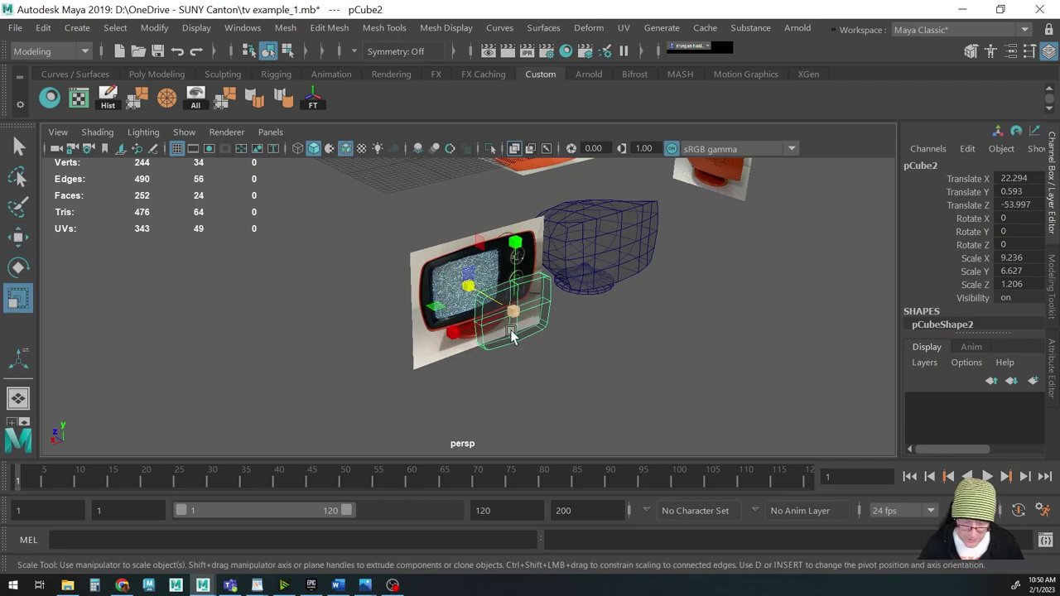
{"action": "left_click_drag", "start_coordinate": [467, 284], "coordinate": [435, 272]}
{"action": "right_click_drag", "start_coordinate": [450, 307], "coordinate": [525, 326], "text": "alt"}
{"action": "middle_click_drag", "start_coordinate": [525, 326], "coordinate": [569, 355], "text": "alt"}
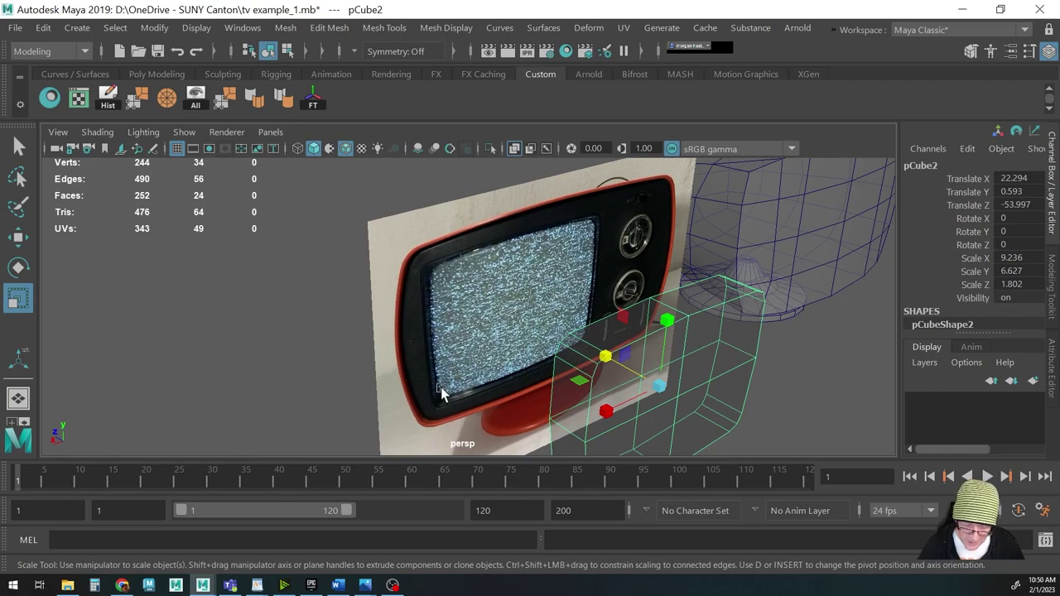
Select the slab's back vertices, scale them slightly inward and nudge them in Z, and return to object mode
{"action": "middle_click_drag", "start_coordinate": [580, 414], "coordinate": [520, 335], "text": "alt"}
{"action": "left_click_drag", "start_coordinate": [520, 356], "coordinate": [539, 352], "text": "alt"}
{"action": "middle_click_drag", "start_coordinate": [733, 278], "coordinate": [549, 359], "text": "alt"}
{"action": "mouse_move", "coordinate": [549, 358]}
{"action": "left_mouse_down", "text": "alt"}
{"action": "mouse_move", "coordinate": [536, 367]}
{"action": "mouse_move", "coordinate": [547, 365]}
{"action": "left_mouse_up", "text": "alt"}
{"action": "key", "text": "F8"}
{"action": "left_click_drag", "start_coordinate": [682, 331], "coordinate": [603, 241], "text": "alt"}
{"action": "key", "text": "q"}
{"action": "left_click_drag", "start_coordinate": [615, 164], "coordinate": [590, 349]}
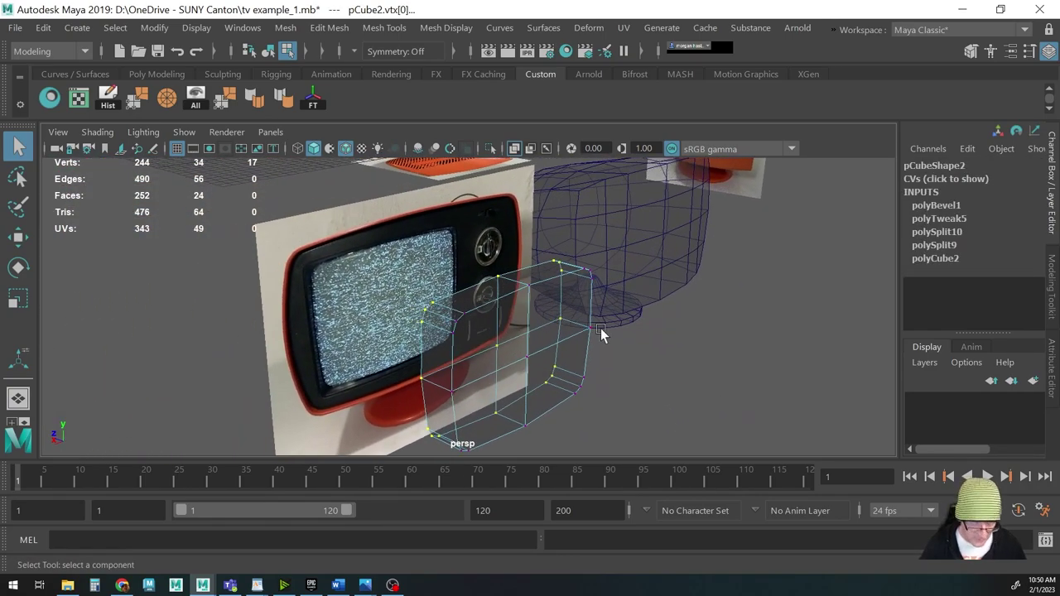
{"action": "key", "text": "r"}
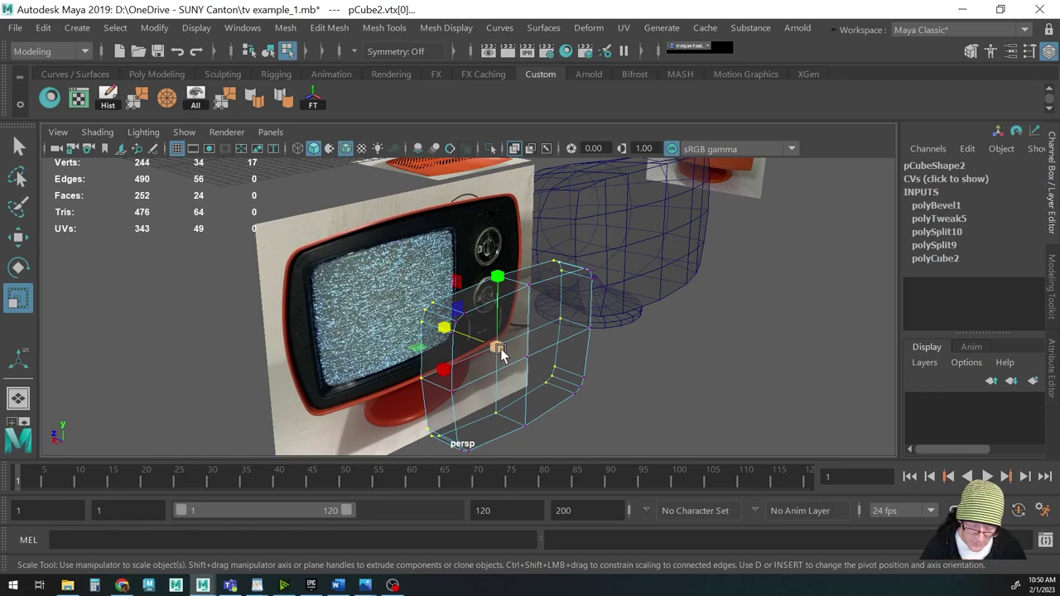
{"action": "left_click_drag", "start_coordinate": [501, 353], "coordinate": [497, 358]}
{"action": "left_click_drag", "start_coordinate": [491, 358], "coordinate": [509, 367]}
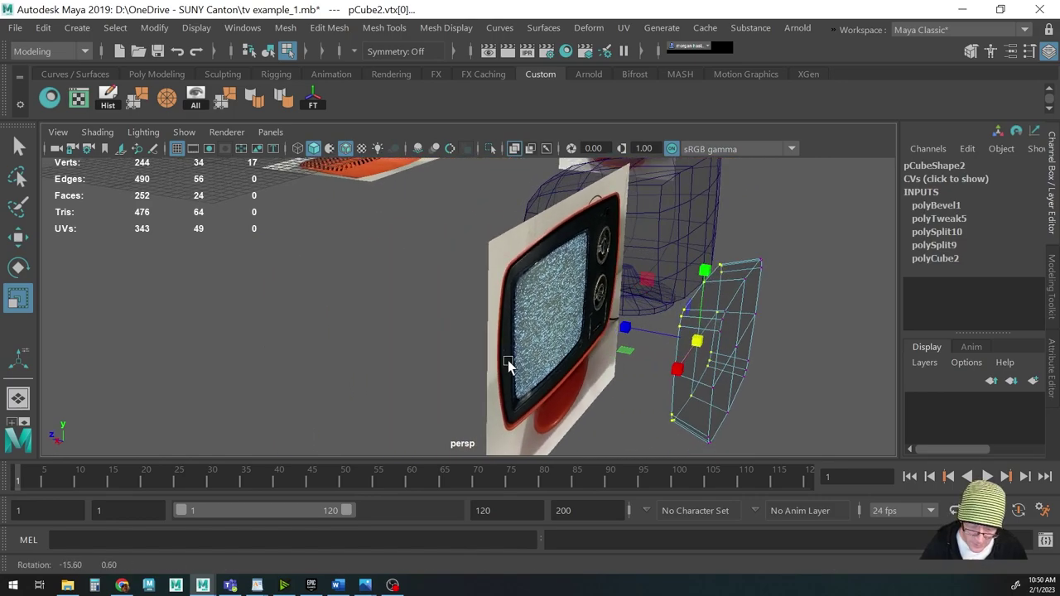
{"action": "key", "text": "w"}
{"action": "mouse_move", "coordinate": [631, 332]}
{"action": "left_mouse_down"}
{"action": "mouse_move", "coordinate": [639, 339]}
{"action": "mouse_move", "coordinate": [626, 342]}
{"action": "mouse_move", "coordinate": [710, 367]}
{"action": "mouse_move", "coordinate": [670, 350]}
{"action": "mouse_move", "coordinate": [572, 354]}
{"action": "mouse_move", "coordinate": [659, 348]}
{"action": "mouse_move", "coordinate": [639, 329]}
{"action": "left_mouse_up"}
{"action": "key", "text": "F8"}
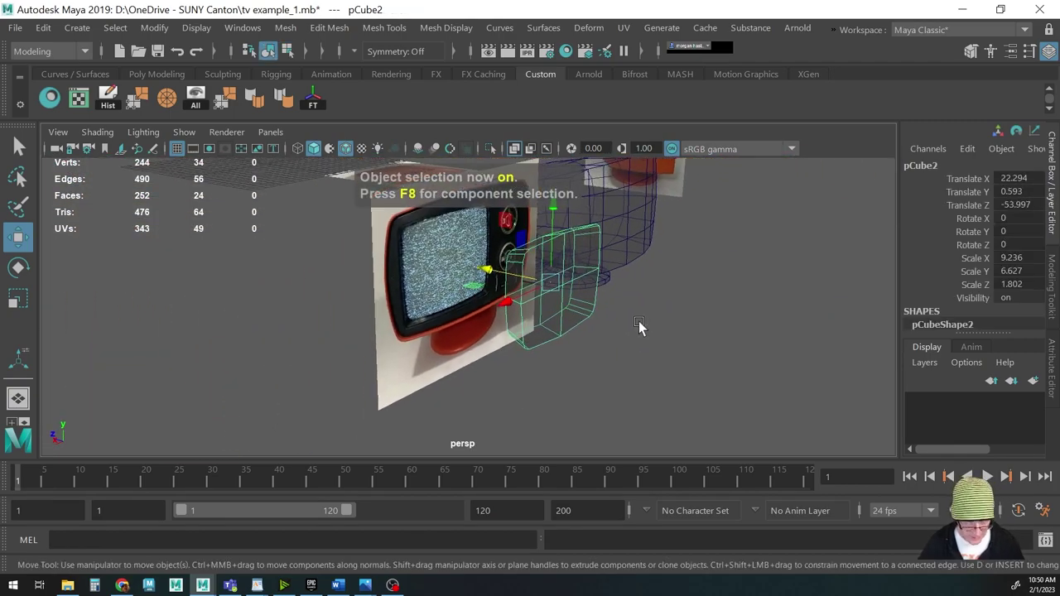
Turn off X-Ray shading and move the screen onto the television's front, at about X 2.033 and Z -47.847
{"action": "left_click", "coordinate": [97, 132]}
{"action": "left_click", "coordinate": [109, 299]}
{"action": "left_click_drag", "start_coordinate": [523, 287], "coordinate": [490, 219], "text": "alt"}
{"action": "left_click_drag", "start_coordinate": [494, 303], "coordinate": [366, 347], "text": "alt"}
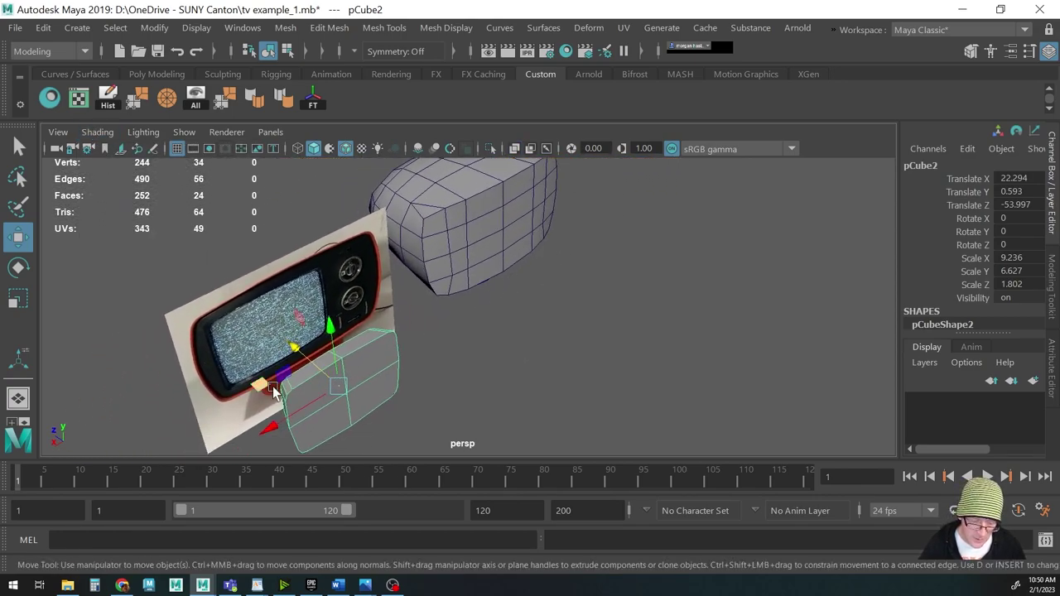
{"action": "left_click_drag", "start_coordinate": [265, 391], "coordinate": [405, 231]}
{"action": "left_click_drag", "start_coordinate": [454, 300], "coordinate": [486, 301], "text": "alt"}
{"action": "middle_click_drag", "start_coordinate": [485, 294], "coordinate": [511, 341], "text": "alt"}
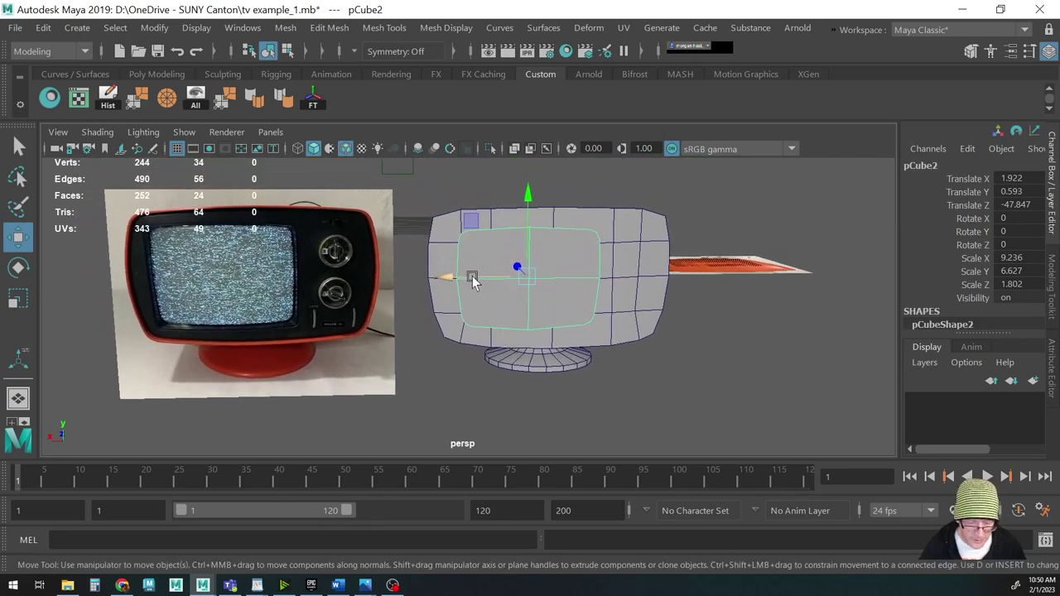
{"action": "left_click_drag", "start_coordinate": [472, 277], "coordinate": [473, 277]}
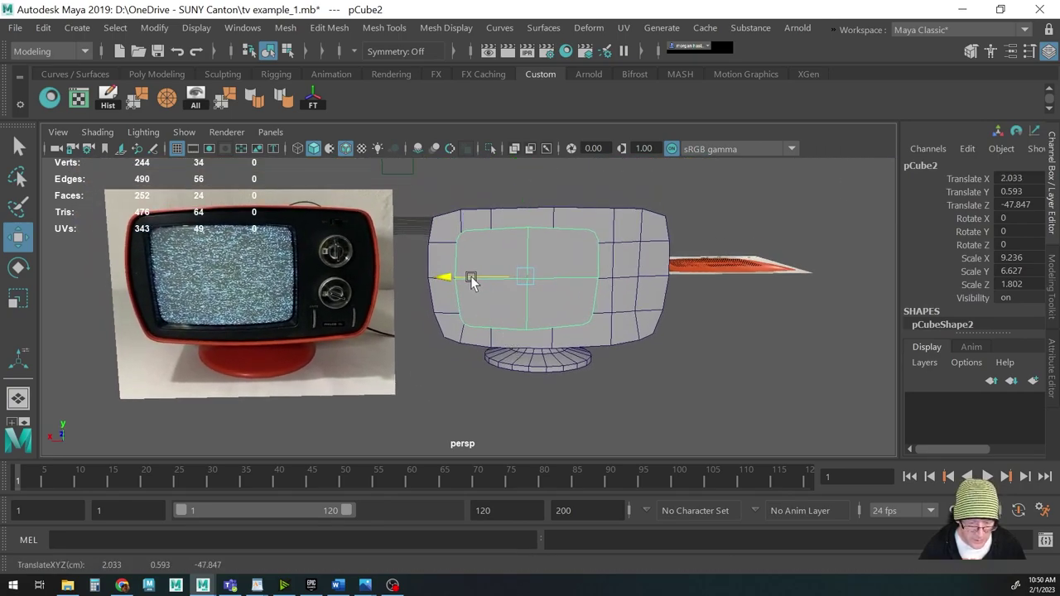
Scale the positioned screen in Z to about 2.117 so it reaches deeper into the television body
{"action": "left_click_drag", "start_coordinate": [433, 320], "coordinate": [546, 341], "text": "alt"}
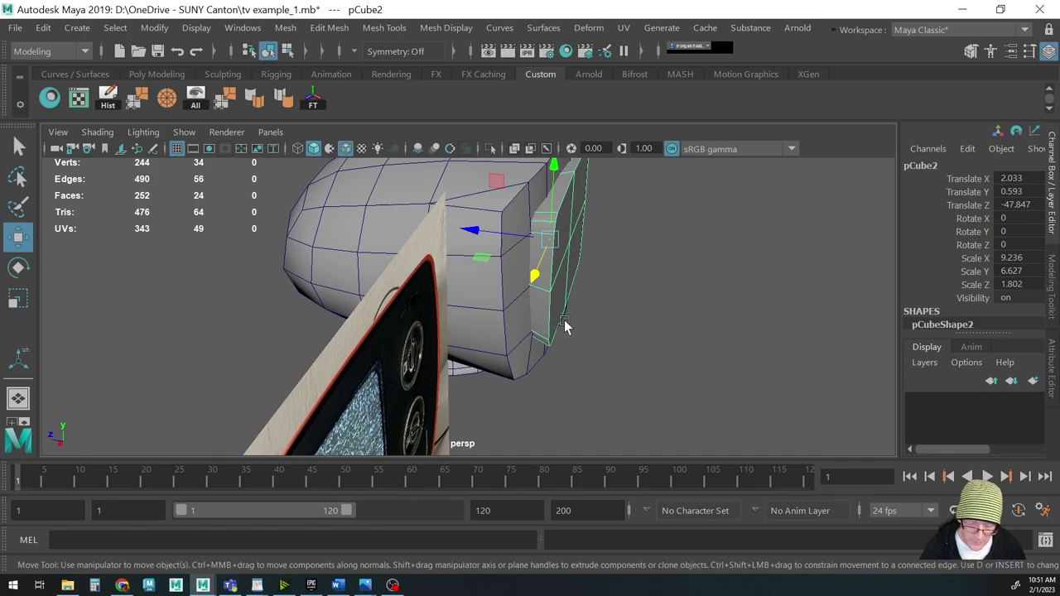
{"action": "key", "text": "r"}
{"action": "left_click_drag", "start_coordinate": [484, 231], "coordinate": [460, 230]}
{"action": "left_click_drag", "start_coordinate": [533, 276], "coordinate": [393, 294], "text": "alt"}
In the wireframe top view, select the vertices at both side ends of the screen and move them slightly backward in Z
{"action": "key", "text": "space"}
{"action": "key", "text": "4"}
{"action": "middle_click_drag", "start_coordinate": [464, 286], "coordinate": [415, 362], "text": "alt"}
{"action": "key", "text": "F9"}
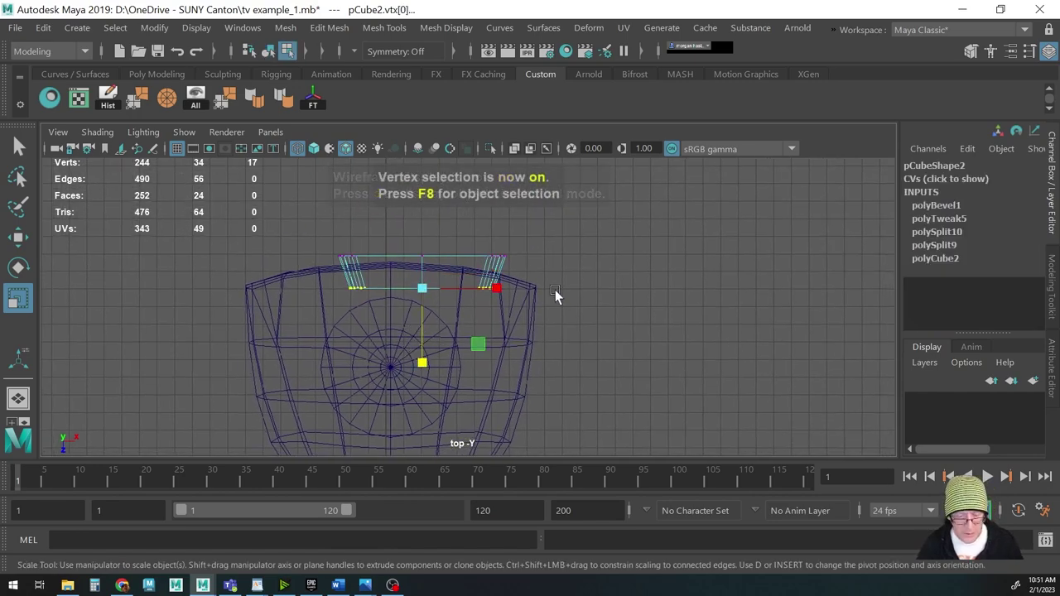
{"action": "left_click_drag", "start_coordinate": [514, 298], "coordinate": [514, 298]}
{"action": "key", "text": "w"}
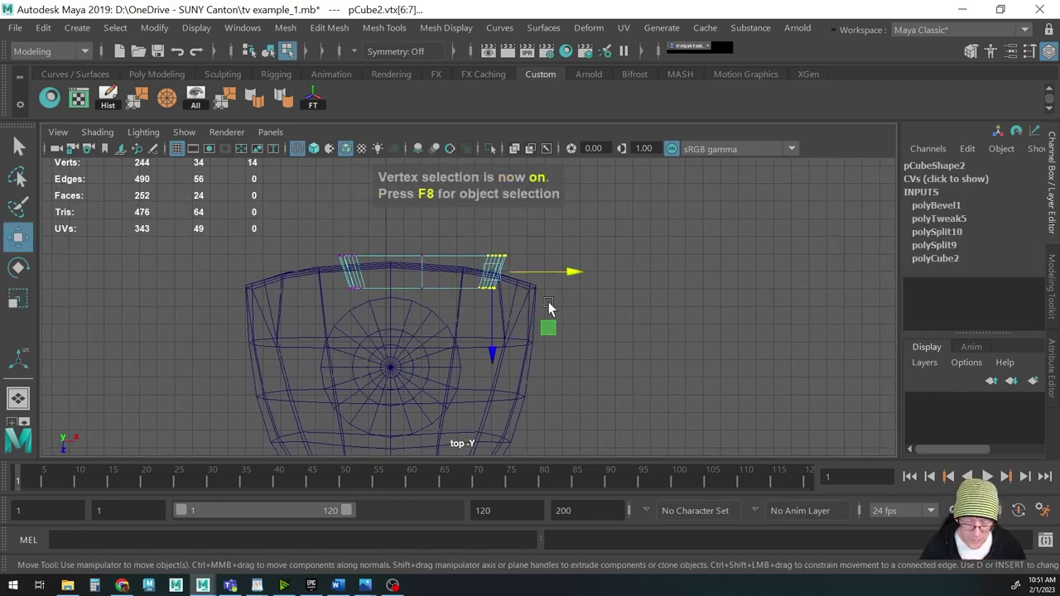
{"action": "left_click_drag", "start_coordinate": [292, 223], "coordinate": [358, 298], "text": "shift"}
{"action": "left_click_drag", "start_coordinate": [422, 319], "coordinate": [422, 330]}
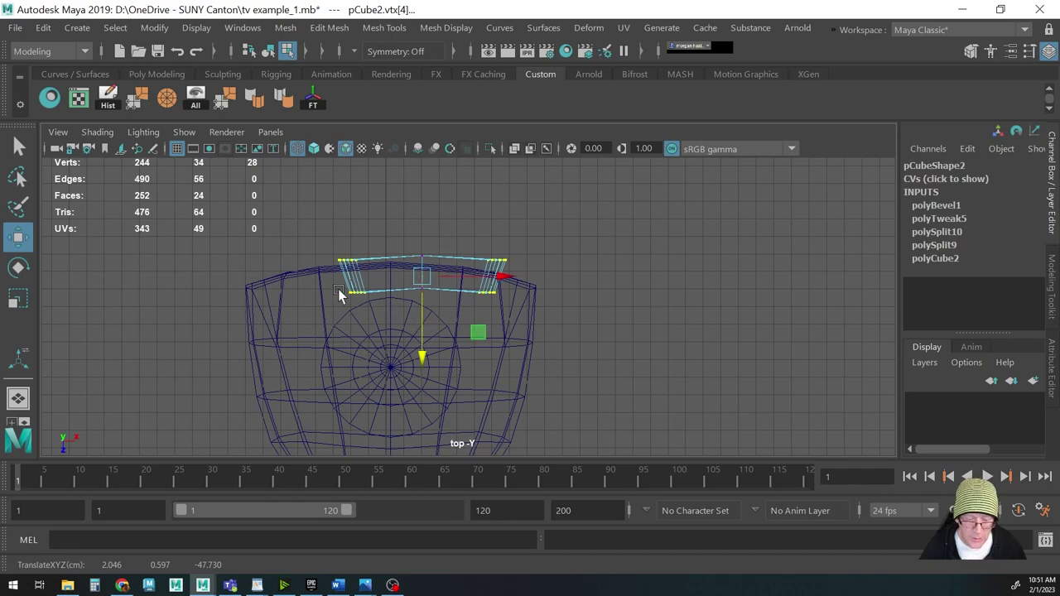
Enable Object X symmetry and rotate the screen's back side-end vertices slightly to follow the curve
{"action": "left_click_drag", "start_coordinate": [335, 283], "coordinate": [380, 312]}
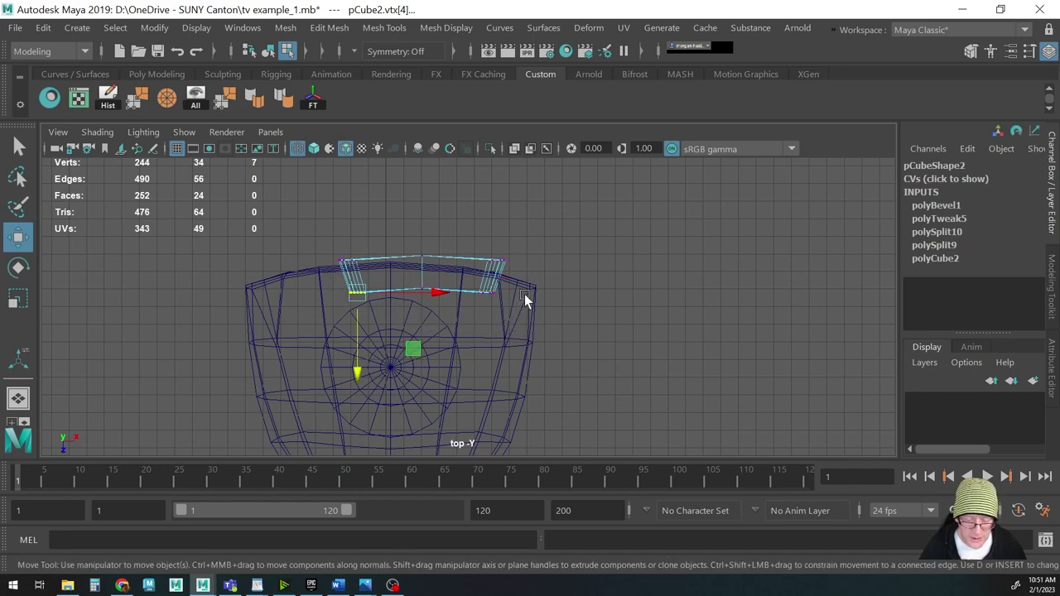
{"action": "left_click", "coordinate": [354, 51]}
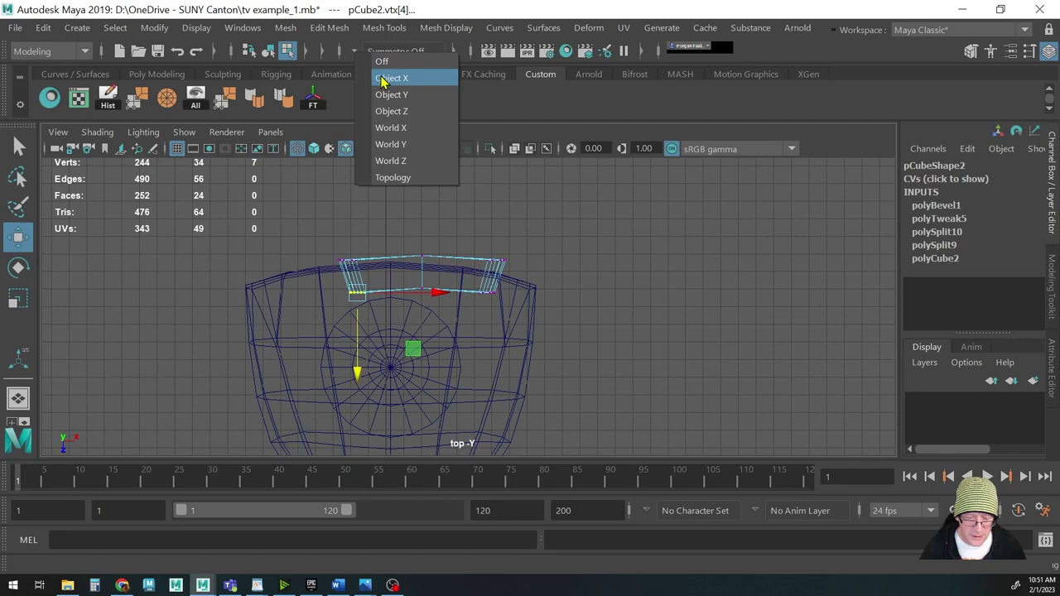
{"action": "left_click", "coordinate": [385, 79]}
{"action": "key", "text": "e"}
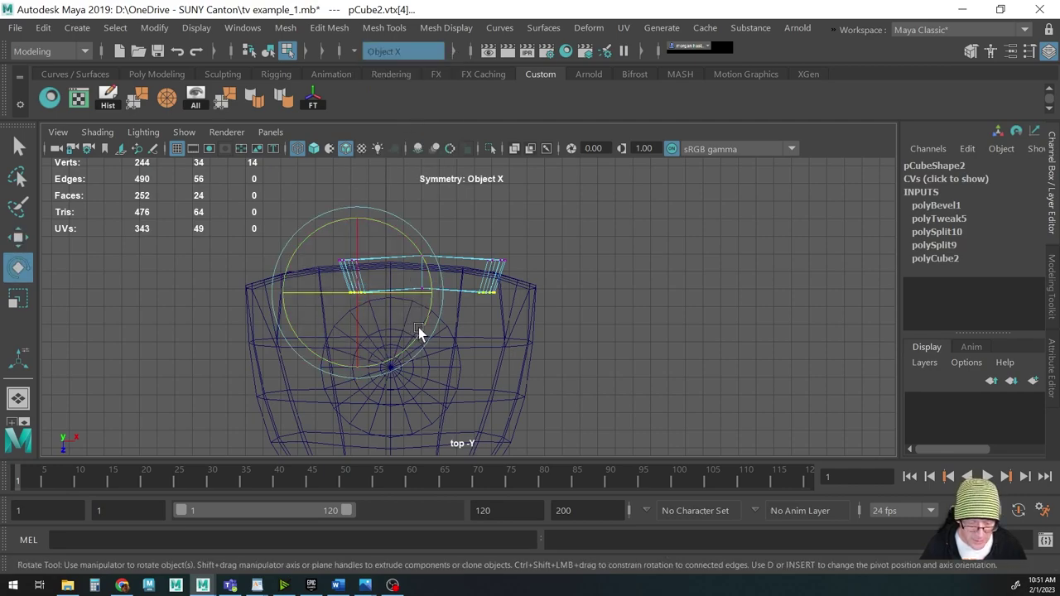
{"action": "right_click_drag", "start_coordinate": [426, 324], "coordinate": [779, 325], "text": "alt"}
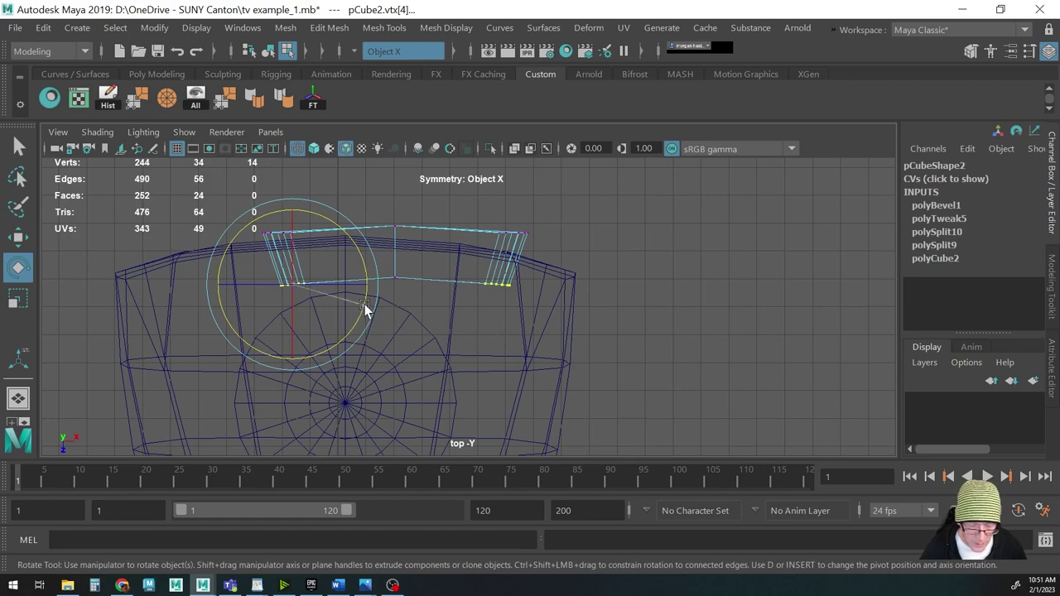
Rotate the screen's front side-end vertices slightly with symmetry to match the curve, and return to object mode
{"action": "key", "text": "q"}
{"action": "left_click_drag", "start_coordinate": [239, 217], "coordinate": [322, 245]}
{"action": "key", "text": "e"}
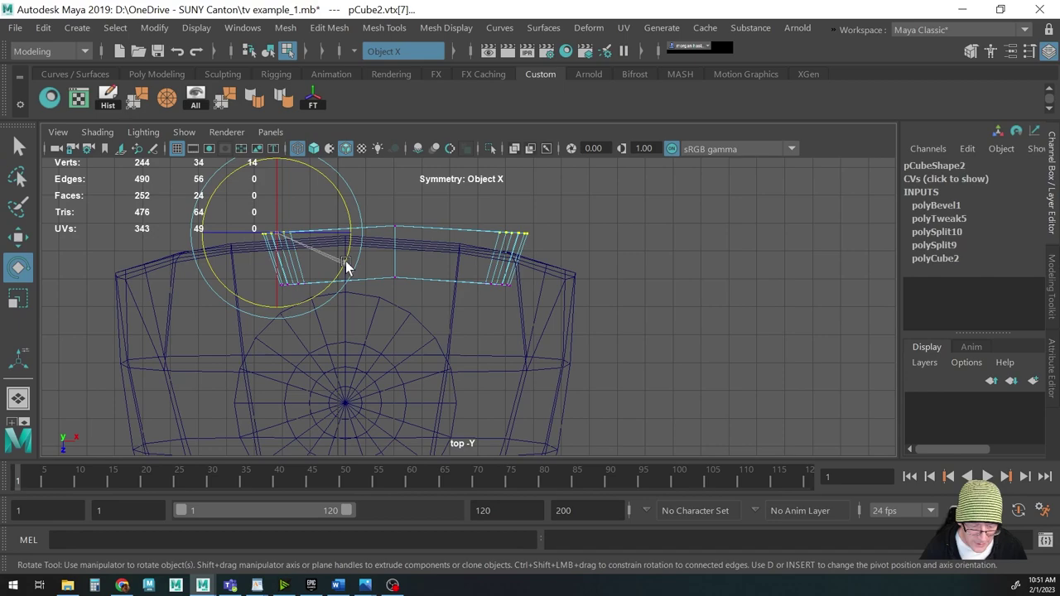
{"action": "key", "text": "w"}
{"action": "middle_click_drag", "start_coordinate": [441, 312], "coordinate": [462, 311], "text": "alt"}
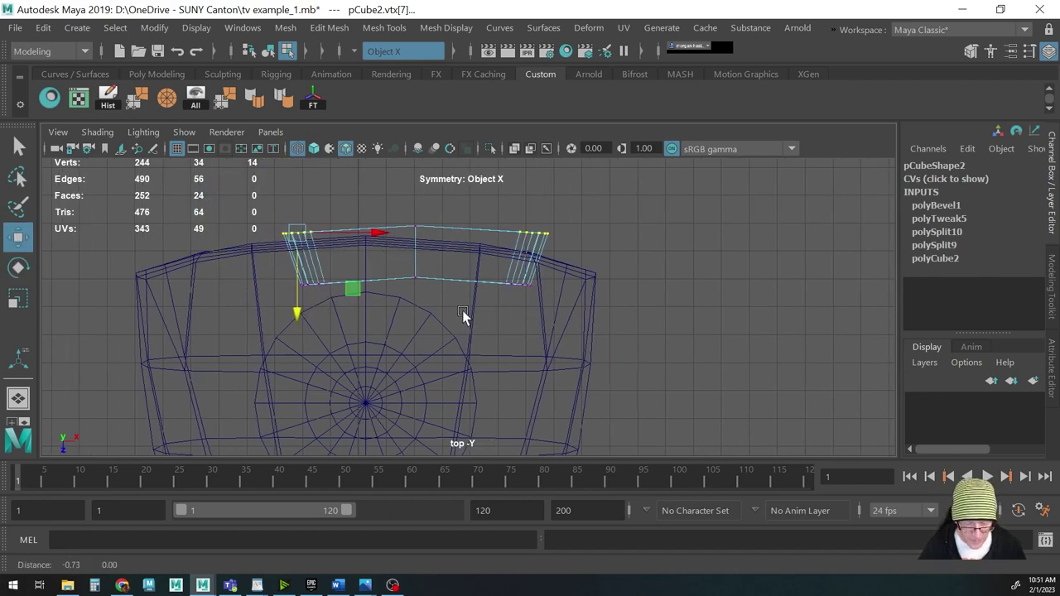
{"action": "key", "text": "F8"}
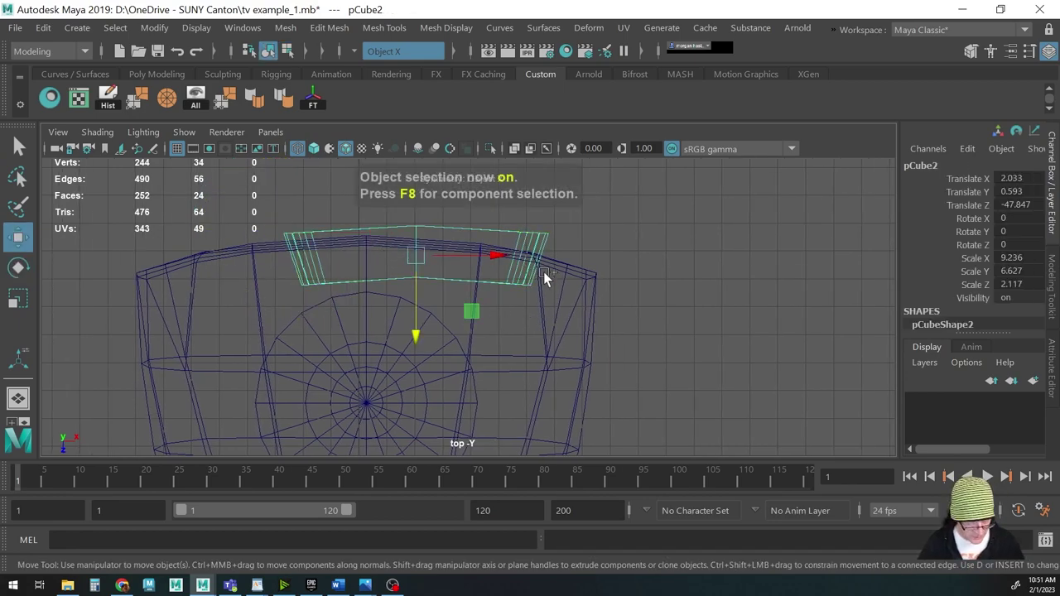
Multi-Cut a mirrored pair of front-to-back edges across the screen's top, midway between the center and the sides
{"action": "key", "text": "ctrl+shift+x"}
{"action": "left_click", "coordinate": [374, 280]}
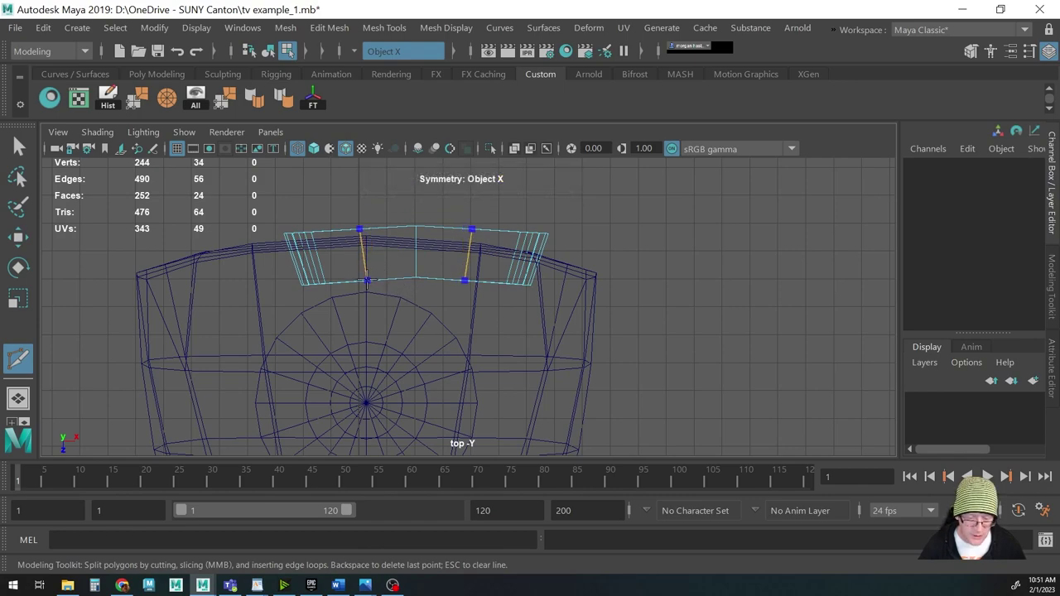
{"action": "left_click_drag", "start_coordinate": [367, 281], "coordinate": [370, 281]}
{"action": "right_click", "coordinate": [376, 286]}
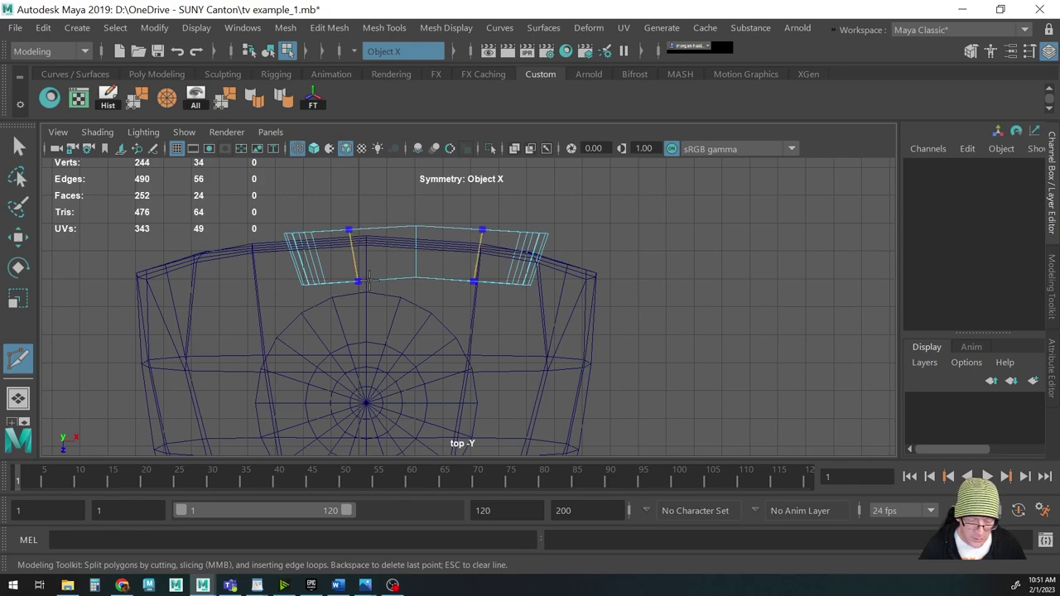
{"action": "left_click", "coordinate": [368, 281], "text": "ctrl"}
{"action": "key", "text": "w"}
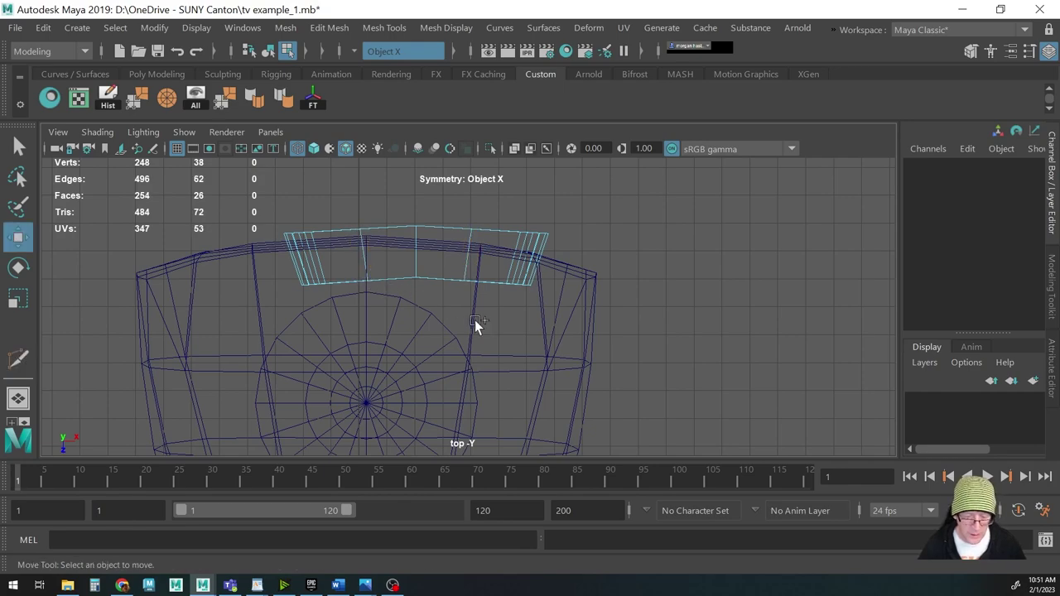
Select the vertices of the new top cuts and move them slightly forward in Z to round the screen
{"action": "key", "text": "F9"}
{"action": "left_click_drag", "start_coordinate": [343, 204], "coordinate": [365, 310]}
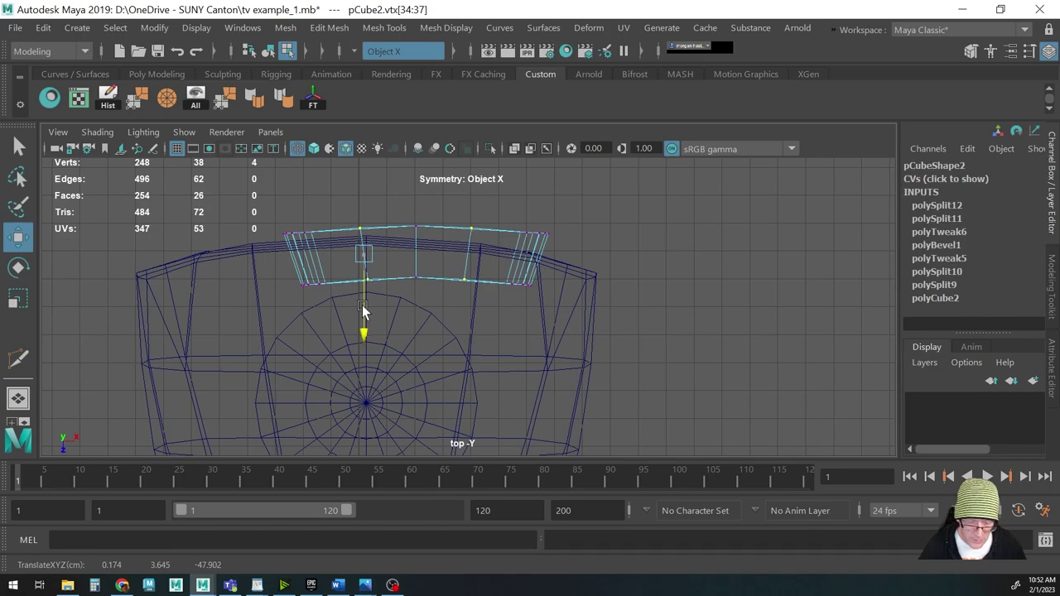
{"action": "left_click_drag", "start_coordinate": [363, 306], "coordinate": [363, 306]}
In the perspective view, Multi-Cut a matching mirrored pair of edges across the screen's underside
{"action": "key", "text": "space"}
{"action": "left_click_drag", "start_coordinate": [449, 306], "coordinate": [452, 259]}
{"action": "left_click_drag", "start_coordinate": [491, 303], "coordinate": [499, 273], "text": "alt"}
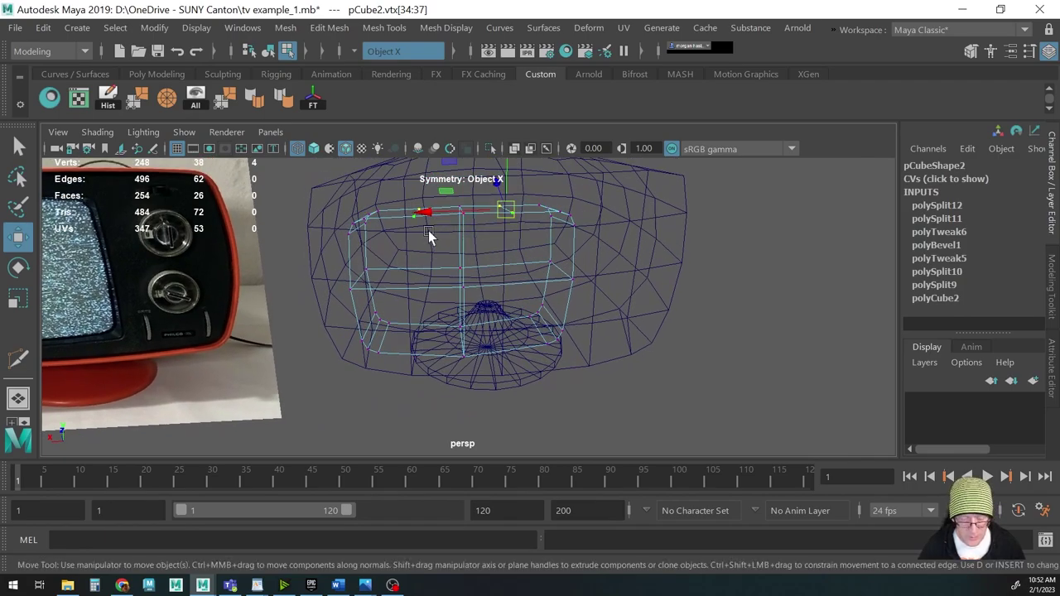
{"action": "mouse_move", "coordinate": [503, 284]}
{"action": "left_mouse_down", "text": "alt"}
{"action": "mouse_move", "coordinate": [525, 283]}
{"action": "mouse_move", "coordinate": [515, 286]}
{"action": "mouse_move", "coordinate": [516, 276]}
{"action": "left_mouse_up", "text": "alt"}
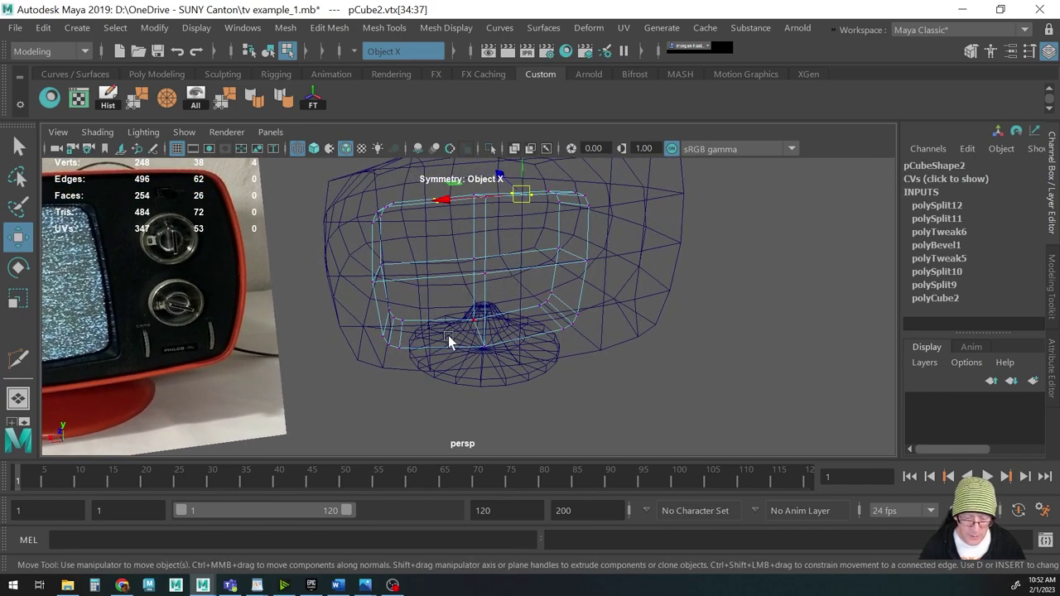
{"action": "key", "text": "y"}
{"action": "left_click", "coordinate": [446, 346]}
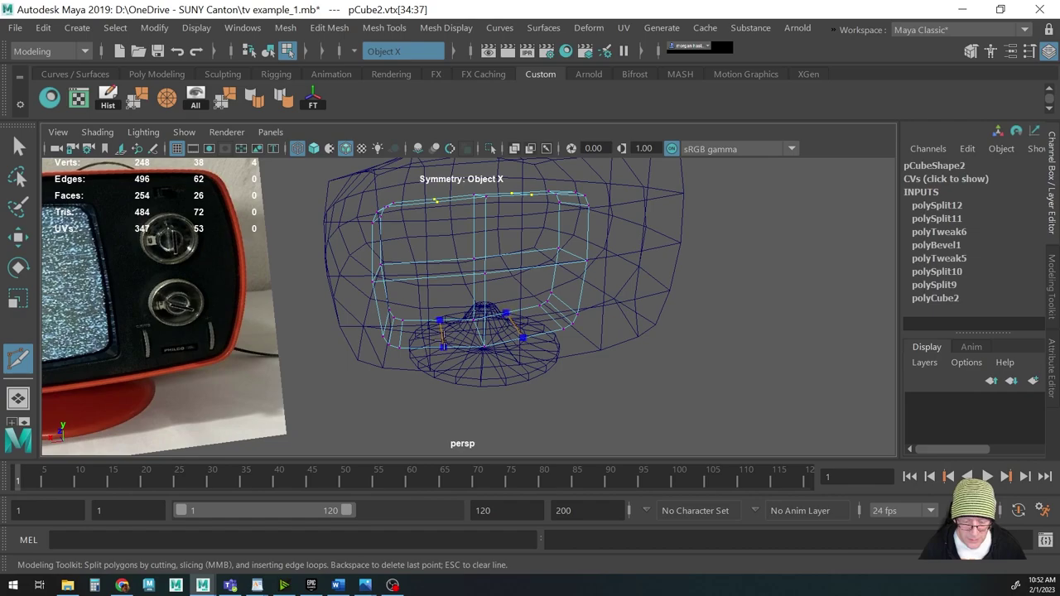
{"action": "key", "text": "Return"}
{"action": "left_click", "coordinate": [437, 202]}
{"action": "key", "text": "Escape"}
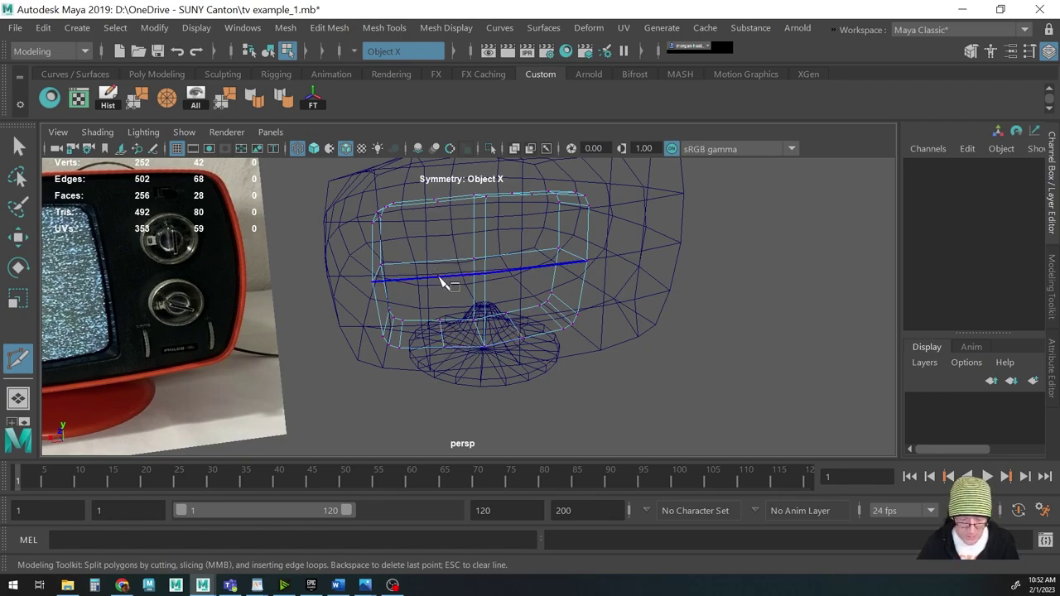
Multi-Cut mirrored vertical edges down the screen's front face, joining the top and bottom cuts
{"action": "left_click", "coordinate": [443, 282]}
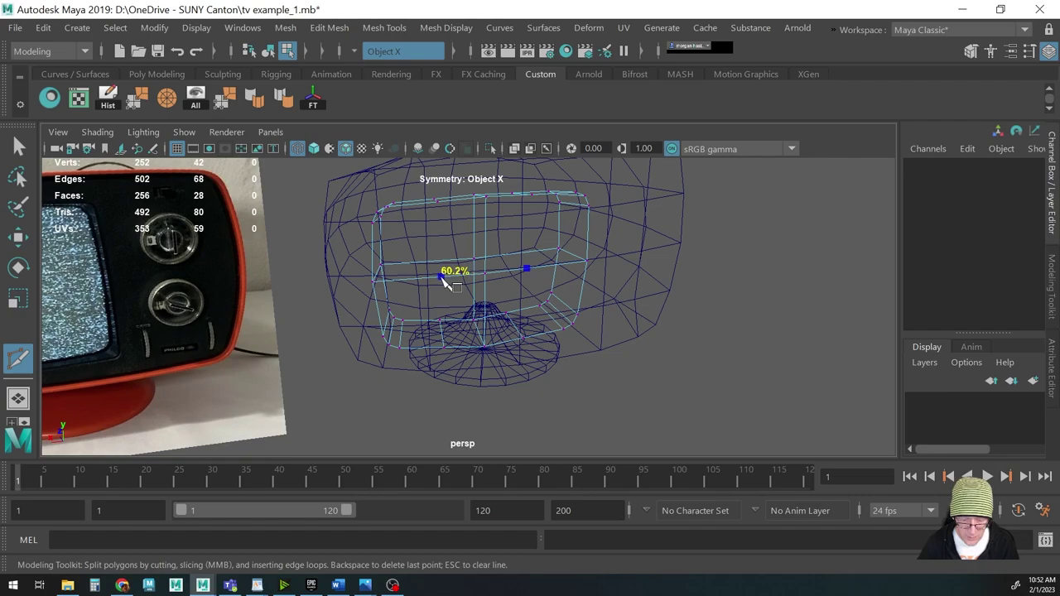
{"action": "left_click", "coordinate": [438, 202]}
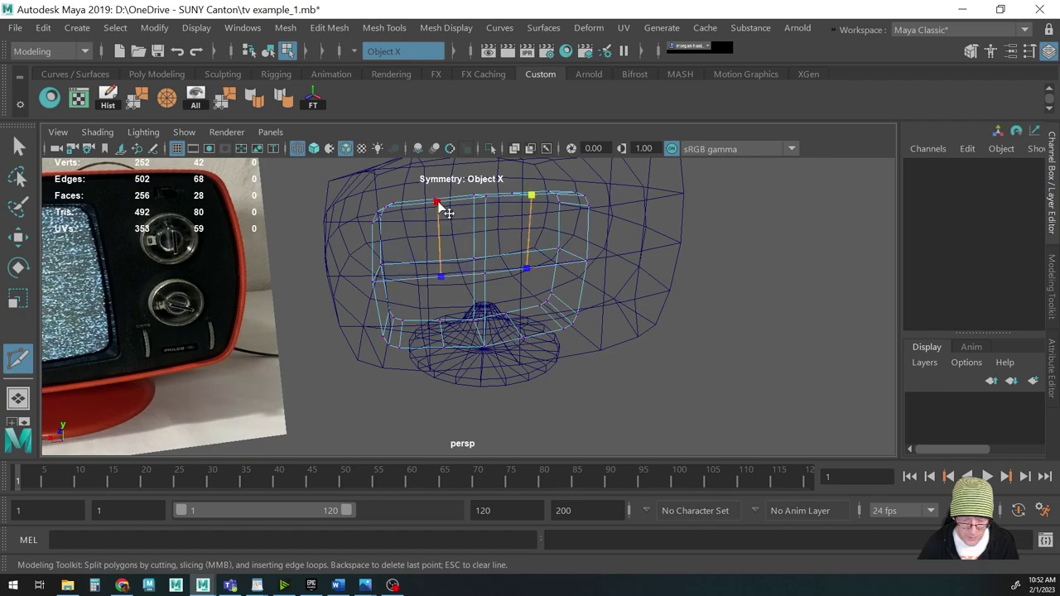
{"action": "right_click", "coordinate": [438, 202]}
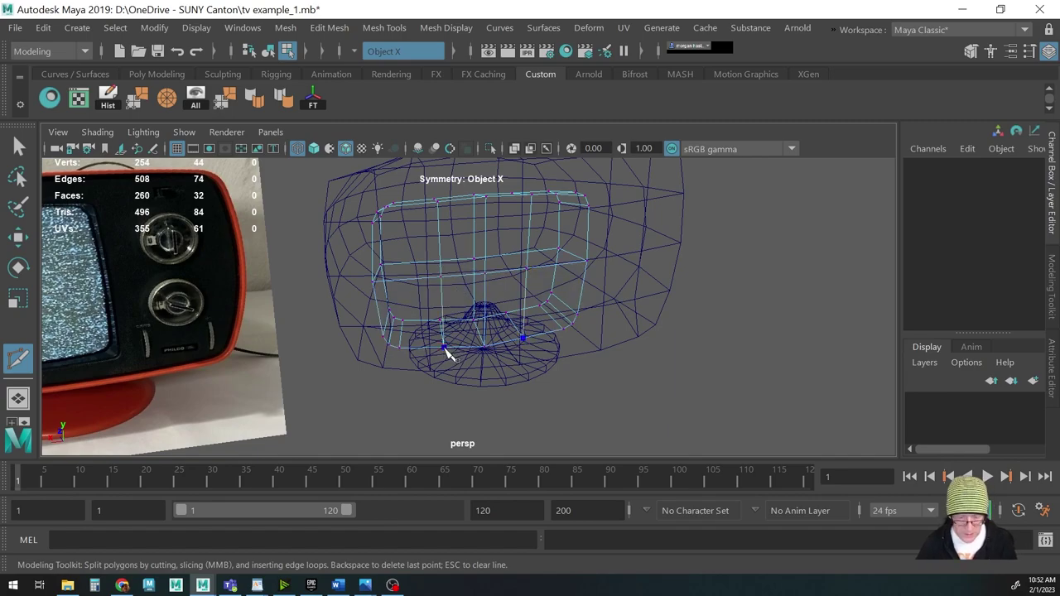
Multi-Cut mirrored vertical edges down the screen's back face to complete the loops
{"action": "left_click_drag", "start_coordinate": [471, 355], "coordinate": [414, 270], "text": "alt"}
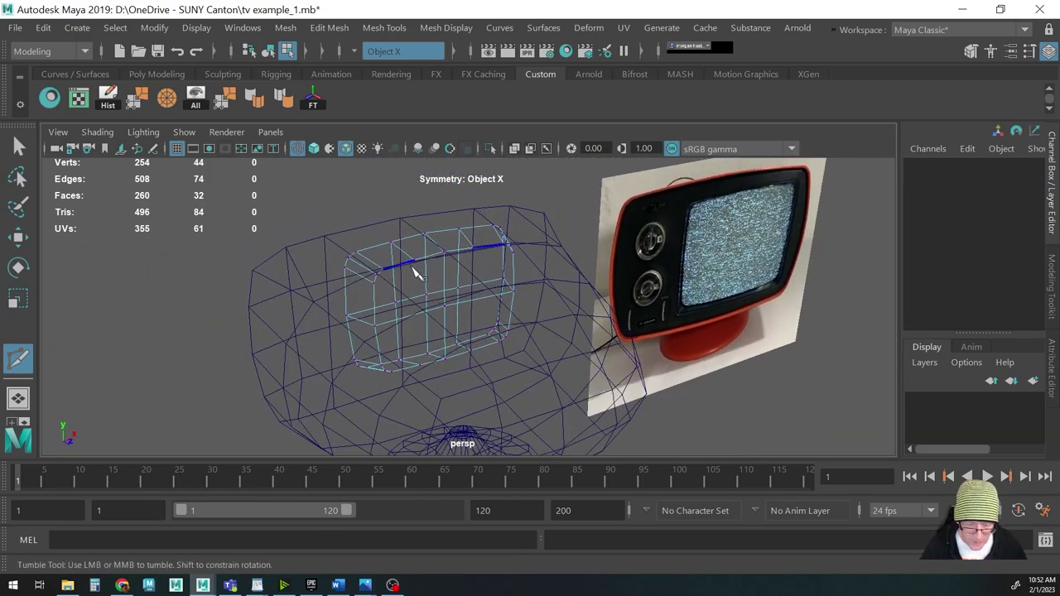
{"action": "left_click", "coordinate": [416, 263]}
{"action": "left_click", "coordinate": [420, 366]}
{"action": "key", "text": "Return"}
In the top view, move the mirrored vertices where the new cuts meet the screen's front curve so each cut's points line up
{"action": "left_click_drag", "start_coordinate": [431, 358], "coordinate": [291, 351], "text": "alt"}
{"action": "key", "text": "space"}
{"action": "key", "text": "w"}
{"action": "right_click_drag", "start_coordinate": [355, 275], "coordinate": [684, 267], "text": "alt"}
{"action": "middle_click_drag", "start_coordinate": [373, 264], "coordinate": [462, 340], "text": "alt"}
{"action": "key", "text": "q"}
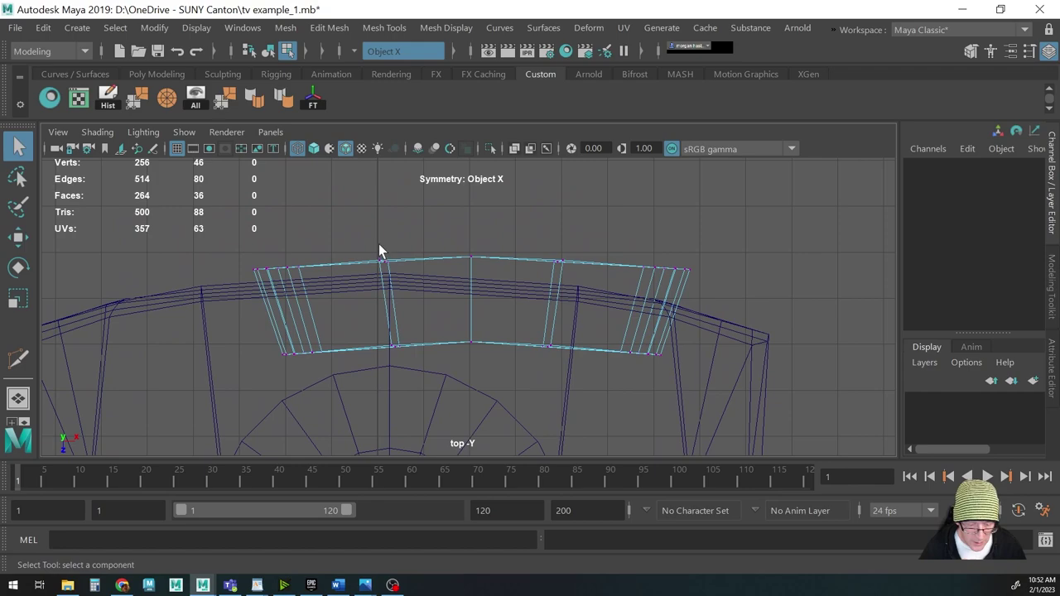
{"action": "left_click_drag", "start_coordinate": [403, 277], "coordinate": [409, 277]}
{"action": "scroll", "coordinate": [343, 315], "scroll_direction": "up", "scroll_amount": 3}
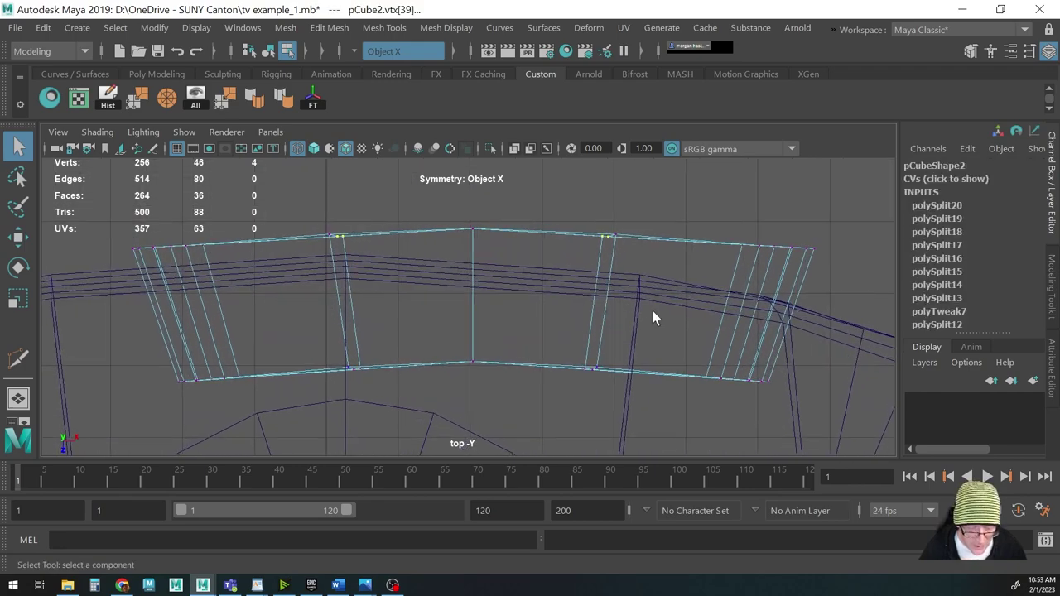
{"action": "key", "text": "w"}
{"action": "left_click_drag", "start_coordinate": [401, 291], "coordinate": [387, 294]}
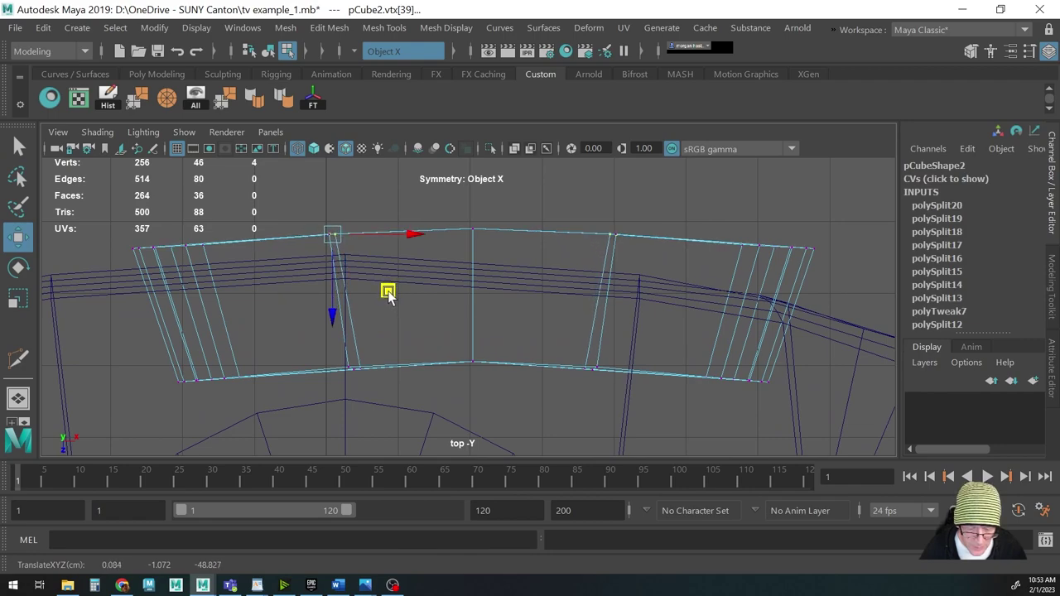
{"action": "key", "text": "q"}
{"action": "left_click_drag", "start_coordinate": [332, 245], "coordinate": [334, 244]}
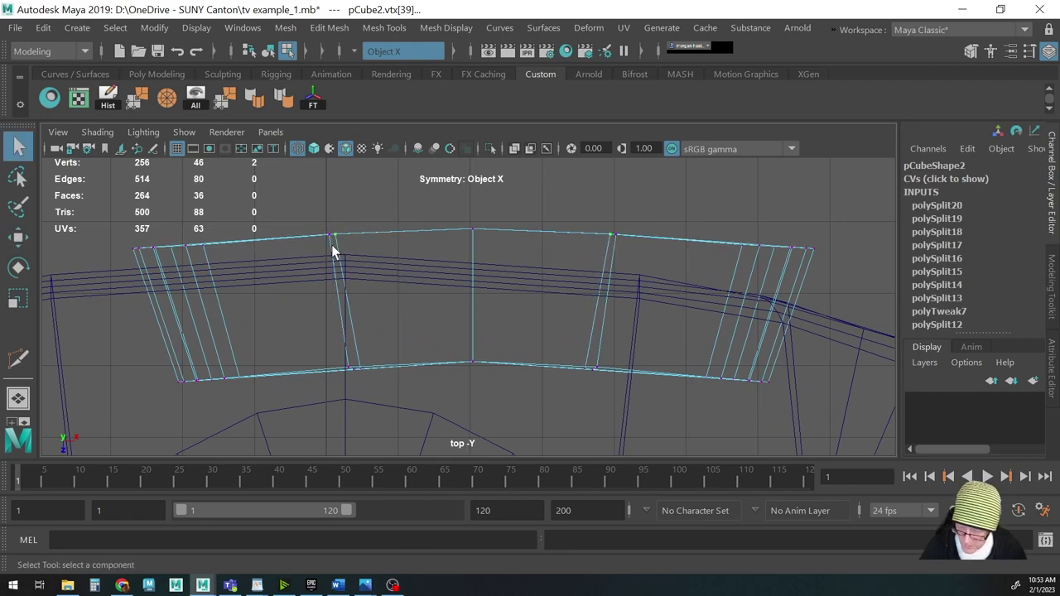
{"action": "key", "text": "w"}
{"action": "left_click_drag", "start_coordinate": [388, 297], "coordinate": [387, 295]}
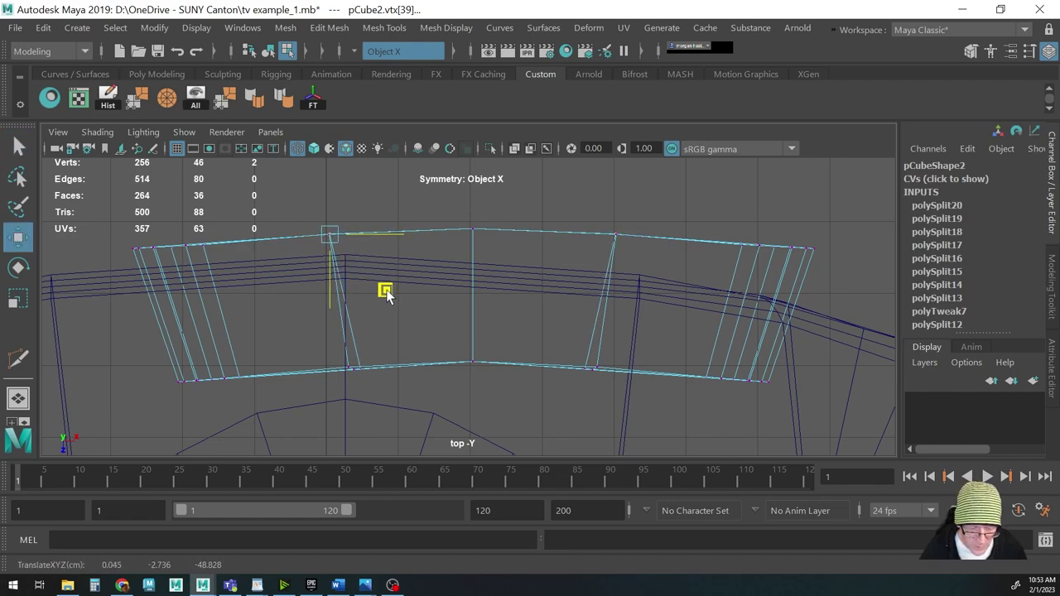
Move the mirrored vertices of the same cuts on the screen's back curve into line with each other
{"action": "left_click_drag", "start_coordinate": [354, 350], "coordinate": [383, 384]}
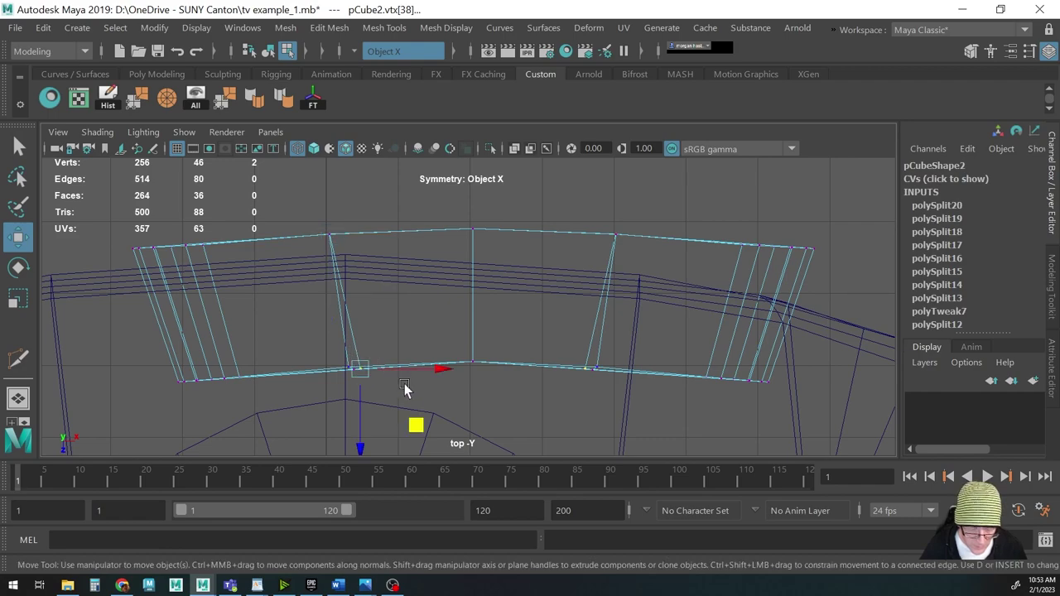
{"action": "middle_click_drag", "start_coordinate": [416, 423], "coordinate": [404, 423]}
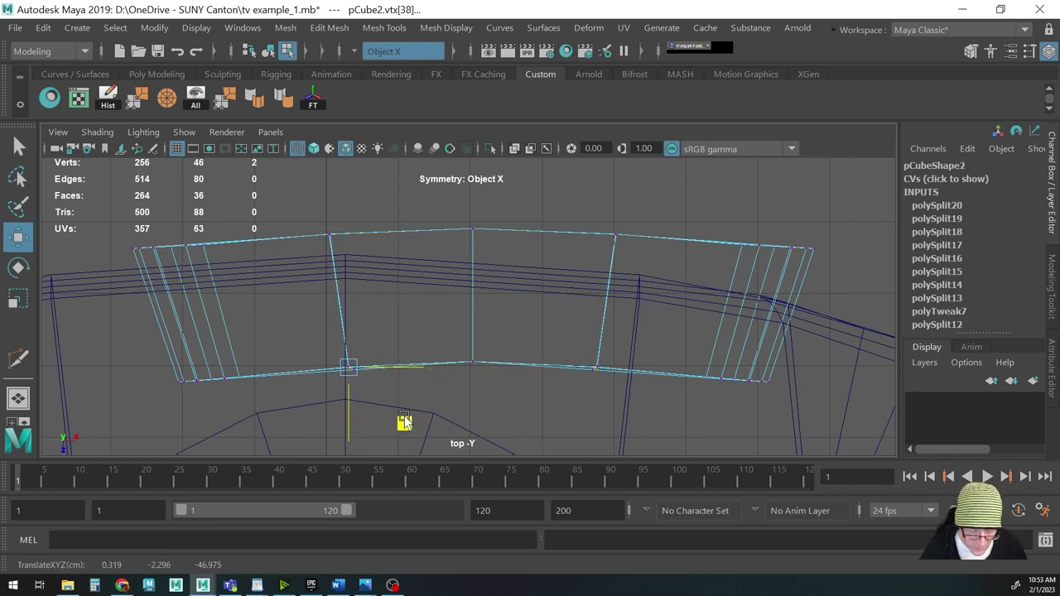
{"action": "key", "text": "q"}
{"action": "left_click_drag", "start_coordinate": [356, 368], "coordinate": [351, 367]}
{"action": "key", "text": "w"}
{"action": "left_click_drag", "start_coordinate": [408, 421], "coordinate": [408, 421]}
{"action": "middle_click_drag", "start_coordinate": [410, 425], "coordinate": [405, 423]}
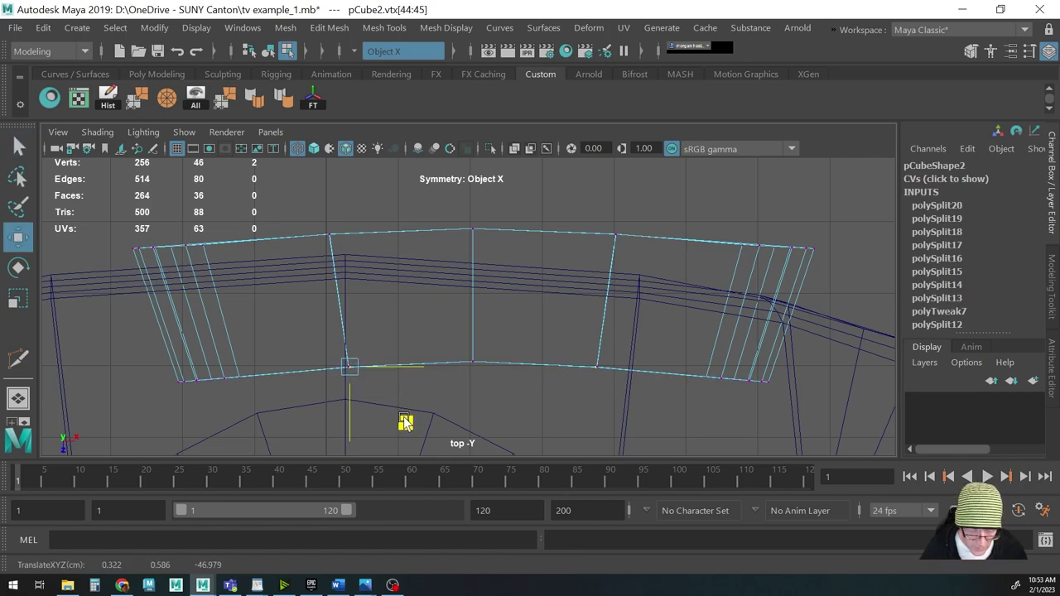
{"action": "scroll", "coordinate": [521, 345], "scroll_direction": "down", "scroll_amount": 5}
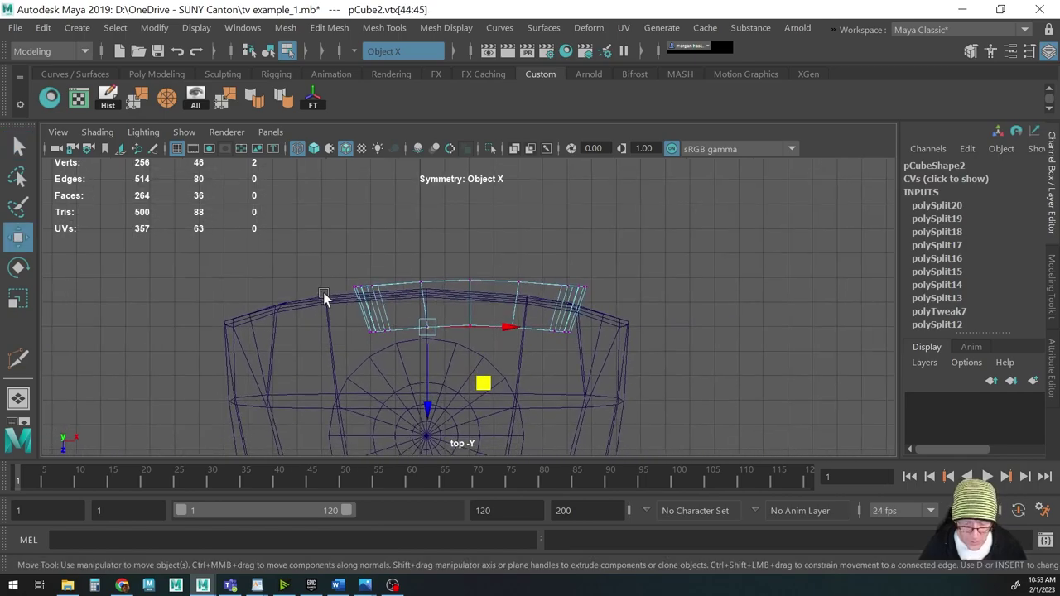
Return to object mode and examine the screen's curvature and its fit into the TV body in perspective
{"action": "key", "text": "F8"}
{"action": "key", "text": "space"}
{"action": "mouse_move", "coordinate": [386, 258]}
{"action": "left_mouse_down"}
{"action": "mouse_move", "coordinate": [420, 262]}
{"action": "mouse_move", "coordinate": [294, 232]}
{"action": "mouse_move", "coordinate": [384, 312]}
{"action": "mouse_move", "coordinate": [369, 339]}
{"action": "mouse_move", "coordinate": [464, 358]}
{"action": "left_mouse_up"}
{"action": "key", "text": "5"}
{"action": "key", "text": "e"}
{"action": "left_click_drag", "start_coordinate": [477, 405], "coordinate": [463, 263]}
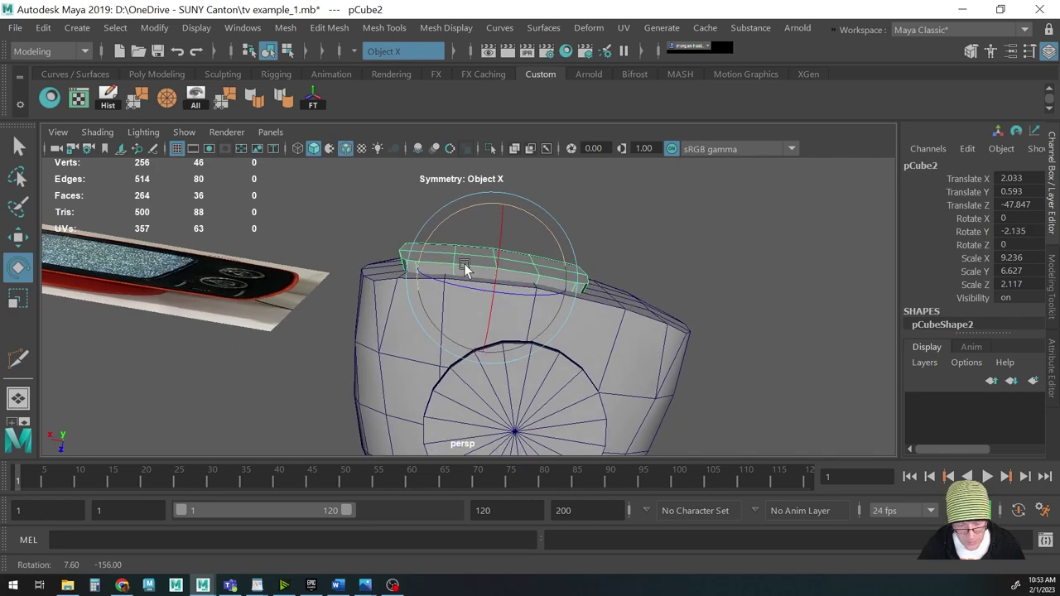
{"action": "key", "text": "4"}
{"action": "mouse_move", "coordinate": [514, 330]}
{"action": "left_mouse_down", "text": "alt"}
{"action": "mouse_move", "coordinate": [503, 326]}
{"action": "mouse_move", "coordinate": [551, 436]}
{"action": "left_mouse_up", "text": "alt"}
{"action": "key", "text": "5"}
{"action": "left_click_drag", "start_coordinate": [532, 396], "coordinate": [591, 365], "text": "alt"}
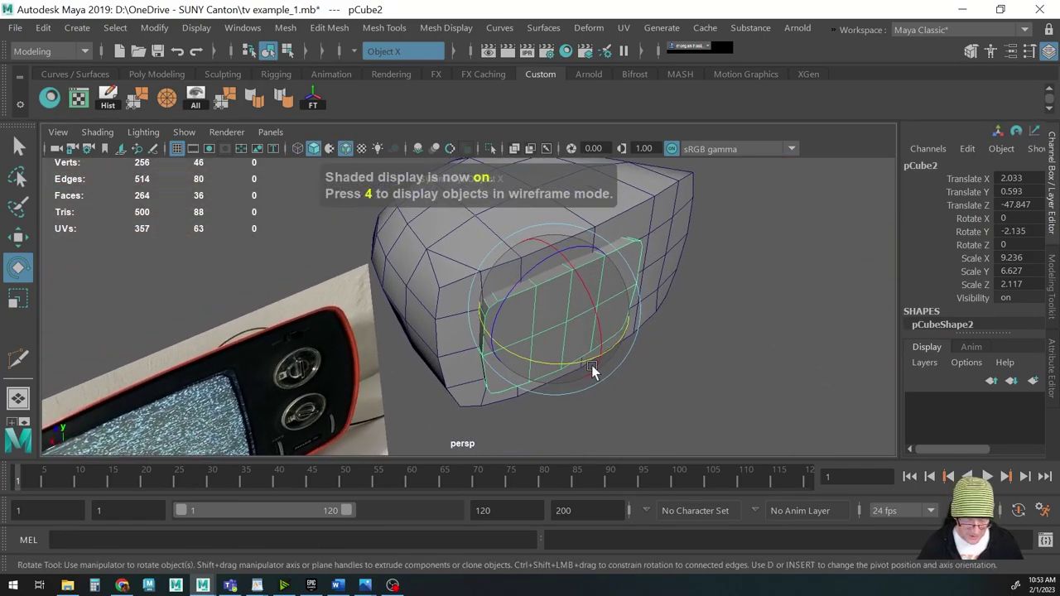
Save the scene, deselect the screen and turn symmetry off
{"action": "key", "text": "ctrl+s"}
{"action": "key", "text": "q"}
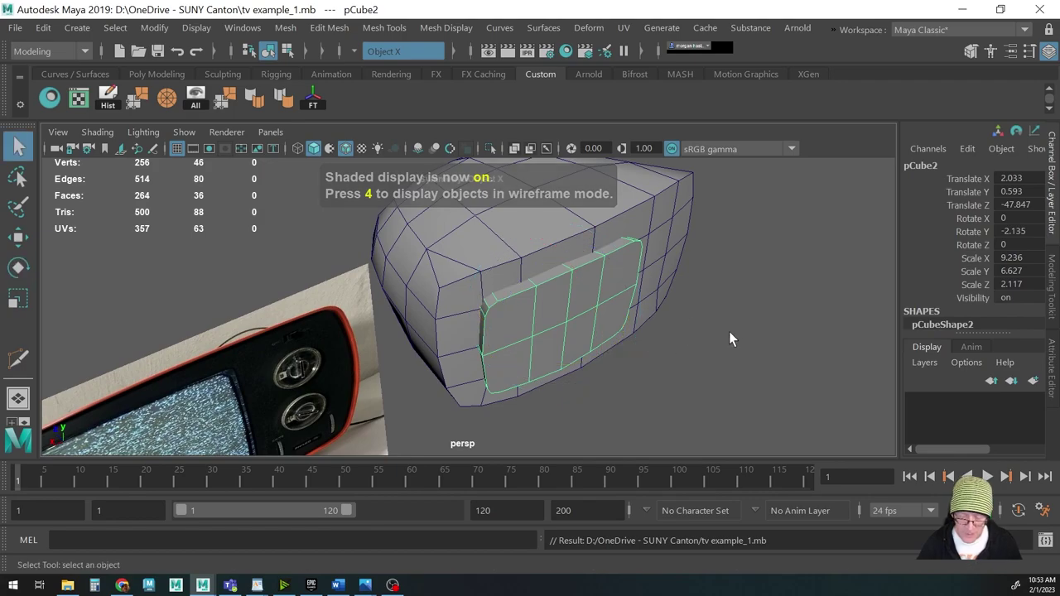
{"action": "left_click", "coordinate": [731, 333]}
{"action": "left_click_drag", "start_coordinate": [736, 318], "coordinate": [457, 294], "text": "alt"}
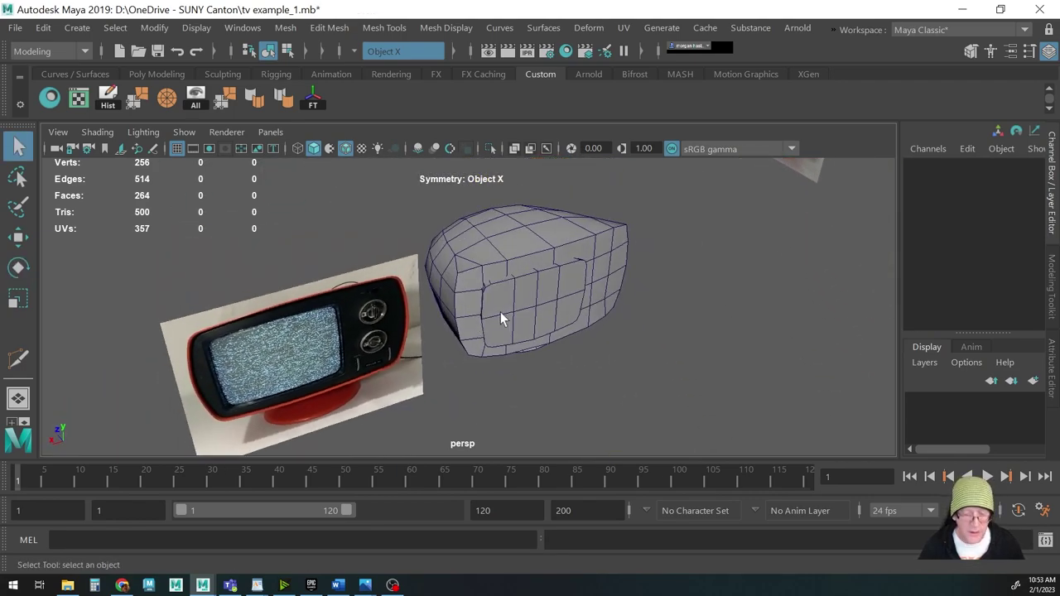
{"action": "right_click_drag", "start_coordinate": [508, 316], "coordinate": [595, 328], "text": "alt"}
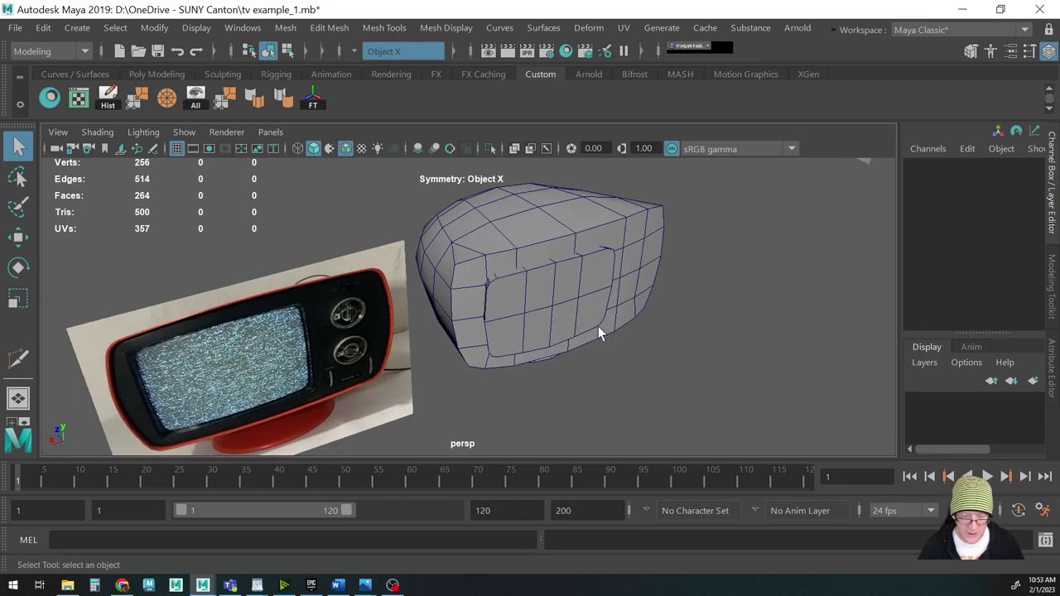
{"action": "left_click", "coordinate": [354, 51]}
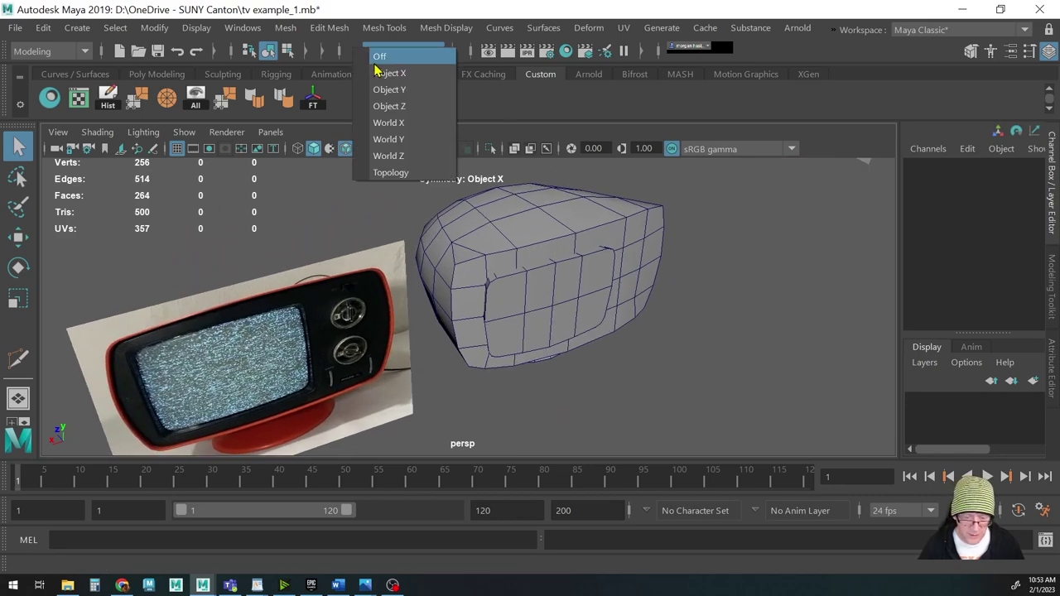
{"action": "left_click", "coordinate": [380, 54]}
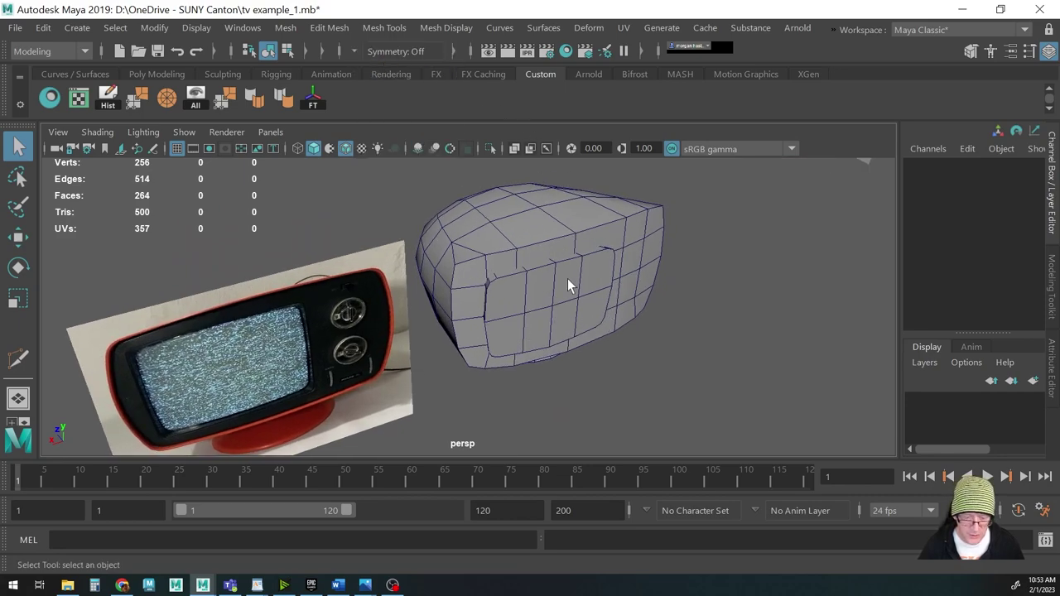
Subtract the screen shape from the TV body with a Boolean Difference to cut the screen recess
{"action": "left_click", "coordinate": [502, 214]}
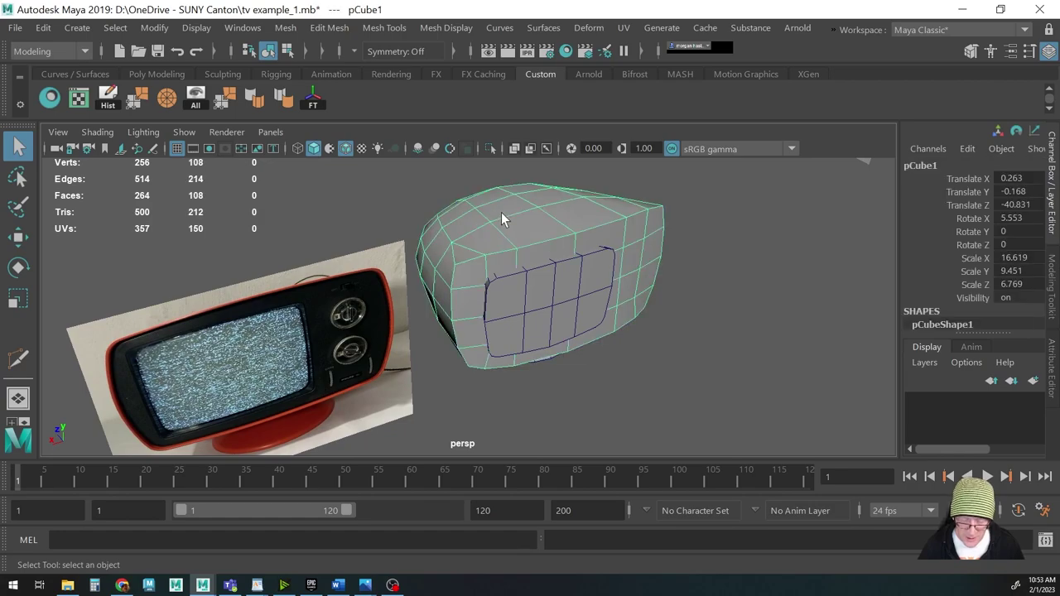
{"action": "left_click", "coordinate": [570, 284]}
{"action": "middle_click_drag", "start_coordinate": [573, 286], "coordinate": [558, 270], "text": "alt"}
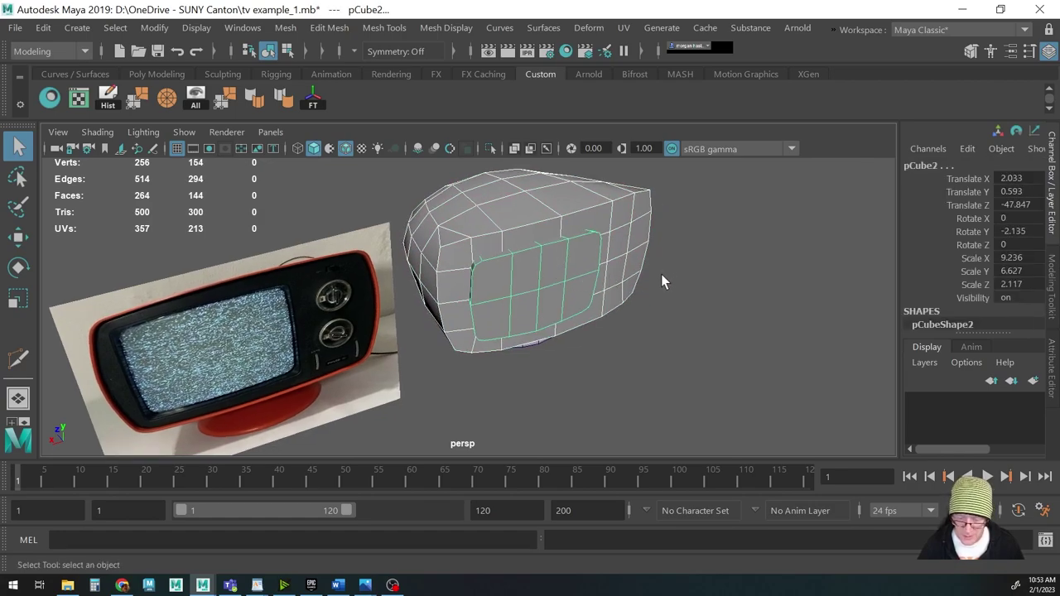
{"action": "key", "text": "space"}
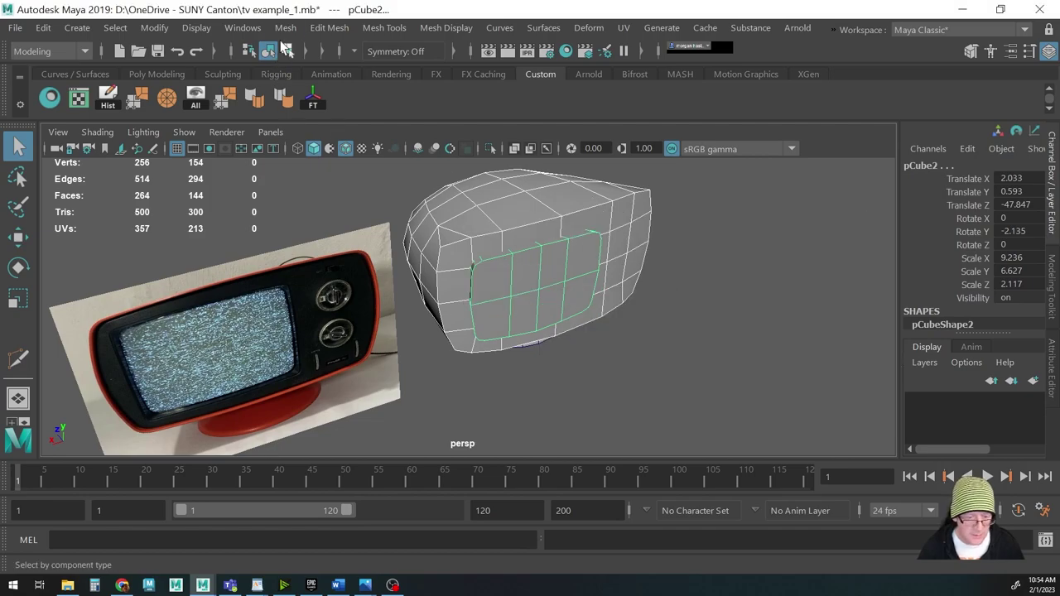
{"action": "left_click", "coordinate": [285, 28]}
{"action": "mouse_move", "coordinate": [348, 71]}
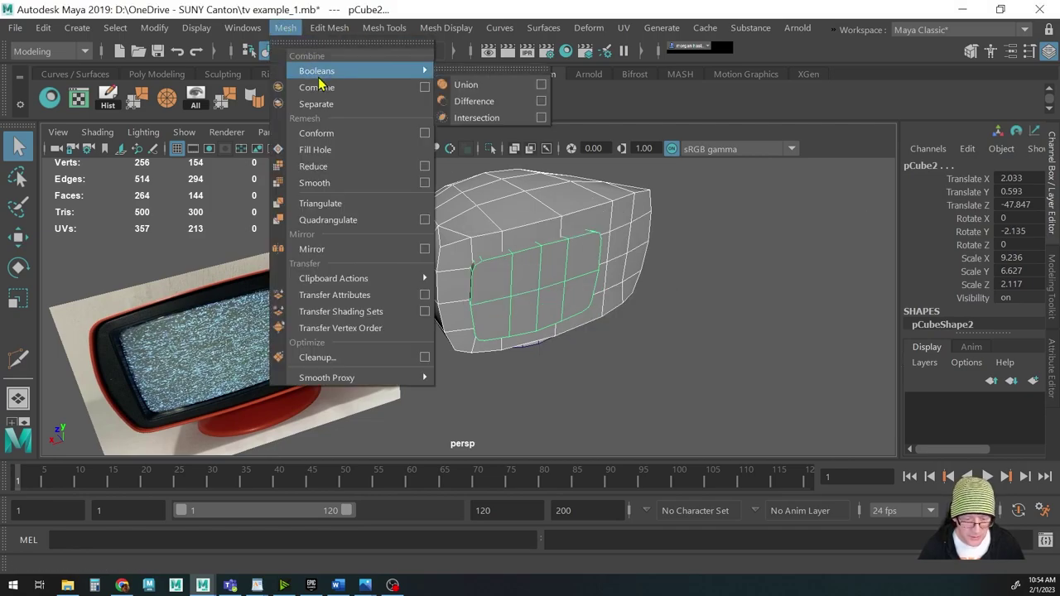
{"action": "left_click", "coordinate": [474, 98]}
{"action": "left_click_drag", "start_coordinate": [605, 331], "coordinate": [413, 282], "text": "alt"}
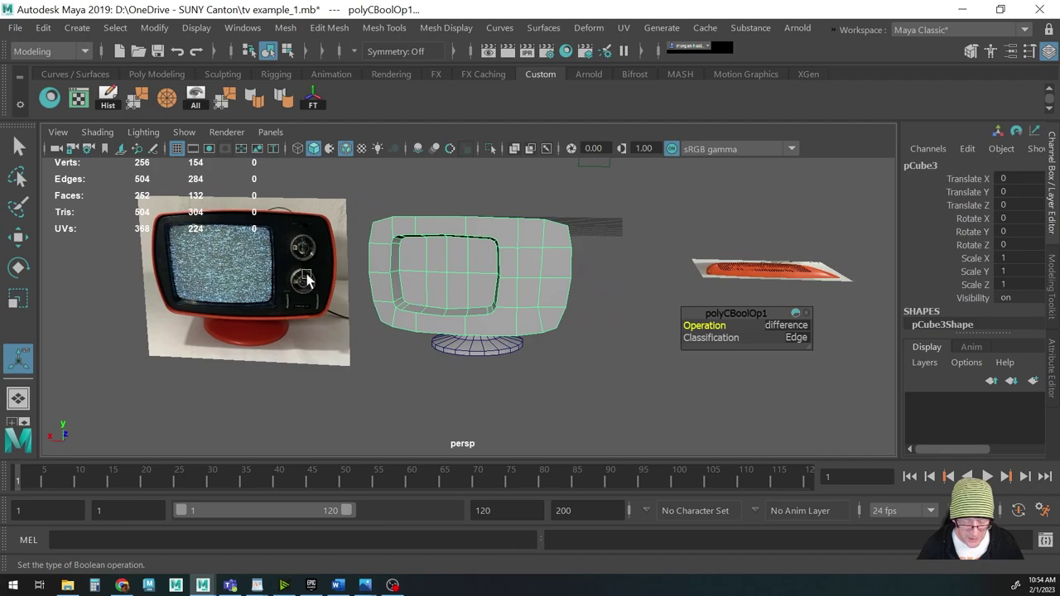
{"action": "left_click_drag", "start_coordinate": [317, 251], "coordinate": [508, 338], "text": "alt"}
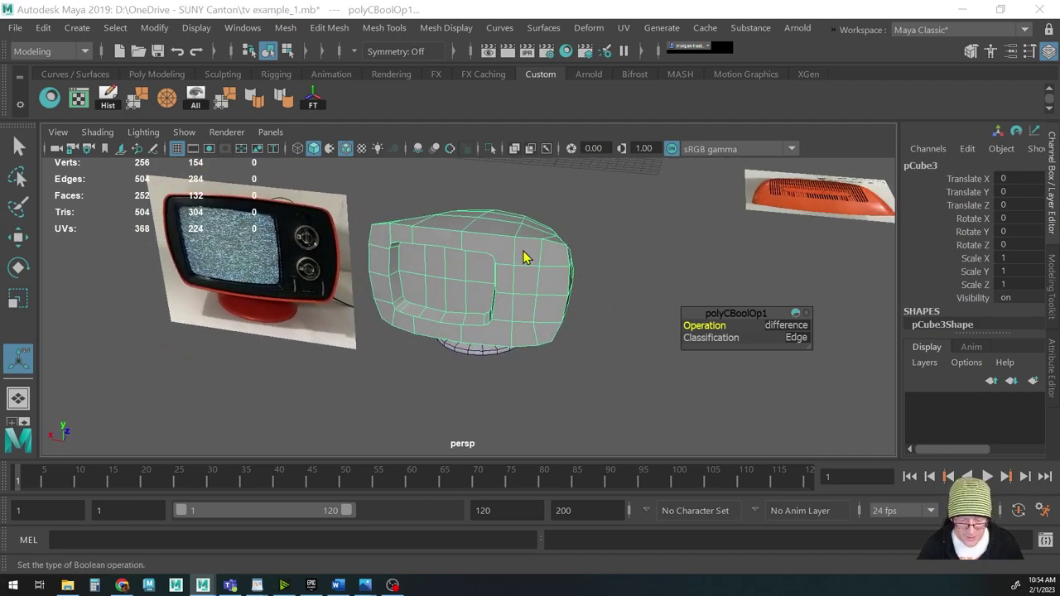
Create a polygon cylinder for a dial and move it in front of the TV to about X -6.3, Z -52.2
{"action": "key", "text": "space"}
{"action": "left_click", "coordinate": [383, 209]}
{"action": "mouse_move", "coordinate": [400, 271]}
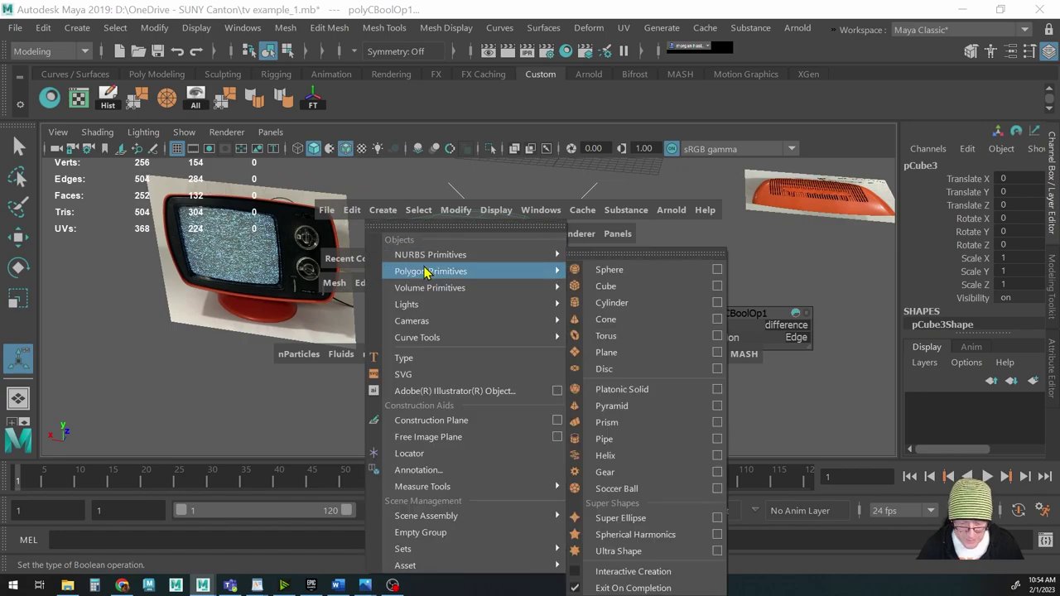
{"action": "left_click", "coordinate": [622, 304]}
{"action": "key", "text": "w"}
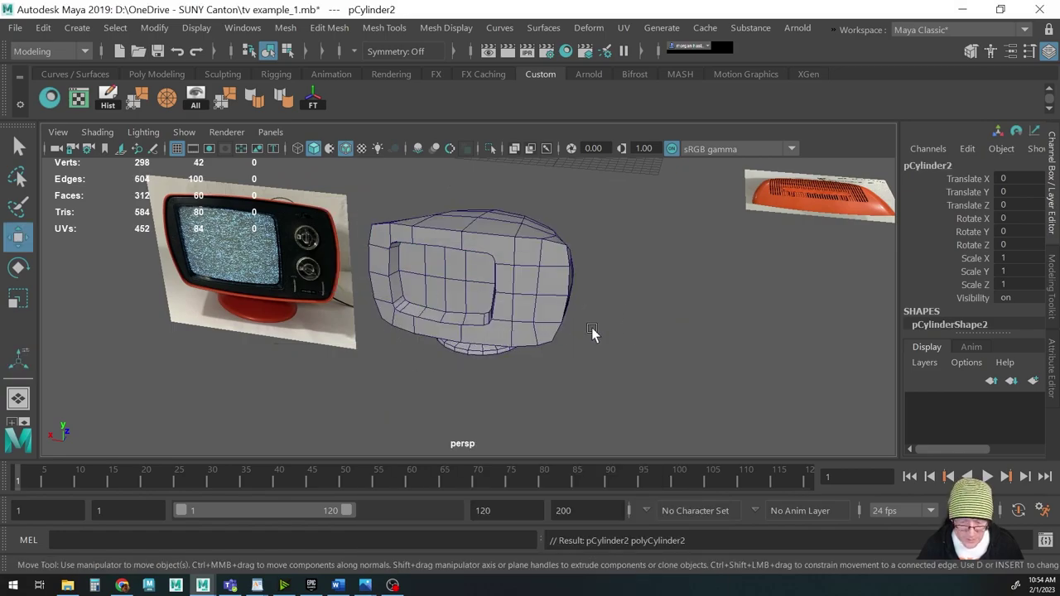
{"action": "scroll", "coordinate": [497, 341], "scroll_direction": "down", "scroll_amount": 5}
{"action": "left_click_drag", "start_coordinate": [544, 220], "coordinate": [501, 285]}
{"action": "key", "text": "f"}
{"action": "scroll", "coordinate": [501, 285], "scroll_direction": "down", "scroll_amount": 8}
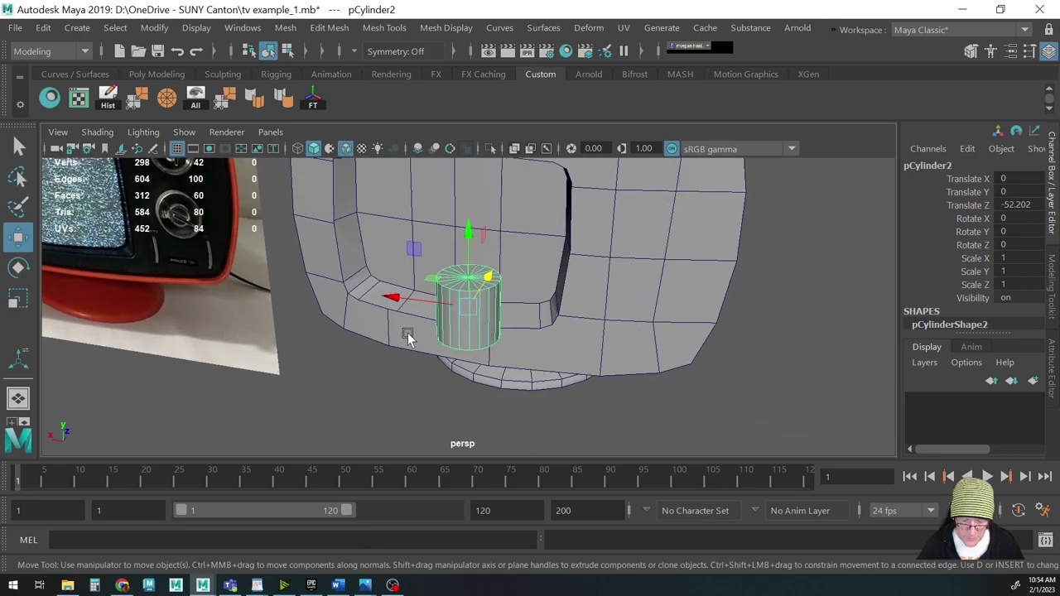
{"action": "left_click_drag", "start_coordinate": [418, 306], "coordinate": [497, 352]}
Rotate the dial cylinder to -90 in X so its cap faces forward
{"action": "key", "text": "r"}
{"action": "key", "text": "e"}
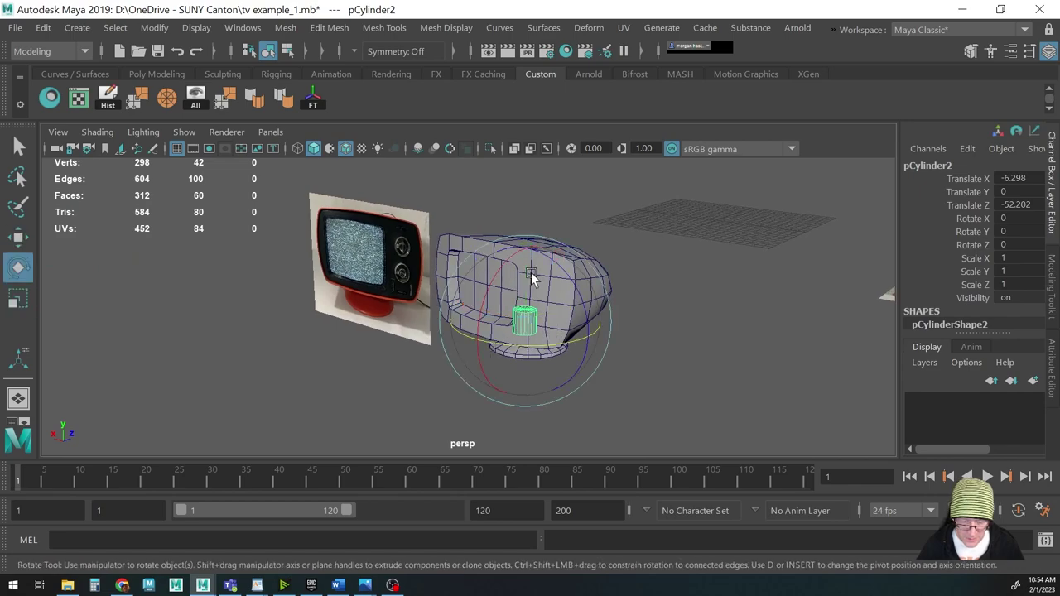
{"action": "left_click_drag", "start_coordinate": [509, 262], "coordinate": [460, 367]}
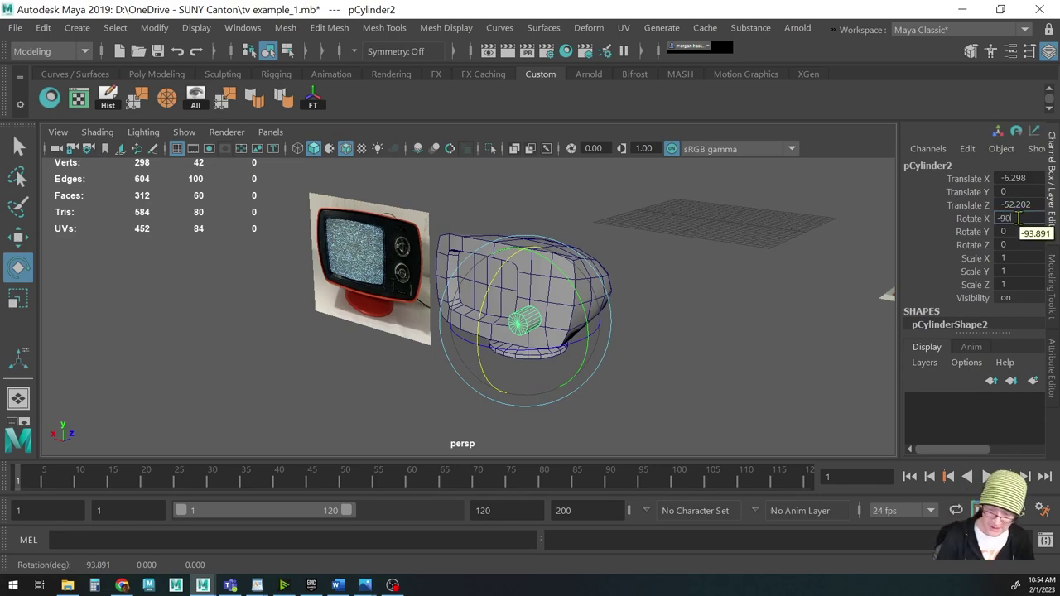
{"action": "key", "text": "Return"}
{"action": "left_click_drag", "start_coordinate": [635, 323], "coordinate": [639, 326], "text": "alt"}
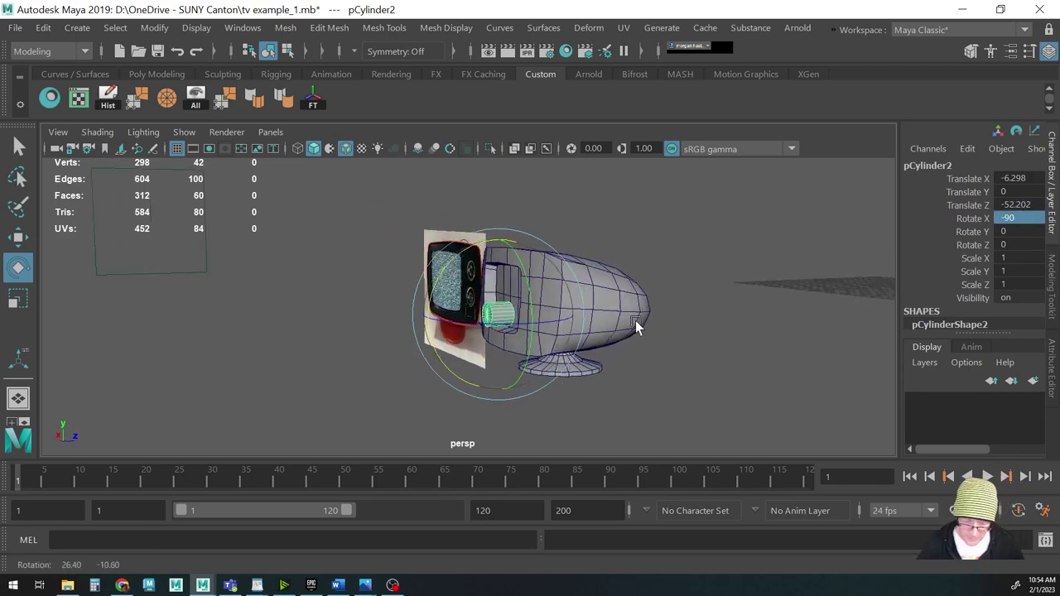
Move the cylinder up and back into the TV's front face beside the screen, to about Y 2.4, Z -47.1
{"action": "key", "text": "w"}
{"action": "left_click_drag", "start_coordinate": [501, 280], "coordinate": [599, 230]}
{"action": "left_click_drag", "start_coordinate": [439, 331], "coordinate": [532, 334], "text": "alt"}
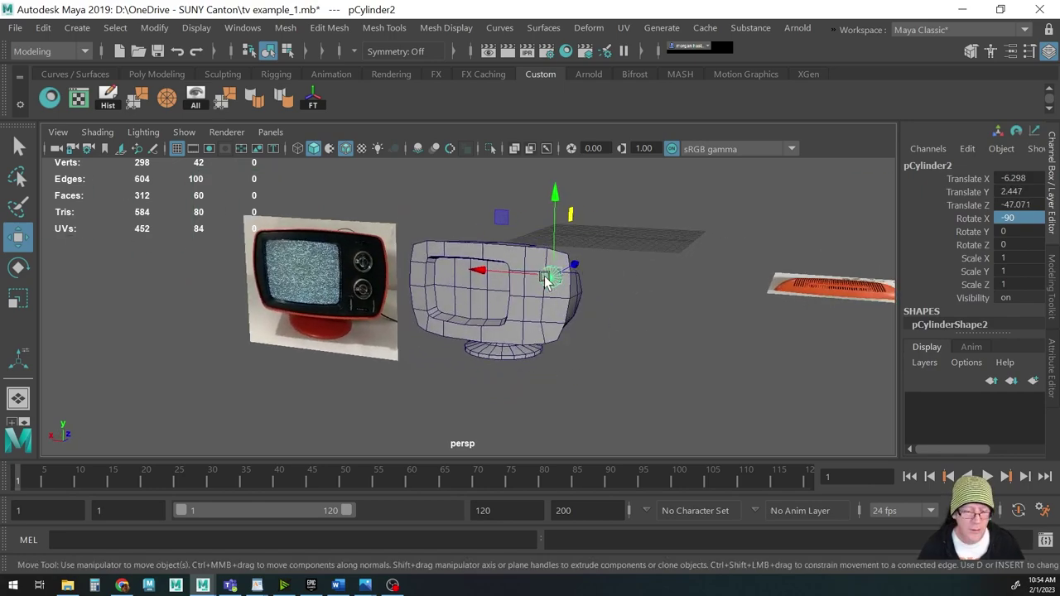
In the wireframe front view, select the TV body and dial cylinder and move them along X over the reference image, body at X 20.422
{"action": "right_click_drag", "start_coordinate": [546, 313], "coordinate": [439, 285], "text": "alt"}
{"action": "key", "text": "space"}
{"action": "left_click_drag", "start_coordinate": [439, 285], "coordinate": [441, 330]}
{"action": "scroll", "coordinate": [357, 310], "scroll_direction": "down", "scroll_amount": 5}
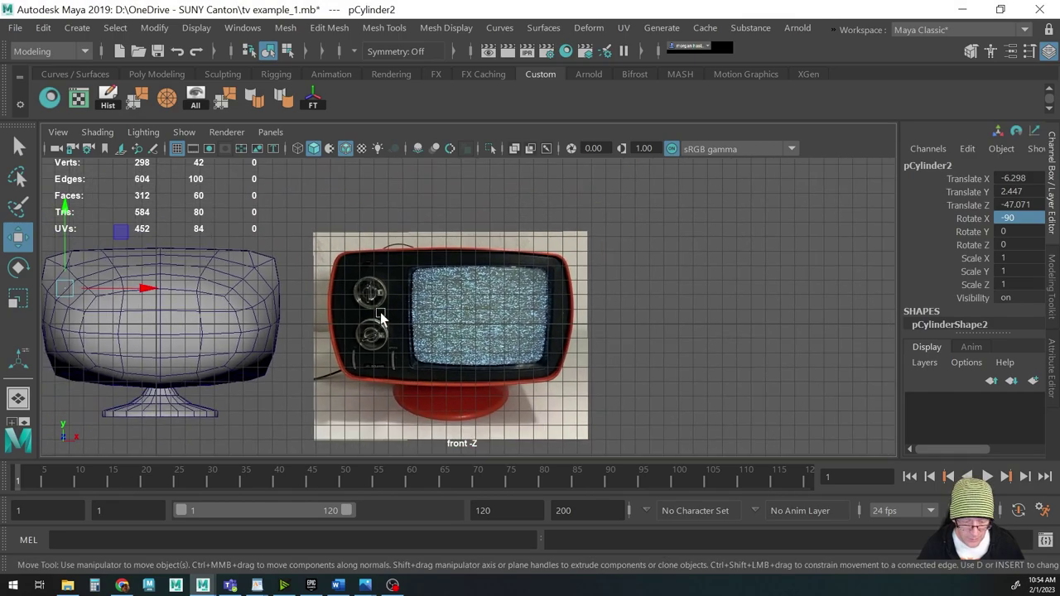
{"action": "key", "text": "4"}
{"action": "key", "text": "q"}
{"action": "left_click_drag", "start_coordinate": [139, 260], "coordinate": [488, 325]}
{"action": "key", "text": "w"}
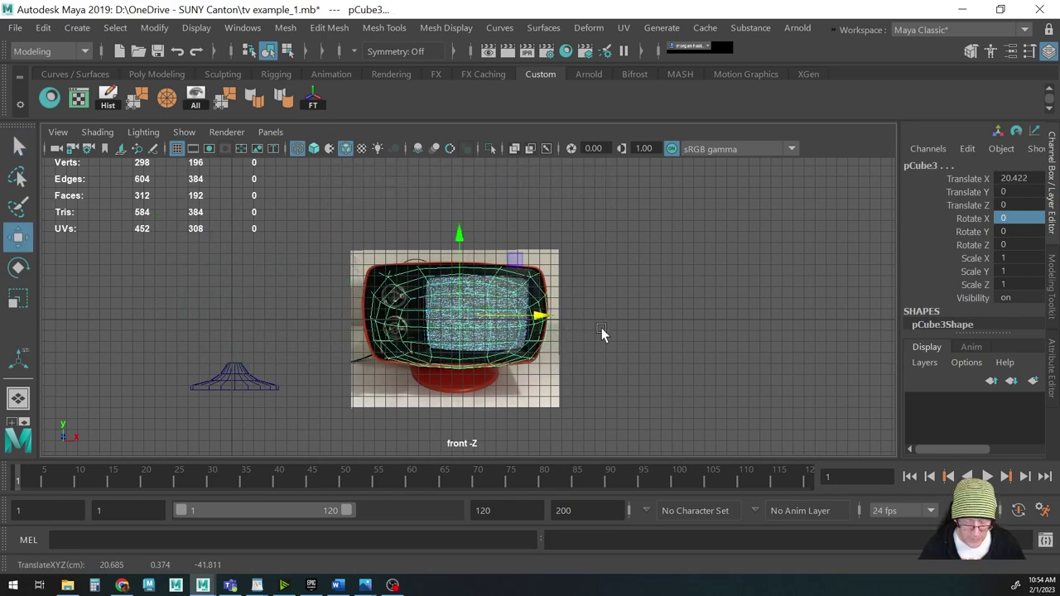
Select the front reference image plane and move it along Z to about -54.4, then return to the front view
{"action": "key", "text": "space"}
{"action": "left_click_drag", "start_coordinate": [614, 325], "coordinate": [497, 330]}
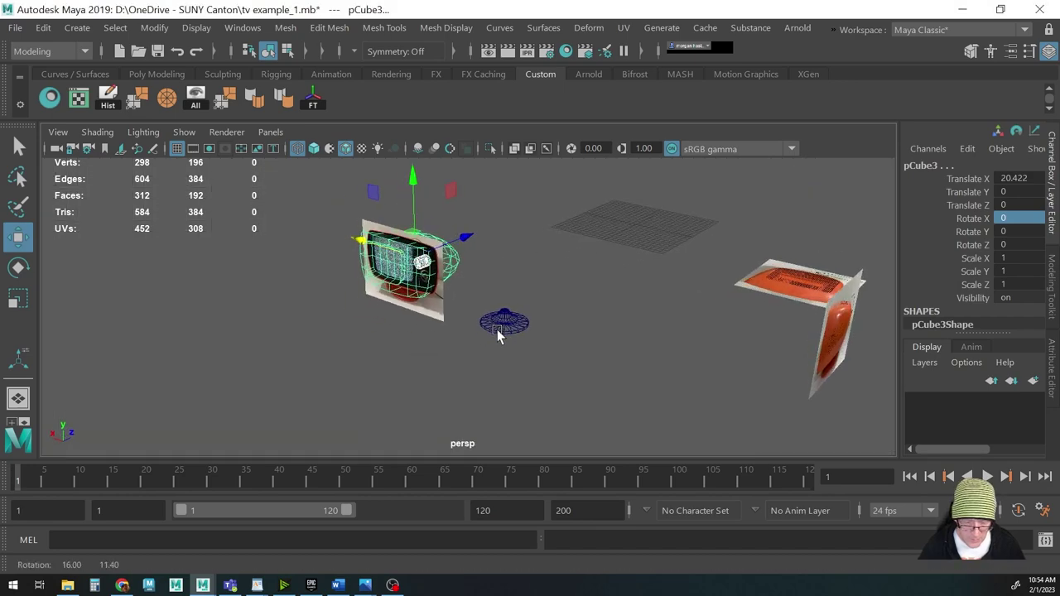
{"action": "left_click", "coordinate": [437, 317]}
{"action": "left_click_drag", "start_coordinate": [434, 264], "coordinate": [499, 227]}
{"action": "key", "text": "space"}
{"action": "key", "text": "space"}
{"action": "key", "text": "space"}
{"action": "left_click_drag", "start_coordinate": [500, 274], "coordinate": [474, 323]}
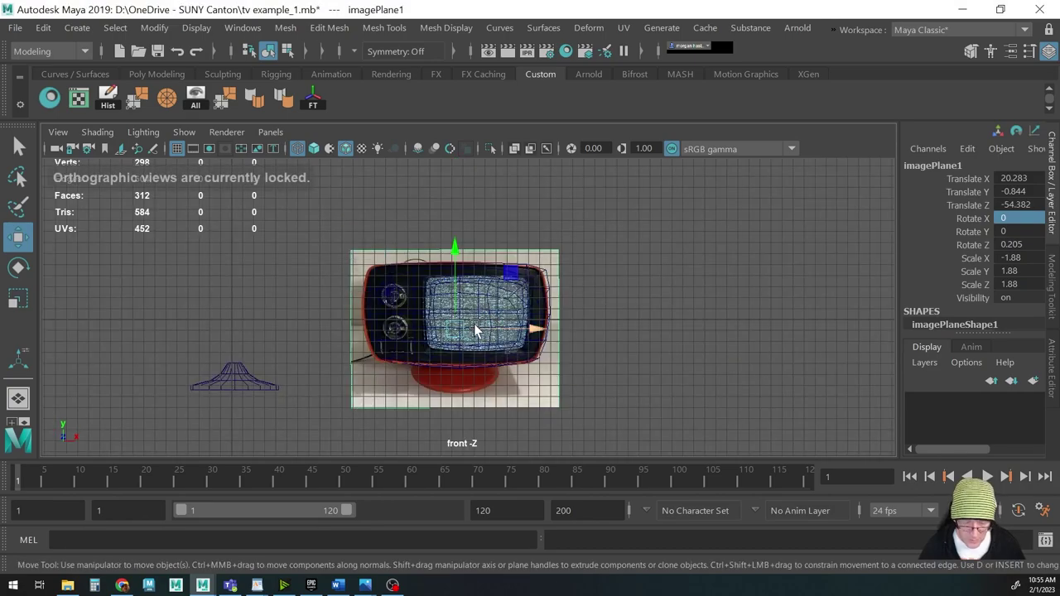
In the wireframe front view, match the dial cylinder to the photo's upper dial at X 14.75, Y 2.134, scaled uniformly to 1.04
{"action": "key", "text": "4"}
{"action": "scroll", "coordinate": [470, 325], "scroll_direction": "up", "scroll_amount": 3}
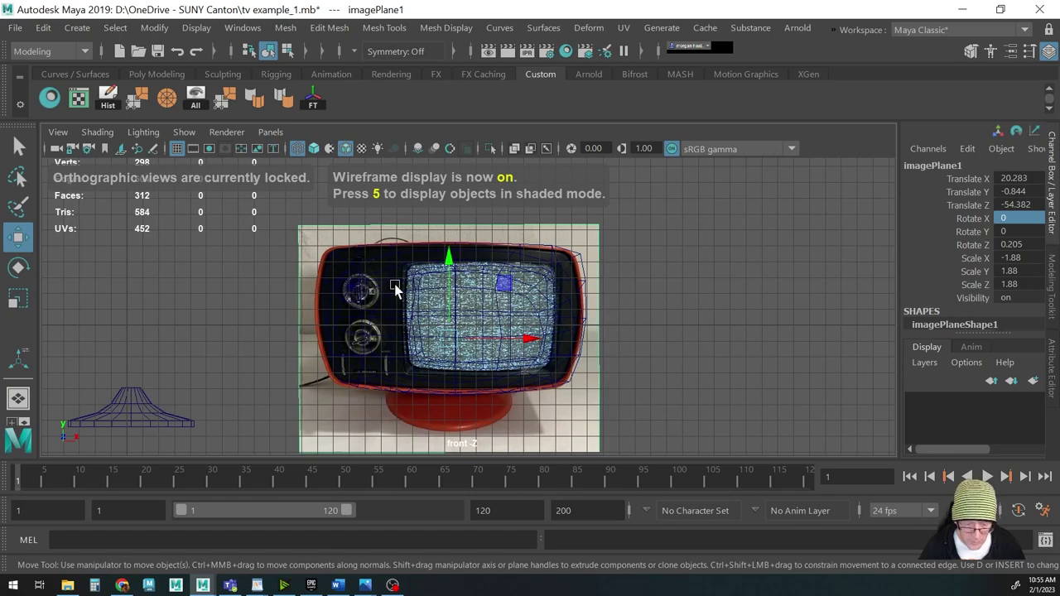
{"action": "left_click", "coordinate": [339, 284]}
{"action": "left_click", "coordinate": [346, 289]}
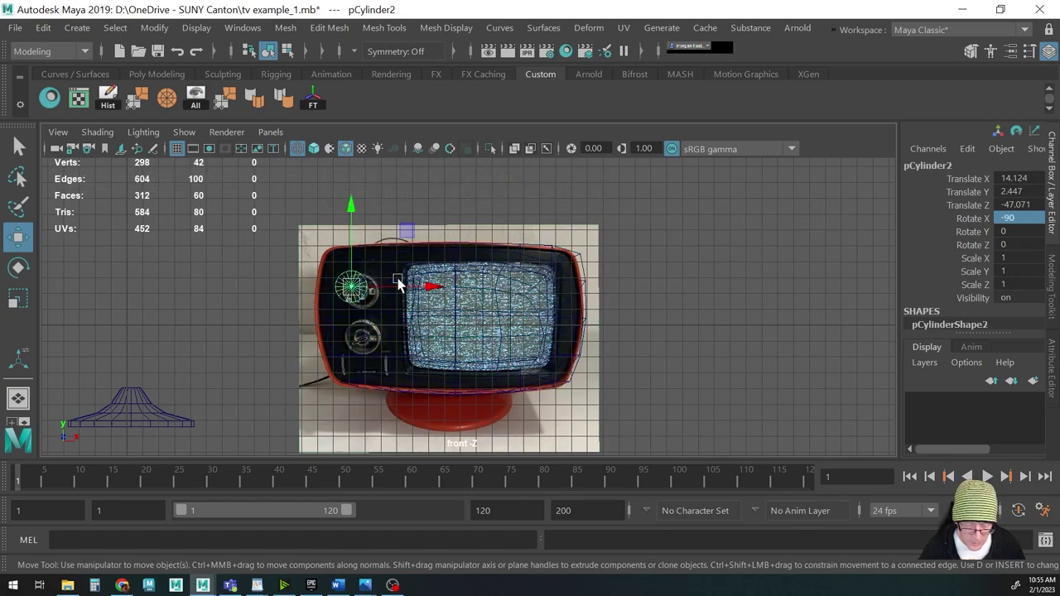
{"action": "left_click_drag", "start_coordinate": [407, 231], "coordinate": [420, 238]}
{"action": "key", "text": "r"}
{"action": "left_click_drag", "start_coordinate": [361, 292], "coordinate": [366, 299]}
{"action": "key", "text": "w"}
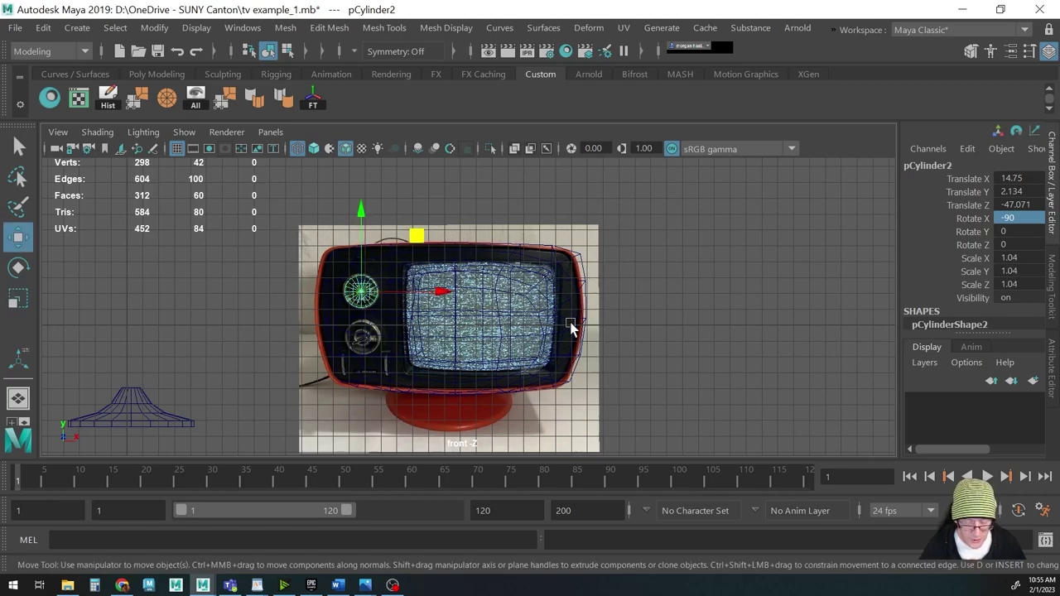
In the shaded perspective view, duplicate the dial cylinder and move the copy down to Y -0.872 for the lower dial
{"action": "scroll", "coordinate": [530, 301], "scroll_direction": "down", "scroll_amount": 1}
{"action": "scroll", "coordinate": [530, 298], "scroll_direction": "down", "scroll_amount": 1}
{"action": "key", "text": "space"}
{"action": "left_click_drag", "start_coordinate": [497, 283], "coordinate": [492, 233]}
{"action": "left_click_drag", "start_coordinate": [485, 289], "coordinate": [436, 292], "text": "alt"}
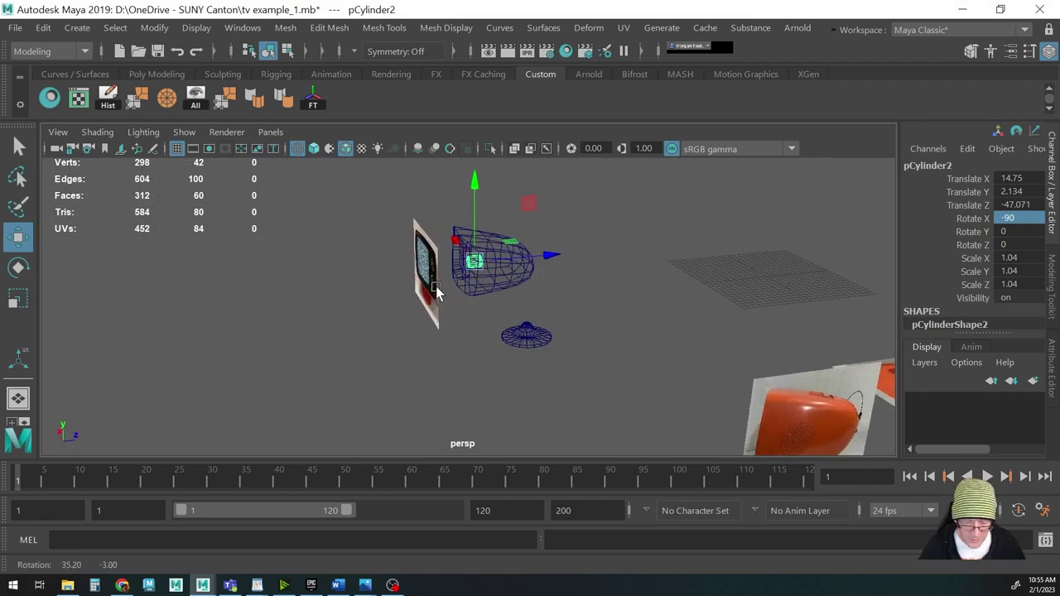
{"action": "right_click_drag", "start_coordinate": [435, 292], "coordinate": [691, 290], "text": "alt"}
{"action": "key", "text": "5"}
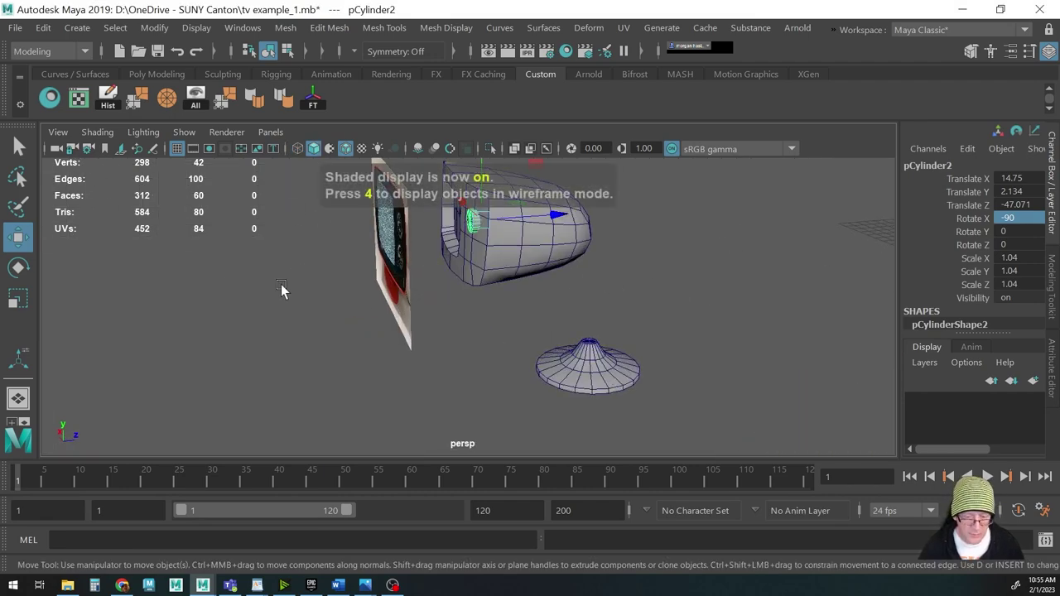
{"action": "scroll", "coordinate": [300, 298], "scroll_direction": "up", "scroll_amount": 4}
{"action": "right_click_drag", "start_coordinate": [356, 297], "coordinate": [555, 287], "text": "alt"}
{"action": "mouse_move", "coordinate": [554, 287]}
{"action": "middle_mouse_down", "text": "alt"}
{"action": "mouse_move", "coordinate": [554, 395]}
{"action": "mouse_move", "coordinate": [582, 389]}
{"action": "middle_mouse_up", "text": "alt"}
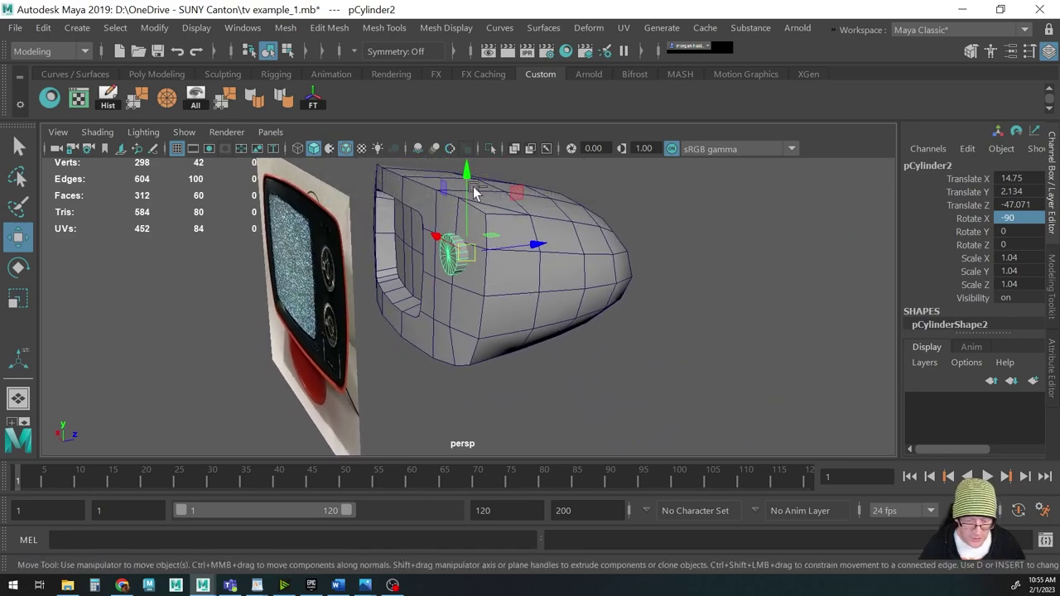
{"action": "key", "text": "ctrl+d"}
{"action": "left_click_drag", "start_coordinate": [466, 178], "coordinate": [464, 232]}
Check both dials against the reference photo in the wireframe front view and in the shaded perspective view
{"action": "key", "text": "space"}
{"action": "left_click_drag", "start_coordinate": [500, 305], "coordinate": [513, 350]}
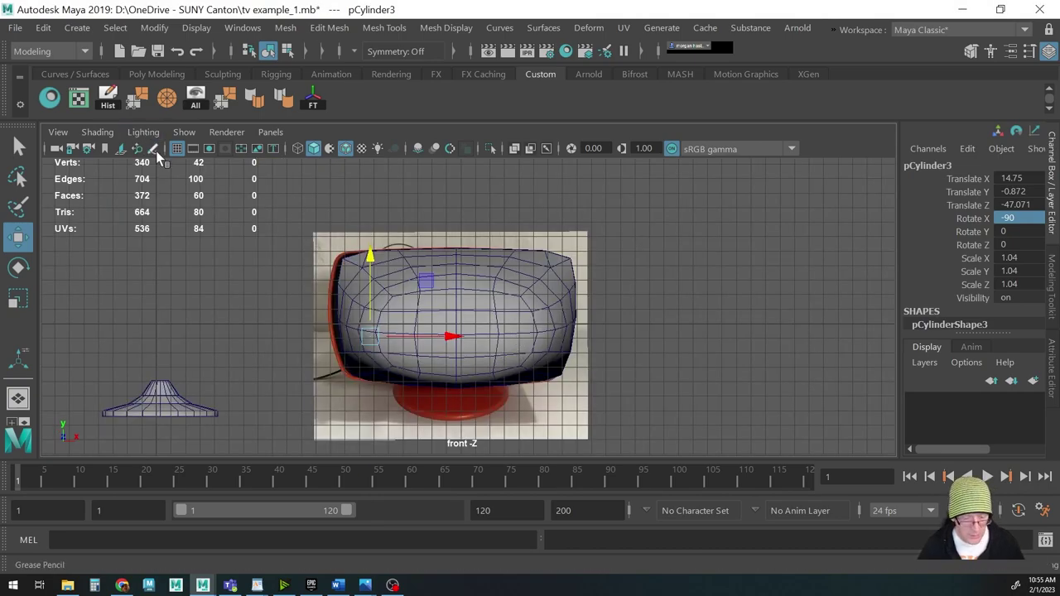
{"action": "key", "text": "4"}
{"action": "scroll", "coordinate": [684, 334], "scroll_direction": "up", "scroll_amount": 5}
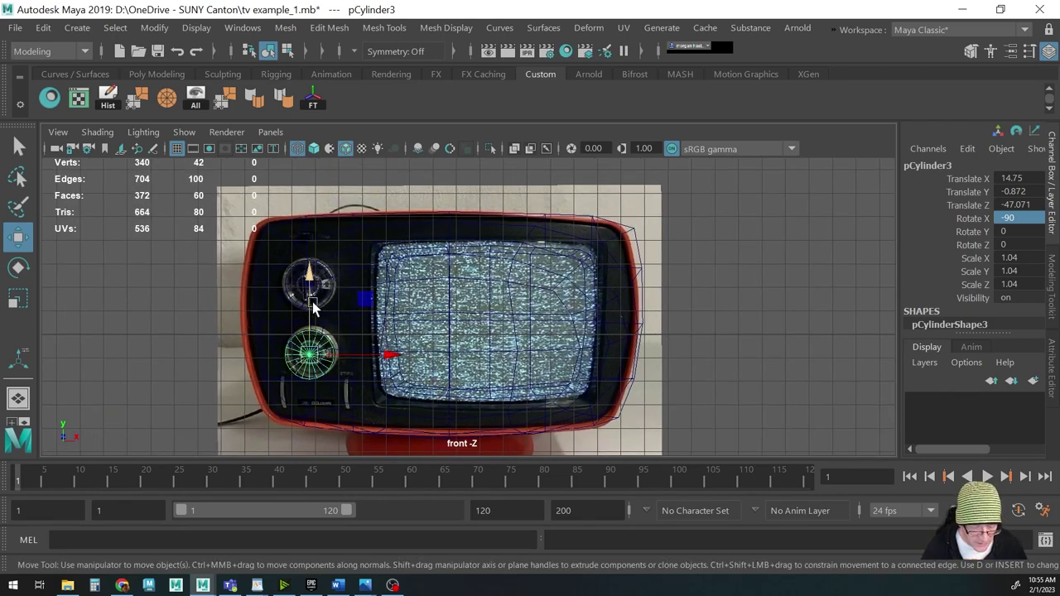
{"action": "key", "text": "space"}
{"action": "left_click_drag", "start_coordinate": [529, 323], "coordinate": [523, 268]}
{"action": "left_click_drag", "start_coordinate": [486, 308], "coordinate": [566, 340], "text": "alt"}
{"action": "right_click_drag", "start_coordinate": [566, 340], "coordinate": [341, 336], "text": "alt"}
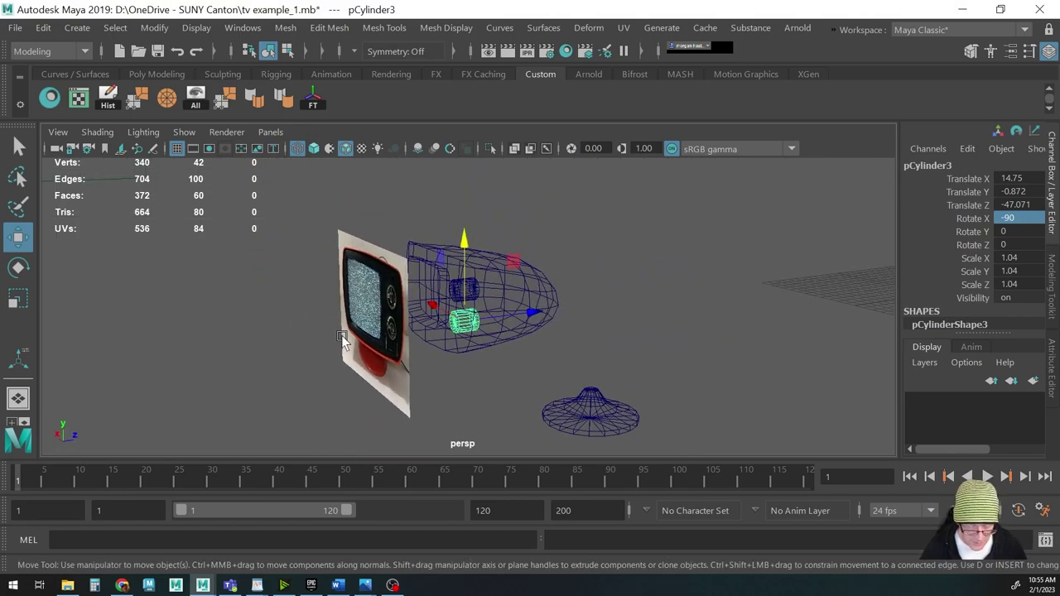
{"action": "middle_click_drag", "start_coordinate": [341, 336], "coordinate": [353, 309], "text": "alt"}
{"action": "key", "text": "5"}
{"action": "left_click_drag", "start_coordinate": [359, 325], "coordinate": [384, 338], "text": "alt"}
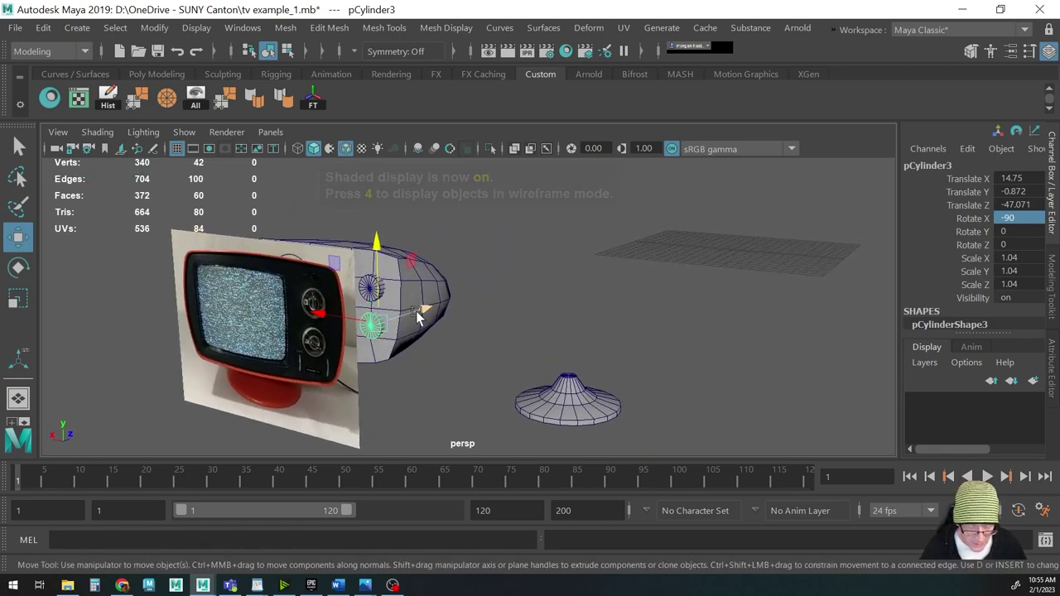
{"action": "scroll", "coordinate": [258, 297], "scroll_direction": "up", "scroll_amount": 4}
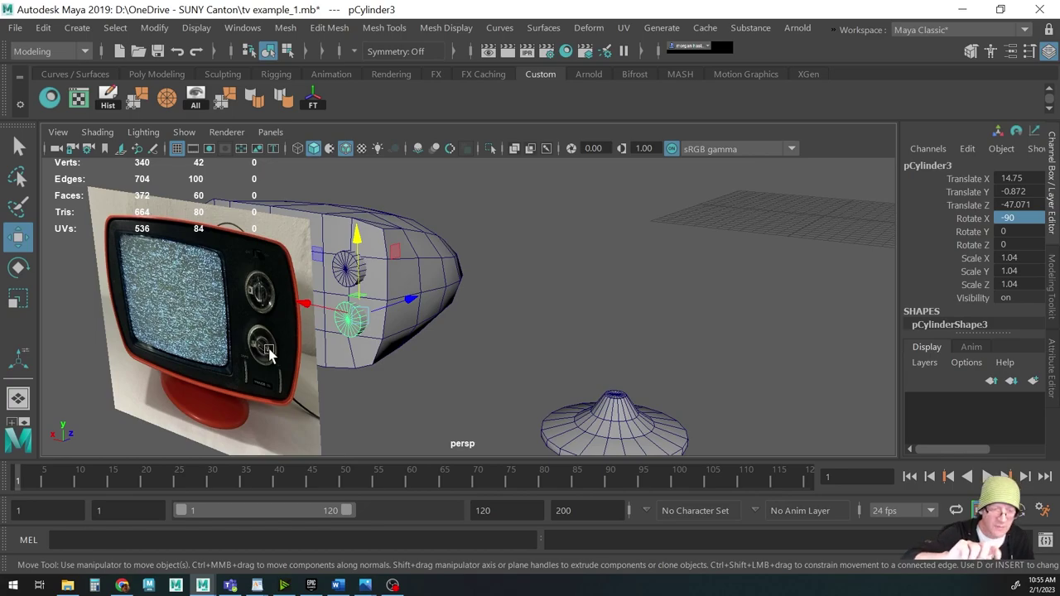
{"action": "left_click_drag", "start_coordinate": [344, 382], "coordinate": [407, 374], "text": "alt"}
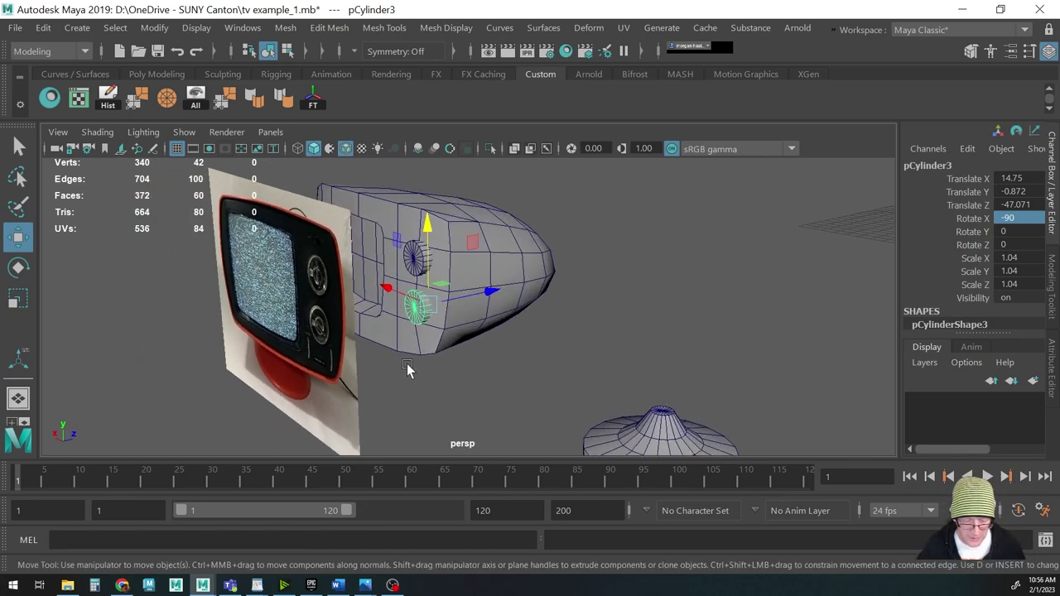
Create a polygon cube and move it along Y and Z near the TV, to about Y 5.862, Z -58.235
{"action": "key", "text": "space"}
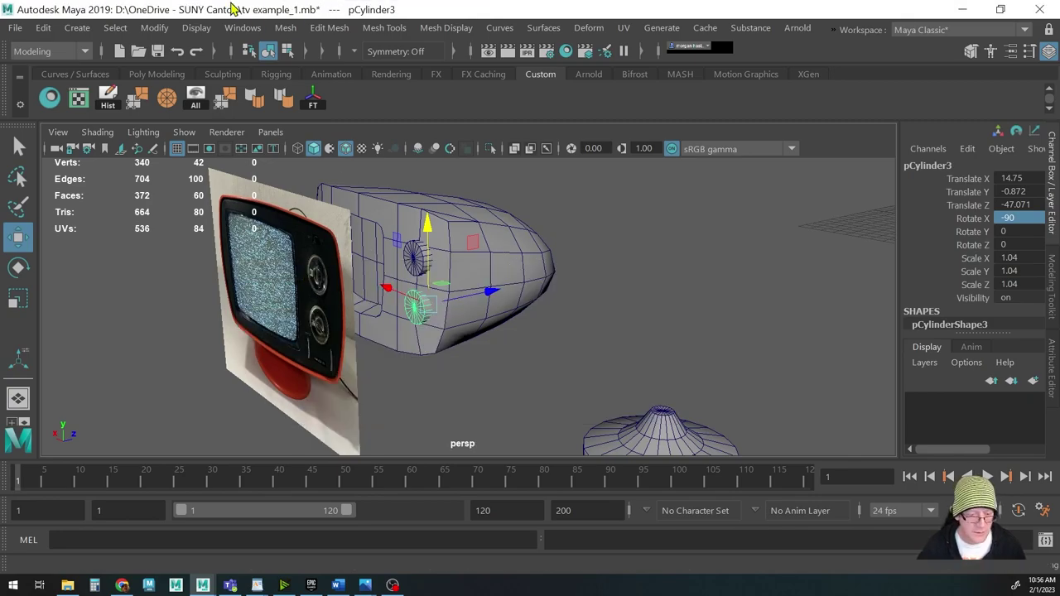
{"action": "left_click", "coordinate": [201, 27]}
{"action": "mouse_move", "coordinate": [77, 28]}
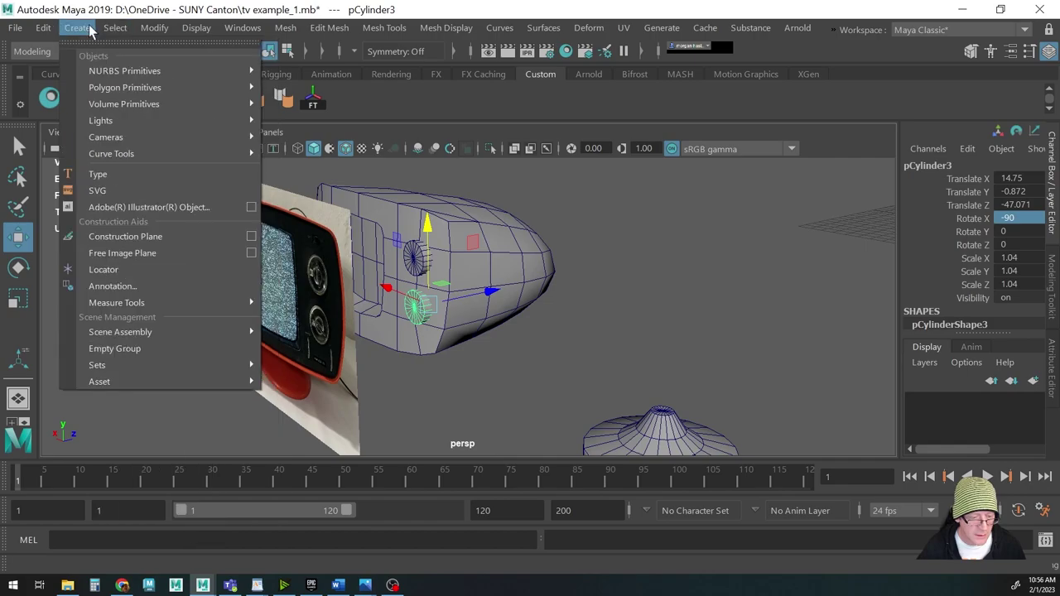
{"action": "mouse_move", "coordinate": [95, 89]}
{"action": "left_click", "coordinate": [344, 121]}
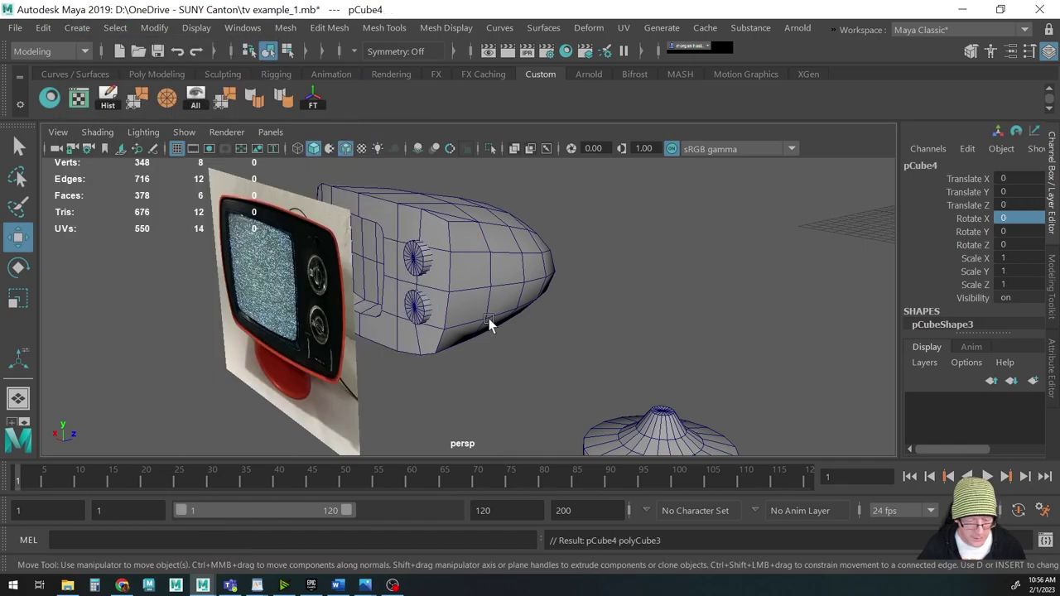
{"action": "scroll", "coordinate": [667, 332], "scroll_direction": "down", "scroll_amount": 5}
{"action": "left_click_drag", "start_coordinate": [704, 221], "coordinate": [499, 241]}
{"action": "key", "text": "f"}
{"action": "scroll", "coordinate": [315, 378], "scroll_direction": "down", "scroll_amount": 6}
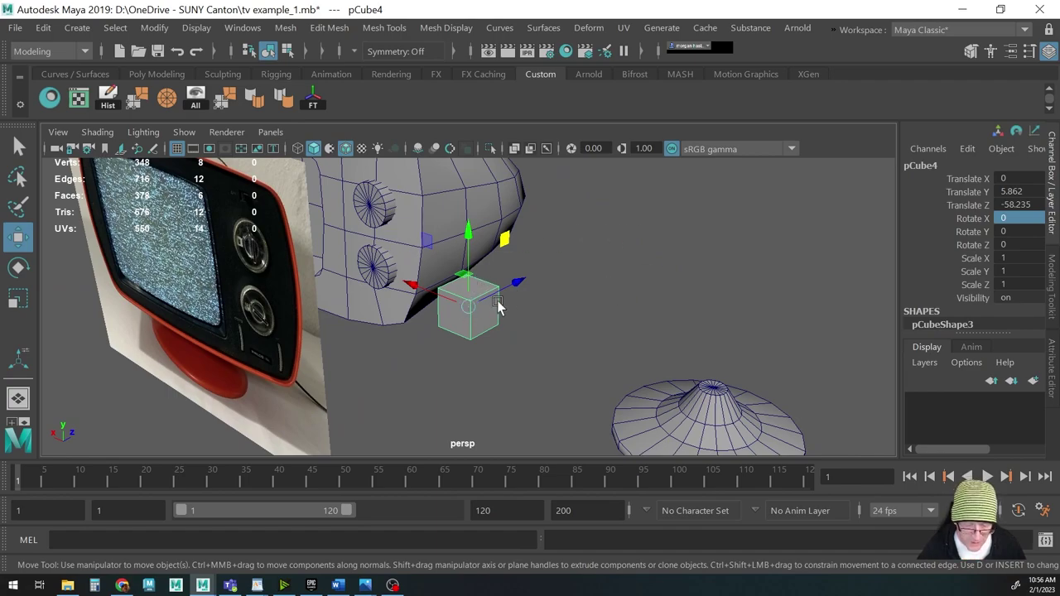
Move the cube onto the upper dial's face at X 14.75, Z -48.111 and narrow it to 0.191 in X as a grip bar
{"action": "left_click_drag", "start_coordinate": [472, 308], "coordinate": [378, 213]}
{"action": "left_click_drag", "start_coordinate": [399, 262], "coordinate": [446, 261], "text": "alt"}
{"action": "key", "text": "f"}
{"action": "right_click_drag", "start_coordinate": [587, 308], "coordinate": [133, 290], "text": "alt"}
{"action": "key", "text": "r"}
{"action": "left_click_drag", "start_coordinate": [429, 292], "coordinate": [507, 232]}
{"action": "key", "text": "w"}
Duplicate the grip bar onto the lower dial at Y -0.872 and rotate the copy to about -62.279 in Z
{"action": "key", "text": "ctrl+d"}
{"action": "left_click_drag", "start_coordinate": [465, 186], "coordinate": [465, 257]}
{"action": "middle_click_drag", "start_coordinate": [466, 326], "coordinate": [466, 335], "text": "shift"}
{"action": "mouse_move", "coordinate": [555, 364]}
{"action": "left_mouse_down", "text": "alt"}
{"action": "mouse_move", "coordinate": [564, 385]}
{"action": "mouse_move", "coordinate": [545, 362]}
{"action": "left_mouse_up", "text": "alt"}
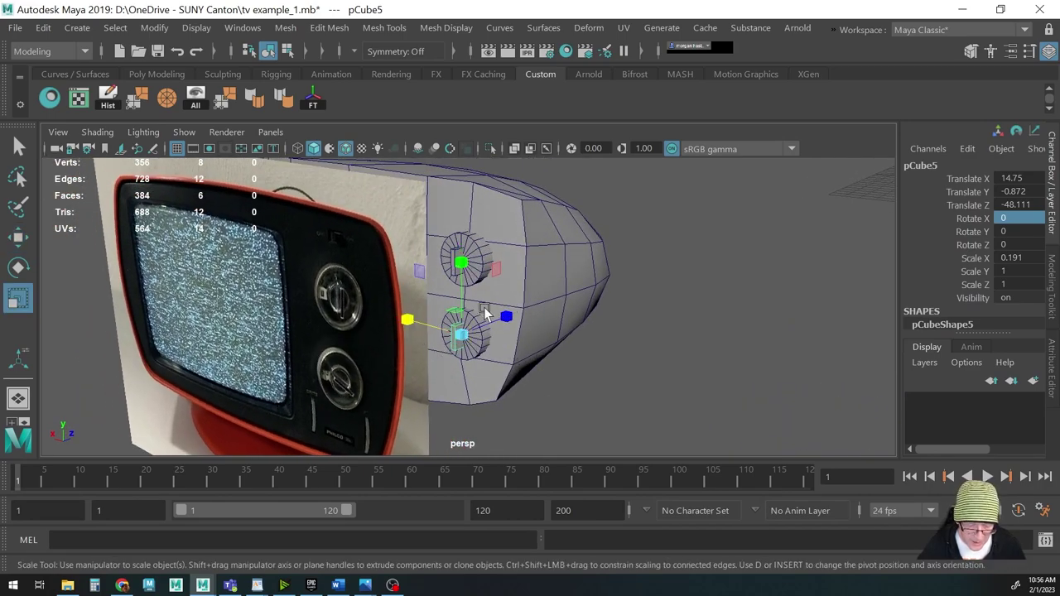
{"action": "key", "text": "e"}
{"action": "left_click_drag", "start_coordinate": [516, 312], "coordinate": [475, 261]}
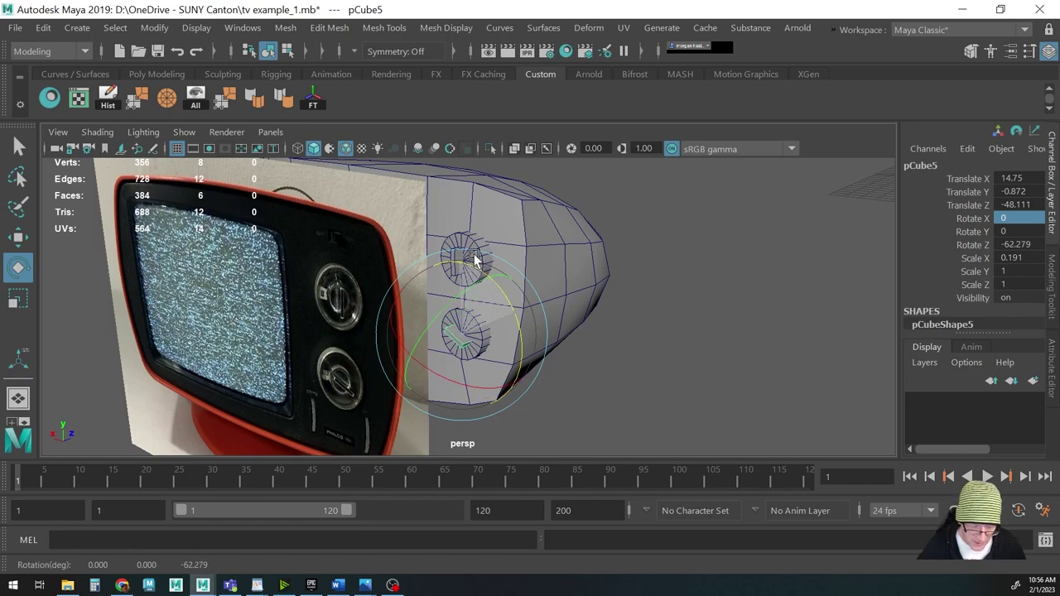
Select the front reference image plane and move it along Z behind the TV, to about -6.934
{"action": "right_click_drag", "start_coordinate": [676, 348], "coordinate": [276, 334], "text": "alt"}
{"action": "left_click_drag", "start_coordinate": [276, 334], "coordinate": [402, 343], "text": "alt"}
{"action": "key", "text": "q"}
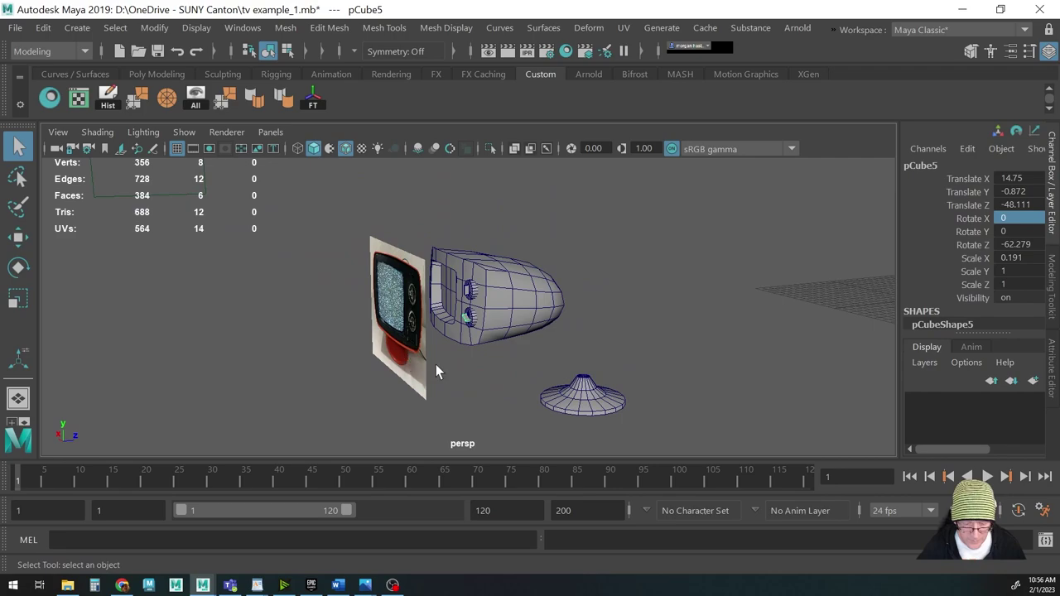
{"action": "left_click", "coordinate": [397, 294]}
{"action": "key", "text": "w"}
{"action": "left_click_drag", "start_coordinate": [422, 313], "coordinate": [755, 290]}
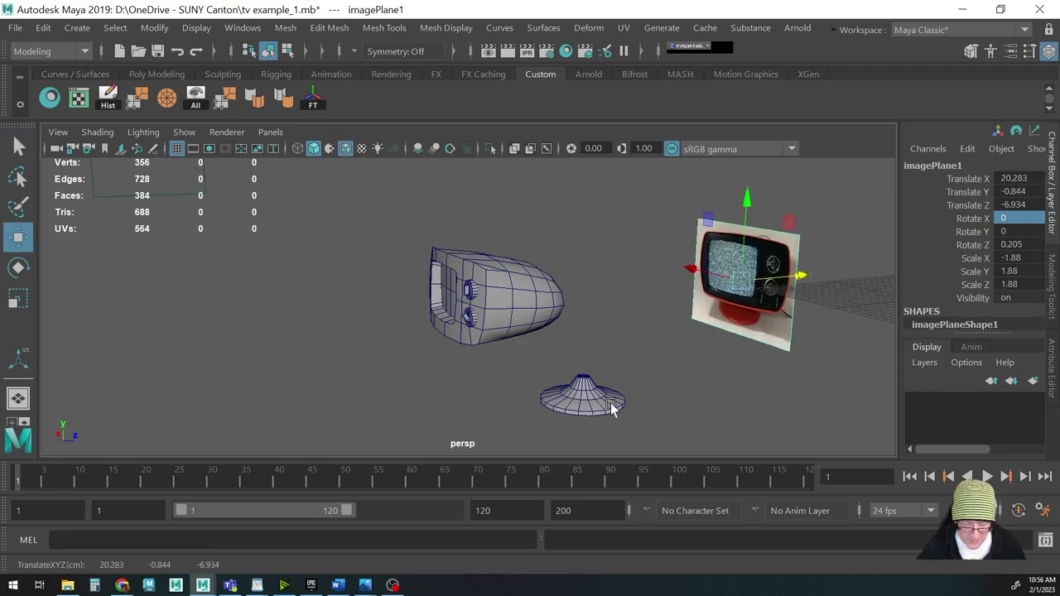
Move the pedestal base directly beneath the TV body, to about X 20.685, Y -6.213, Z -42.556
{"action": "left_click", "coordinate": [595, 401]}
{"action": "middle_click_drag", "start_coordinate": [595, 400], "coordinate": [603, 331], "text": "alt"}
{"action": "left_click_drag", "start_coordinate": [603, 331], "coordinate": [569, 323], "text": "alt"}
{"action": "mouse_move", "coordinate": [497, 342]}
{"action": "left_mouse_down"}
{"action": "mouse_move", "coordinate": [331, 302]}
{"action": "mouse_move", "coordinate": [359, 314]}
{"action": "mouse_move", "coordinate": [394, 270]}
{"action": "mouse_move", "coordinate": [463, 381]}
{"action": "mouse_move", "coordinate": [521, 391]}
{"action": "mouse_move", "coordinate": [379, 401]}
{"action": "mouse_move", "coordinate": [350, 386]}
{"action": "mouse_move", "coordinate": [501, 358]}
{"action": "left_mouse_up"}
{"action": "right_click_drag", "start_coordinate": [358, 370], "coordinate": [561, 336], "text": "alt"}
{"action": "left_click_drag", "start_coordinate": [561, 336], "coordinate": [477, 375], "text": "alt"}
{"action": "key", "text": "q"}
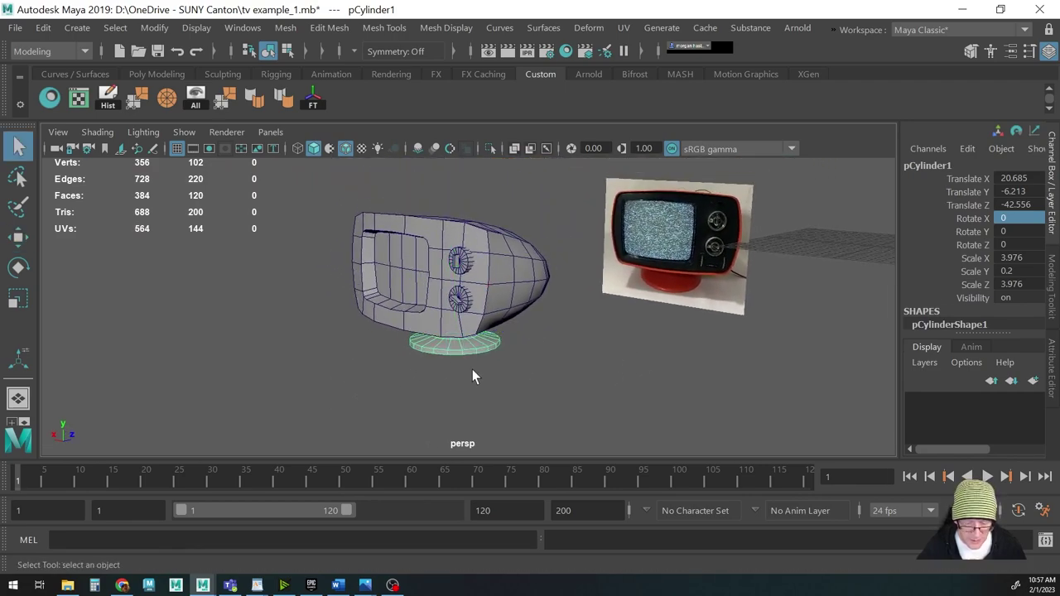
Select the TV body, dials, grip bars and base, merge them with a Boolean Union, and clear the selection
{"action": "left_click_drag", "start_coordinate": [341, 199], "coordinate": [571, 369]}
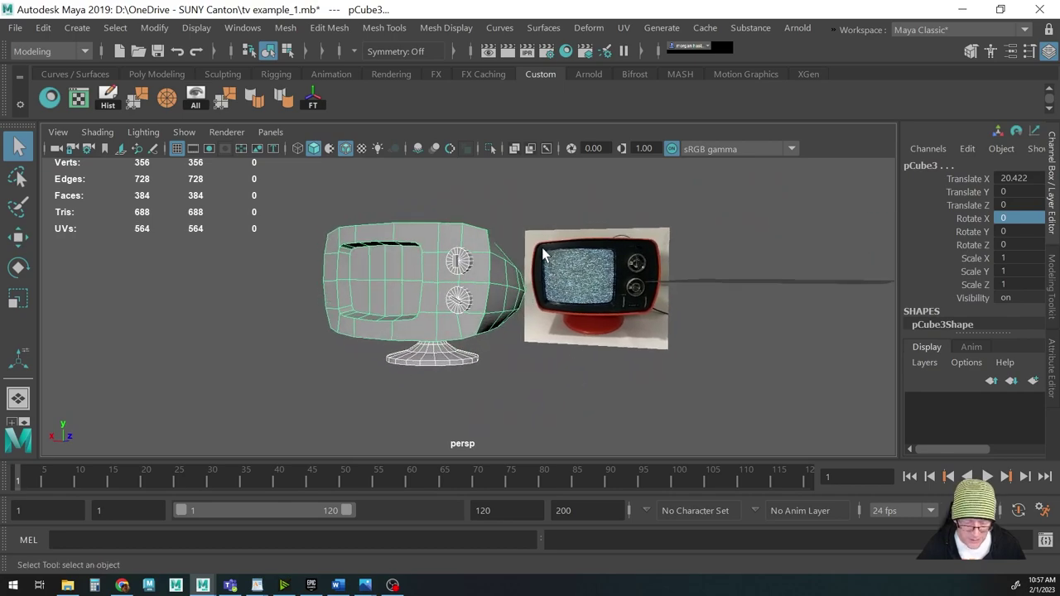
{"action": "left_click", "coordinate": [285, 28]}
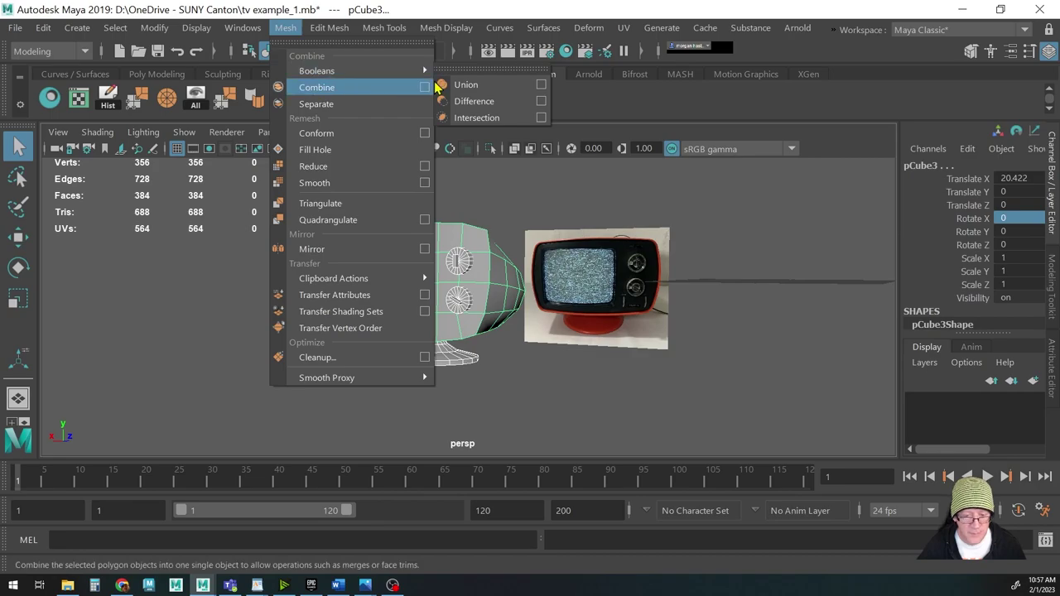
{"action": "left_click", "coordinate": [469, 85]}
{"action": "key", "text": "4"}
{"action": "left_click_drag", "start_coordinate": [274, 317], "coordinate": [244, 346], "text": "alt"}
{"action": "right_click_drag", "start_coordinate": [243, 345], "coordinate": [420, 341], "text": "alt"}
{"action": "left_click_drag", "start_coordinate": [420, 342], "coordinate": [539, 320], "text": "alt"}
{"action": "key", "text": "5"}
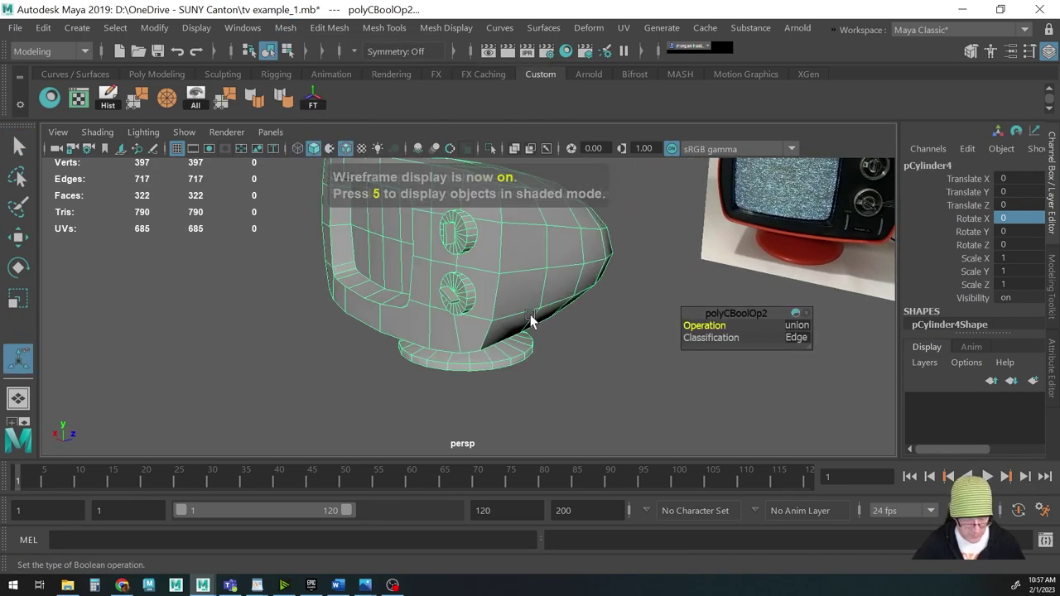
{"action": "left_click", "coordinate": [575, 371]}
Select the merged TV mesh, set symmetry to Object X, and activate the Multi-Cut tool
{"action": "right_click_drag", "start_coordinate": [549, 350], "coordinate": [278, 356], "text": "alt"}
{"action": "left_click_drag", "start_coordinate": [279, 356], "coordinate": [354, 353], "text": "alt"}
{"action": "right_click_drag", "start_coordinate": [354, 354], "coordinate": [554, 355], "text": "alt"}
{"action": "left_click_drag", "start_coordinate": [554, 355], "coordinate": [416, 331], "text": "alt"}
{"action": "left_click_drag", "start_coordinate": [347, 283], "coordinate": [412, 301], "text": "alt"}
{"action": "left_click_drag", "start_coordinate": [470, 323], "coordinate": [426, 306], "text": "alt"}
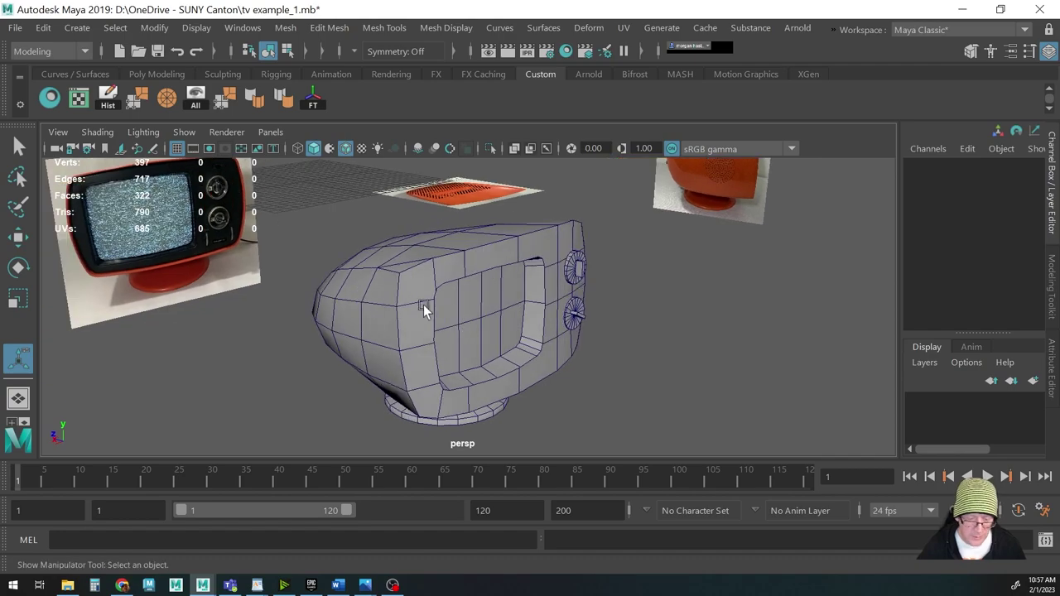
{"action": "left_click", "coordinate": [425, 307]}
{"action": "left_click", "coordinate": [365, 54]}
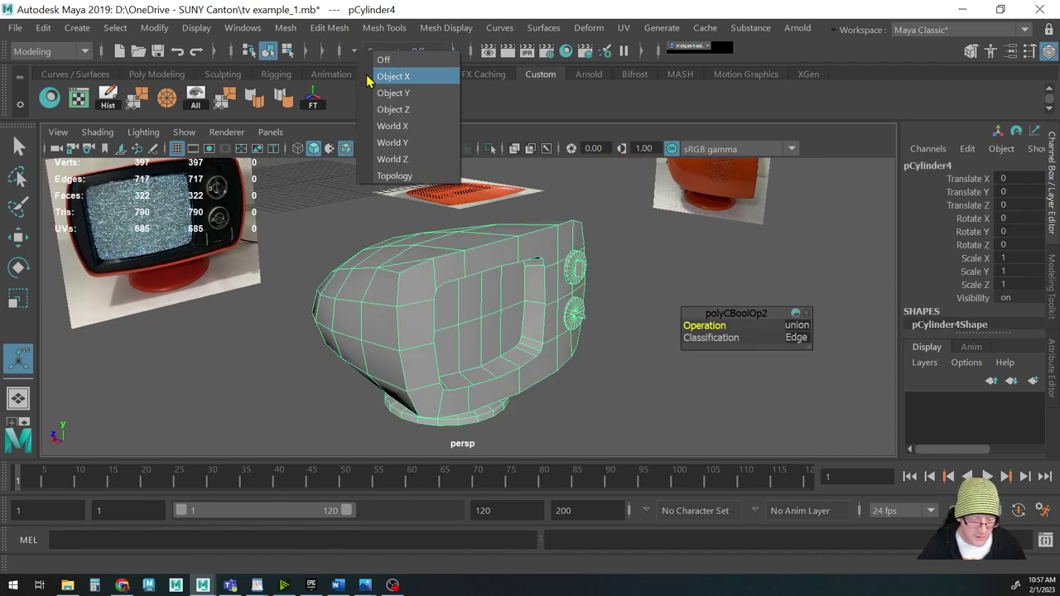
{"action": "left_click", "coordinate": [390, 74]}
{"action": "key", "text": "ctrl+shift+x"}
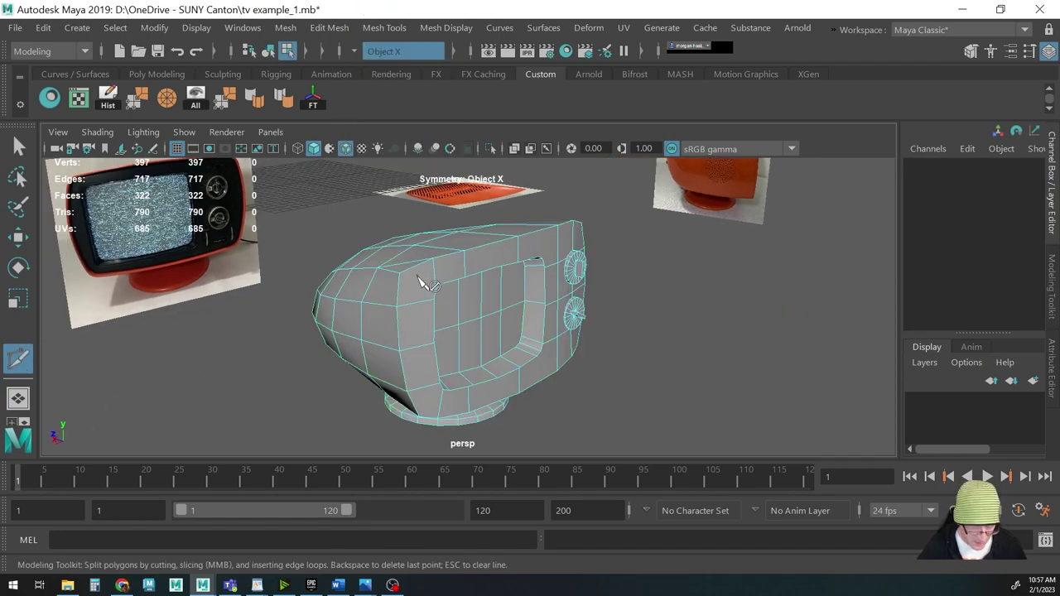
On both sides of the TV, cut an edge from the upper side vertex to the middle of the upper front corner edge
{"action": "left_click", "coordinate": [362, 303]}
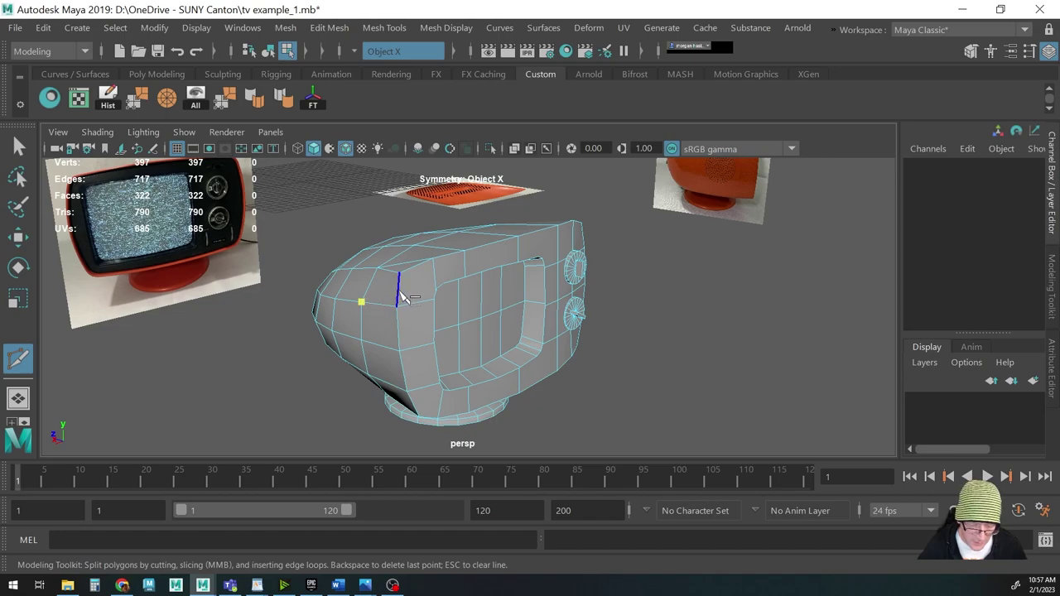
{"action": "left_click", "coordinate": [399, 290]}
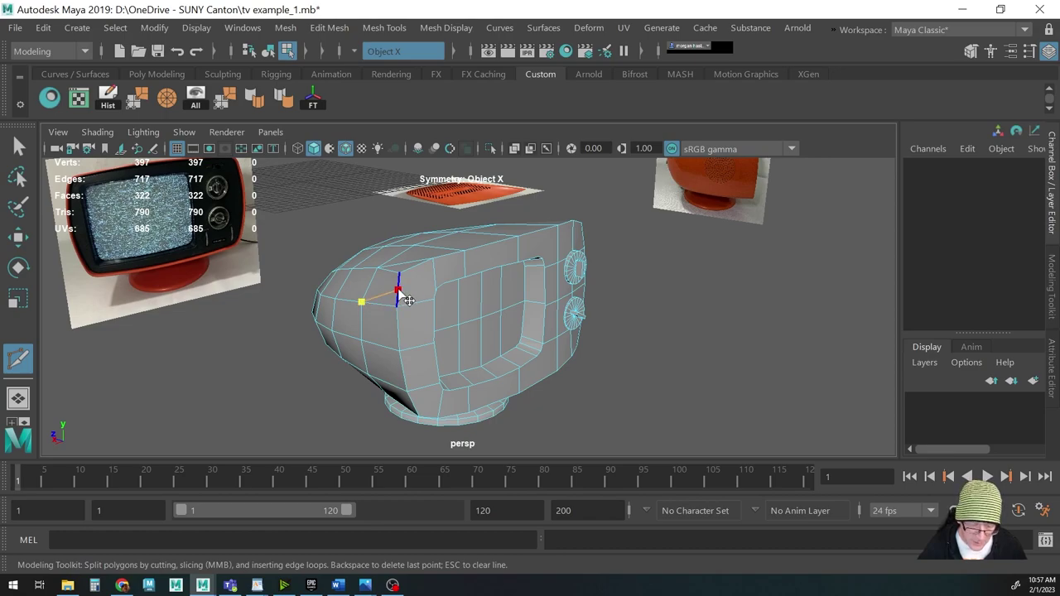
{"action": "left_click_drag", "start_coordinate": [539, 331], "coordinate": [390, 331], "text": "alt"}
{"action": "left_click", "coordinate": [397, 331]}
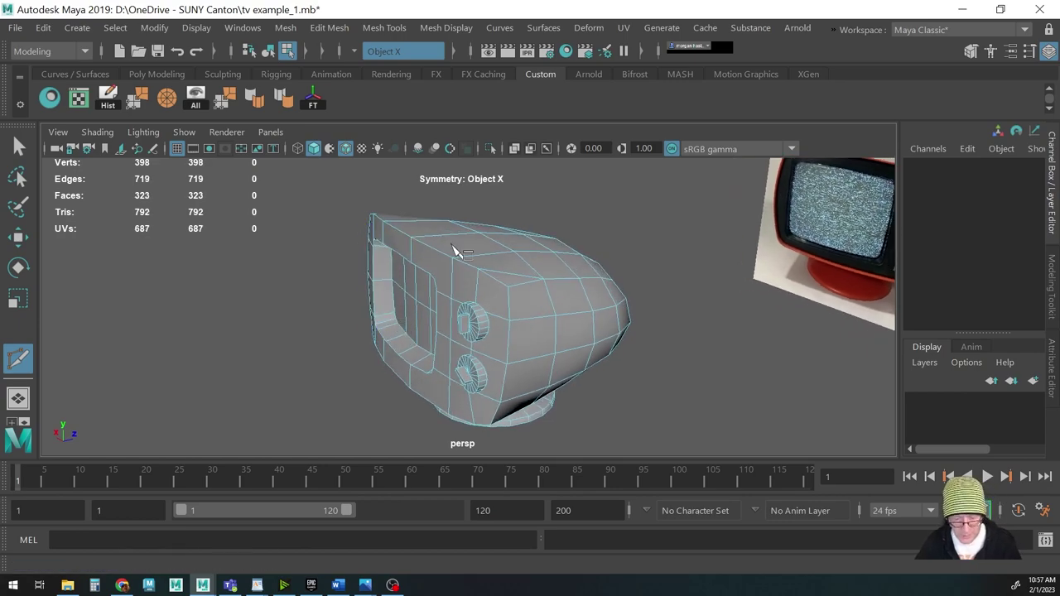
{"action": "left_click", "coordinate": [556, 316]}
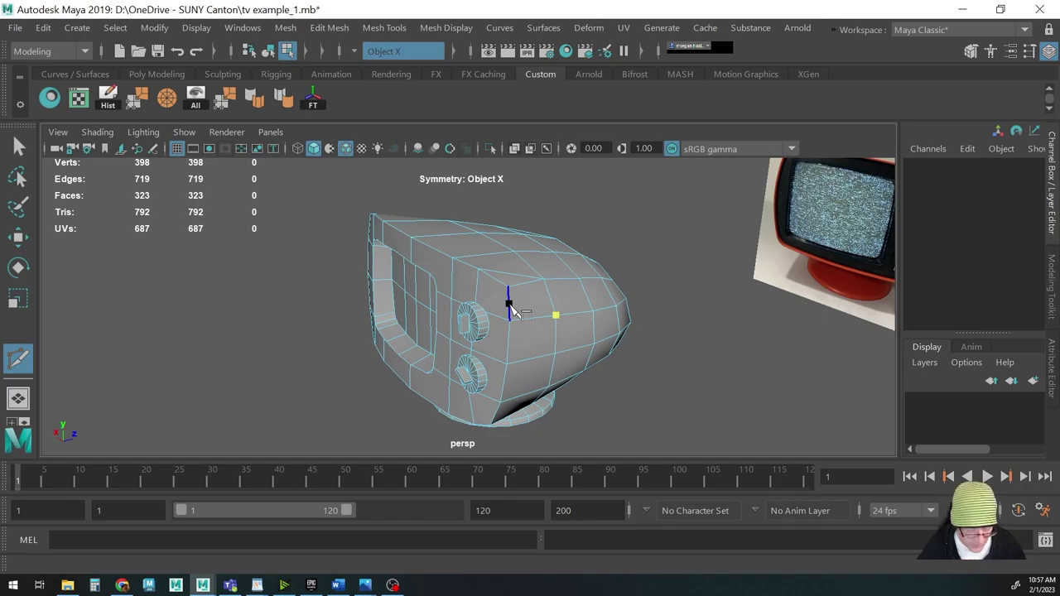
{"action": "left_click_drag", "start_coordinate": [502, 313], "coordinate": [523, 334], "text": "alt"}
On both sides of the TV, cut an edge from the lower side vertex to the middle of the lower front corner edge
{"action": "left_click", "coordinate": [535, 327]}
{"action": "key", "text": "Return"}
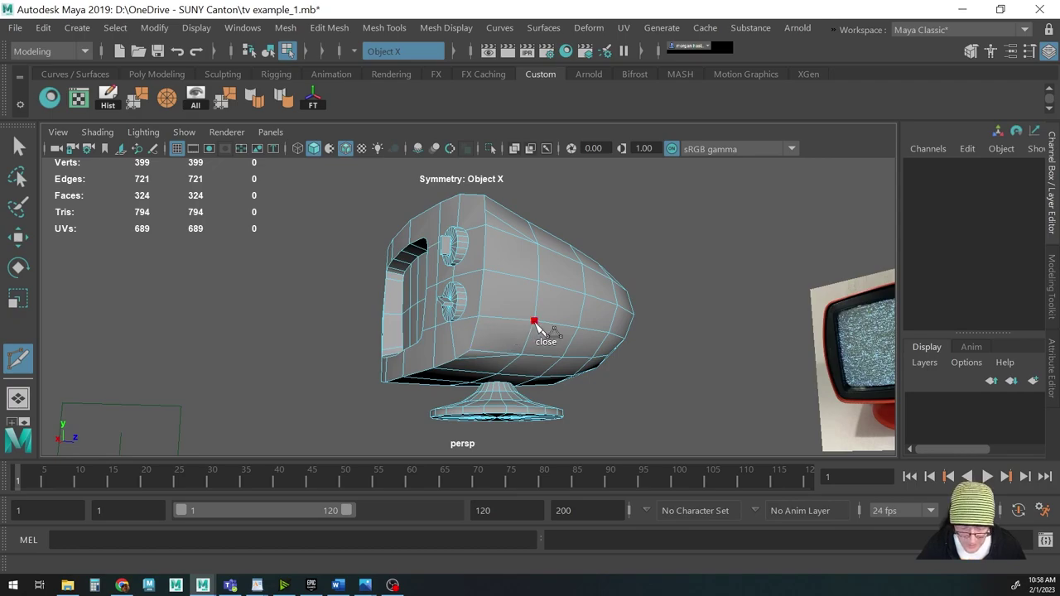
{"action": "left_click", "coordinate": [474, 334]}
{"action": "key", "text": "Return"}
{"action": "left_click_drag", "start_coordinate": [343, 347], "coordinate": [499, 344], "text": "alt"}
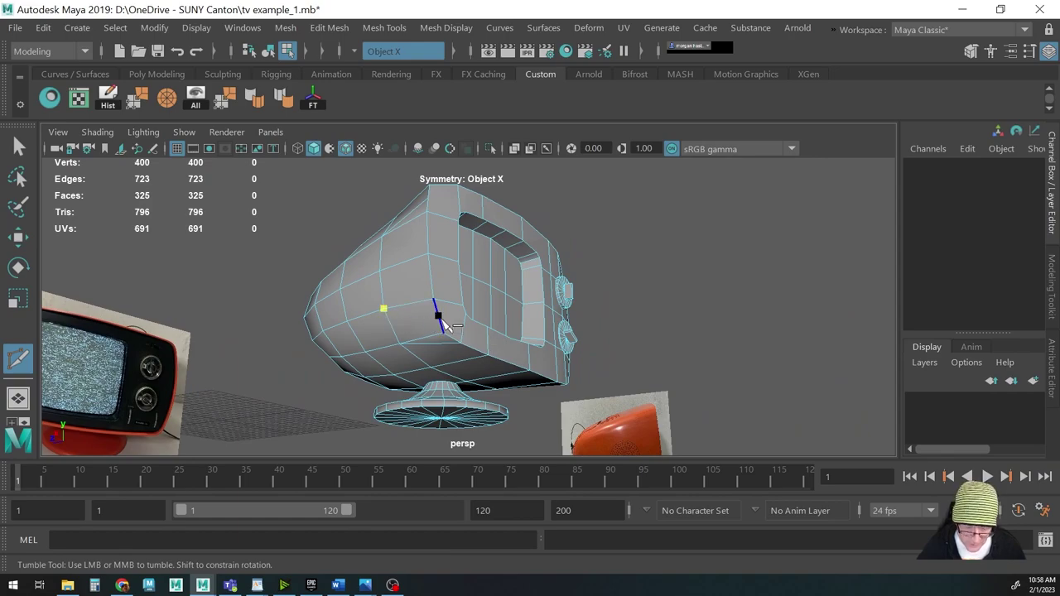
{"action": "key", "text": "ctrl+z"}
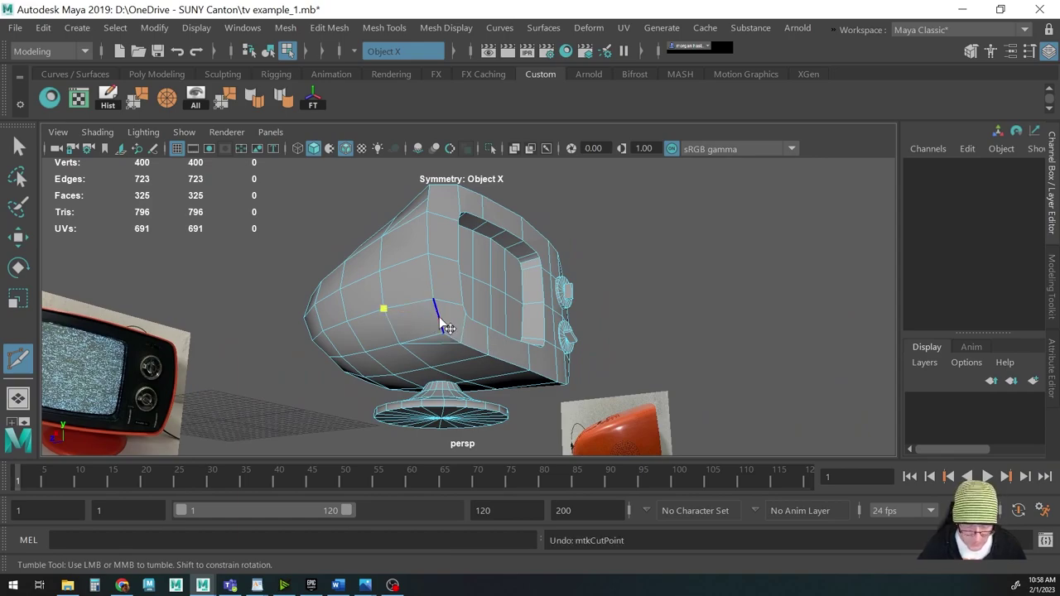
{"action": "left_click", "coordinate": [440, 316]}
{"action": "key", "text": "Return"}
In vertex mode, scale the outer upper front corner vertices on both sides inward to about 0.954 along X and fine-tune their height
{"action": "left_click_drag", "start_coordinate": [439, 324], "coordinate": [499, 346], "text": "alt"}
{"action": "key", "text": "w"}
{"action": "key", "text": "F9"}
{"action": "left_click", "coordinate": [443, 278]}
{"action": "left_click_drag", "start_coordinate": [445, 277], "coordinate": [397, 320], "text": "alt"}
{"action": "key", "text": "q"}
{"action": "left_click", "coordinate": [561, 270], "text": "shift"}
{"action": "left_click_drag", "start_coordinate": [557, 272], "coordinate": [548, 317], "text": "alt"}
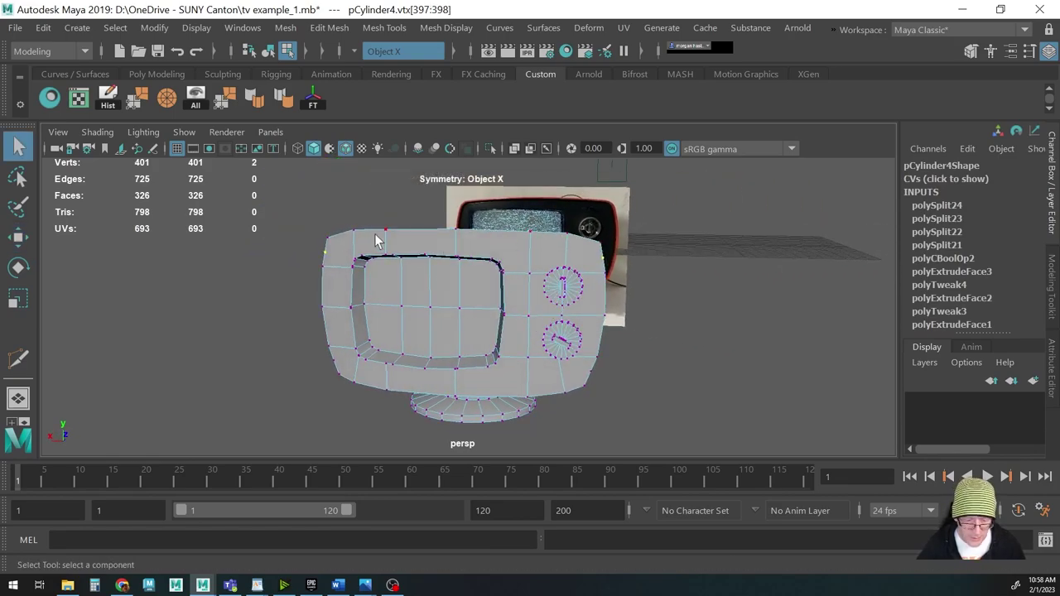
{"action": "left_click", "coordinate": [327, 240]}
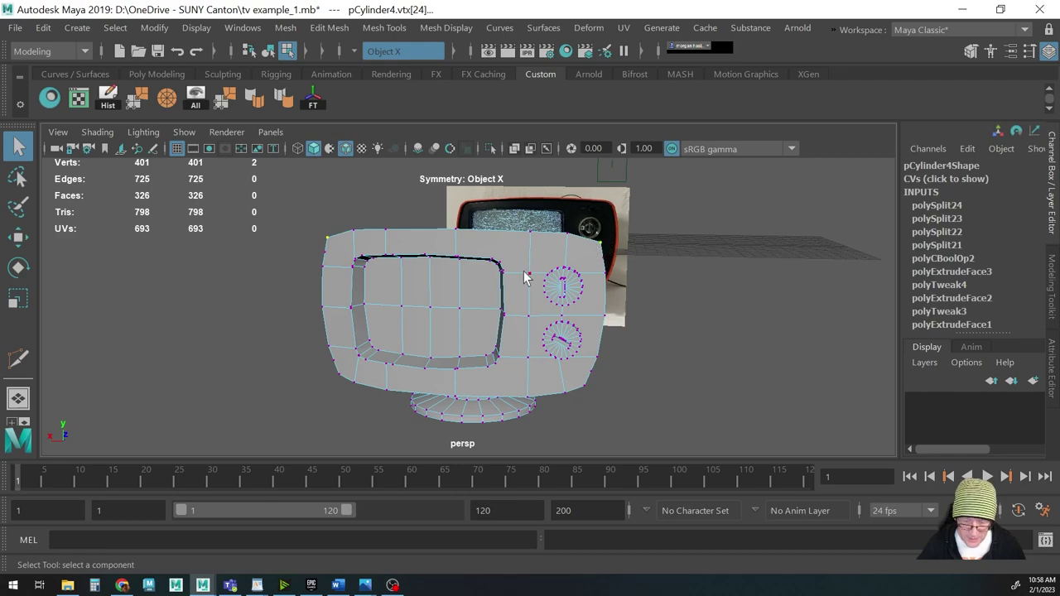
{"action": "key", "text": "r"}
{"action": "left_click_drag", "start_coordinate": [392, 247], "coordinate": [396, 247]}
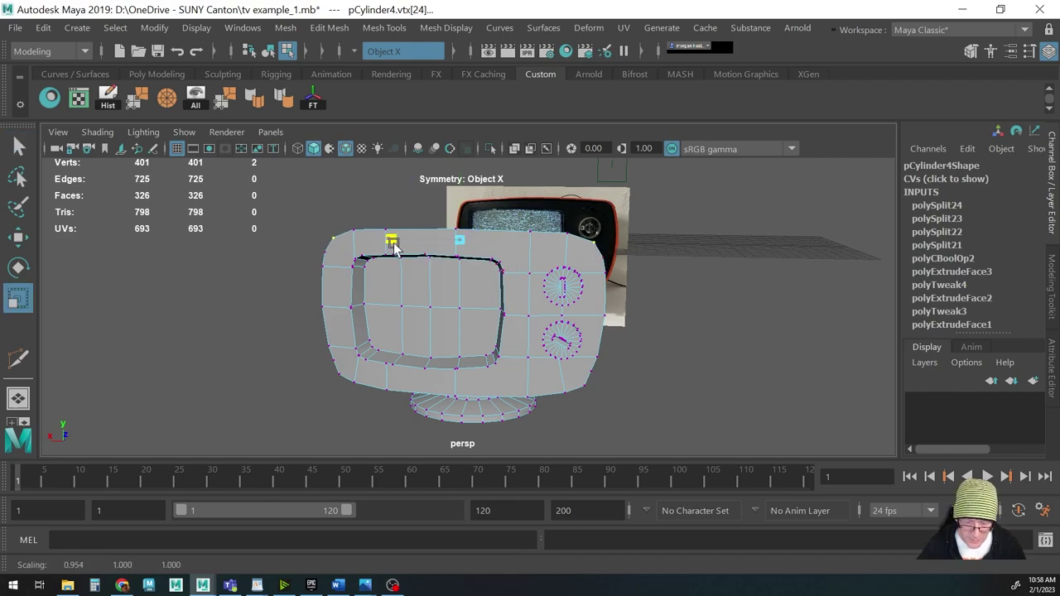
{"action": "key", "text": "w"}
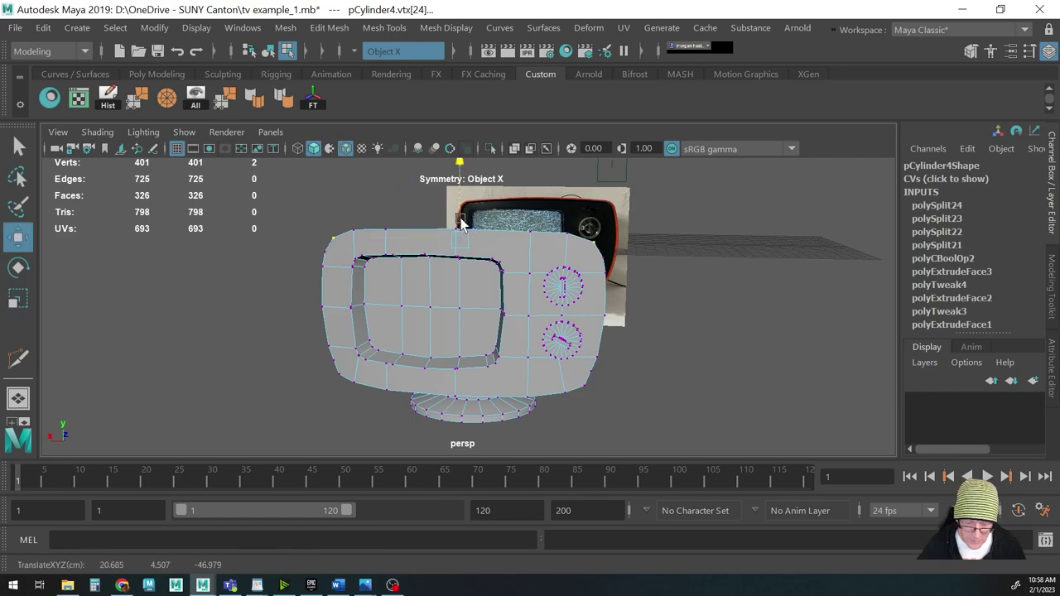
{"action": "left_click_drag", "start_coordinate": [461, 218], "coordinate": [460, 218]}
Select the lower front corner vertices on both sides of the TV and scale them slightly inward along X
{"action": "middle_click_drag", "start_coordinate": [517, 309], "coordinate": [559, 258], "text": "alt"}
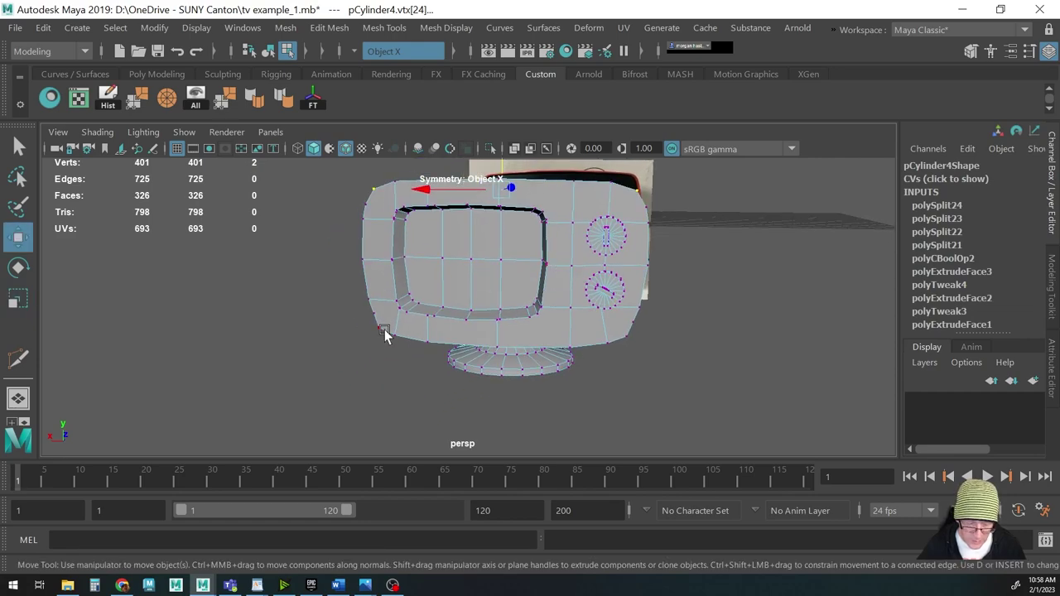
{"action": "left_click", "coordinate": [381, 329]}
{"action": "key", "text": "q"}
{"action": "left_click", "coordinate": [626, 337], "text": "shift"}
{"action": "key", "text": "r"}
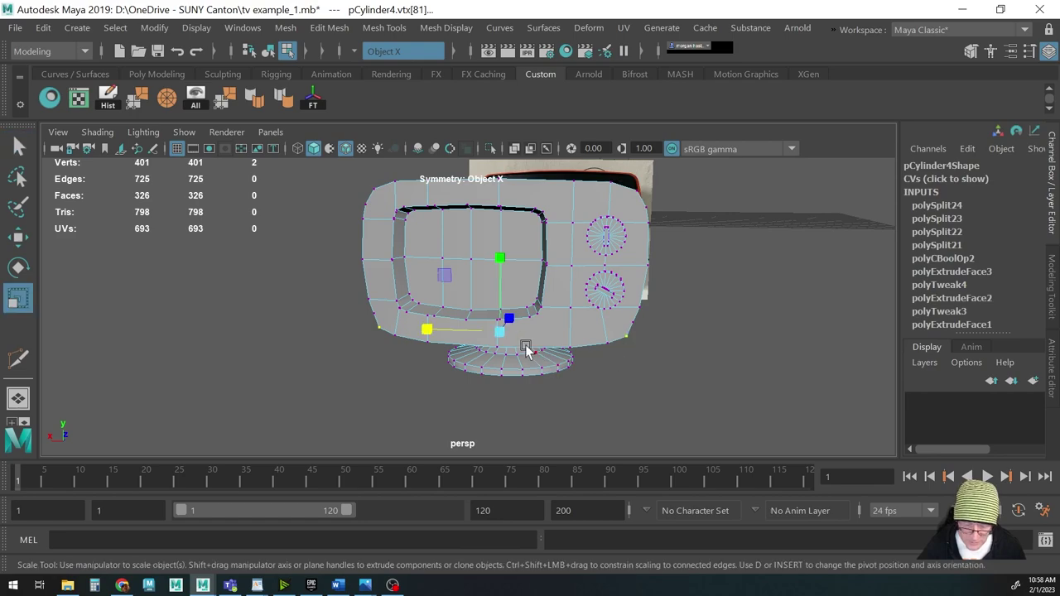
{"action": "left_click_drag", "start_coordinate": [430, 331], "coordinate": [436, 336]}
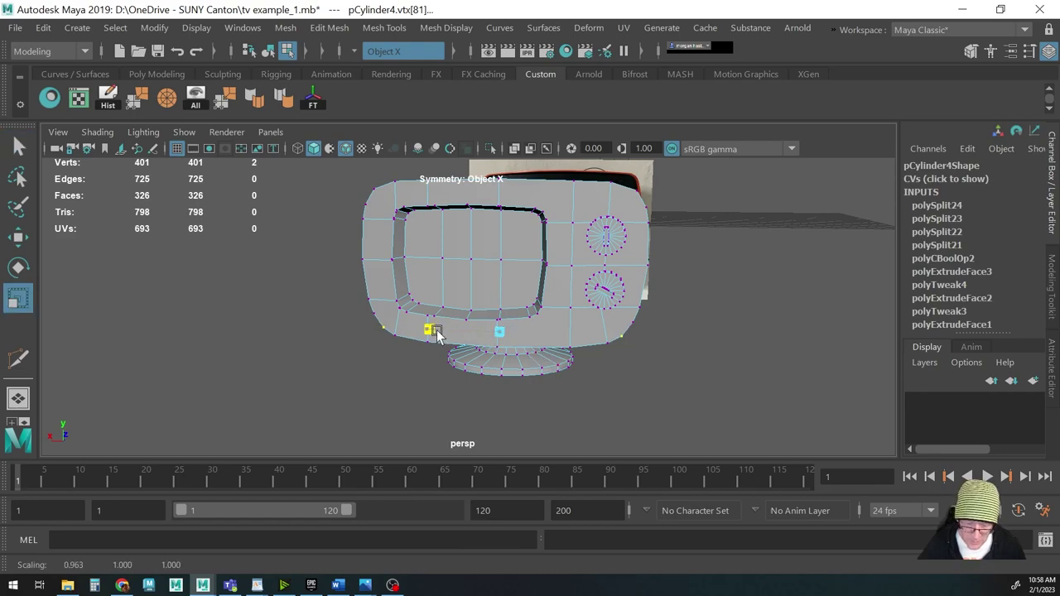
{"action": "left_click_drag", "start_coordinate": [435, 332], "coordinate": [437, 326]}
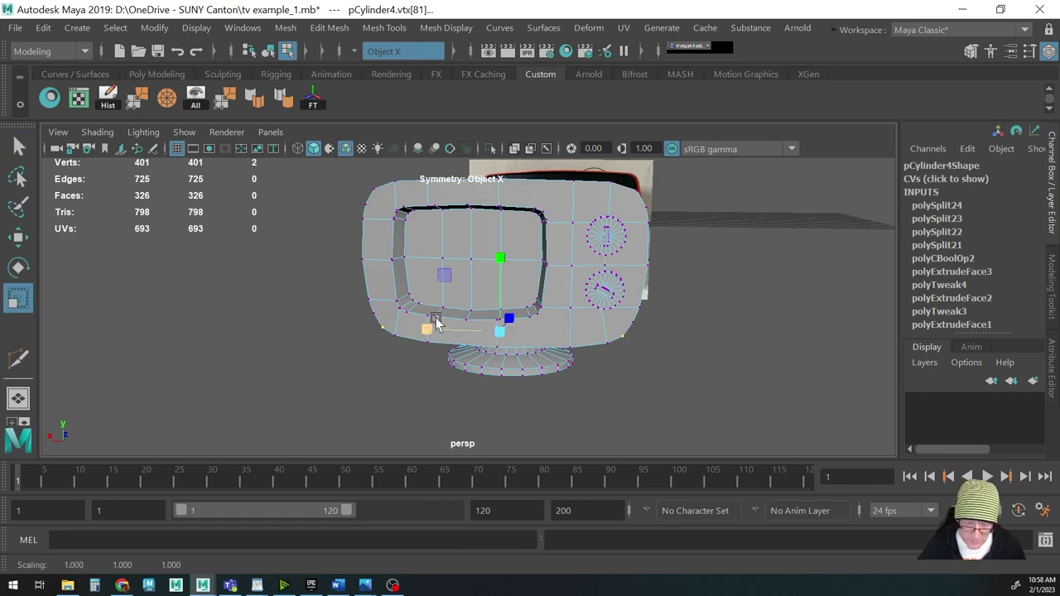
Move the newly cut vertices just above both lower front corners down slightly to round the outline
{"action": "left_click", "coordinate": [375, 316]}
{"action": "key", "text": "q"}
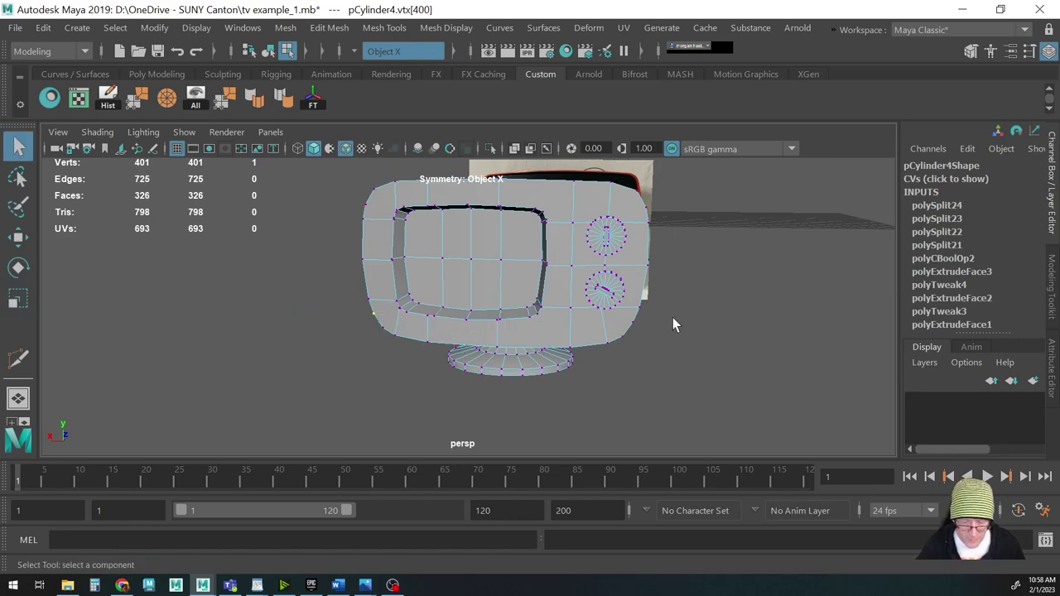
{"action": "left_click", "coordinate": [632, 323], "text": "shift"}
{"action": "key", "text": "w"}
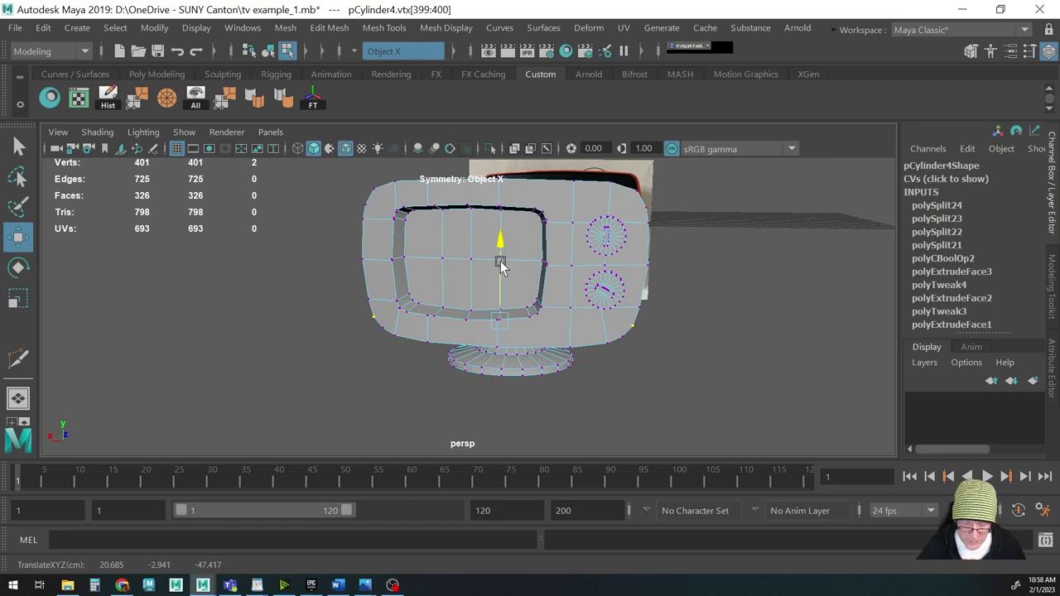
{"action": "key", "text": "r"}
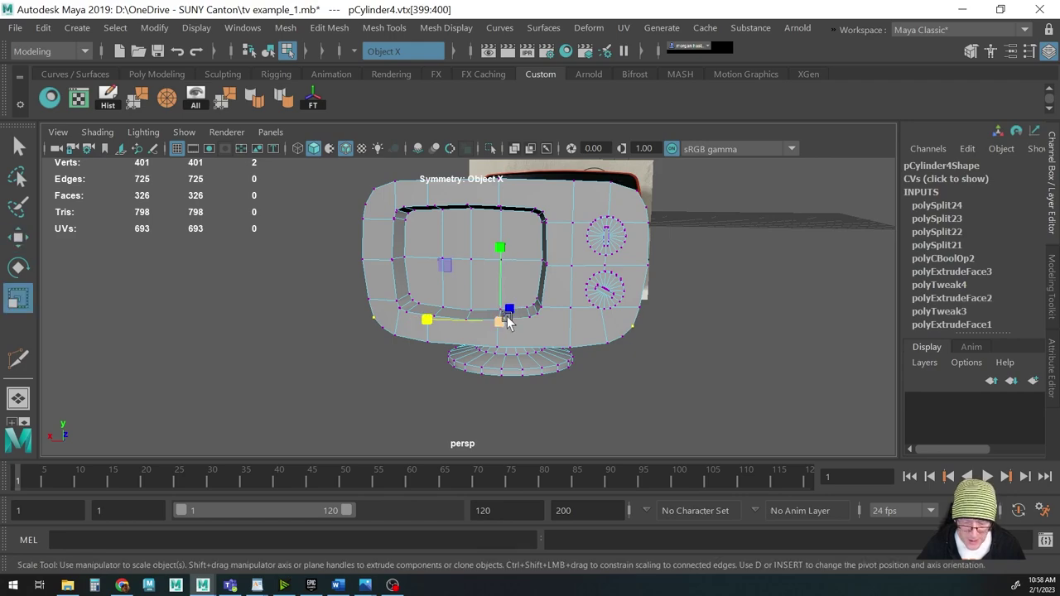
{"action": "key", "text": "q"}
Select the vertices around both upper front corners and scale them inward to about 0.985 along X
{"action": "mouse_move", "coordinate": [369, 280]}
{"action": "left_mouse_down", "text": "alt"}
{"action": "mouse_move", "coordinate": [369, 268]}
{"action": "mouse_move", "coordinate": [360, 279]}
{"action": "mouse_move", "coordinate": [378, 268]}
{"action": "mouse_move", "coordinate": [367, 272]}
{"action": "left_mouse_up", "text": "alt"}
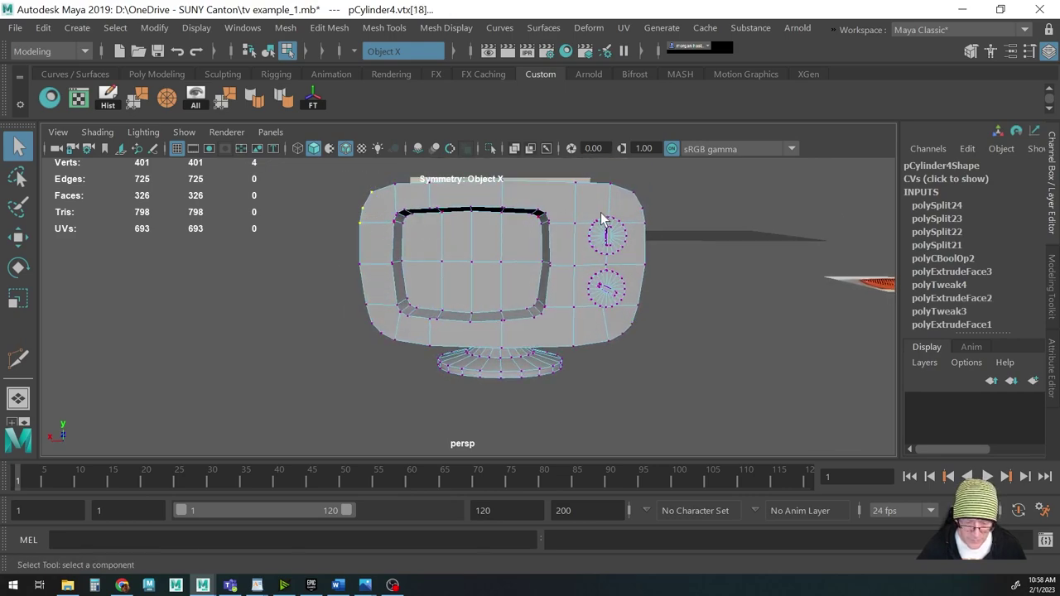
{"action": "key", "text": "r"}
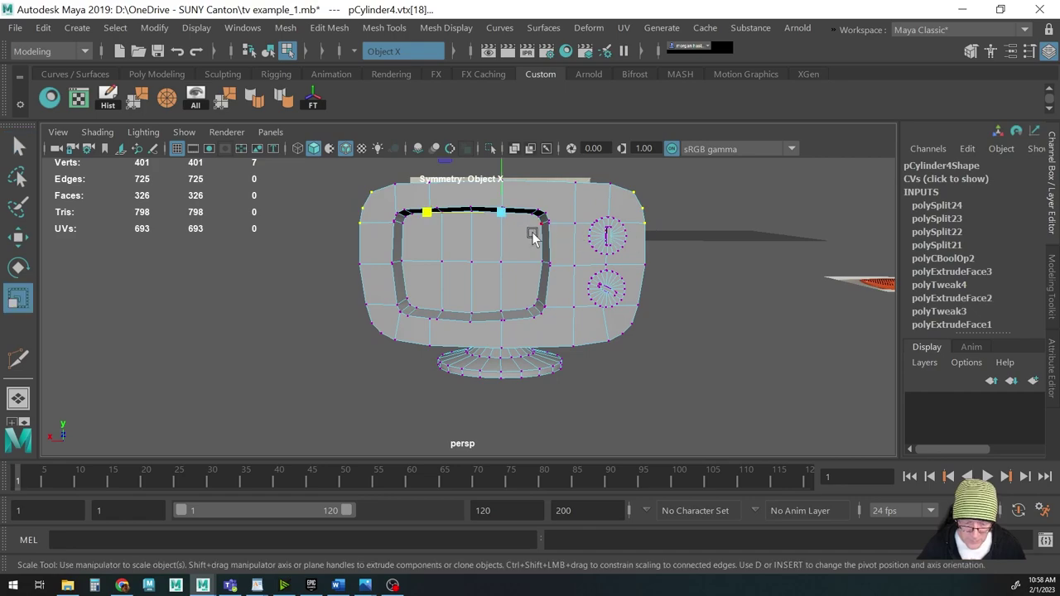
{"action": "left_click_drag", "start_coordinate": [425, 215], "coordinate": [429, 217]}
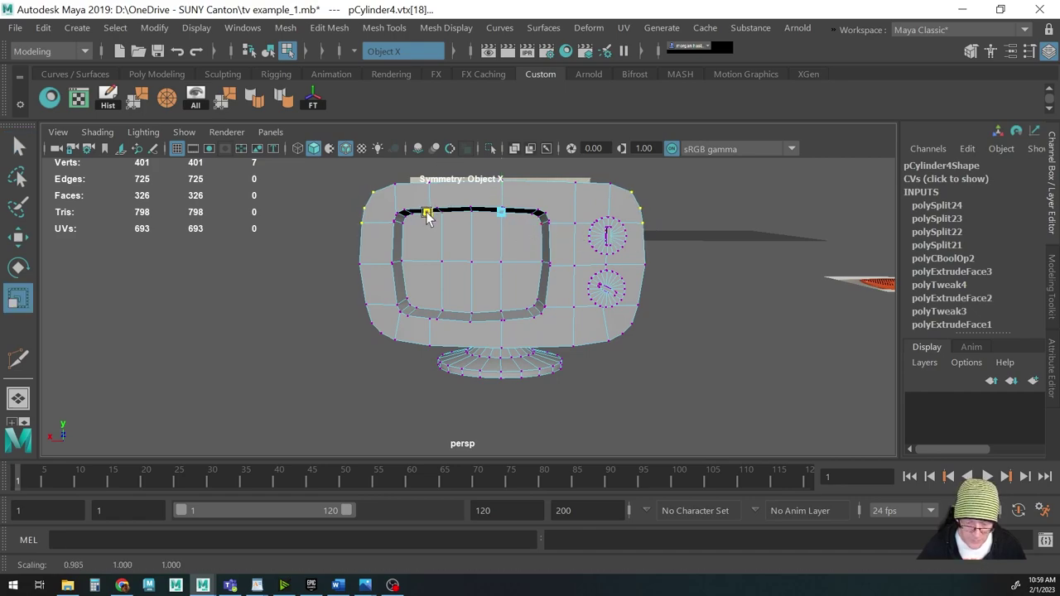
Scale the middle side vertices of the TV front slightly inward along X, then return to object selection
{"action": "left_click", "coordinate": [362, 266]}
{"action": "key", "text": "q"}
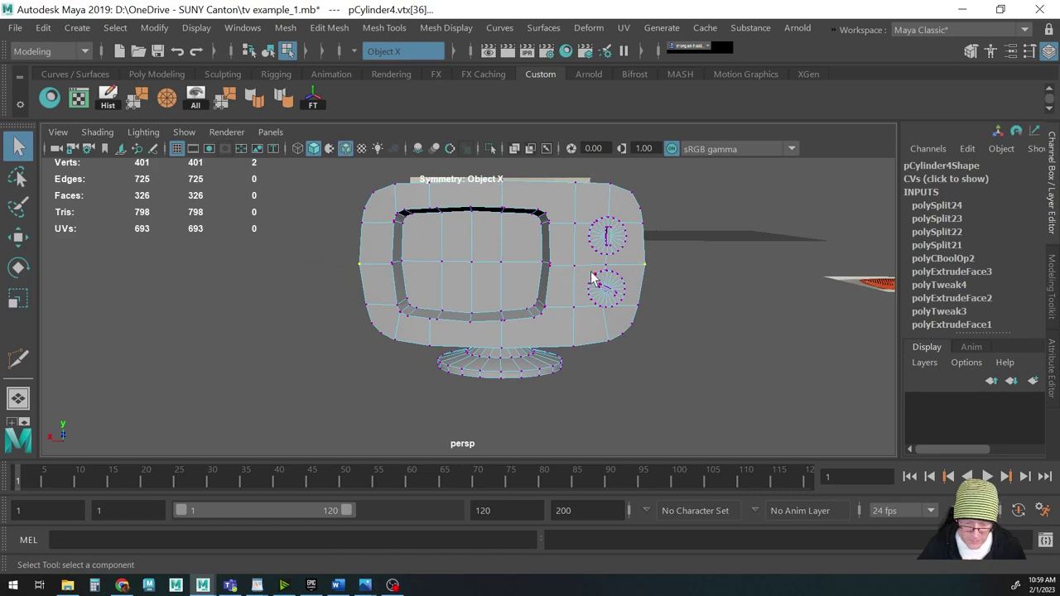
{"action": "key", "text": "r"}
{"action": "left_click_drag", "start_coordinate": [434, 265], "coordinate": [436, 266]}
{"action": "middle_click_drag", "start_coordinate": [531, 297], "coordinate": [535, 301], "text": "alt"}
{"action": "key", "text": "F8"}
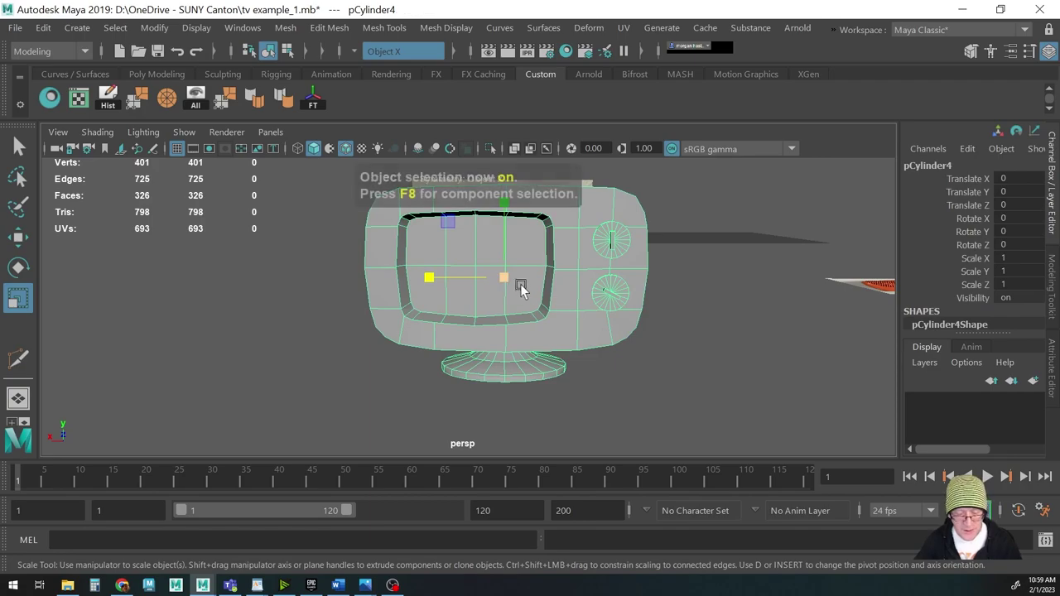
Examine the underside of the TV and the joint between the body and its round base
{"action": "left_click_drag", "start_coordinate": [519, 328], "coordinate": [485, 340], "text": "alt"}
{"action": "right_click_drag", "start_coordinate": [485, 341], "coordinate": [670, 335], "text": "alt"}
{"action": "middle_click_drag", "start_coordinate": [670, 336], "coordinate": [619, 263], "text": "alt"}
{"action": "left_click_drag", "start_coordinate": [620, 263], "coordinate": [572, 285], "text": "alt"}
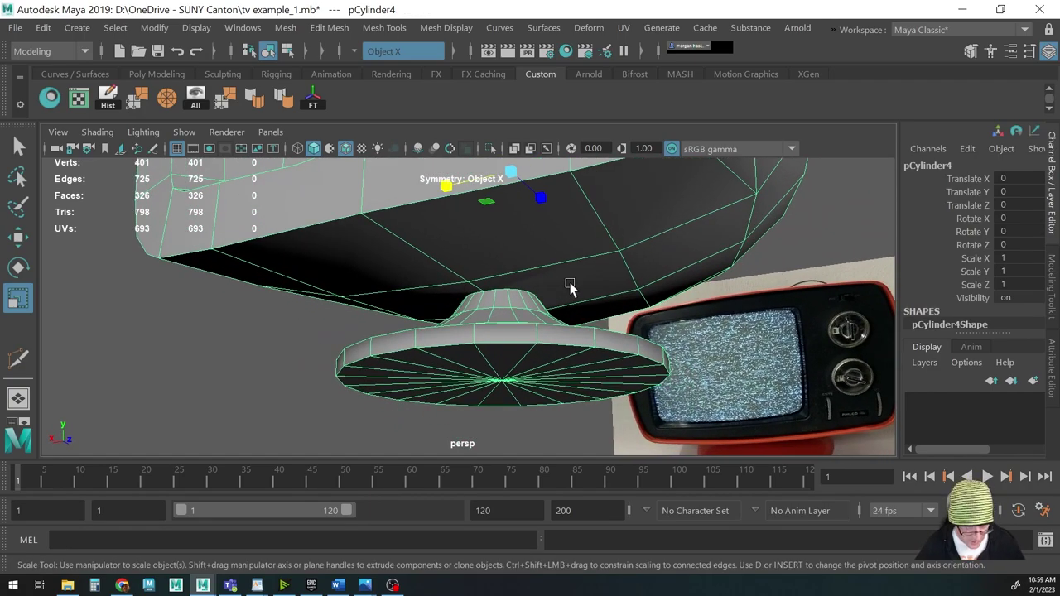
{"action": "key", "text": "F8"}
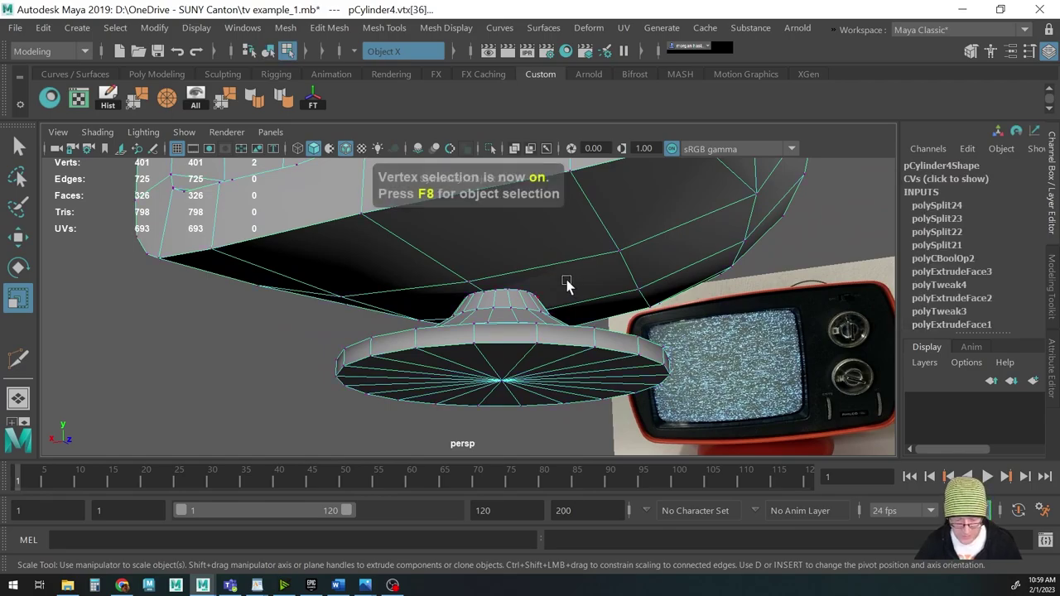
{"action": "left_click_drag", "start_coordinate": [553, 298], "coordinate": [478, 307], "text": "alt"}
{"action": "right_click_drag", "start_coordinate": [478, 307], "coordinate": [688, 311], "text": "alt"}
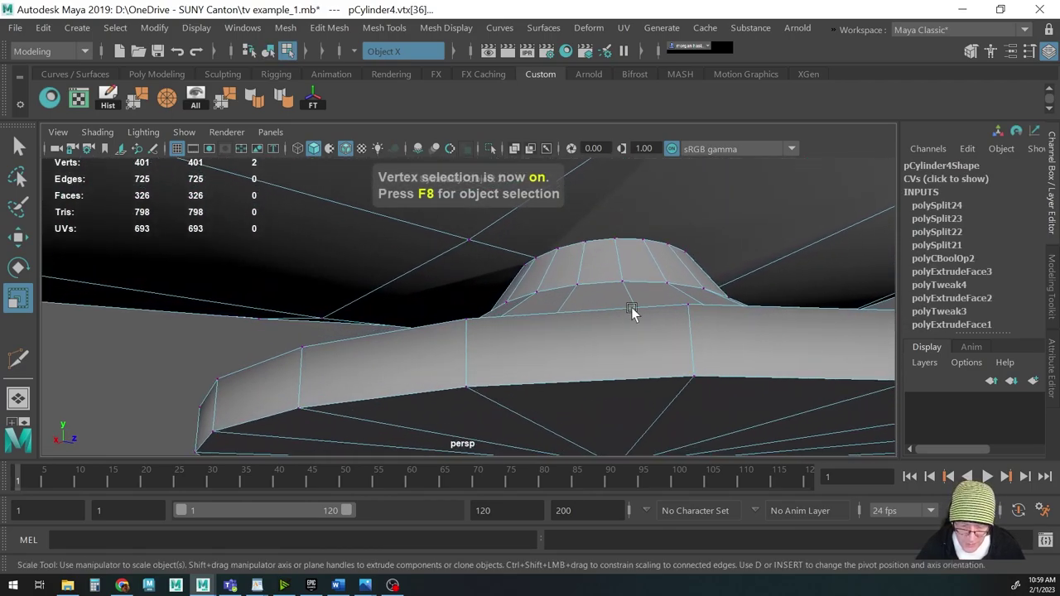
{"action": "left_click_drag", "start_coordinate": [632, 307], "coordinate": [631, 323], "text": "alt"}
{"action": "right_click_drag", "start_coordinate": [631, 323], "coordinate": [547, 299], "text": "alt"}
{"action": "left_click_drag", "start_coordinate": [547, 299], "coordinate": [657, 286], "text": "alt"}
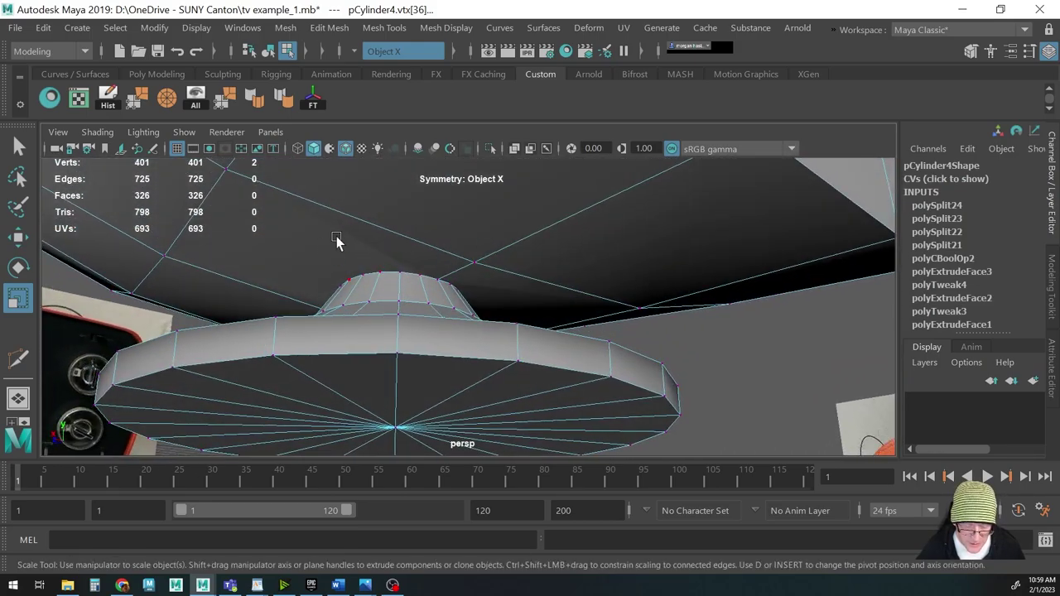
{"action": "right_click_drag", "start_coordinate": [514, 288], "coordinate": [289, 175], "text": "alt"}
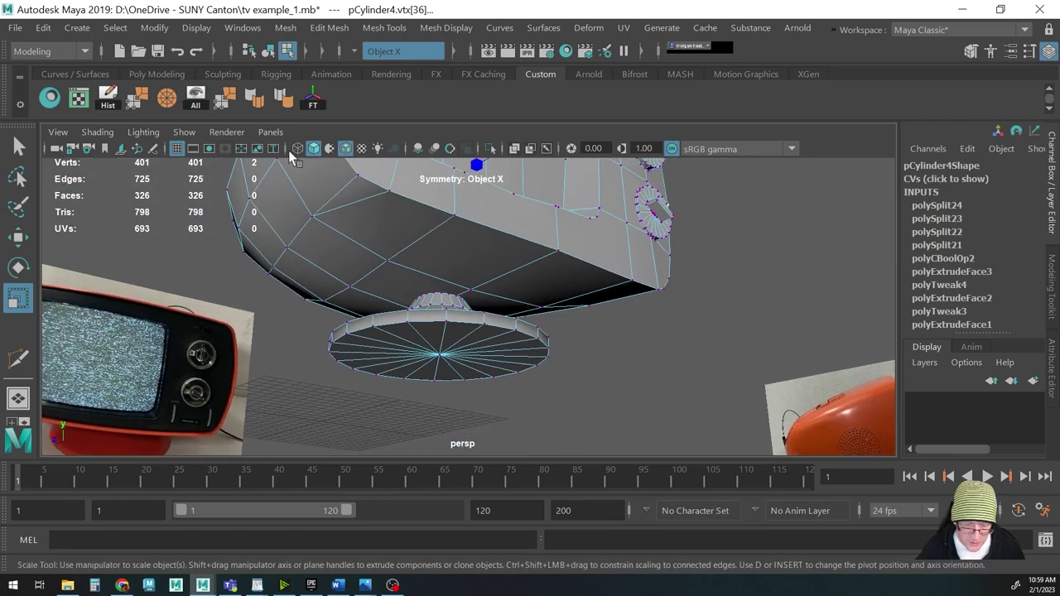
Turn symmetry off and examine the stray vertices around the corners of the screen opening
{"action": "left_click", "coordinate": [359, 52]}
{"action": "left_click", "coordinate": [379, 58]}
{"action": "left_click_drag", "start_coordinate": [568, 279], "coordinate": [436, 338], "text": "alt"}
{"action": "right_click_drag", "start_coordinate": [437, 338], "coordinate": [731, 320], "text": "alt"}
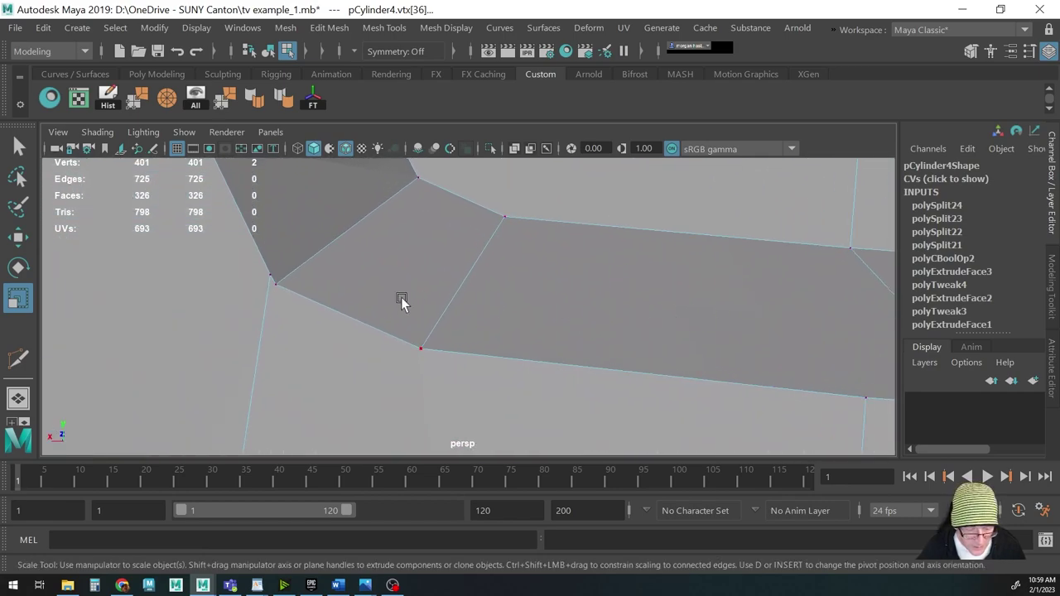
{"action": "right_click_drag", "start_coordinate": [563, 316], "coordinate": [210, 303], "text": "alt"}
{"action": "middle_click_drag", "start_coordinate": [497, 307], "coordinate": [337, 308], "text": "alt"}
{"action": "right_click_drag", "start_coordinate": [563, 298], "coordinate": [528, 260], "text": "alt"}
{"action": "left_click_drag", "start_coordinate": [528, 260], "coordinate": [416, 300], "text": "alt"}
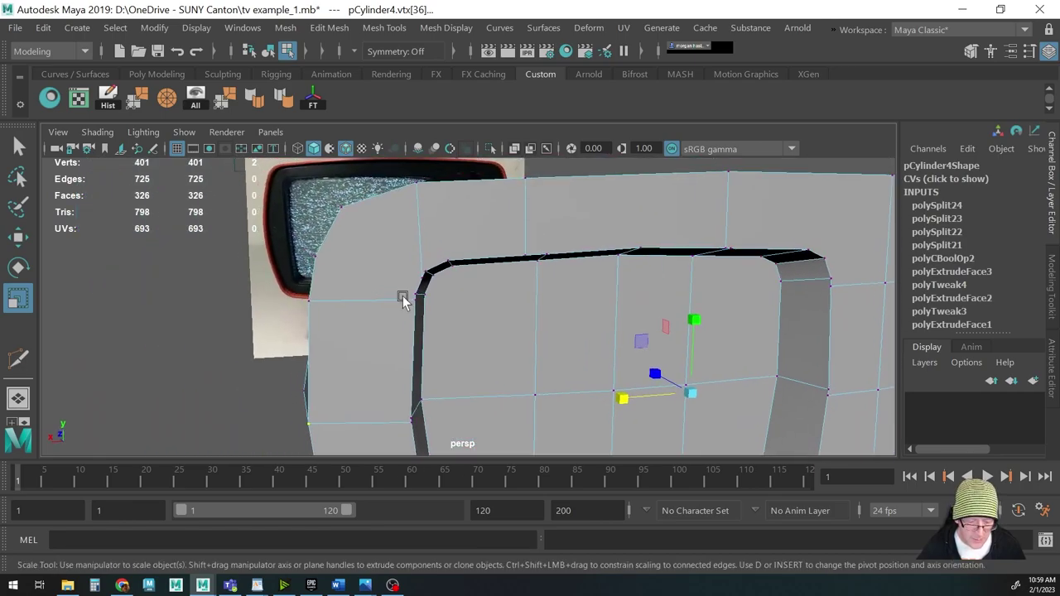
{"action": "right_click_drag", "start_coordinate": [416, 301], "coordinate": [695, 291], "text": "alt"}
{"action": "middle_click_drag", "start_coordinate": [423, 286], "coordinate": [495, 291], "text": "alt"}
{"action": "left_click_drag", "start_coordinate": [496, 290], "coordinate": [362, 290], "text": "alt"}
Snap the two stray vertices at the screen opening's upper corner away from the dials onto the adjacent frame vertices
{"action": "left_click", "coordinate": [362, 287]}
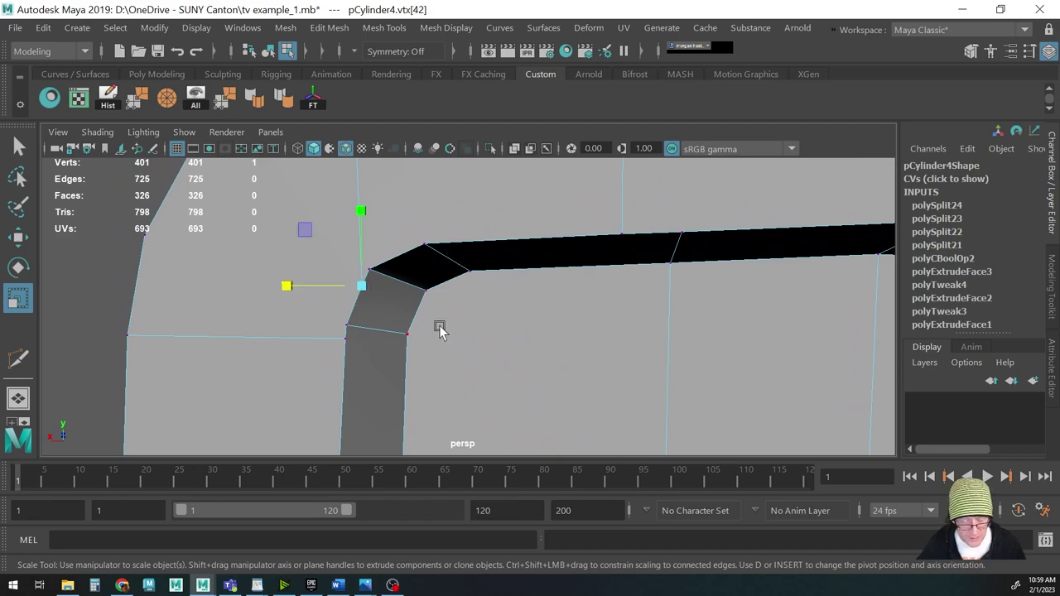
{"action": "key", "text": "w"}
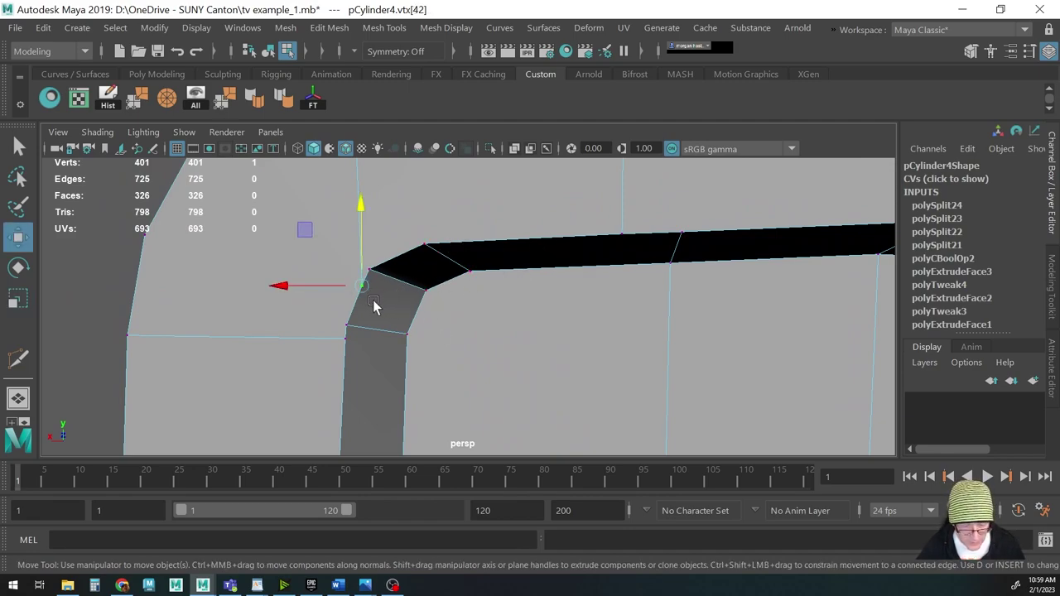
{"action": "left_click_drag", "start_coordinate": [364, 290], "coordinate": [371, 271]}
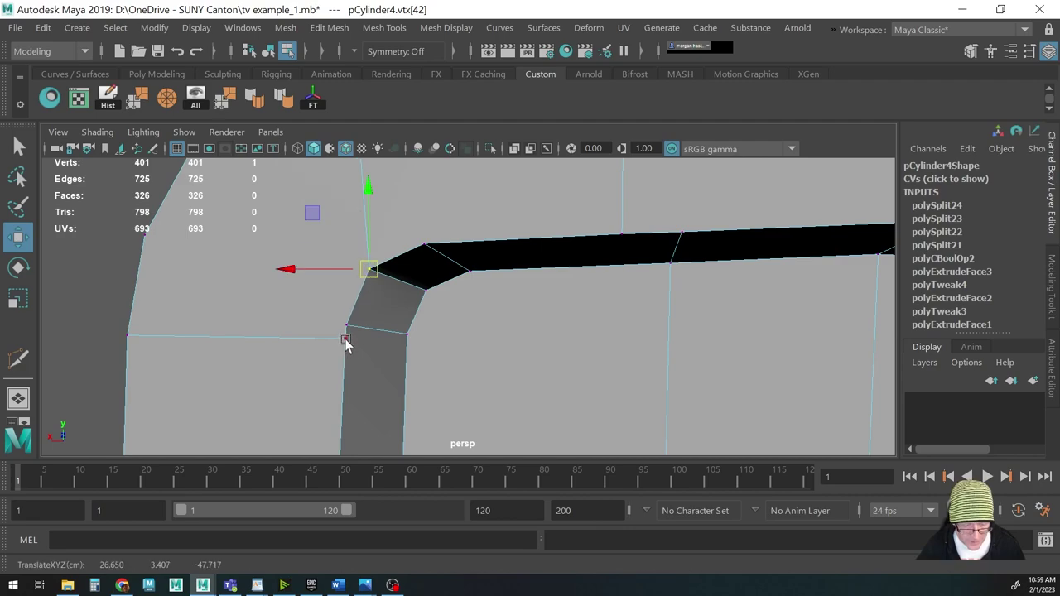
{"action": "left_click", "coordinate": [346, 340]}
{"action": "left_click_drag", "start_coordinate": [346, 340], "coordinate": [343, 327]}
Snap the stray vertices along the top edge of the screen opening onto the nearest frame vertices
{"action": "right_click_drag", "start_coordinate": [527, 331], "coordinate": [381, 318], "text": "alt"}
{"action": "middle_click_drag", "start_coordinate": [555, 308], "coordinate": [410, 315], "text": "alt"}
{"action": "left_click", "coordinate": [405, 288]}
{"action": "left_click_drag", "start_coordinate": [404, 288], "coordinate": [437, 283]}
{"action": "left_click_drag", "start_coordinate": [704, 297], "coordinate": [597, 254], "text": "alt"}
{"action": "left_click", "coordinate": [599, 258]}
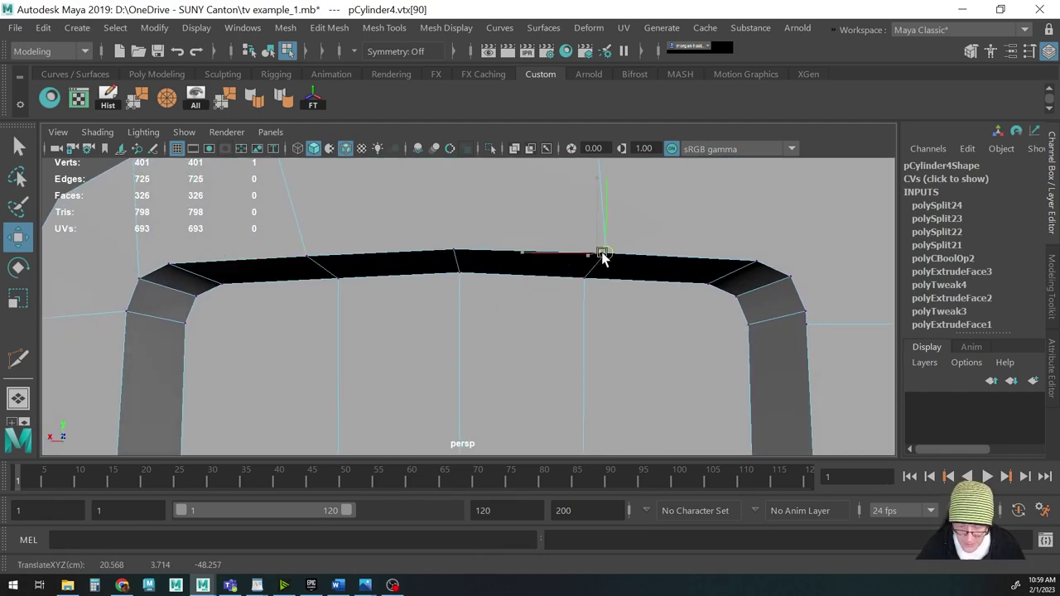
Snap the stray vertices on the dial side of the screen opening, near its upper corner and at mid-height, onto the frame vertices
{"action": "middle_click_drag", "start_coordinate": [684, 324], "coordinate": [604, 265], "text": "alt"}
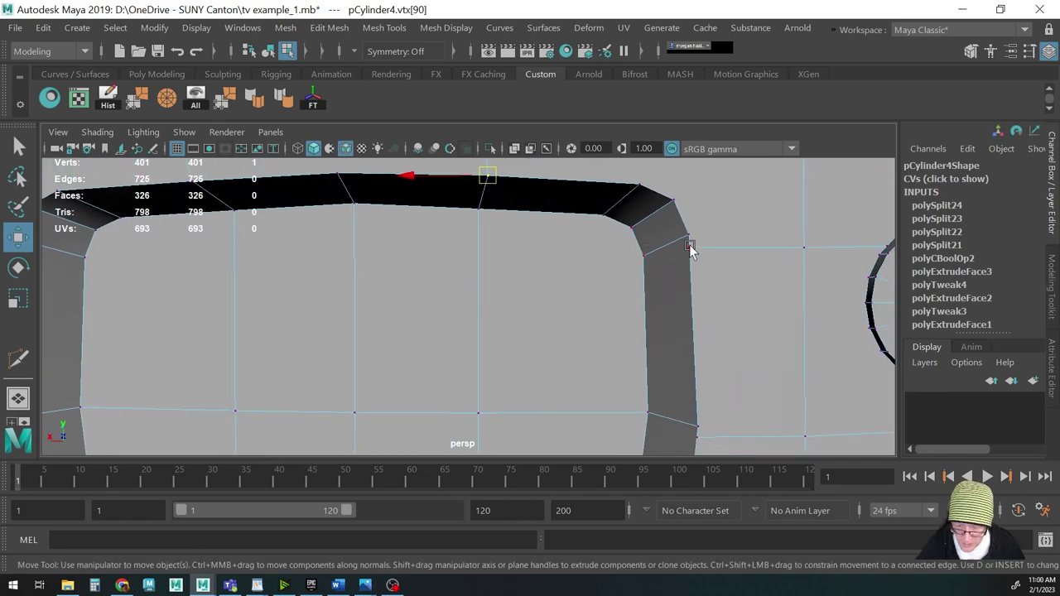
{"action": "left_click", "coordinate": [689, 248]}
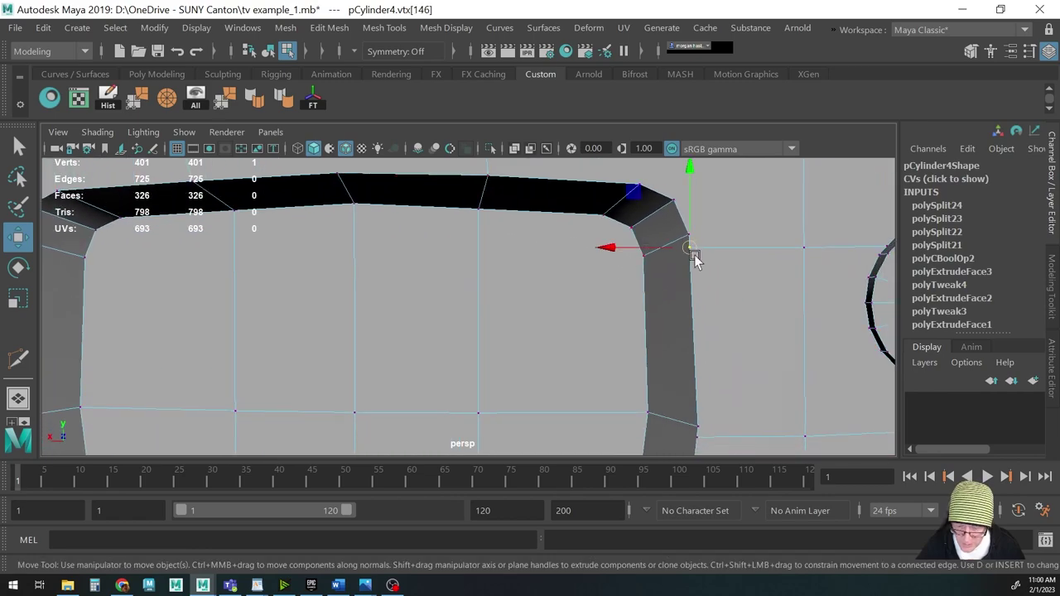
{"action": "scroll", "coordinate": [695, 260], "scroll_direction": "up", "scroll_amount": 5}
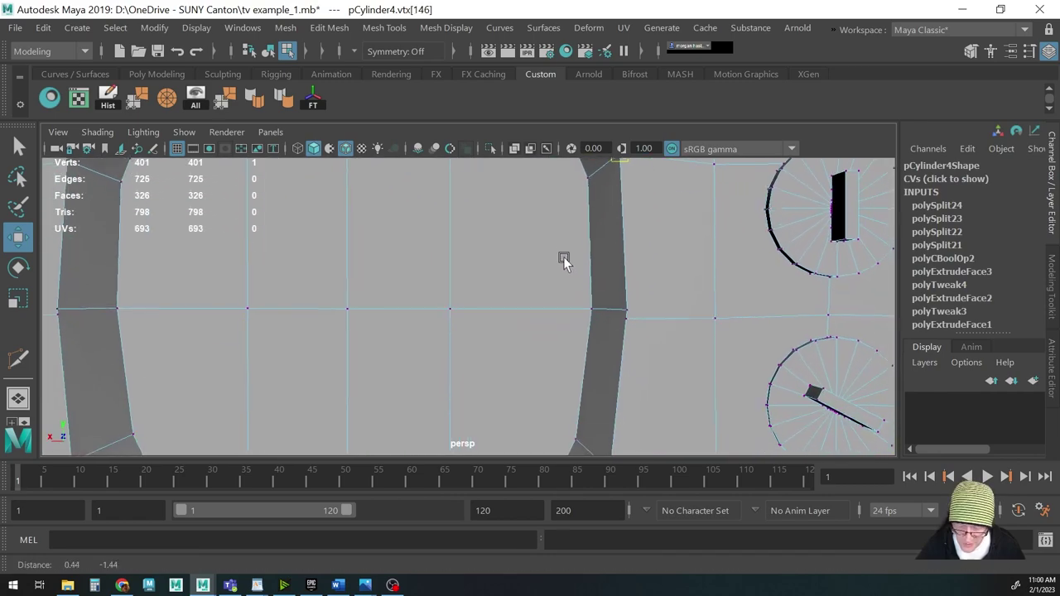
{"action": "scroll", "coordinate": [640, 313], "scroll_direction": "up", "scroll_amount": 1}
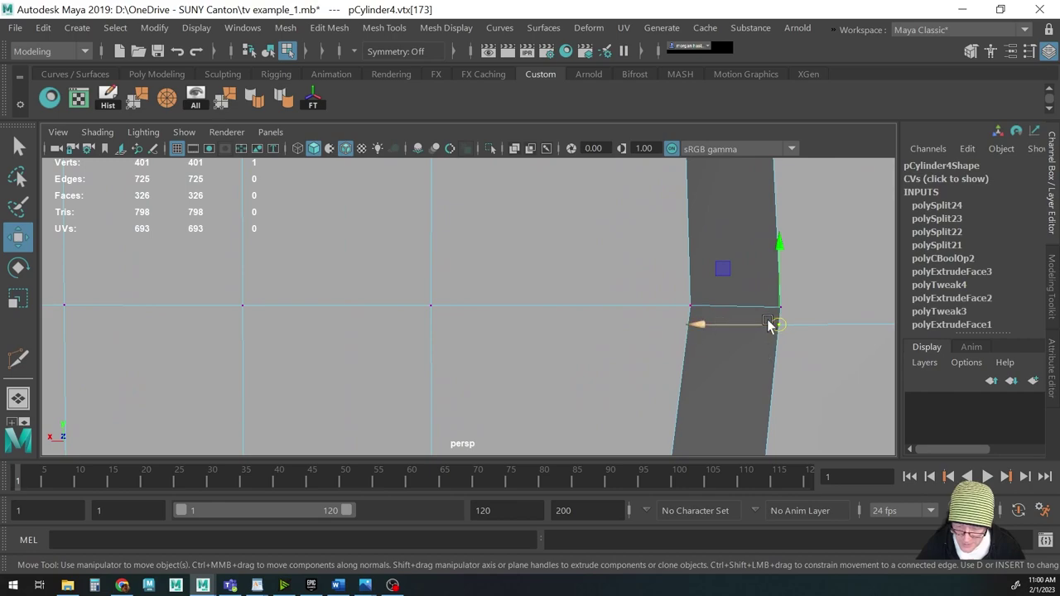
{"action": "left_click_drag", "start_coordinate": [779, 325], "coordinate": [780, 307]}
{"action": "right_click_drag", "start_coordinate": [706, 361], "coordinate": [428, 357], "text": "alt"}
{"action": "middle_click_drag", "start_coordinate": [428, 357], "coordinate": [502, 255], "text": "alt"}
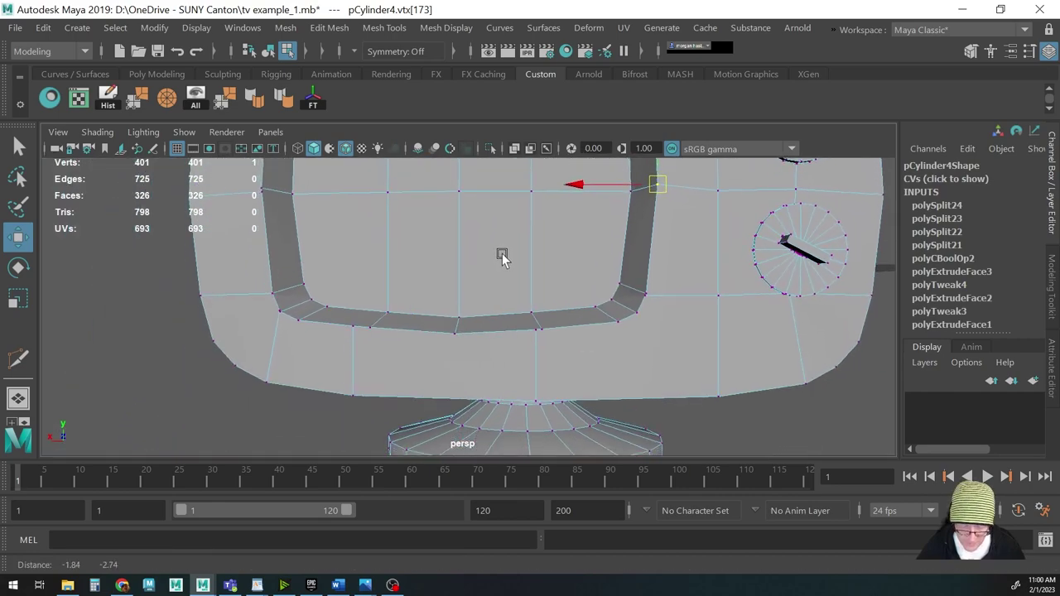
Snap the two stray vertices along the bottom edge of the screen opening onto the neighbouring frame vertices
{"action": "scroll", "coordinate": [519, 340], "scroll_direction": "up", "scroll_amount": 6}
{"action": "left_click", "coordinate": [613, 358]}
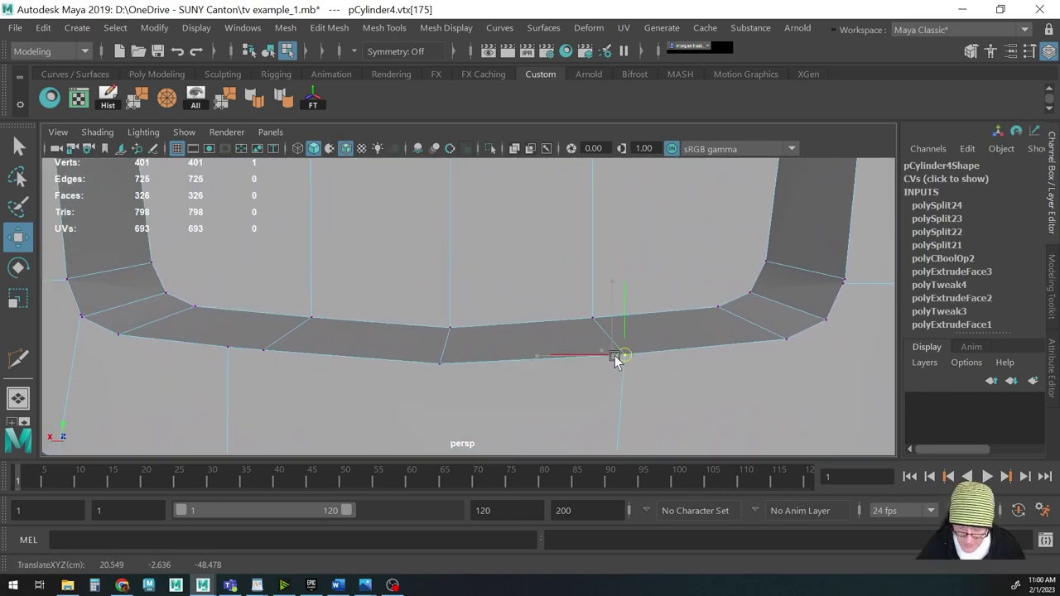
{"action": "left_click_drag", "start_coordinate": [434, 367], "coordinate": [599, 333], "text": "alt"}
{"action": "left_click", "coordinate": [466, 298]}
{"action": "left_click_drag", "start_coordinate": [464, 302], "coordinate": [499, 301]}
Snap the stray vertices at the screen opening's lower corner and side away from the dials onto the frame vertices
{"action": "middle_click_drag", "start_coordinate": [329, 309], "coordinate": [346, 300], "text": "alt"}
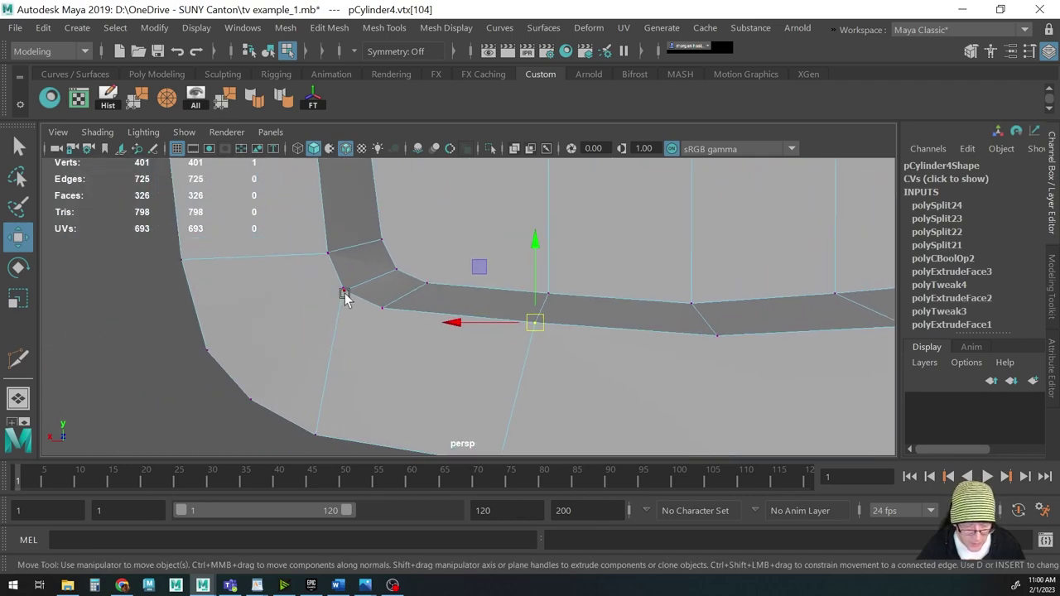
{"action": "left_click", "coordinate": [342, 288]}
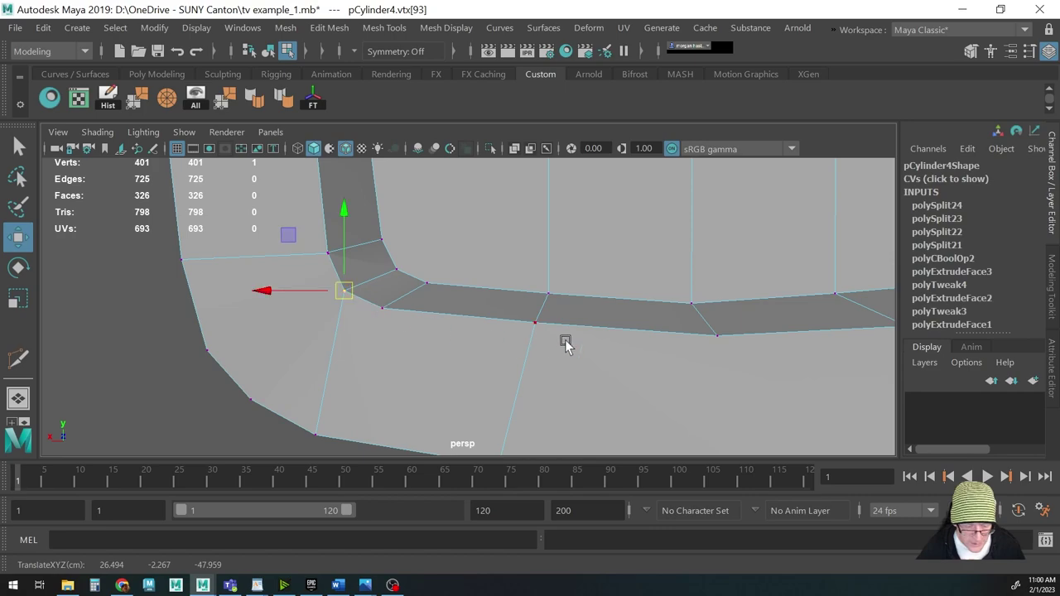
{"action": "left_click_drag", "start_coordinate": [554, 343], "coordinate": [487, 330], "text": "alt"}
{"action": "right_click_drag", "start_coordinate": [487, 330], "coordinate": [741, 327], "text": "alt"}
{"action": "left_click_drag", "start_coordinate": [438, 289], "coordinate": [639, 300], "text": "alt"}
{"action": "left_click", "coordinate": [598, 255]}
{"action": "left_click_drag", "start_coordinate": [596, 253], "coordinate": [532, 303], "text": "alt"}
Snap the stray vertex at the top of the lower dial's outer rim onto the neighbouring rim vertex
{"action": "middle_click_drag", "start_coordinate": [581, 309], "coordinate": [461, 223], "text": "alt"}
{"action": "right_click_drag", "start_coordinate": [629, 258], "coordinate": [409, 258], "text": "alt"}
{"action": "middle_click_drag", "start_coordinate": [583, 261], "coordinate": [525, 278], "text": "alt"}
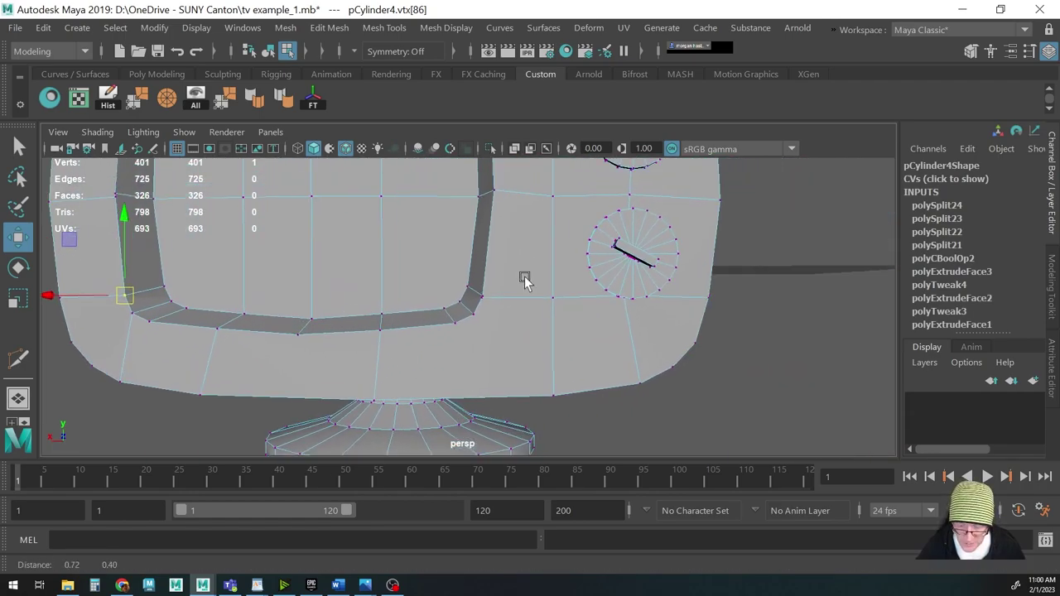
{"action": "middle_click_drag", "start_coordinate": [629, 255], "coordinate": [547, 296], "text": "alt"}
{"action": "left_click_drag", "start_coordinate": [547, 296], "coordinate": [519, 314], "text": "alt"}
{"action": "right_click_drag", "start_coordinate": [519, 315], "coordinate": [729, 332], "text": "alt"}
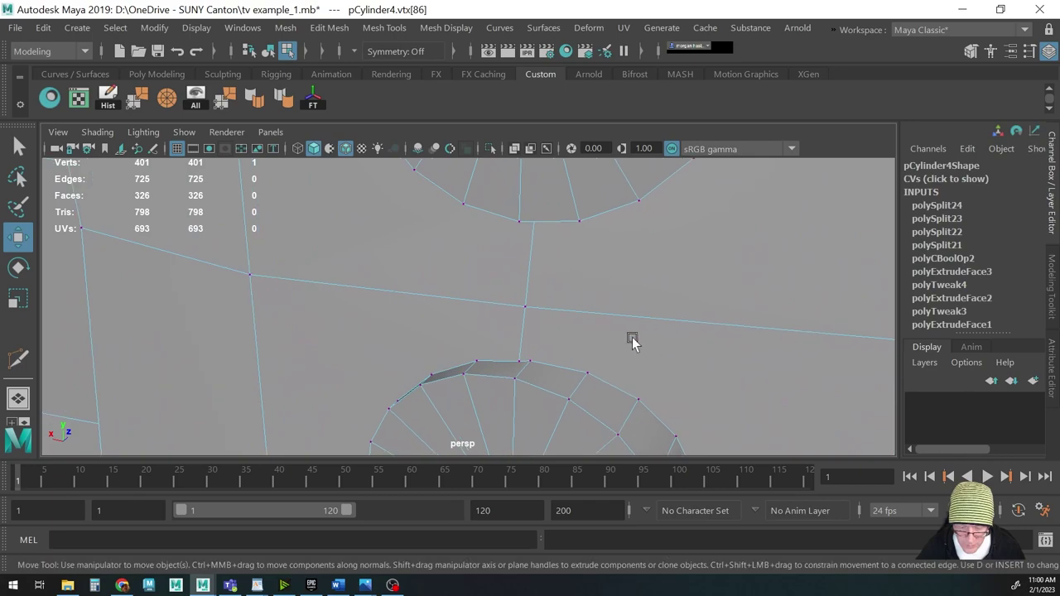
{"action": "middle_click_drag", "start_coordinate": [633, 340], "coordinate": [627, 312], "text": "alt"}
{"action": "left_click", "coordinate": [515, 338]}
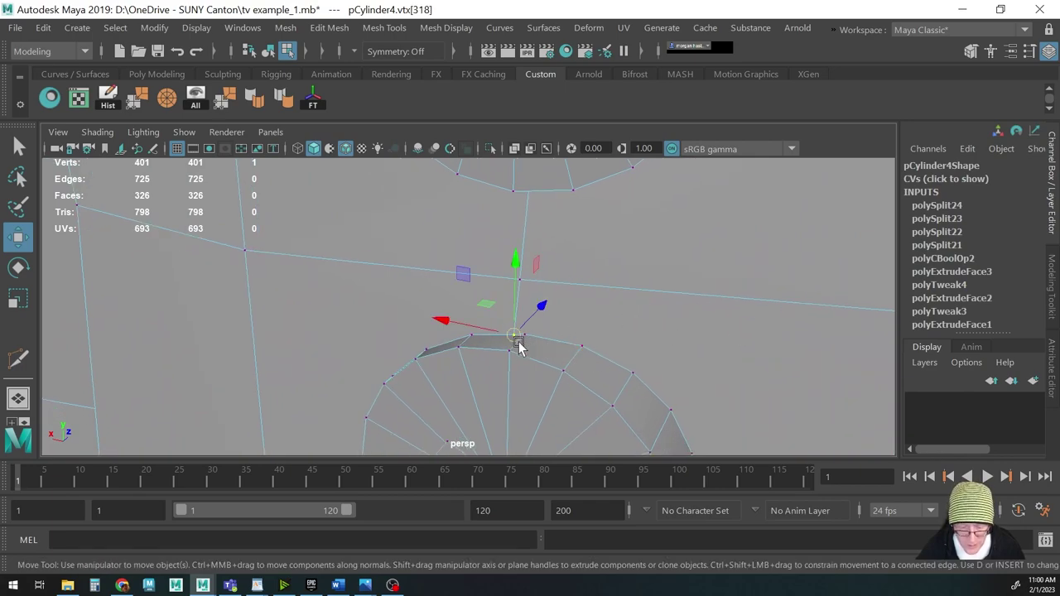
{"action": "left_click_drag", "start_coordinate": [518, 346], "coordinate": [523, 338]}
{"action": "left_click_drag", "start_coordinate": [622, 346], "coordinate": [523, 291], "text": "alt"}
Snap the stray vertices along the bottom of the lower dial's outer rim onto the nearest rim vertices
{"action": "middle_click_drag", "start_coordinate": [518, 278], "coordinate": [484, 306], "text": "alt"}
{"action": "right_click_drag", "start_coordinate": [484, 306], "coordinate": [695, 307], "text": "alt"}
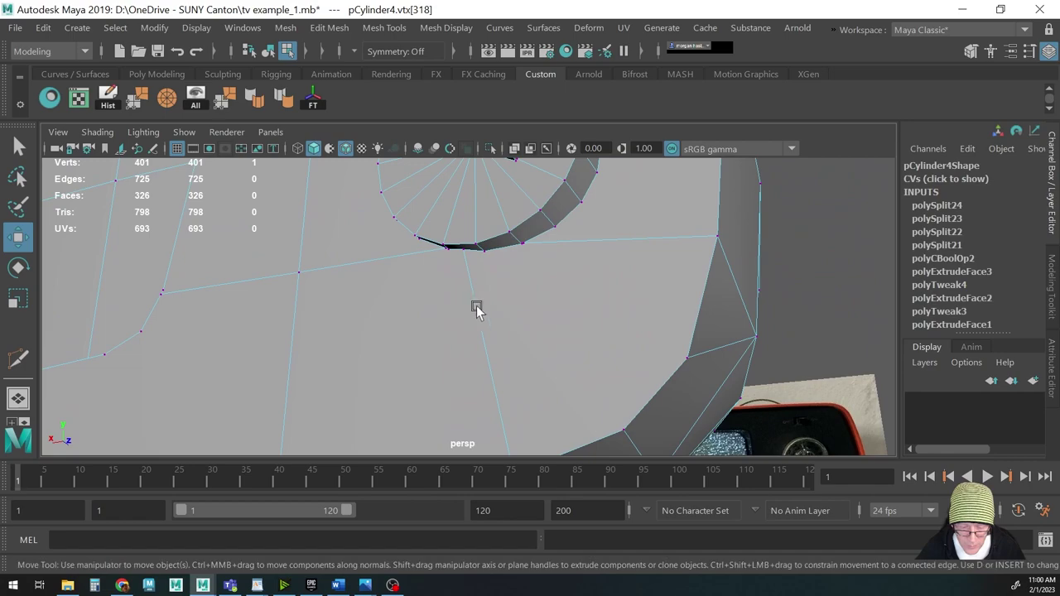
{"action": "scroll", "coordinate": [574, 250], "scroll_direction": "down", "scroll_amount": 5}
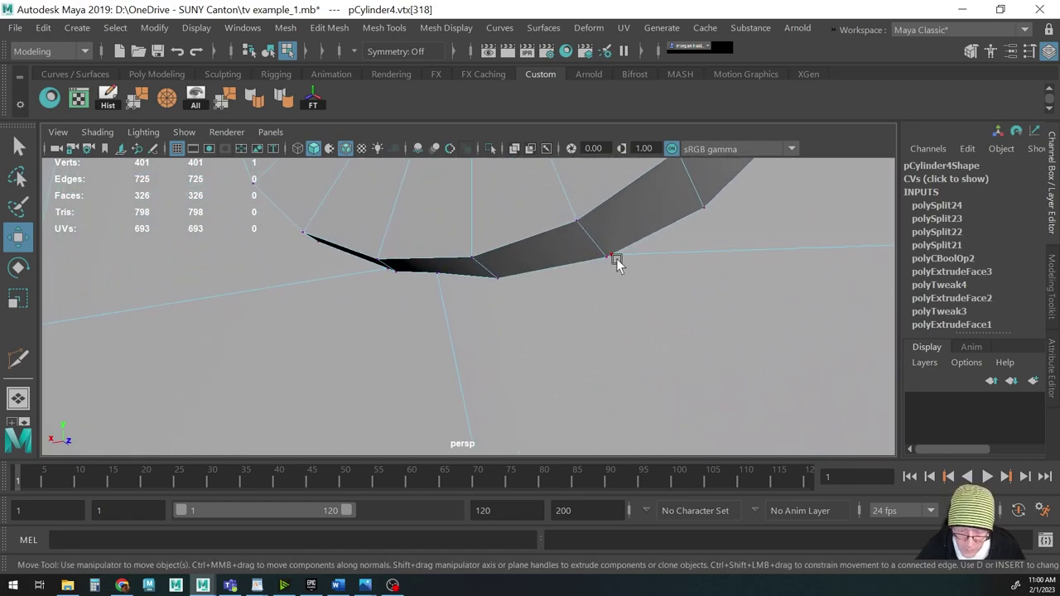
{"action": "left_click_drag", "start_coordinate": [616, 260], "coordinate": [607, 259]}
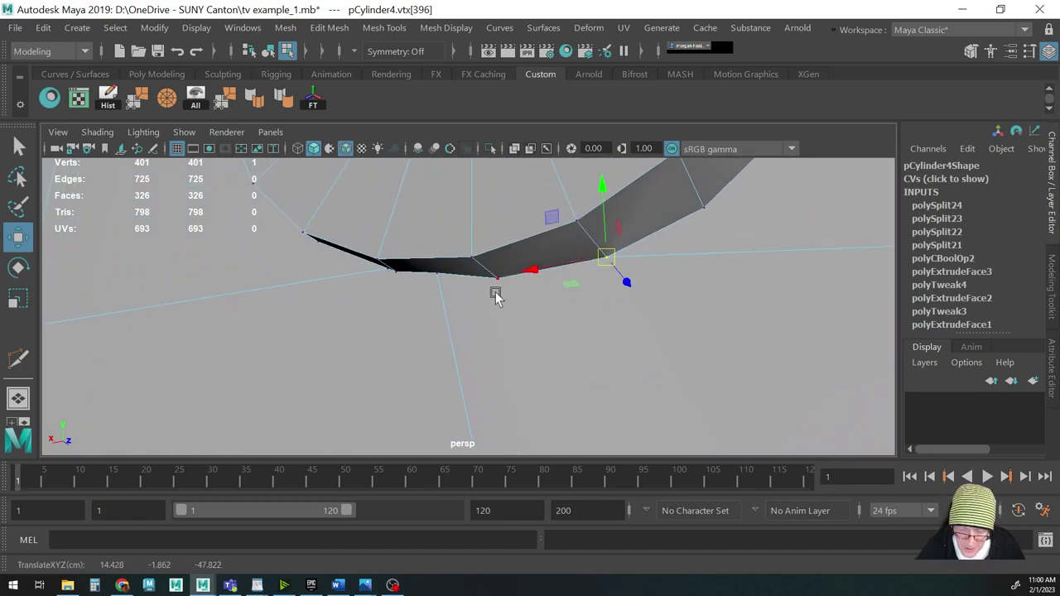
{"action": "left_click", "coordinate": [390, 274]}
{"action": "left_click_drag", "start_coordinate": [390, 274], "coordinate": [392, 274]}
{"action": "left_click_drag", "start_coordinate": [613, 309], "coordinate": [485, 291], "text": "alt"}
{"action": "key", "text": "q"}
{"action": "key", "text": "w"}
Snap the stray vertices at the top and outer side of the upper dial's rim onto adjacent rim vertices
{"action": "right_click_drag", "start_coordinate": [638, 302], "coordinate": [538, 235], "text": "alt"}
{"action": "middle_click_drag", "start_coordinate": [538, 235], "coordinate": [548, 284], "text": "alt"}
{"action": "left_click_drag", "start_coordinate": [547, 285], "coordinate": [532, 310], "text": "alt"}
{"action": "left_click_drag", "start_coordinate": [634, 260], "coordinate": [439, 262], "text": "alt"}
{"action": "left_click", "coordinate": [650, 262]}
{"action": "left_click", "coordinate": [447, 261]}
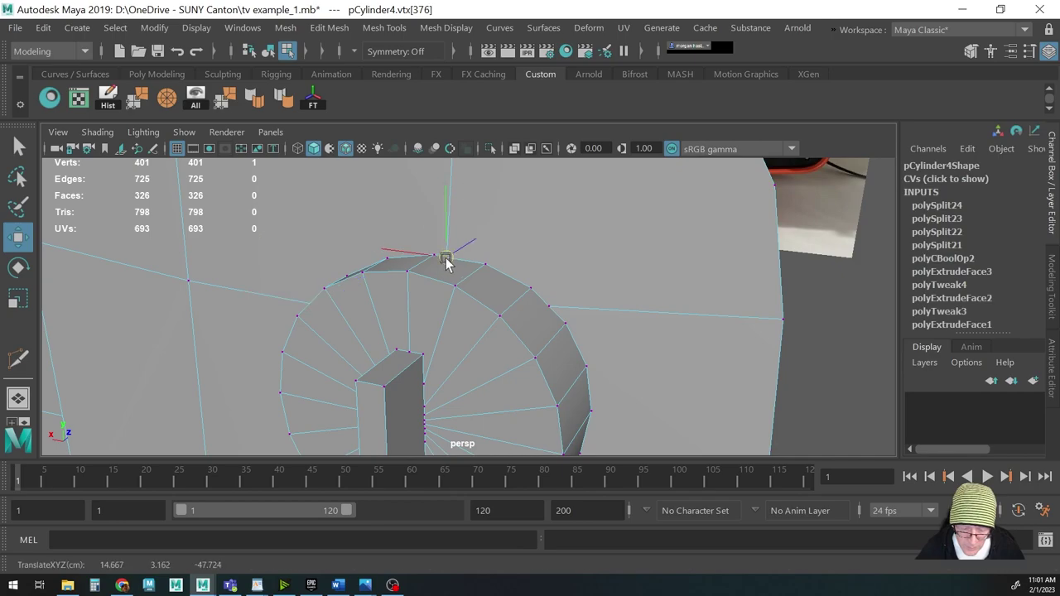
{"action": "left_click", "coordinate": [553, 308]}
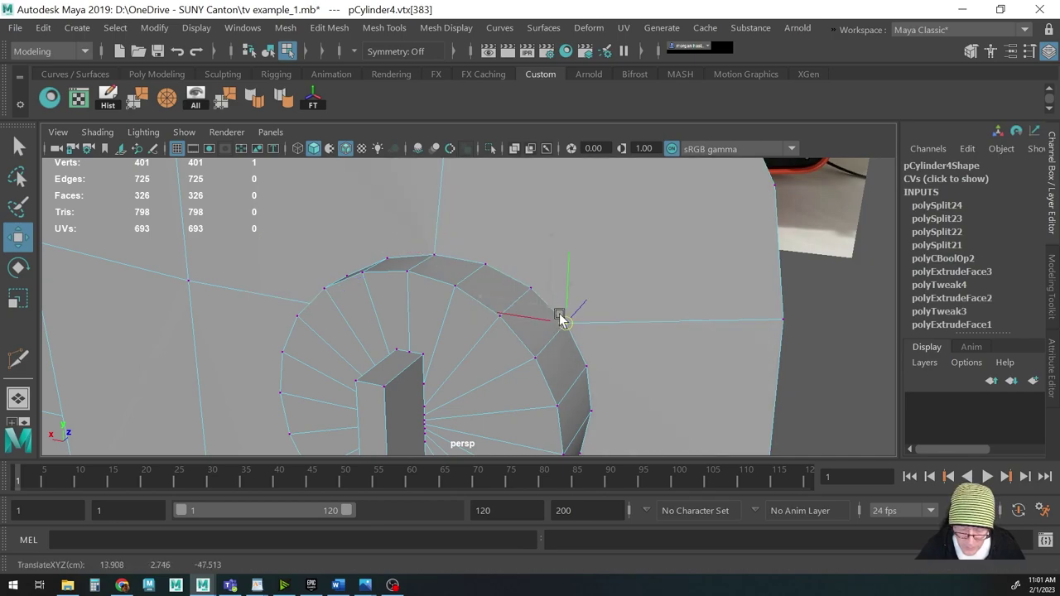
Gather the seven clustered vertices along one long side of the lower dial's handle onto the side's middle vertex
{"action": "right_click_drag", "start_coordinate": [632, 346], "coordinate": [522, 340], "text": "alt"}
{"action": "left_click_drag", "start_coordinate": [522, 340], "coordinate": [527, 263], "text": "alt"}
{"action": "right_click_drag", "start_coordinate": [527, 262], "coordinate": [685, 241], "text": "alt"}
{"action": "middle_click_drag", "start_coordinate": [685, 240], "coordinate": [521, 317], "text": "alt"}
{"action": "right_click_drag", "start_coordinate": [522, 318], "coordinate": [604, 312], "text": "alt"}
{"action": "middle_click_drag", "start_coordinate": [550, 299], "coordinate": [575, 307], "text": "alt"}
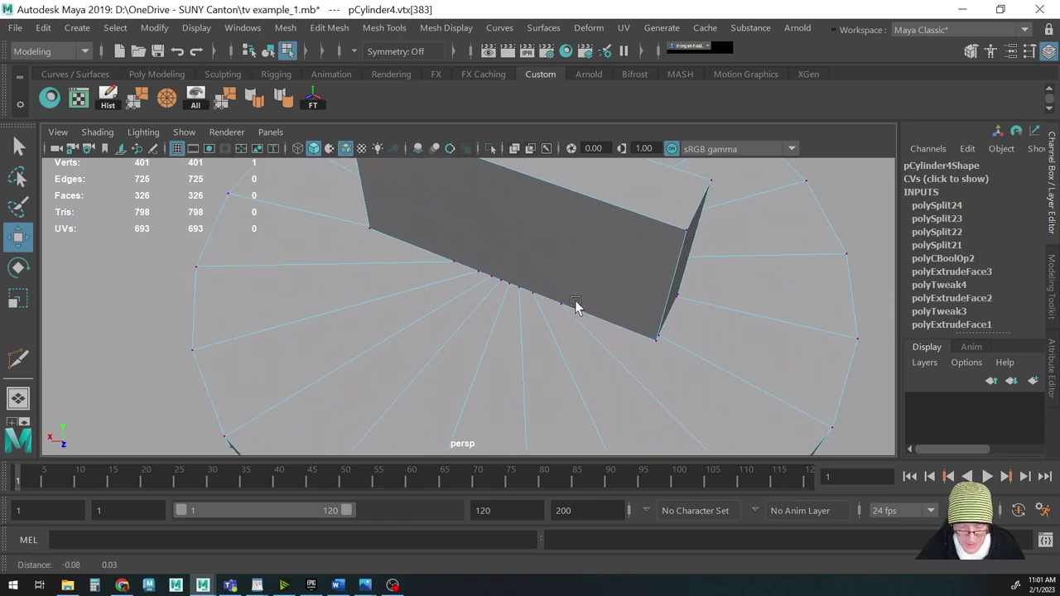
{"action": "key", "text": "q"}
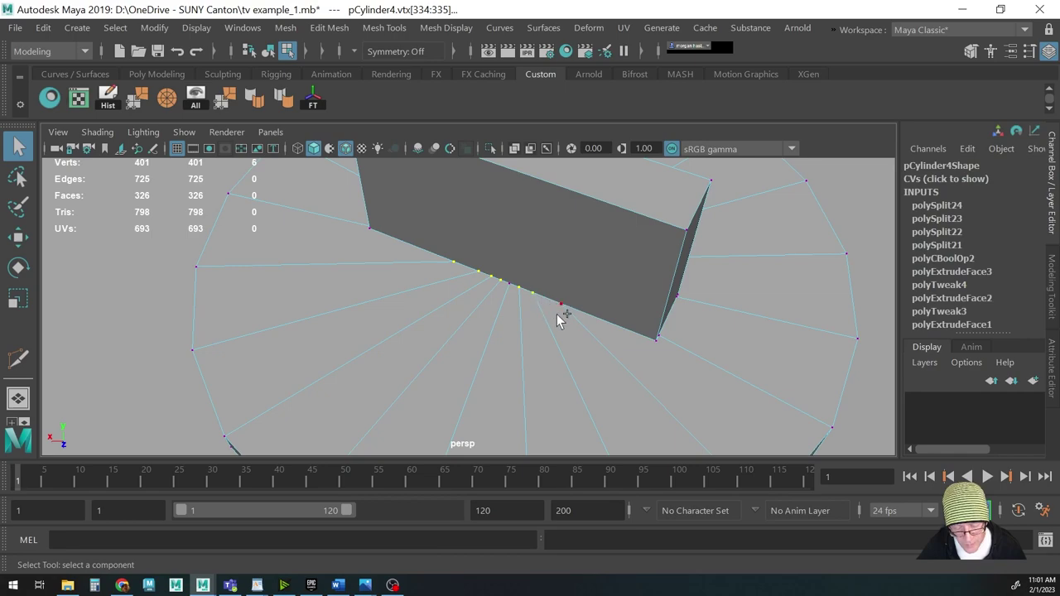
{"action": "key", "text": "w"}
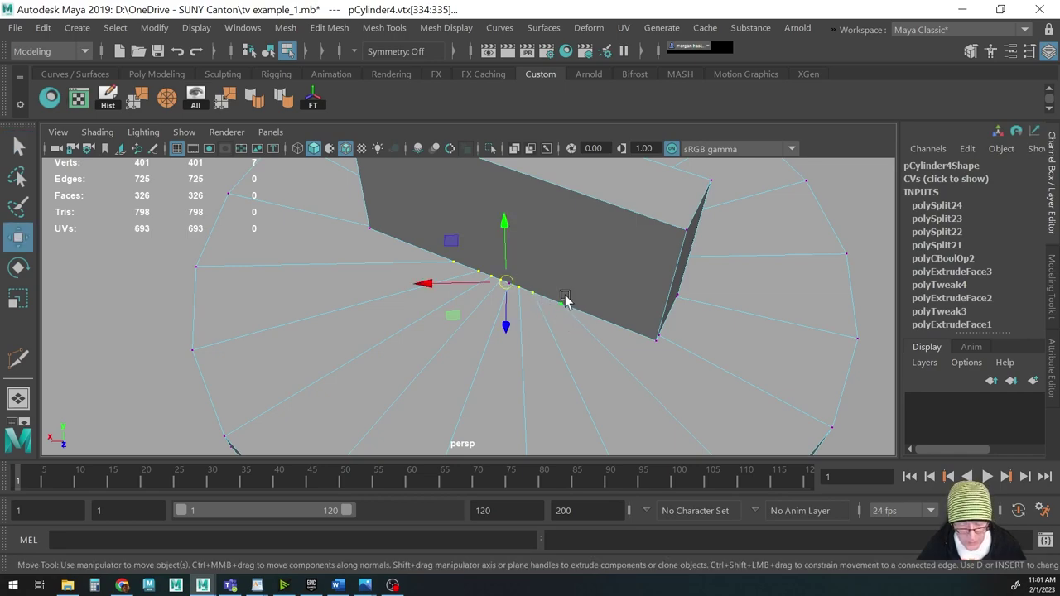
{"action": "left_click_drag", "start_coordinate": [508, 287], "coordinate": [511, 287]}
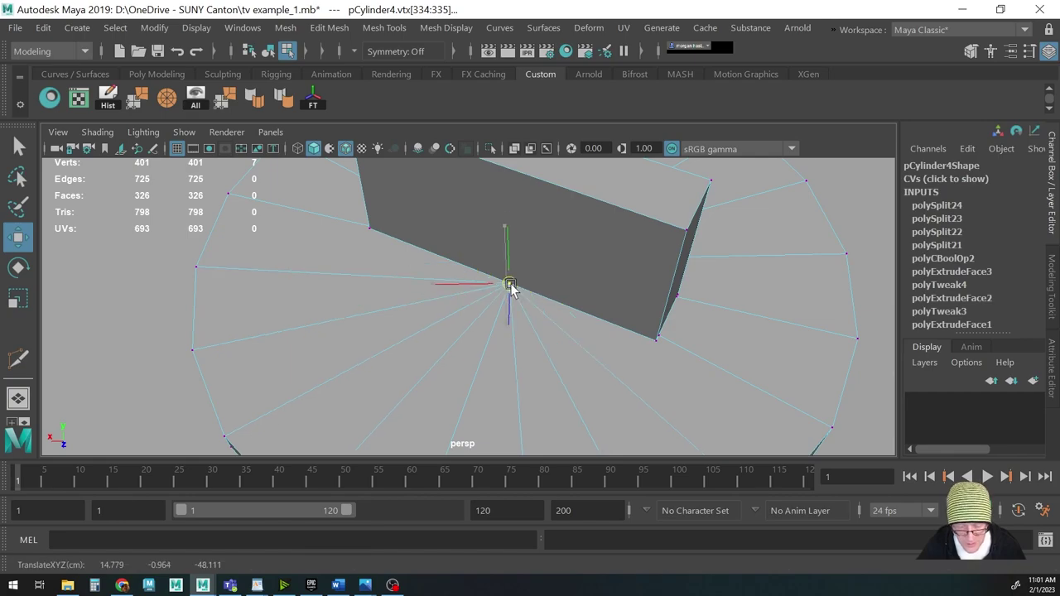
Snap the stray vertices at one end of the lower dial's handle onto the handle's corner vertices
{"action": "left_click_drag", "start_coordinate": [331, 240], "coordinate": [412, 306], "text": "alt"}
{"action": "middle_click_drag", "start_coordinate": [560, 342], "coordinate": [497, 282], "text": "alt"}
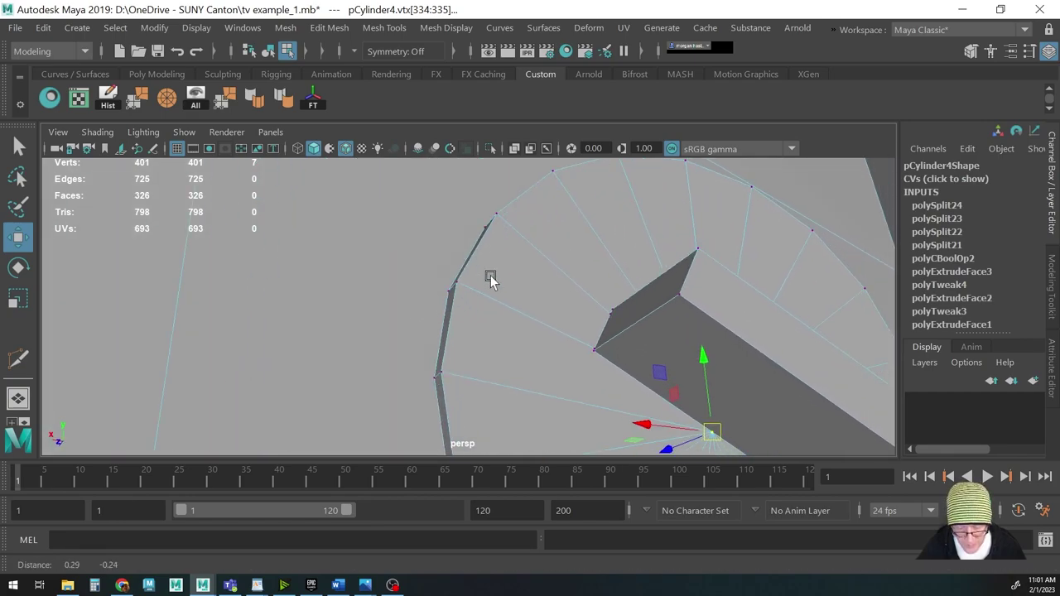
{"action": "left_click_drag", "start_coordinate": [497, 281], "coordinate": [445, 282], "text": "alt"}
{"action": "right_click_drag", "start_coordinate": [445, 282], "coordinate": [605, 346], "text": "alt"}
{"action": "left_click", "coordinate": [629, 357]}
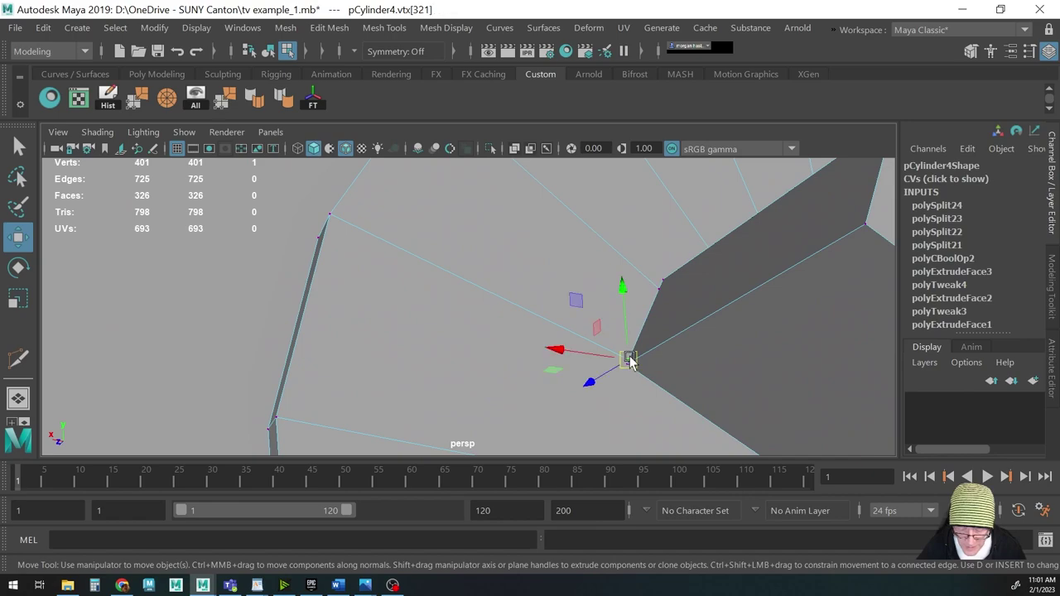
{"action": "left_click_drag", "start_coordinate": [628, 360], "coordinate": [627, 362]}
{"action": "left_click", "coordinate": [660, 295]}
Snap the stray vertices at the opposite end of the lower dial's handle onto its corner vertices
{"action": "scroll", "coordinate": [475, 338], "scroll_direction": "down", "scroll_amount": 5}
{"action": "left_click_drag", "start_coordinate": [473, 334], "coordinate": [481, 300], "text": "alt"}
{"action": "right_click_drag", "start_coordinate": [341, 300], "coordinate": [583, 295], "text": "alt"}
{"action": "left_click", "coordinate": [480, 246]}
{"action": "left_click_drag", "start_coordinate": [479, 246], "coordinate": [479, 246]}
{"action": "right_click_drag", "start_coordinate": [554, 284], "coordinate": [563, 244], "text": "alt"}
{"action": "key", "text": "q"}
{"action": "left_click_drag", "start_coordinate": [537, 221], "coordinate": [357, 262], "text": "alt"}
{"action": "key", "text": "w"}
{"action": "left_click", "coordinate": [498, 245]}
Gather the seven clustered vertices along the other long side of the lower dial's handle onto that side's middle vertex
{"action": "right_click_drag", "start_coordinate": [357, 262], "coordinate": [591, 292], "text": "alt"}
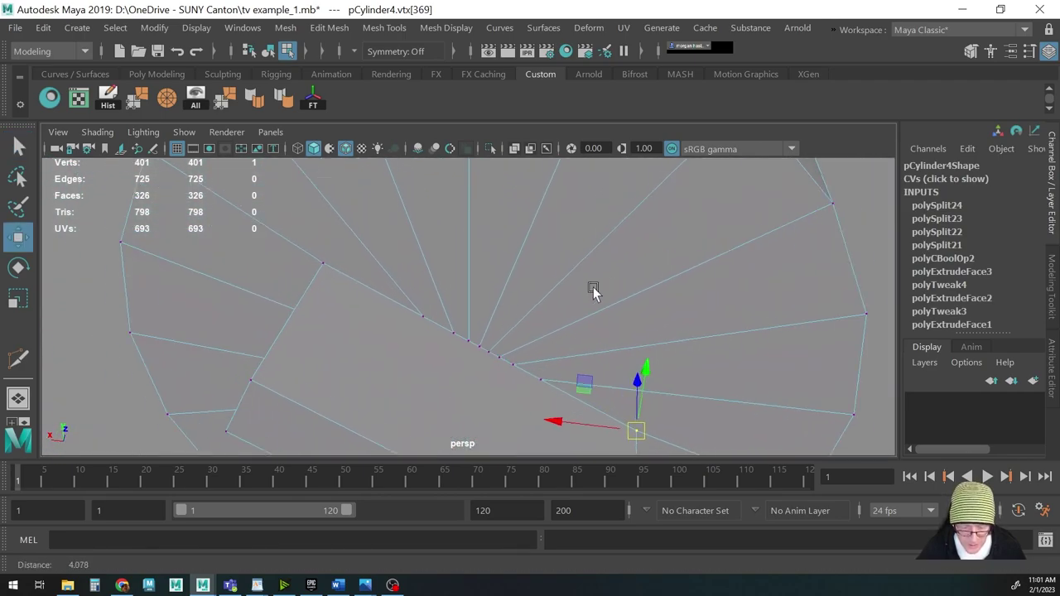
{"action": "scroll", "coordinate": [590, 292], "scroll_direction": "up", "scroll_amount": 1}
{"action": "key", "text": "q"}
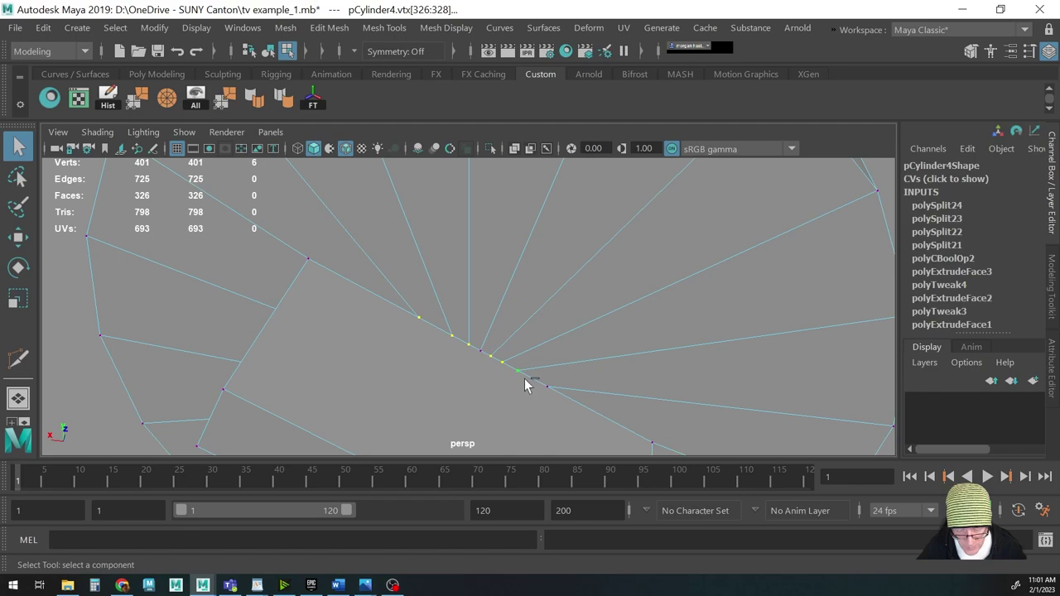
{"action": "key", "text": "w"}
{"action": "left_click_drag", "start_coordinate": [497, 367], "coordinate": [489, 362]}
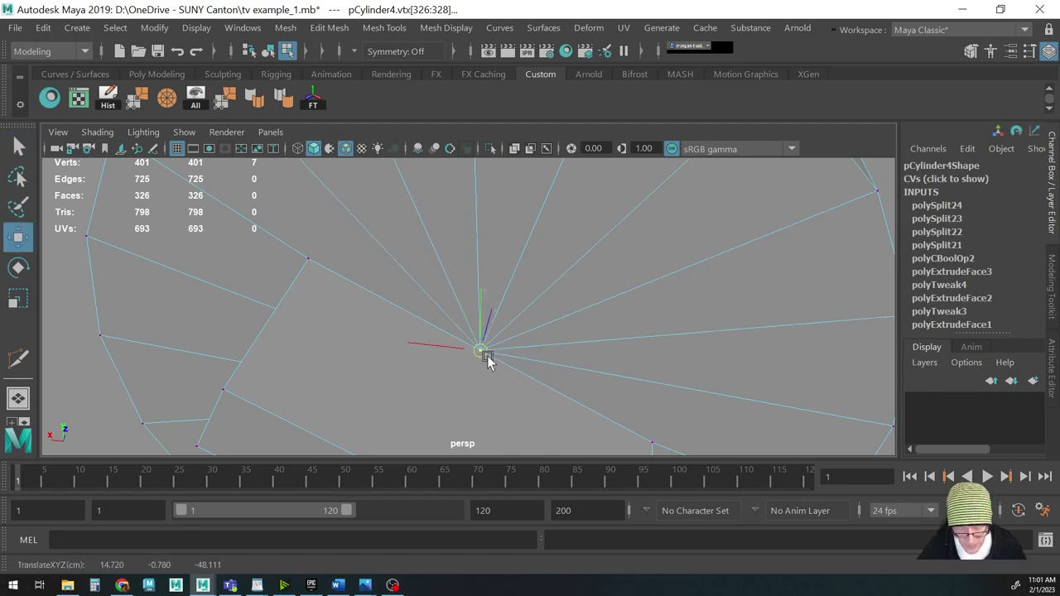
Snap the stray vertex on the top edge of the upper dial's handle onto the adjacent handle corner
{"action": "right_click_drag", "start_coordinate": [543, 364], "coordinate": [339, 320], "text": "alt"}
{"action": "middle_click_drag", "start_coordinate": [418, 215], "coordinate": [424, 362], "text": "alt"}
{"action": "middle_click_drag", "start_coordinate": [453, 288], "coordinate": [452, 406], "text": "alt"}
{"action": "right_click_drag", "start_coordinate": [466, 377], "coordinate": [407, 352], "text": "alt"}
{"action": "left_click_drag", "start_coordinate": [406, 352], "coordinate": [445, 366], "text": "alt"}
{"action": "middle_click_drag", "start_coordinate": [401, 297], "coordinate": [418, 349], "text": "alt"}
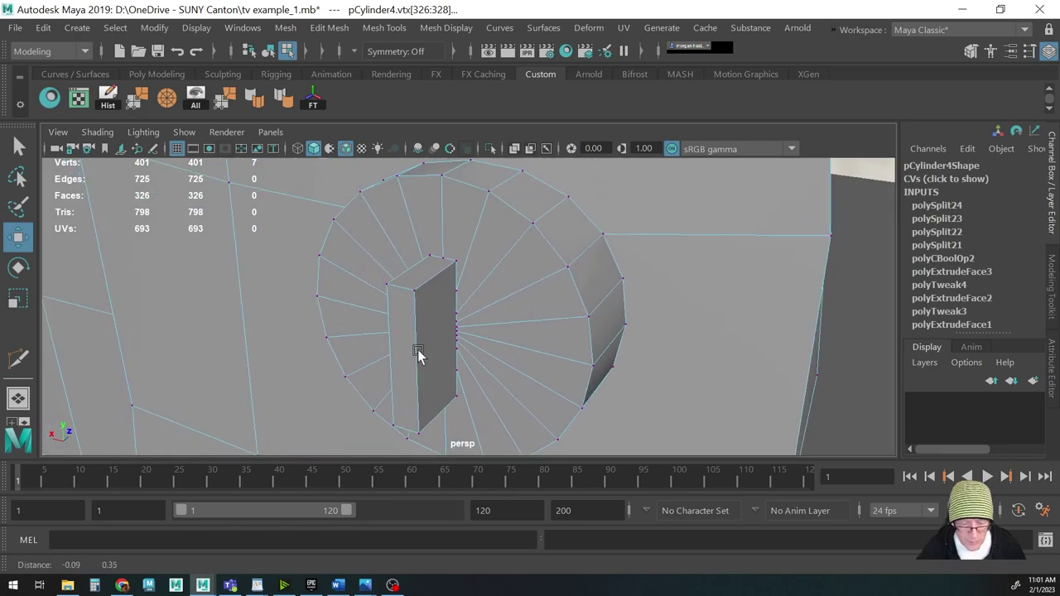
{"action": "left_click_drag", "start_coordinate": [441, 256], "coordinate": [429, 254]}
{"action": "left_click_drag", "start_coordinate": [460, 319], "coordinate": [448, 298], "text": "alt"}
Gather the eight clustered vertices along one long side of the upper dial's handle onto a single point at mid-height
{"action": "left_click", "coordinate": [440, 229]}
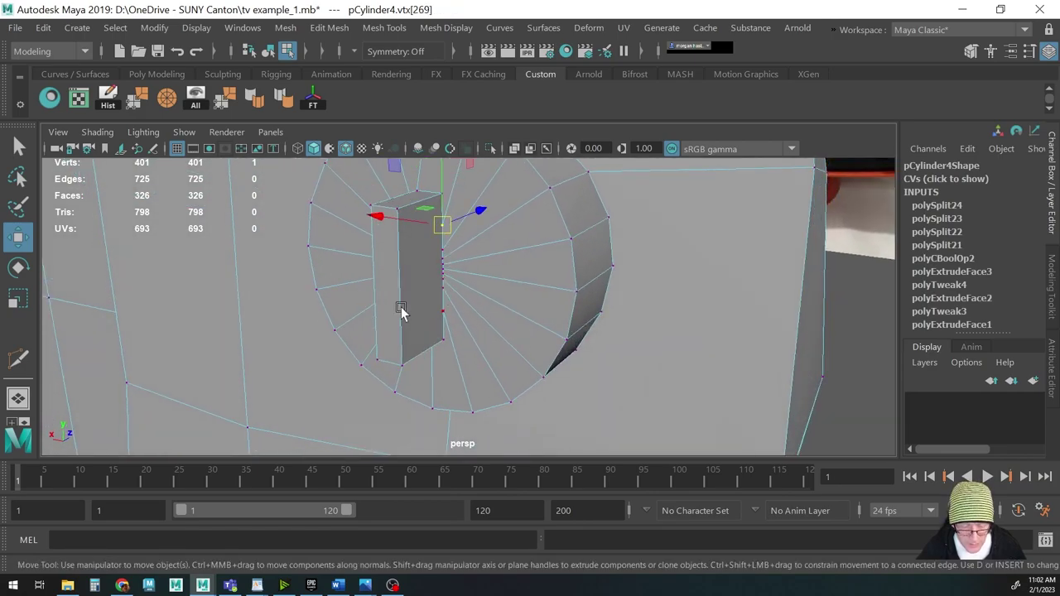
{"action": "scroll", "coordinate": [492, 307], "scroll_direction": "up", "scroll_amount": 3}
{"action": "key", "text": "q"}
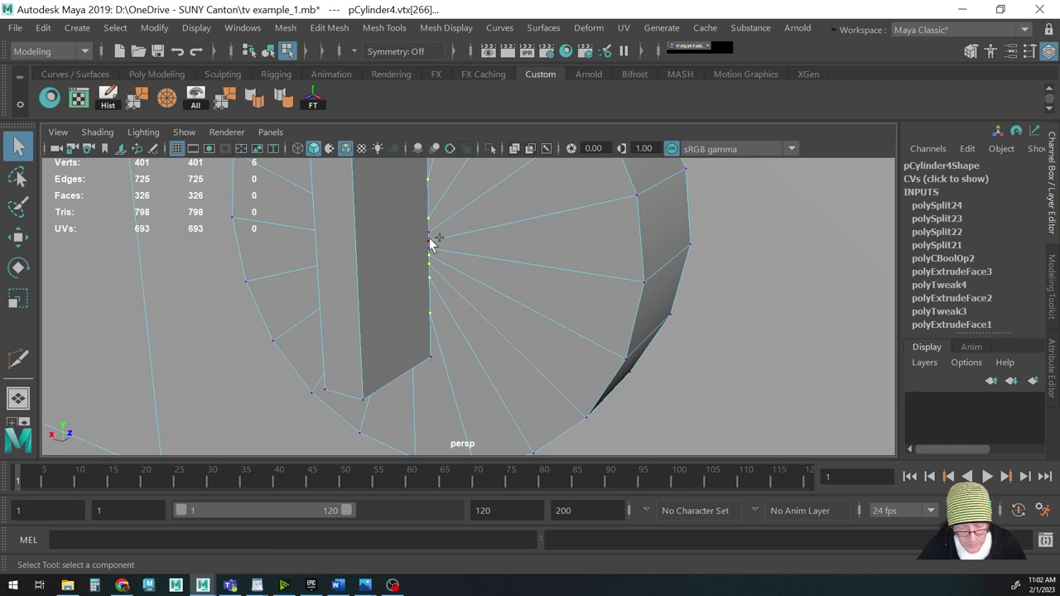
{"action": "key", "text": "w"}
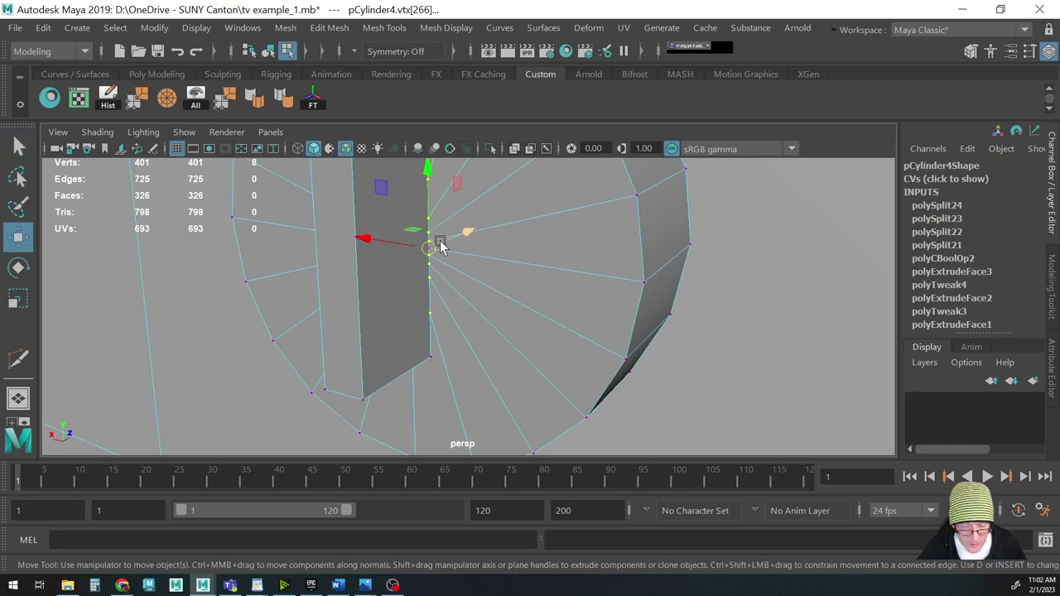
{"action": "left_click_drag", "start_coordinate": [429, 252], "coordinate": [430, 324]}
Gather the eight clustered vertices along the opposite long side of the upper dial's handle onto its middle vertex
{"action": "right_click_drag", "start_coordinate": [431, 324], "coordinate": [543, 325], "text": "alt"}
{"action": "left_click_drag", "start_coordinate": [543, 325], "coordinate": [466, 282], "text": "alt"}
{"action": "mouse_move", "coordinate": [507, 222]}
{"action": "left_mouse_down", "text": "alt"}
{"action": "mouse_move", "coordinate": [490, 274]}
{"action": "mouse_move", "coordinate": [486, 223]}
{"action": "left_mouse_up", "text": "alt"}
{"action": "key", "text": "q"}
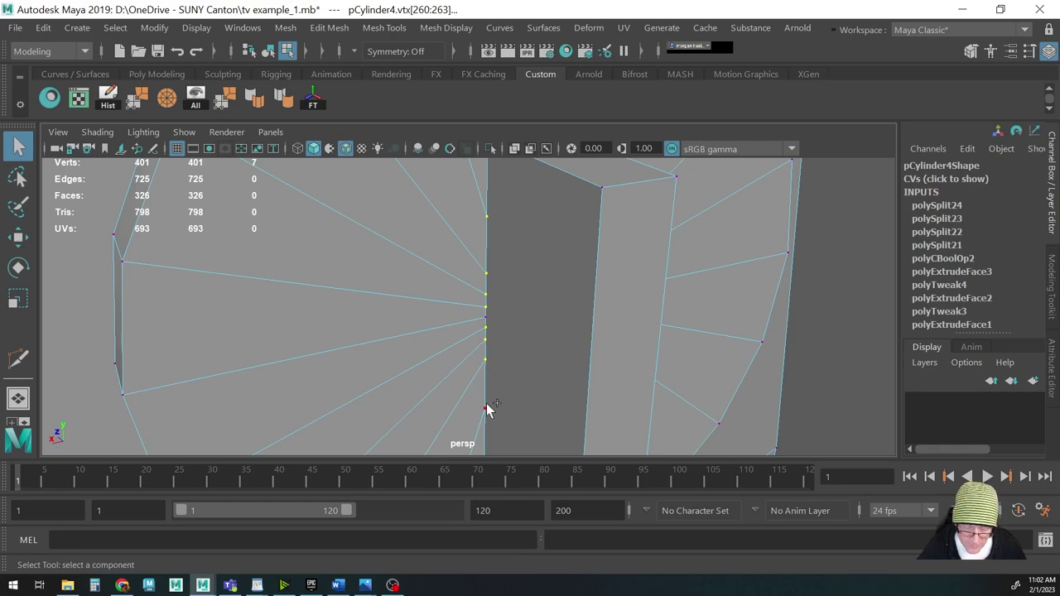
{"action": "key", "text": "w"}
{"action": "left_click_drag", "start_coordinate": [493, 332], "coordinate": [489, 322]}
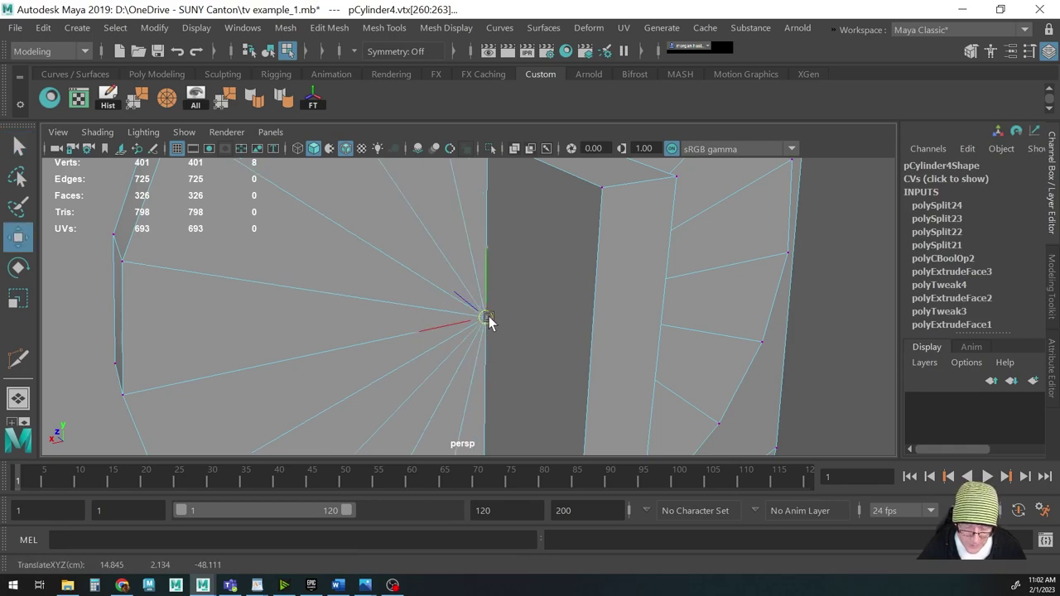
Adjust the depth of the front-face vertex between the two dials along the Z axis to smooth the profile
{"action": "right_click_drag", "start_coordinate": [506, 360], "coordinate": [345, 345], "text": "alt"}
{"action": "left_click_drag", "start_coordinate": [346, 345], "coordinate": [379, 287], "text": "alt"}
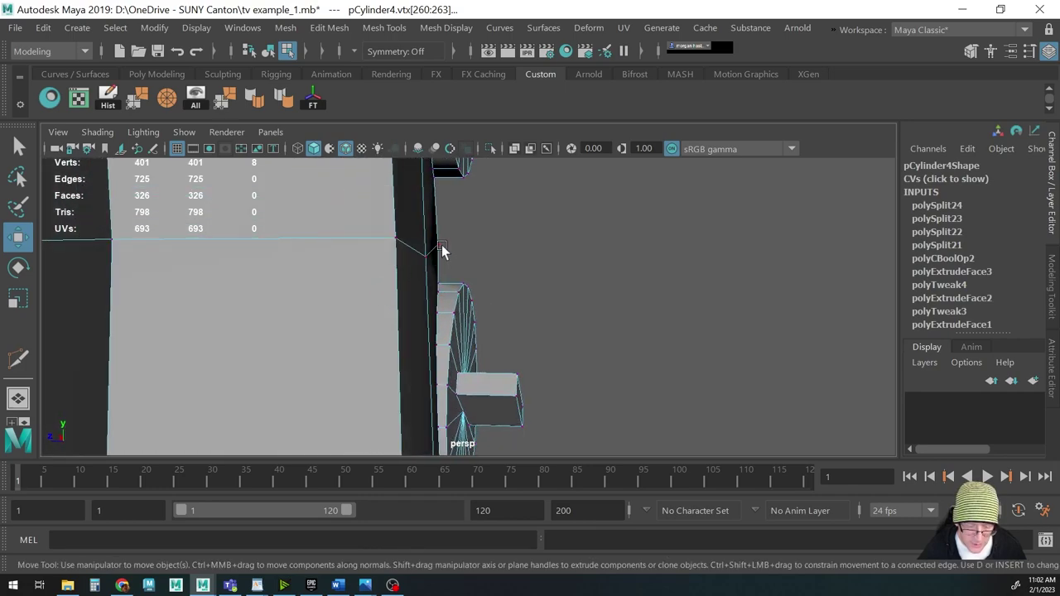
{"action": "left_click_drag", "start_coordinate": [408, 251], "coordinate": [403, 251]}
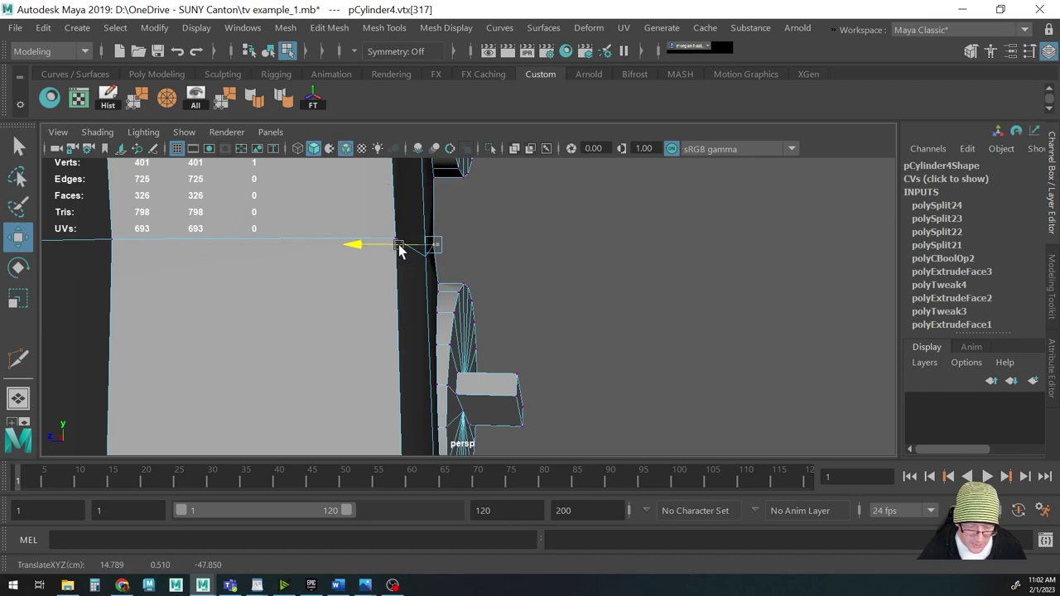
{"action": "left_click_drag", "start_coordinate": [403, 251], "coordinate": [213, 348], "text": "alt"}
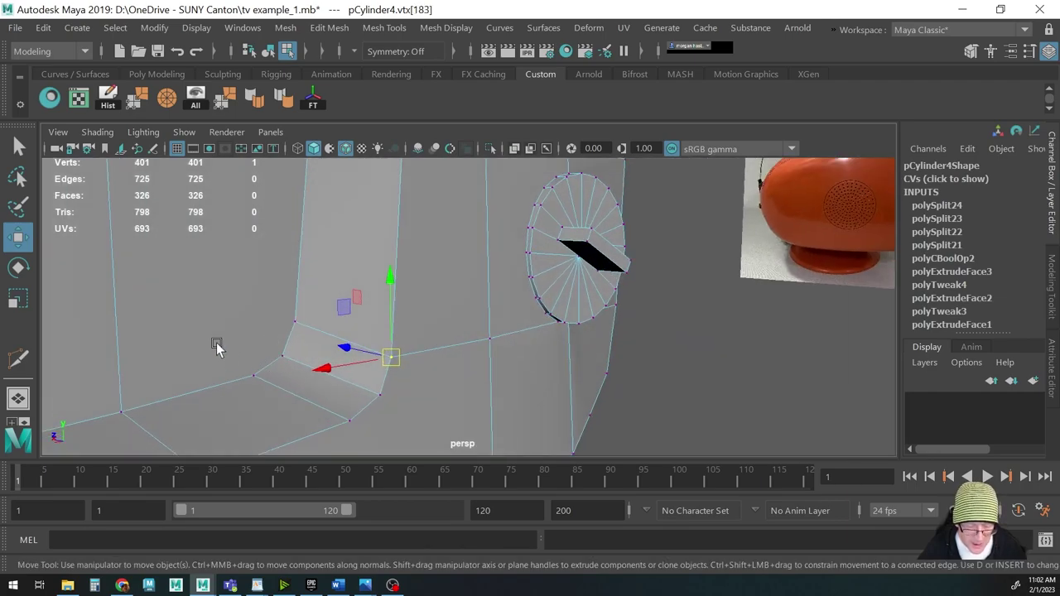
Move the indented front-edge vertex just below the lower dial forward along the Z axis
{"action": "left_click_drag", "start_coordinate": [414, 342], "coordinate": [382, 253], "text": "alt"}
{"action": "right_click_drag", "start_coordinate": [510, 300], "coordinate": [401, 280], "text": "alt"}
{"action": "left_click_drag", "start_coordinate": [401, 284], "coordinate": [290, 332], "text": "alt"}
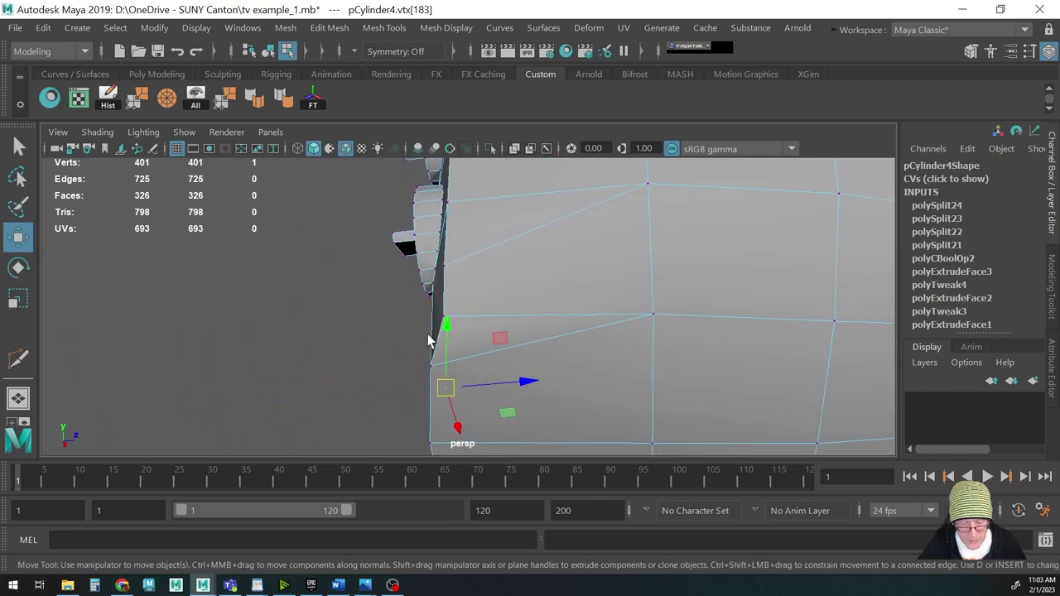
{"action": "key", "text": "q"}
{"action": "left_click", "coordinate": [442, 317]}
{"action": "key", "text": "w"}
{"action": "left_click_drag", "start_coordinate": [465, 320], "coordinate": [468, 314]}
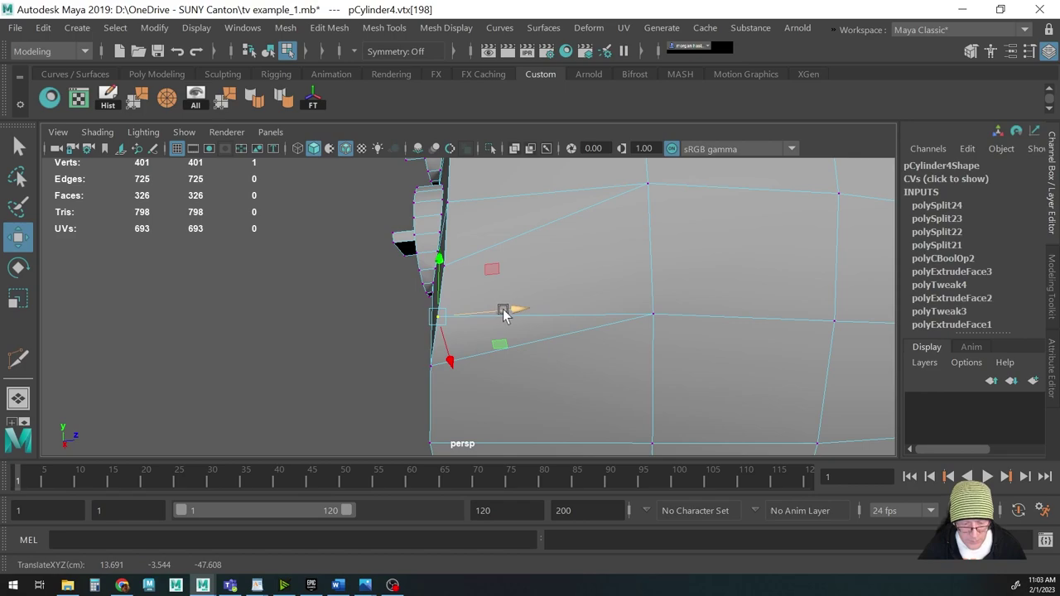
Align the two front-edge vertices beside and below the lower dial along the Z axis to straighten the edge
{"action": "middle_click_drag", "start_coordinate": [456, 278], "coordinate": [464, 307], "text": "alt"}
{"action": "key", "text": "q"}
{"action": "left_click", "coordinate": [452, 295]}
{"action": "key", "text": "w"}
{"action": "left_click_drag", "start_coordinate": [490, 296], "coordinate": [489, 300]}
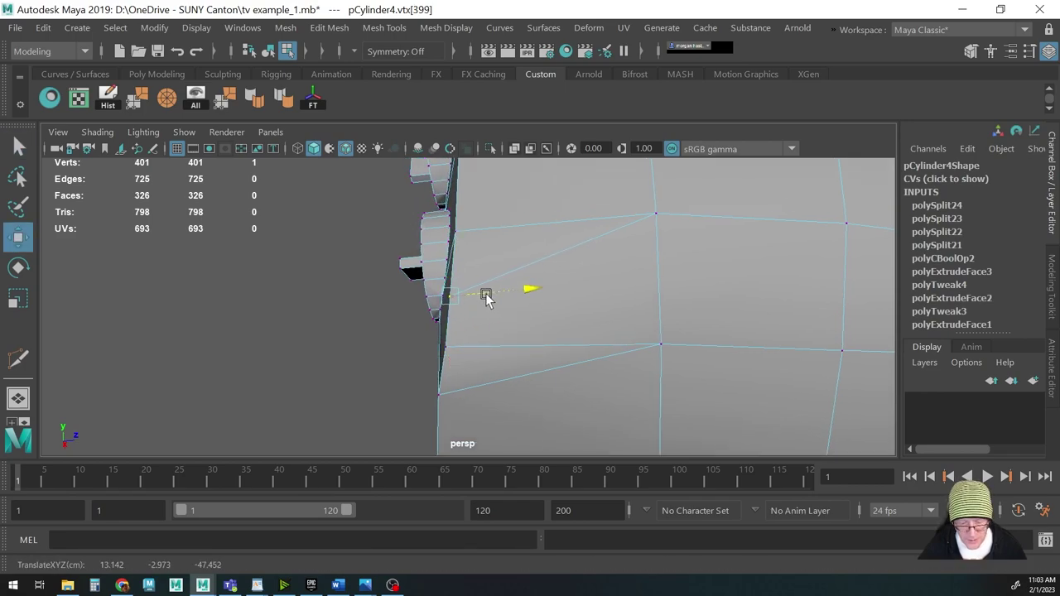
{"action": "left_click", "coordinate": [444, 347]}
{"action": "left_click_drag", "start_coordinate": [493, 352], "coordinate": [467, 362]}
Move the indented front-edge vertices near both upper corners along the Z axis to even out the front edge
{"action": "middle_click_drag", "start_coordinate": [503, 294], "coordinate": [506, 365], "text": "alt"}
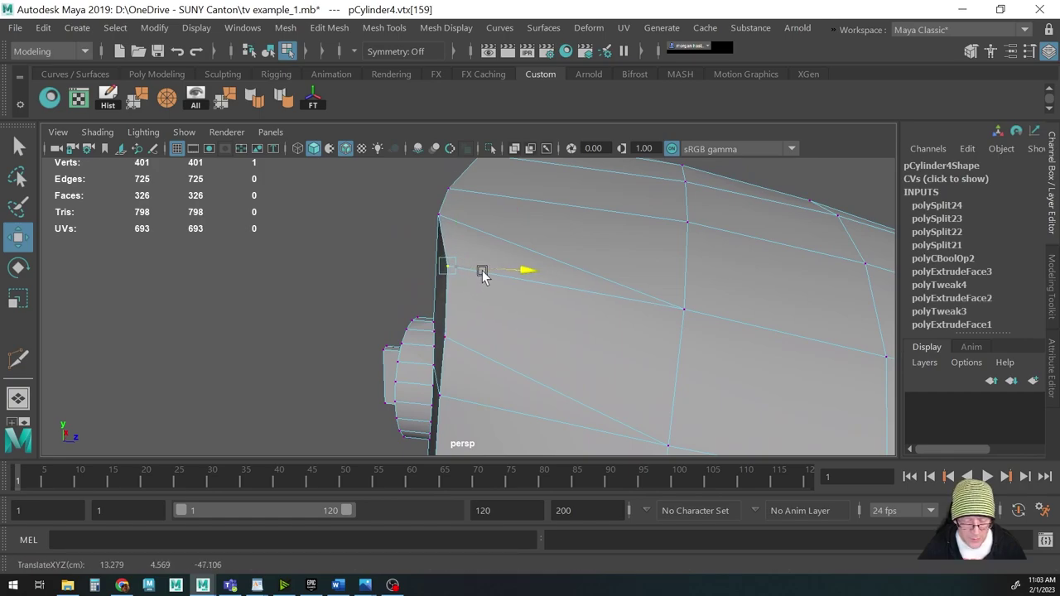
{"action": "left_click_drag", "start_coordinate": [483, 271], "coordinate": [336, 343], "text": "alt"}
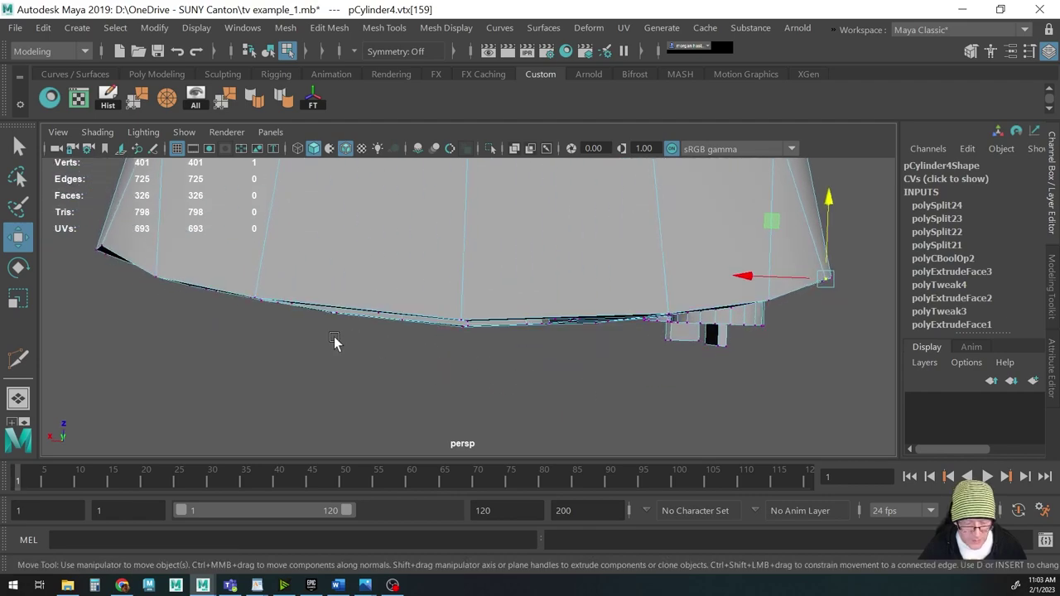
{"action": "middle_click_drag", "start_coordinate": [336, 343], "coordinate": [572, 367], "text": "alt"}
{"action": "middle_click_drag", "start_coordinate": [308, 320], "coordinate": [400, 357], "text": "alt"}
{"action": "left_click_drag", "start_coordinate": [348, 330], "coordinate": [346, 331], "text": "alt"}
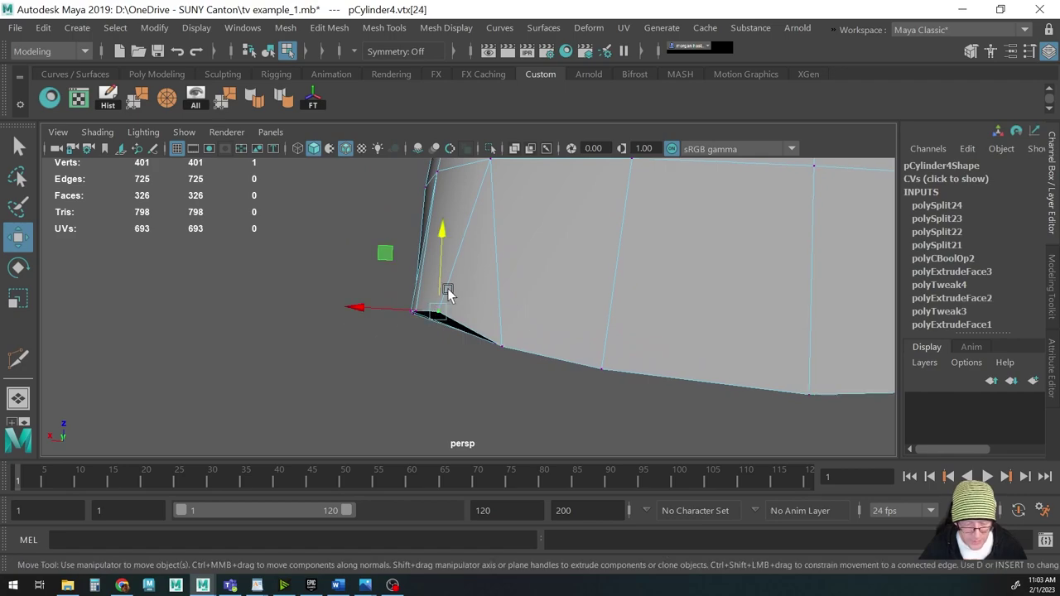
{"action": "left_click_drag", "start_coordinate": [441, 277], "coordinate": [412, 324]}
Adjust the front-edge vertices near both lower corners along the Z axis to even out the underside's front edge
{"action": "middle_click_drag", "start_coordinate": [393, 340], "coordinate": [375, 304], "text": "alt"}
{"action": "left_click_drag", "start_coordinate": [375, 297], "coordinate": [342, 299], "text": "alt"}
{"action": "key", "text": "q"}
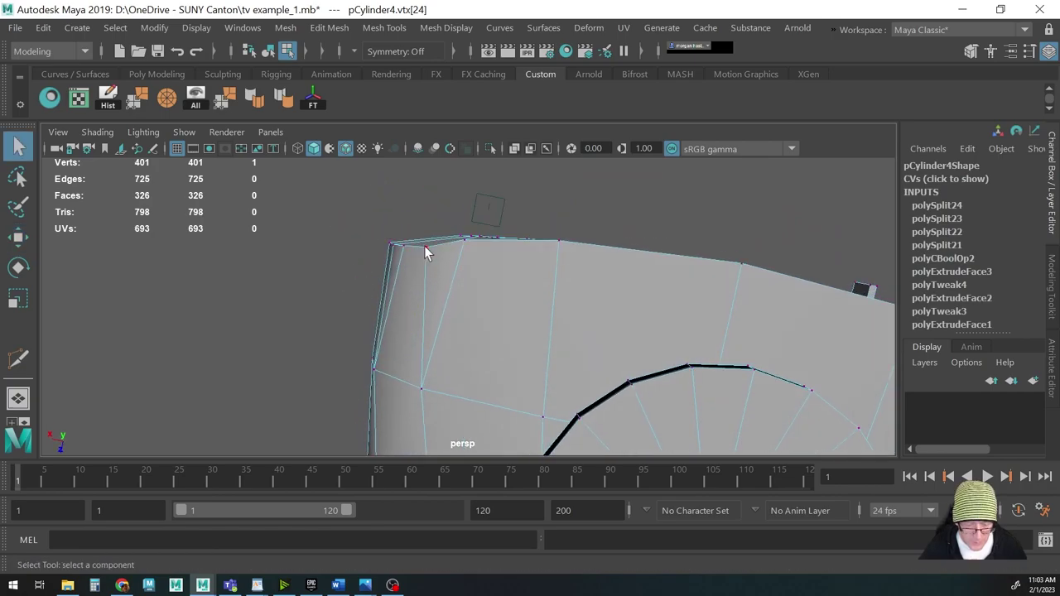
{"action": "left_click", "coordinate": [426, 247]}
{"action": "key", "text": "w"}
{"action": "left_click_drag", "start_coordinate": [424, 271], "coordinate": [433, 302]}
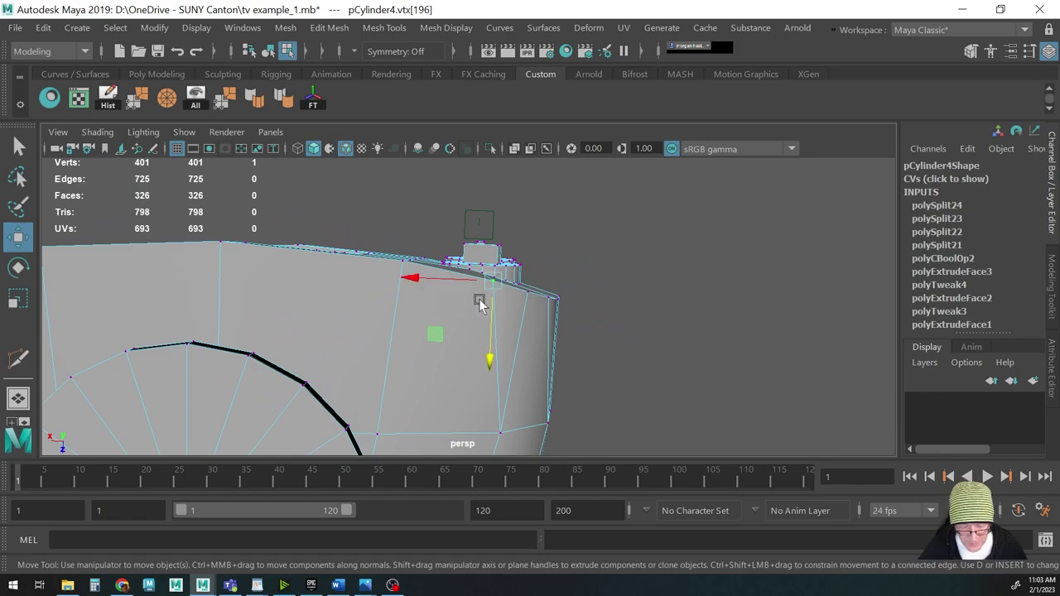
{"action": "left_click_drag", "start_coordinate": [635, 324], "coordinate": [446, 356], "text": "alt"}
{"action": "left_click_drag", "start_coordinate": [439, 307], "coordinate": [464, 306], "text": "alt"}
Merge the coincident vertices of the whole television mesh, check its vertices, and return to object selection
{"action": "key", "text": "F8"}
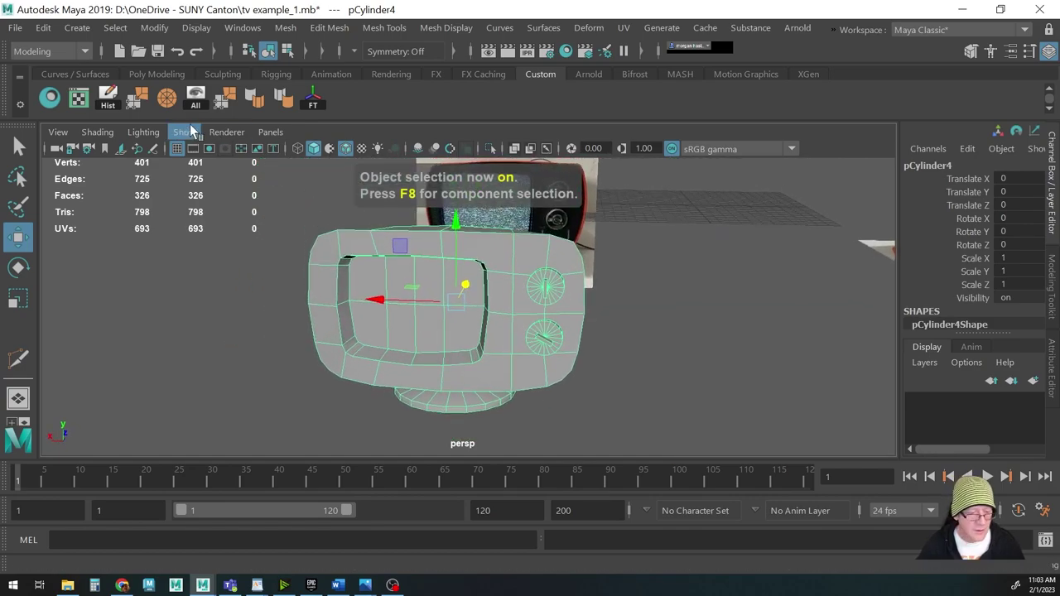
{"action": "double_click", "coordinate": [136, 102]}
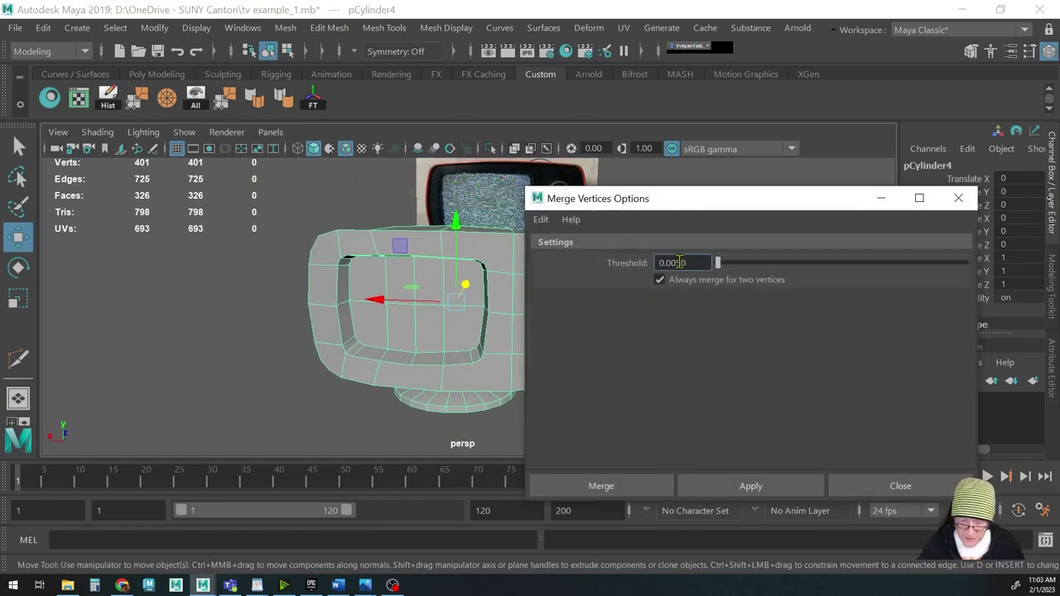
{"action": "left_click", "coordinate": [639, 488]}
{"action": "left_click_drag", "start_coordinate": [583, 432], "coordinate": [495, 396], "text": "alt"}
{"action": "key", "text": "F8"}
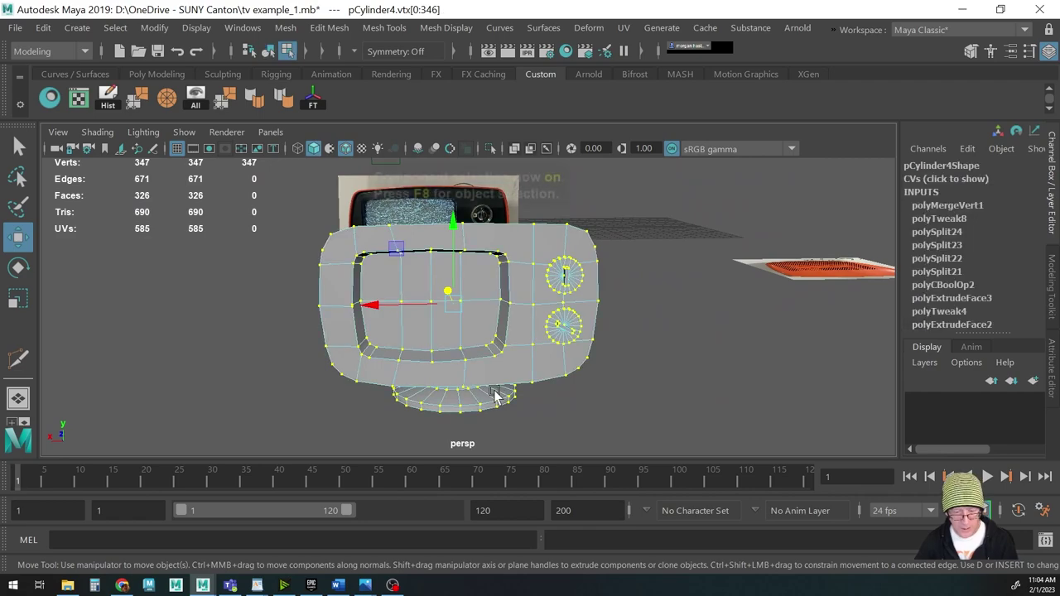
{"action": "key", "text": "F8"}
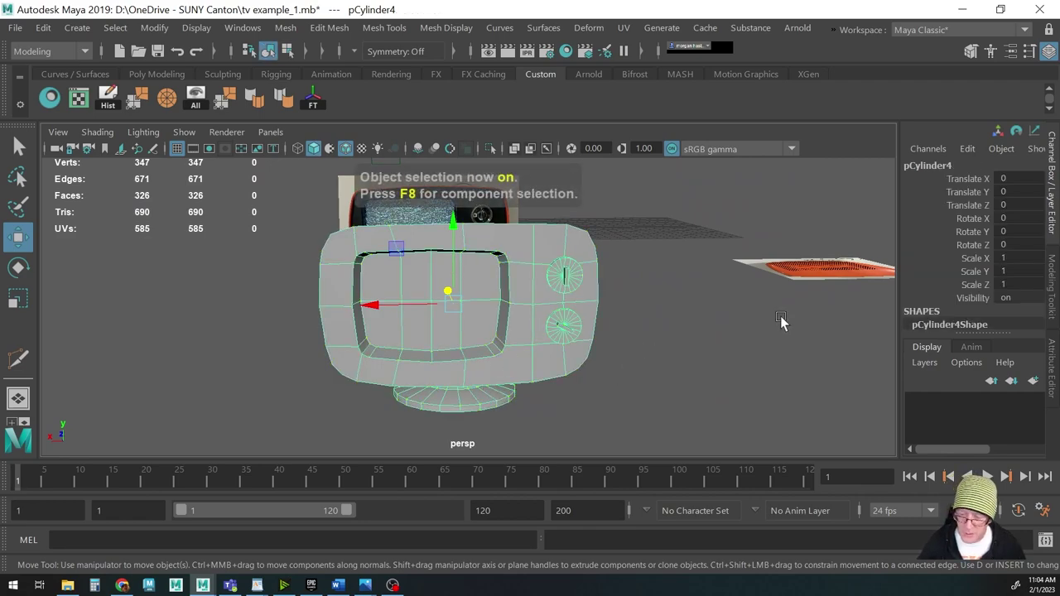
Check the combined television mesh's construction history and look over its front and side
{"action": "scroll", "coordinate": [1005, 258], "scroll_direction": "down", "scroll_amount": 10}
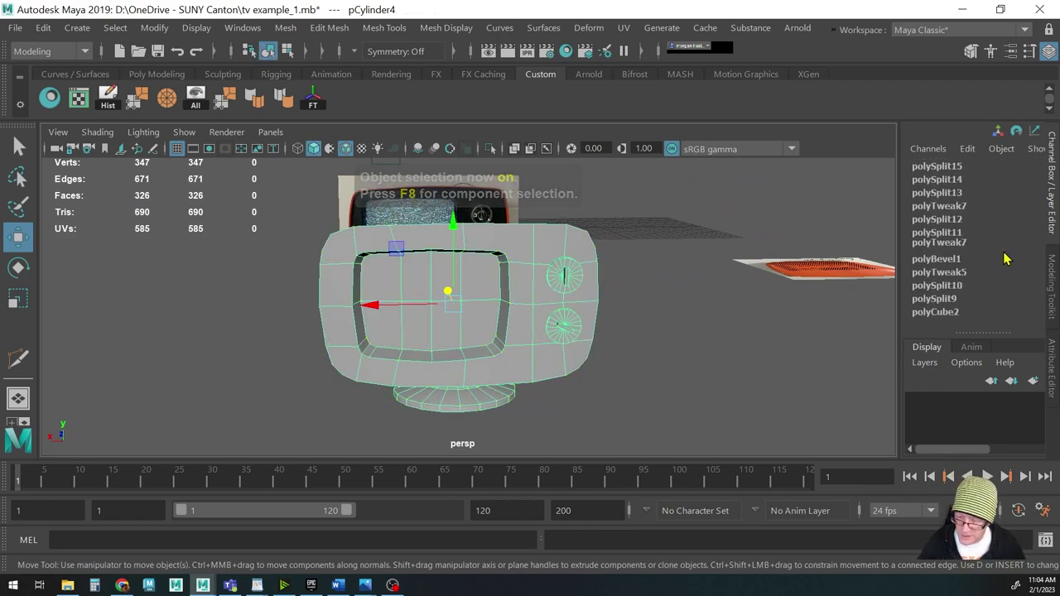
{"action": "scroll", "coordinate": [1004, 258], "scroll_direction": "up", "scroll_amount": 10}
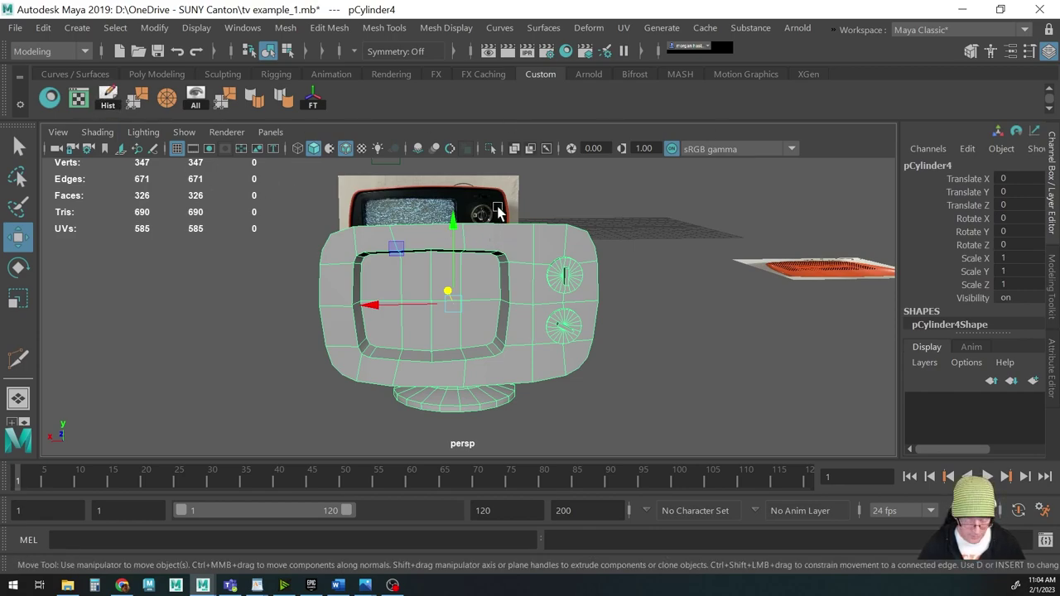
{"action": "left_click_drag", "start_coordinate": [751, 280], "coordinate": [571, 289], "text": "alt"}
{"action": "left_click", "coordinate": [677, 322]}
{"action": "left_click_drag", "start_coordinate": [560, 354], "coordinate": [589, 310], "text": "alt"}
{"action": "left_click", "coordinate": [589, 310]}
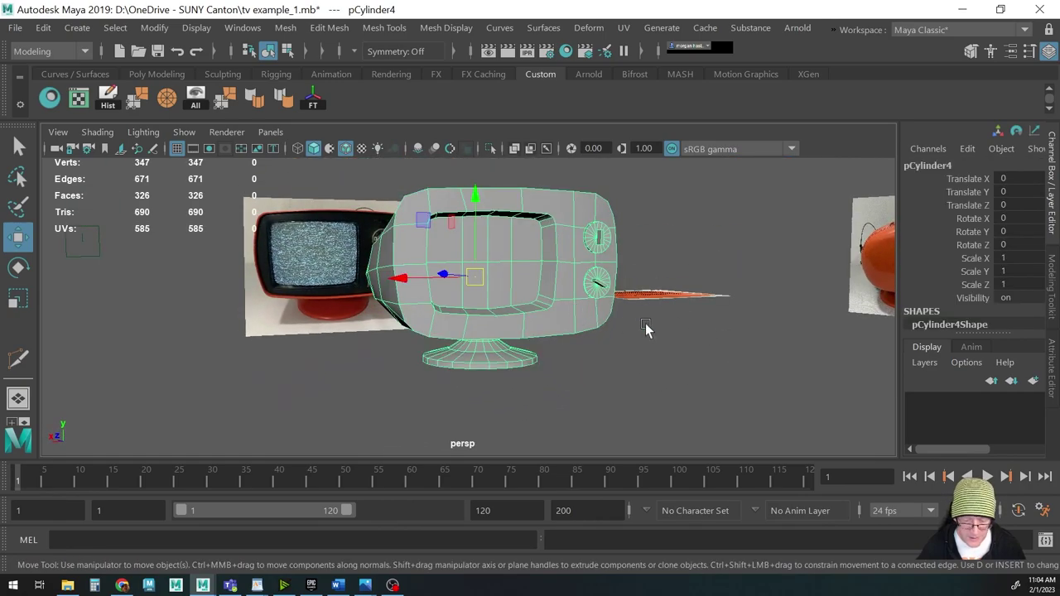
Review the television mesh's UV layout in the UV Editor and close the editor
{"action": "left_click", "coordinate": [83, 103]}
{"action": "key", "text": "f"}
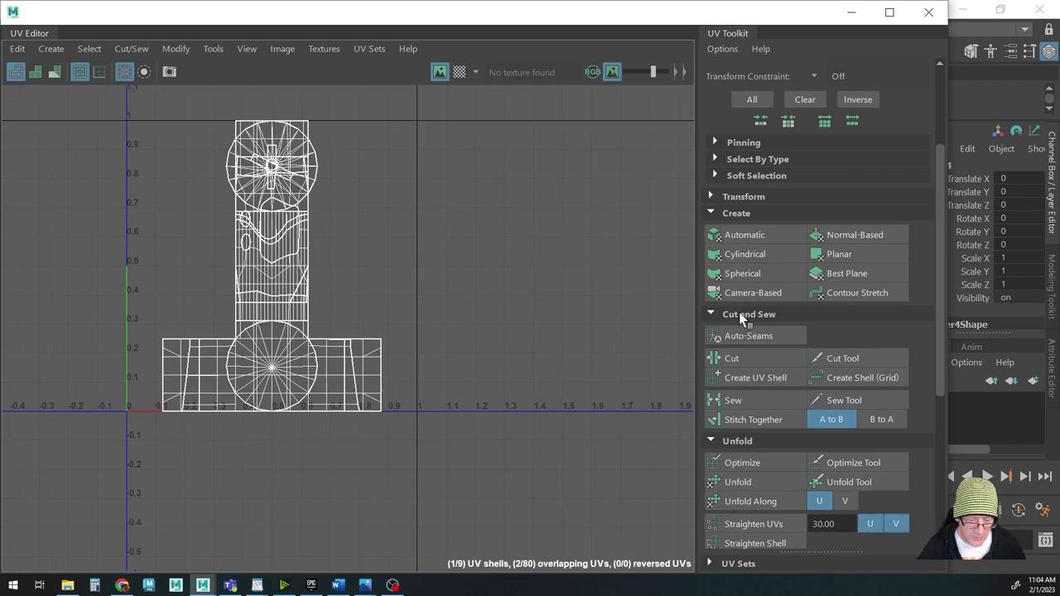
{"action": "left_click", "coordinate": [929, 11]}
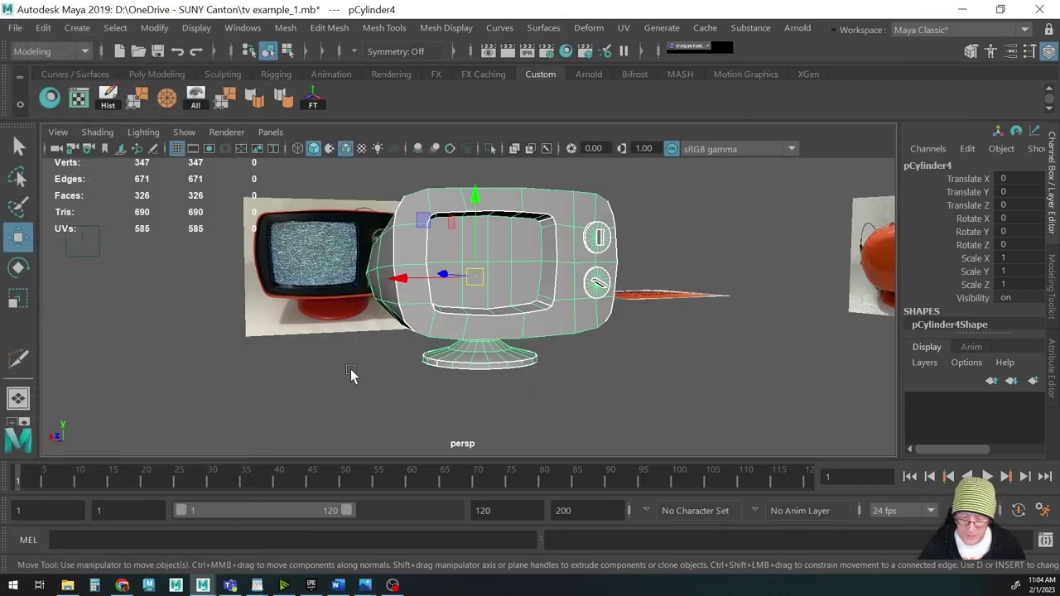
Examine the highlighted UV border edges on the television's screen frame, dials, body sides, underside and base
{"action": "left_click_drag", "start_coordinate": [516, 336], "coordinate": [469, 348], "text": "alt"}
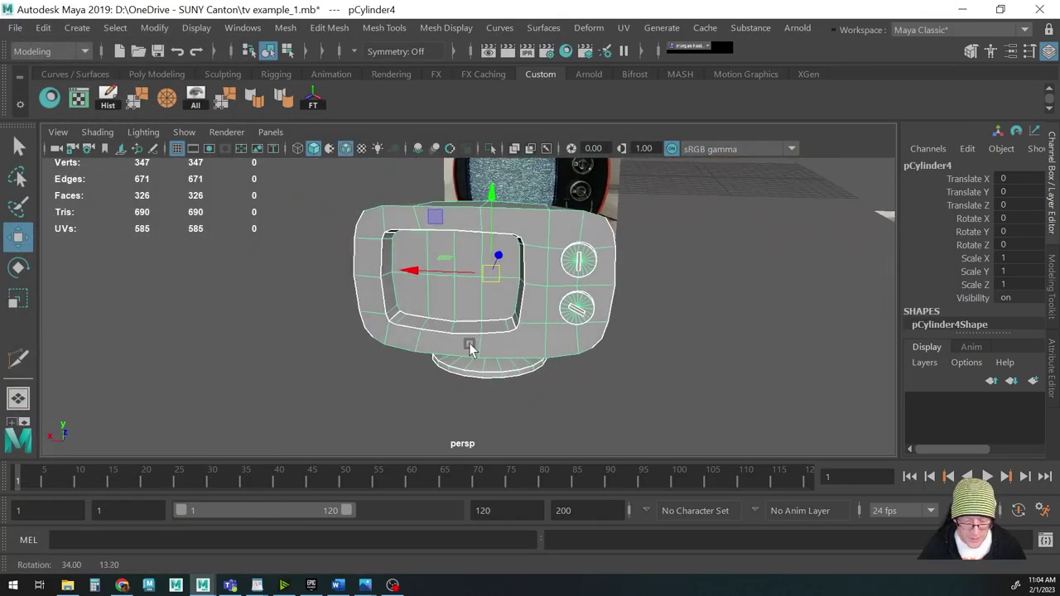
{"action": "right_click_drag", "start_coordinate": [468, 348], "coordinate": [537, 330], "text": "alt"}
{"action": "left_click_drag", "start_coordinate": [536, 330], "coordinate": [525, 253], "text": "alt"}
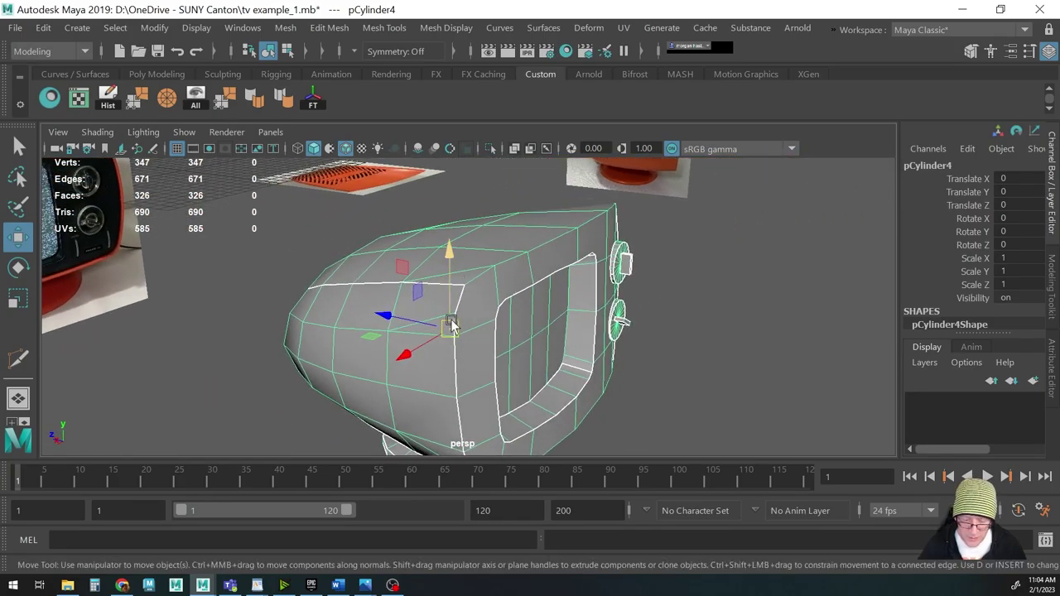
{"action": "left_click_drag", "start_coordinate": [539, 369], "coordinate": [339, 352], "text": "alt"}
{"action": "left_click_drag", "start_coordinate": [580, 370], "coordinate": [404, 342], "text": "alt"}
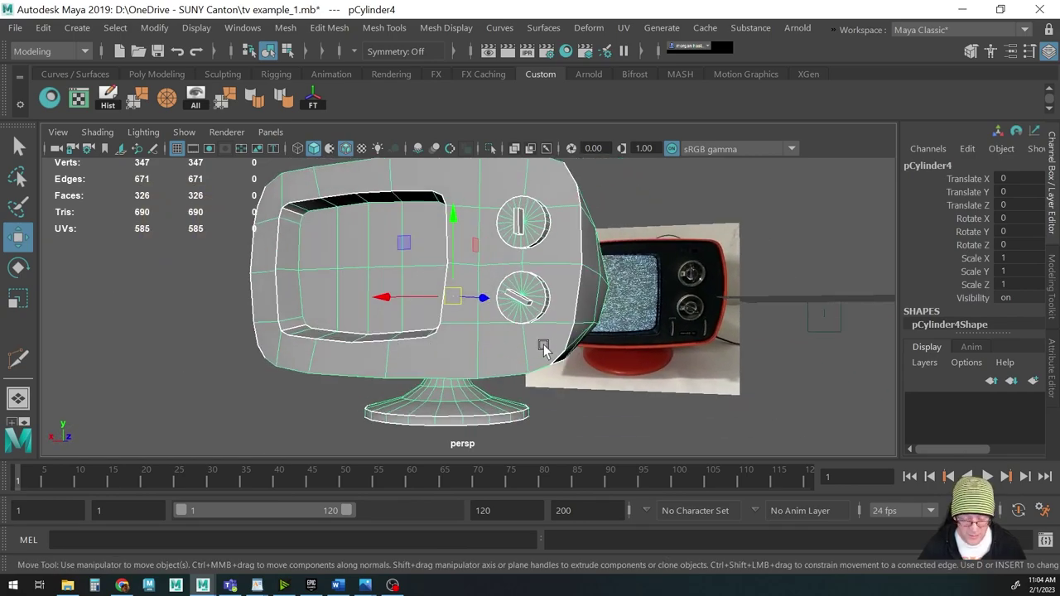
{"action": "left_click_drag", "start_coordinate": [487, 330], "coordinate": [593, 292], "text": "alt"}
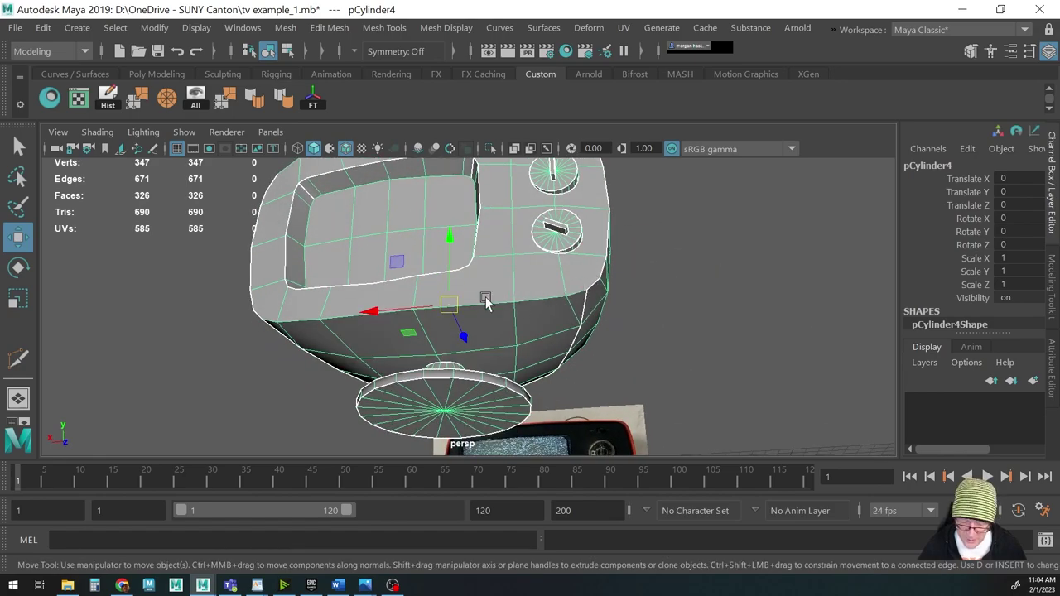
{"action": "left_click_drag", "start_coordinate": [507, 312], "coordinate": [466, 345], "text": "alt"}
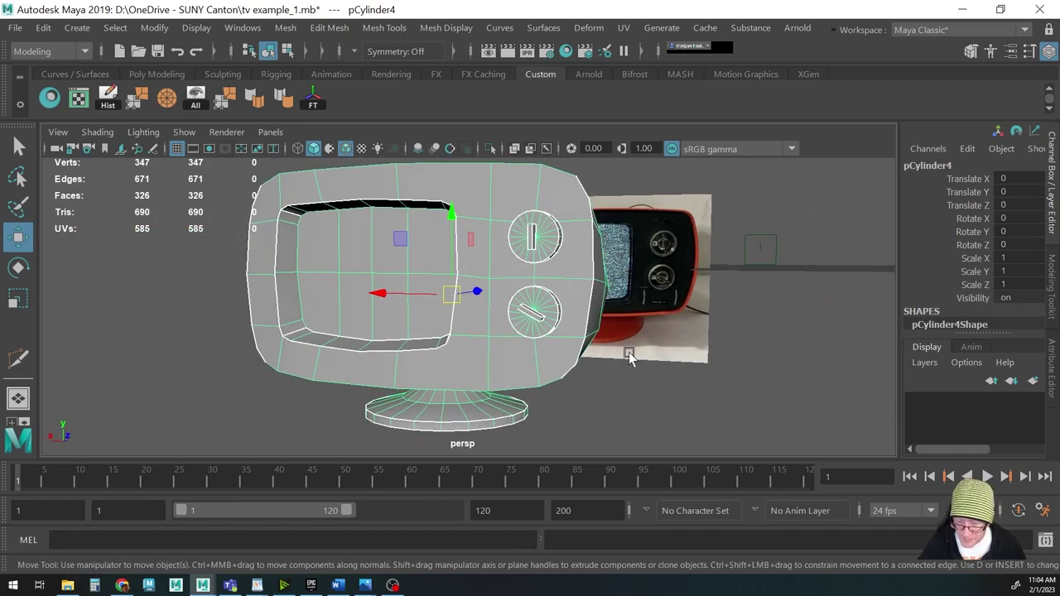
Switch to the Select tool with the whole television in view and save the scene
{"action": "right_click_drag", "start_coordinate": [628, 352], "coordinate": [511, 431], "text": "alt"}
{"action": "left_click_drag", "start_coordinate": [511, 431], "coordinate": [457, 377], "text": "alt"}
{"action": "key", "text": "q"}
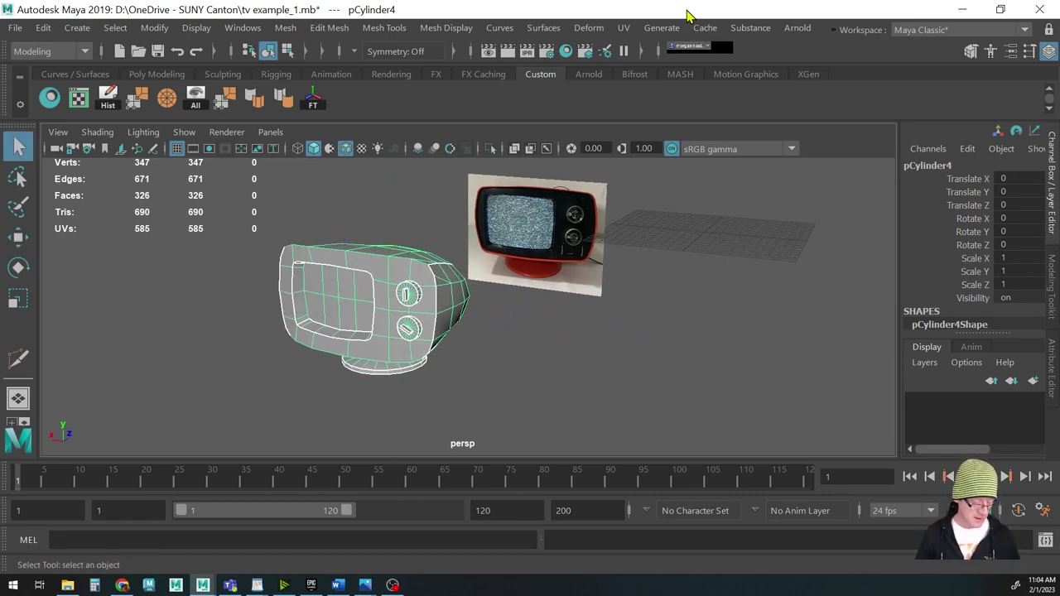
{"action": "key", "text": "ctrl+s"}
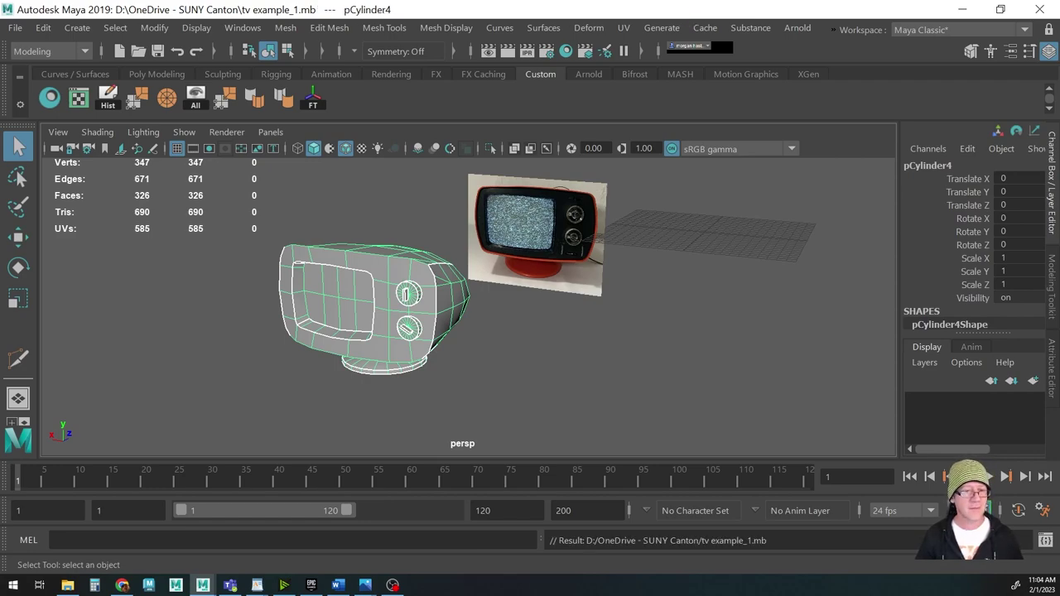